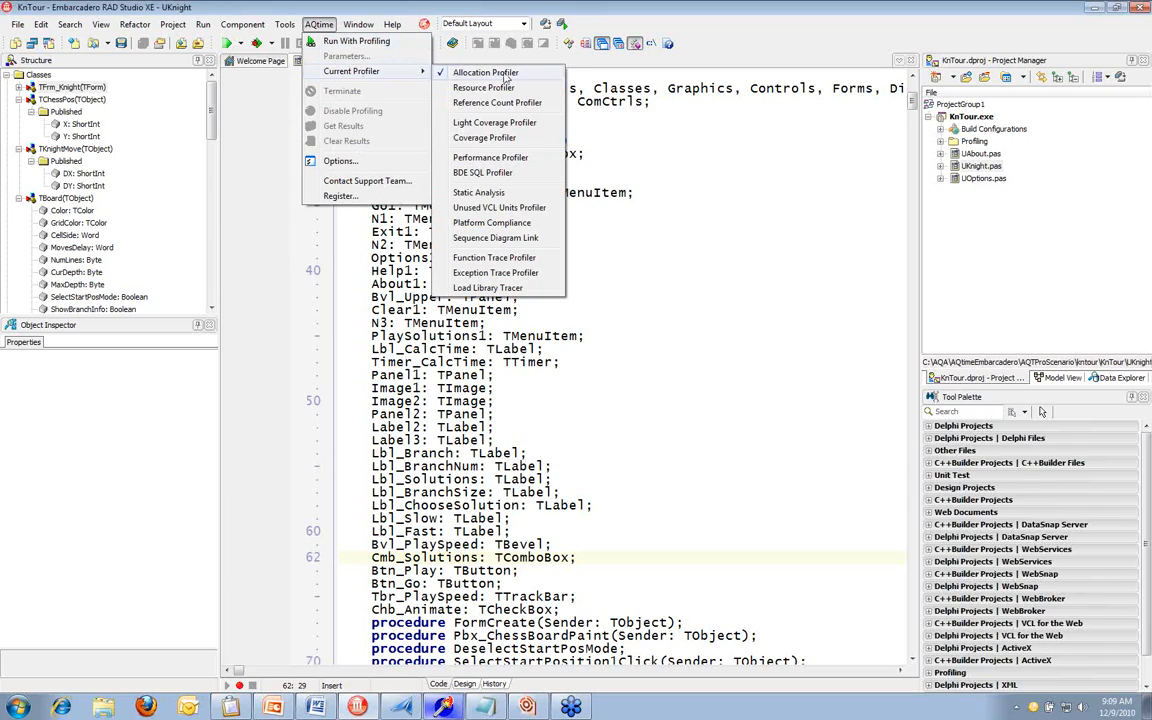
# Choose the Allocation Profiler as the current AQtime profiler and display the AQtime Explorer window
pyautogui.click(504, 74)
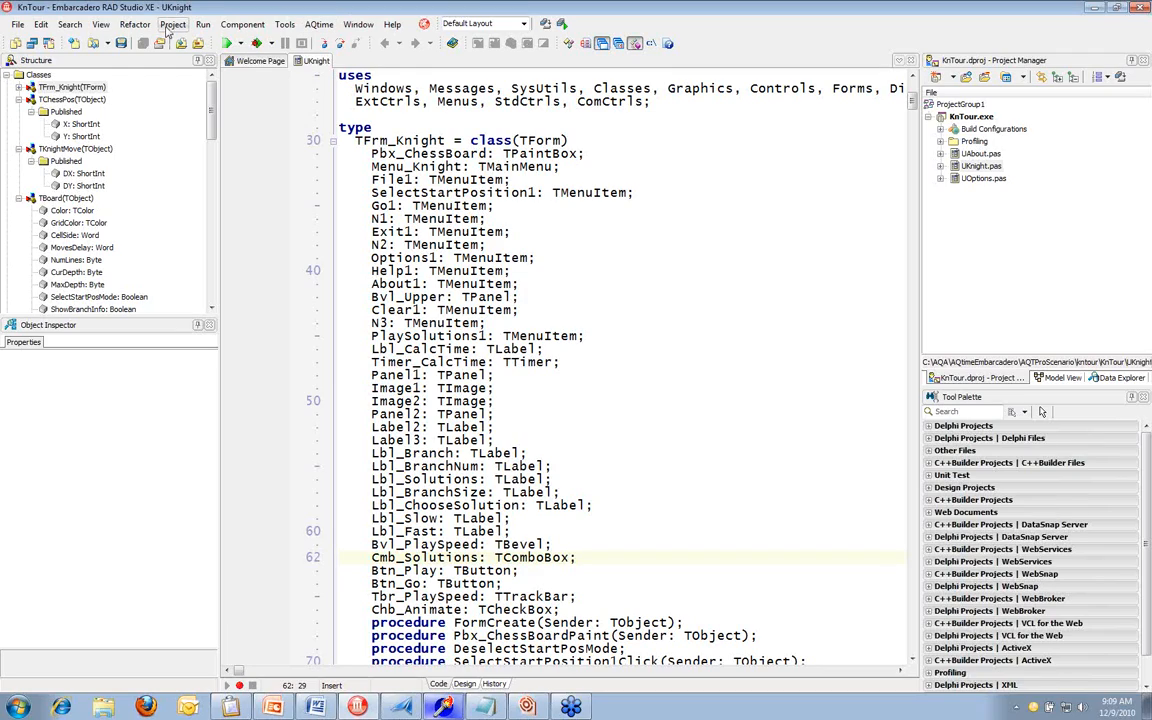
pyautogui.click(102, 24)
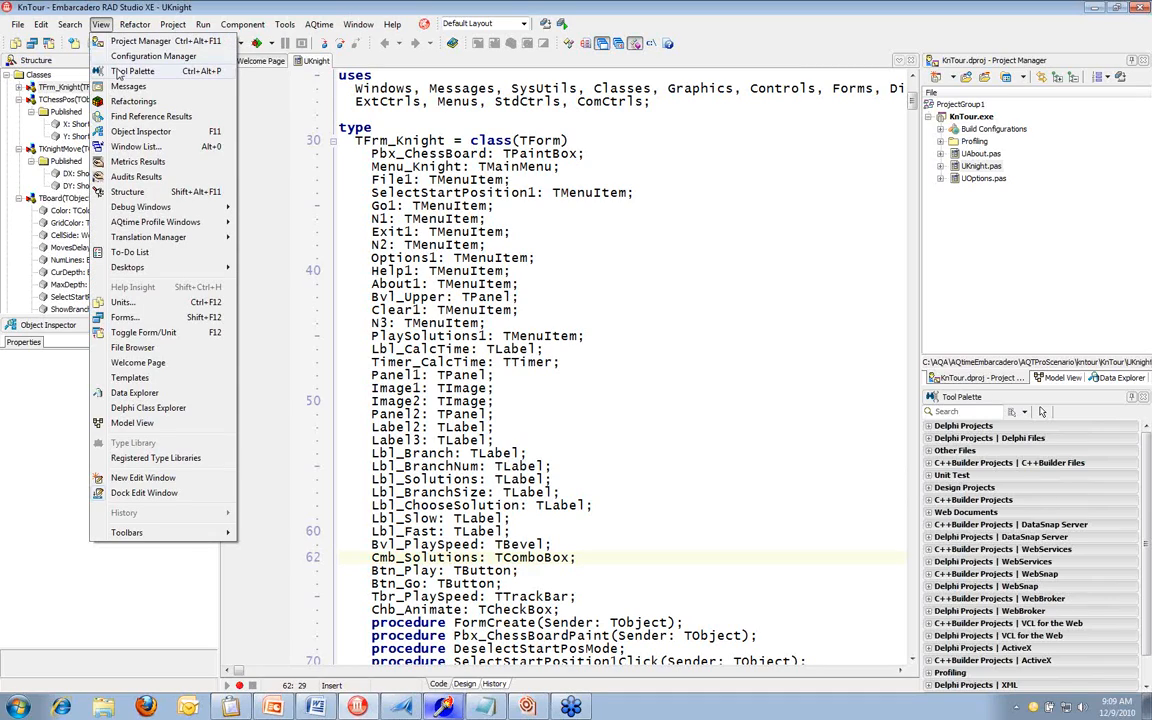
pyautogui.moveTo(170, 221)
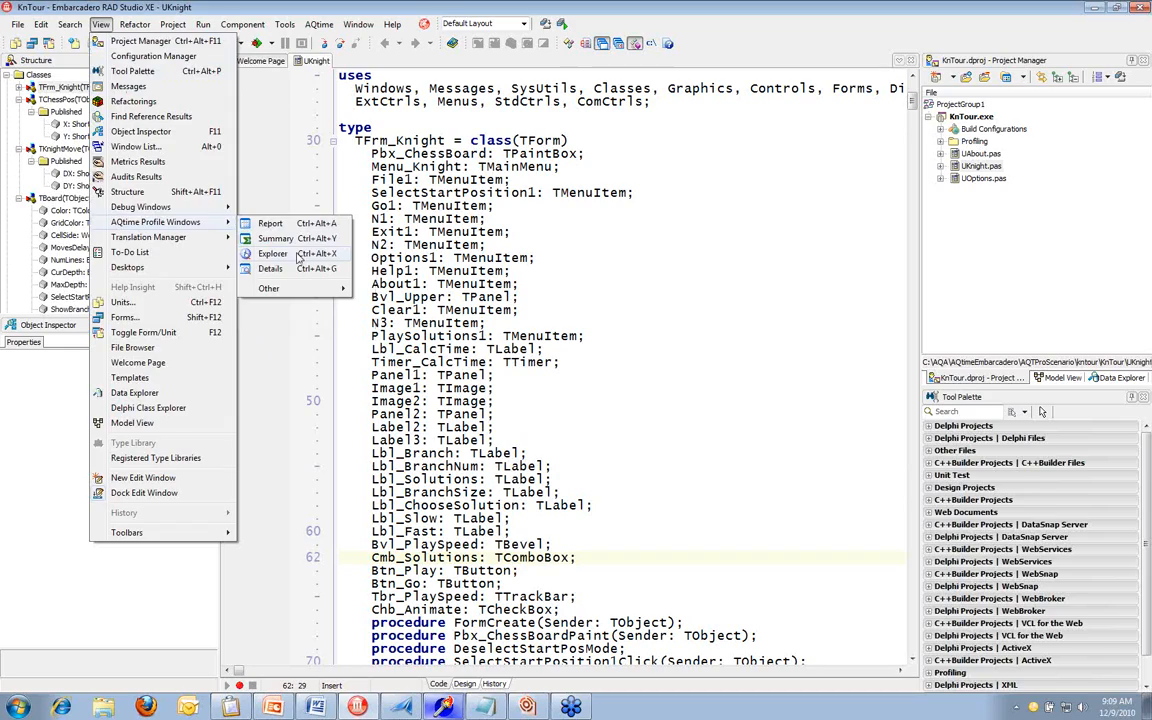
pyautogui.click(272, 254)
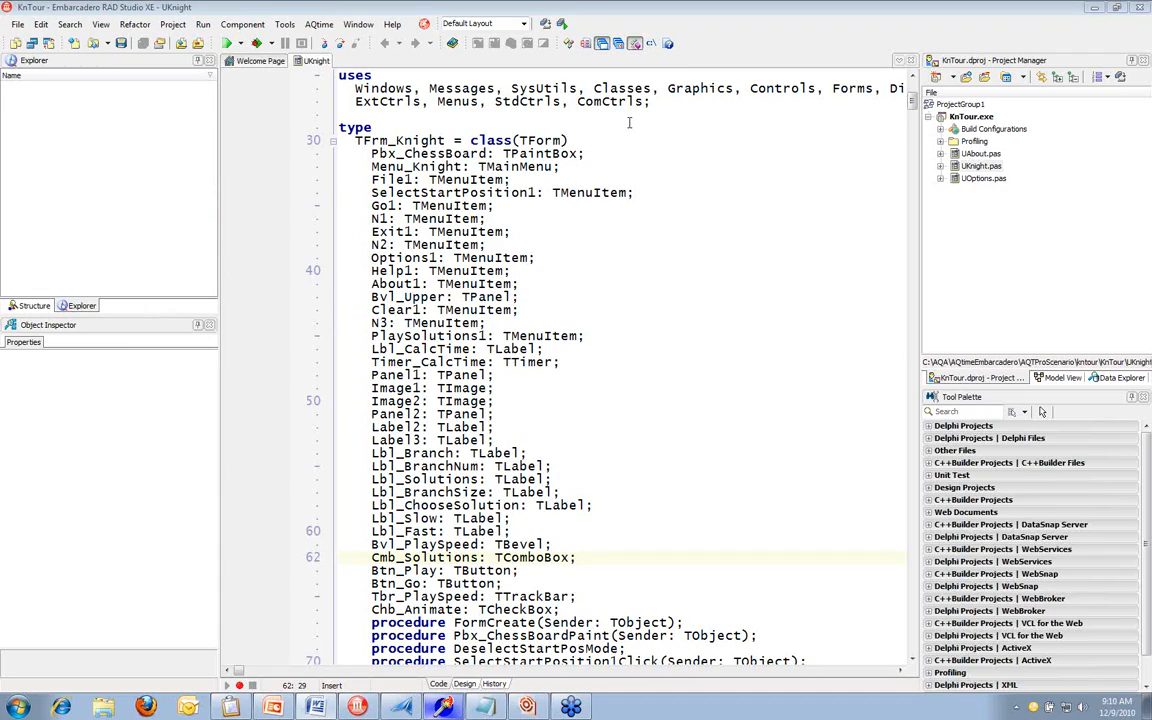
pyautogui.click(319, 24)
pyautogui.click(330, 41)
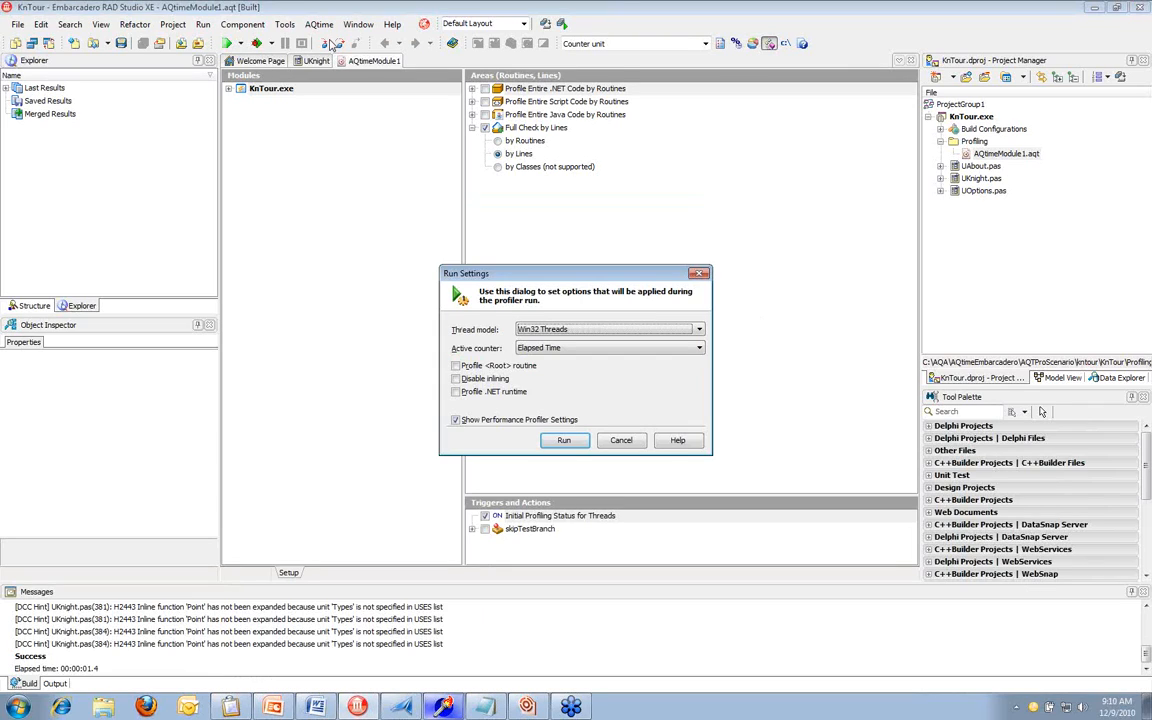
pyautogui.click(565, 440)
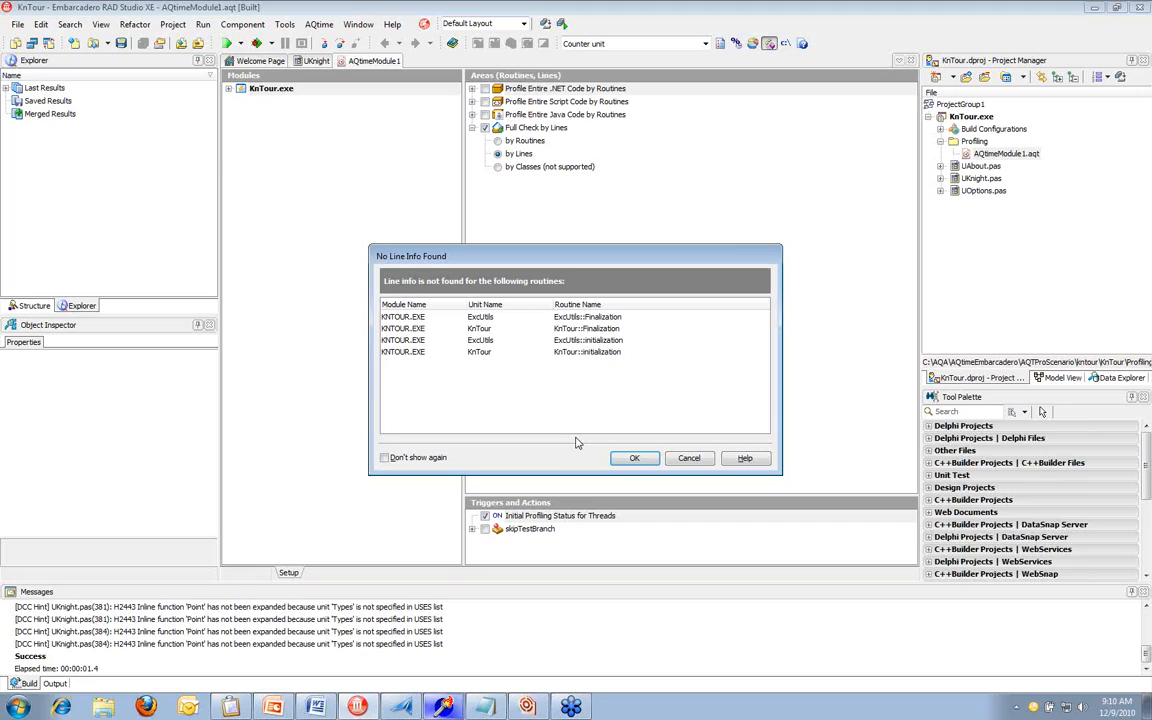
pyautogui.click(703, 459)
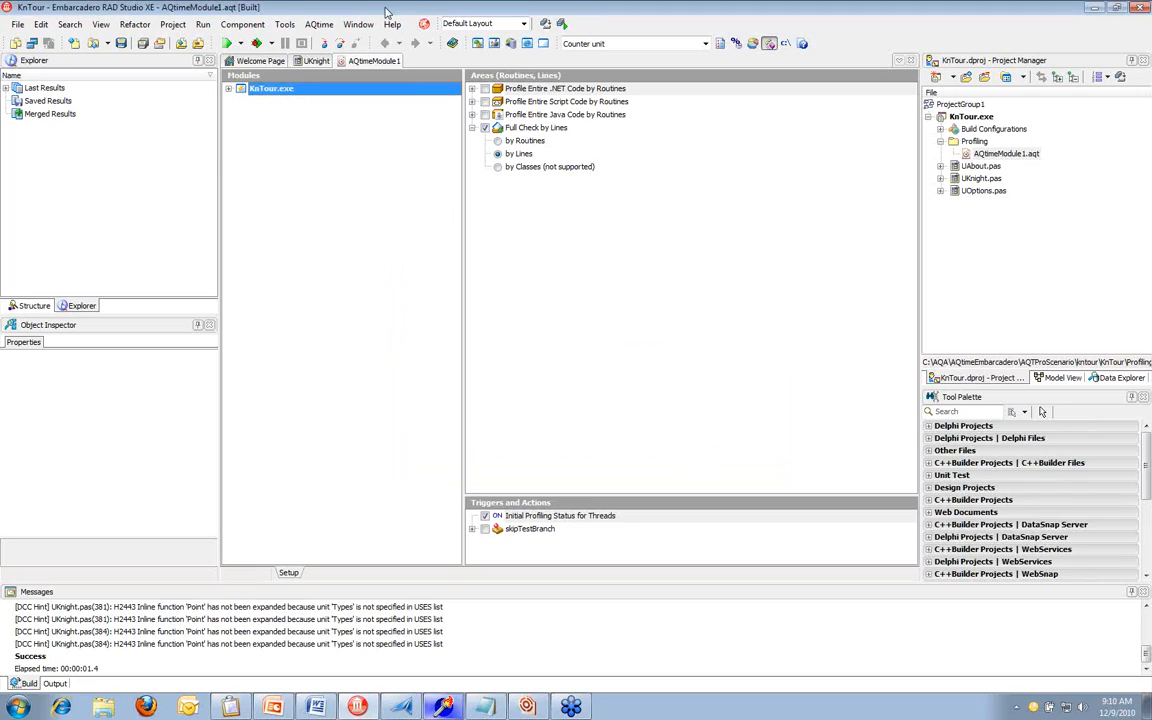
# Switch the current profiler to Allocation Profiler and run KnTour with profiling, keeping the offered run settings
pyautogui.click(319, 24)
pyautogui.moveTo(343, 74)
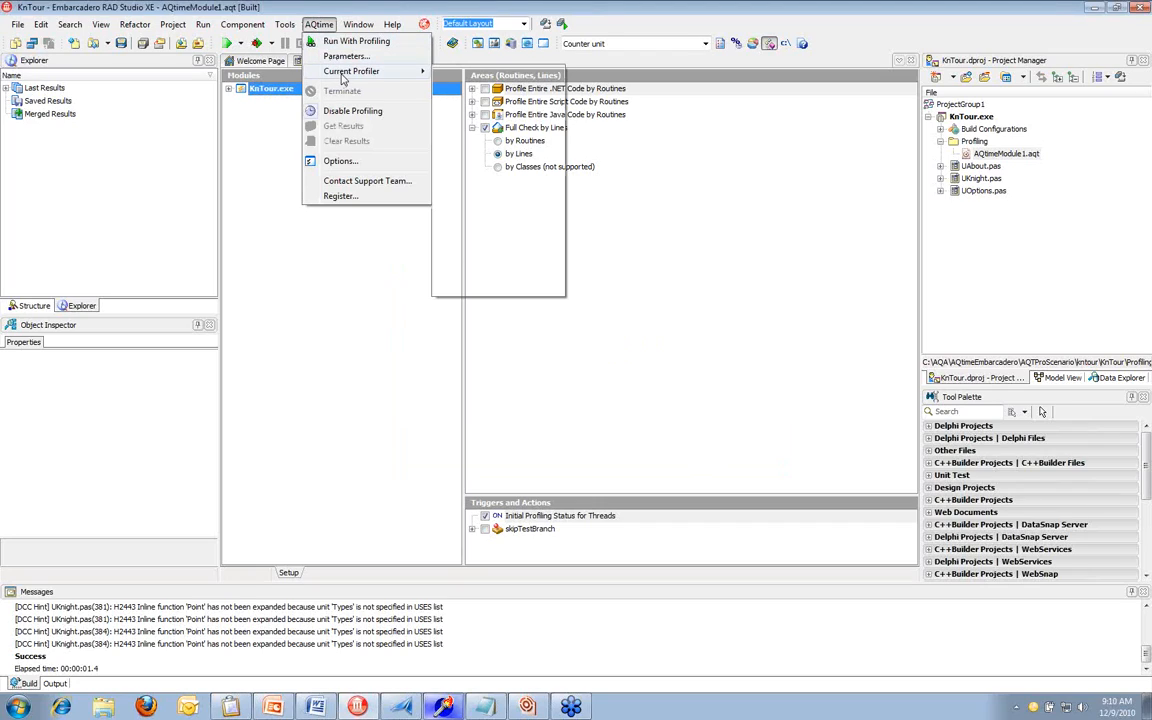
pyautogui.click(478, 71)
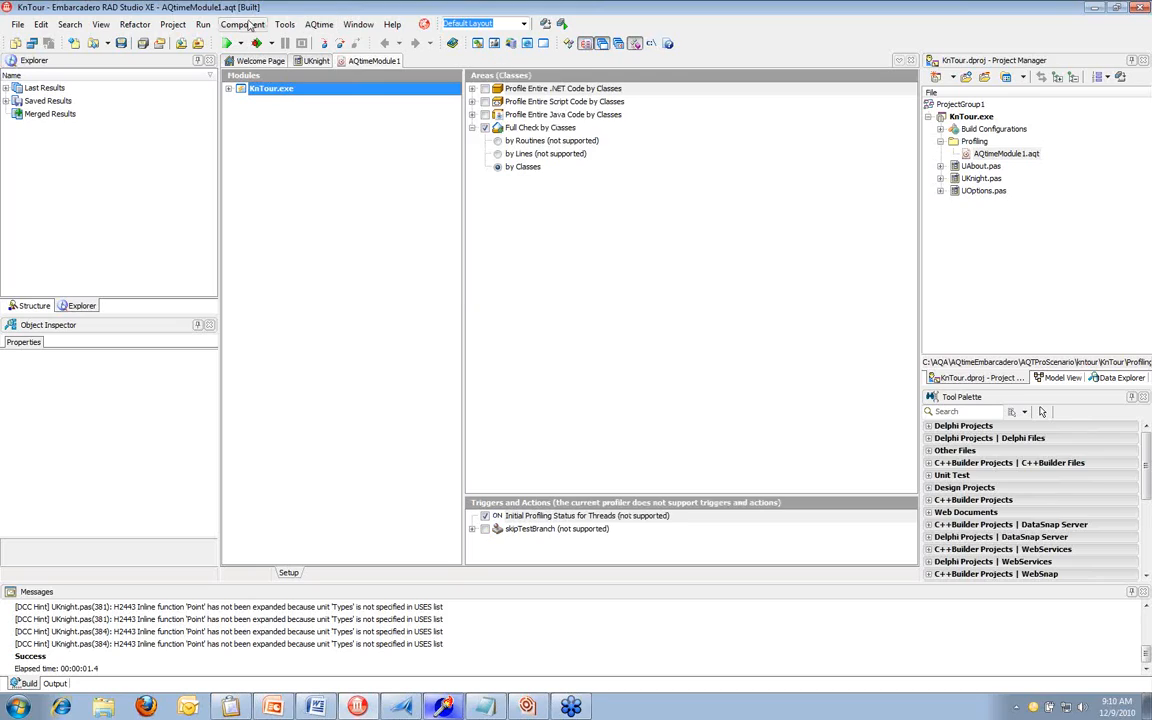
pyautogui.click(312, 25)
pyautogui.click(335, 43)
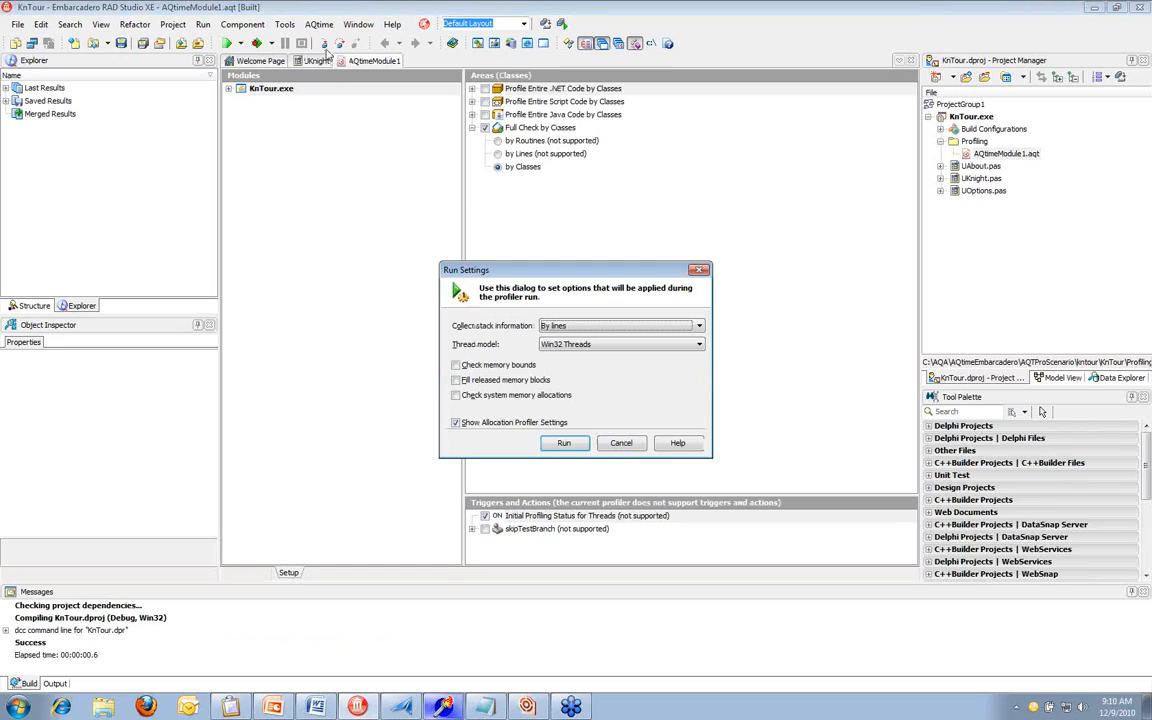
pyautogui.click(563, 444)
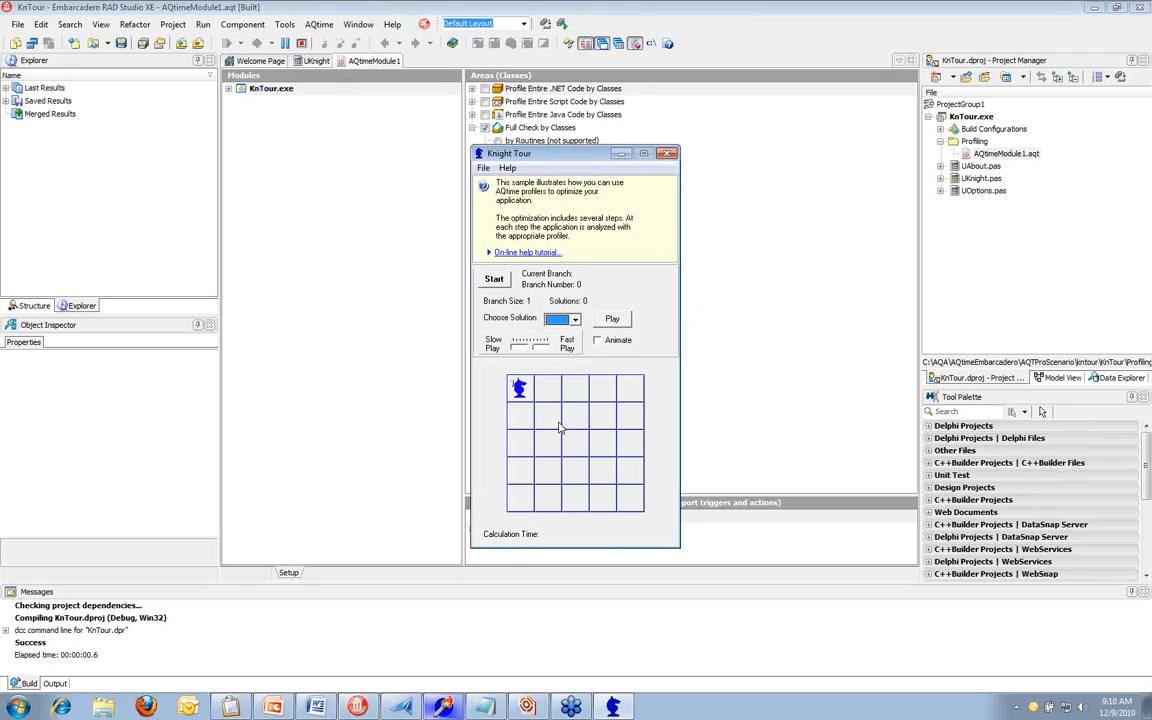
# Start the tour calculation in the Knight Tour application, stop it after several seconds, and close the application
pyautogui.click(495, 280)
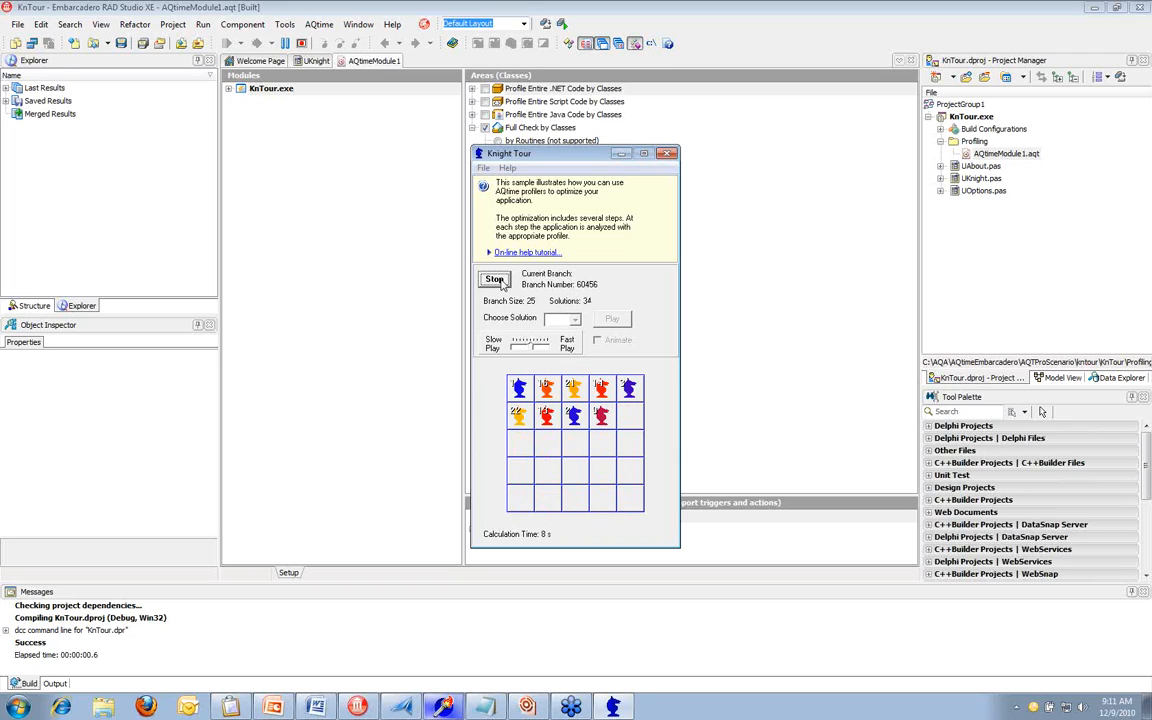
pyautogui.click(499, 282)
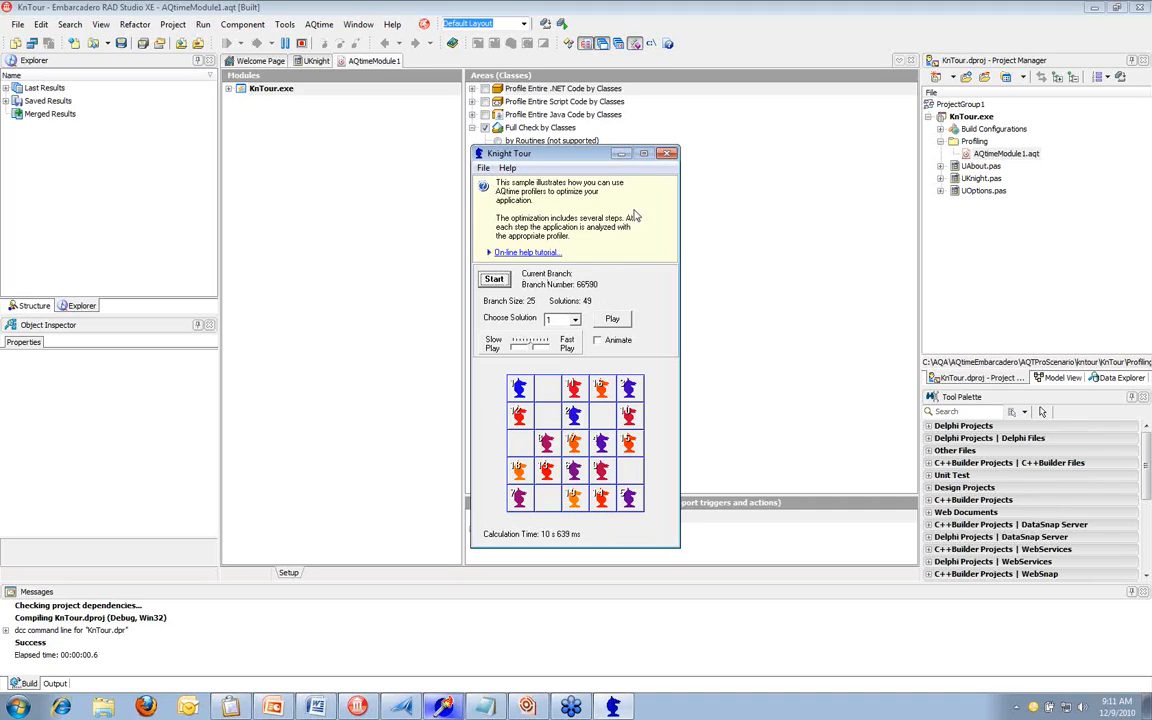
pyautogui.click(667, 155)
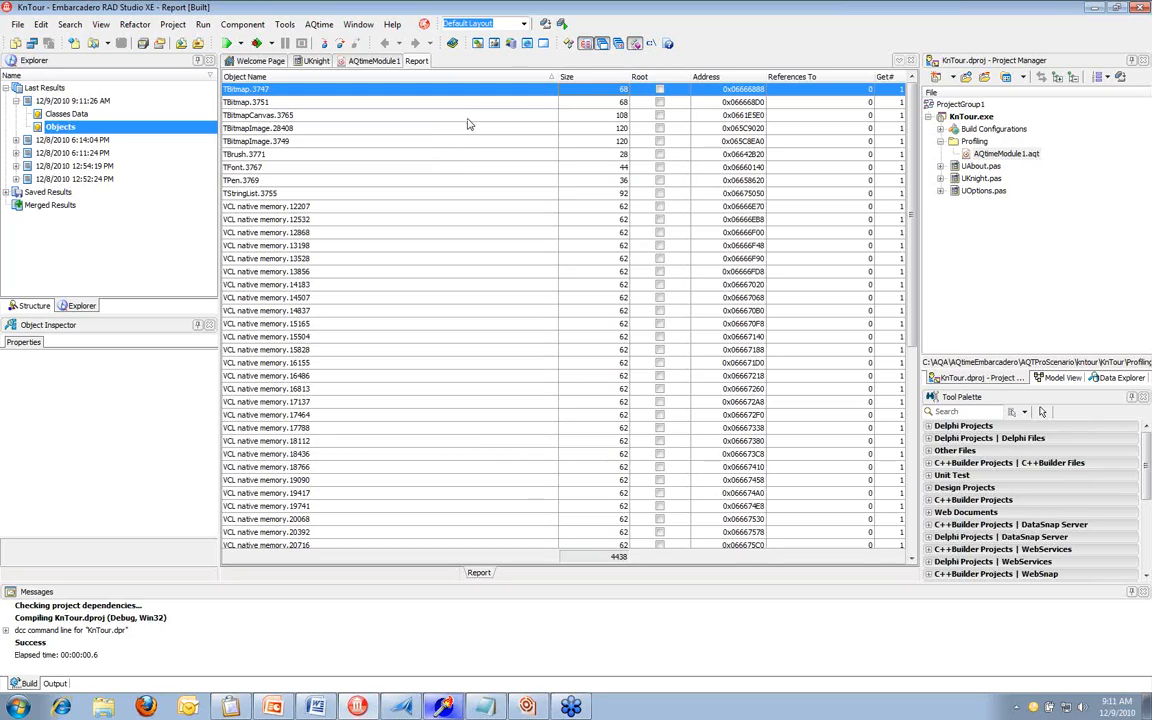
# Display the latest run's Classes Data results and examine the Live Count values for TBitmapImage and TBitmap
pyautogui.click(78, 114)
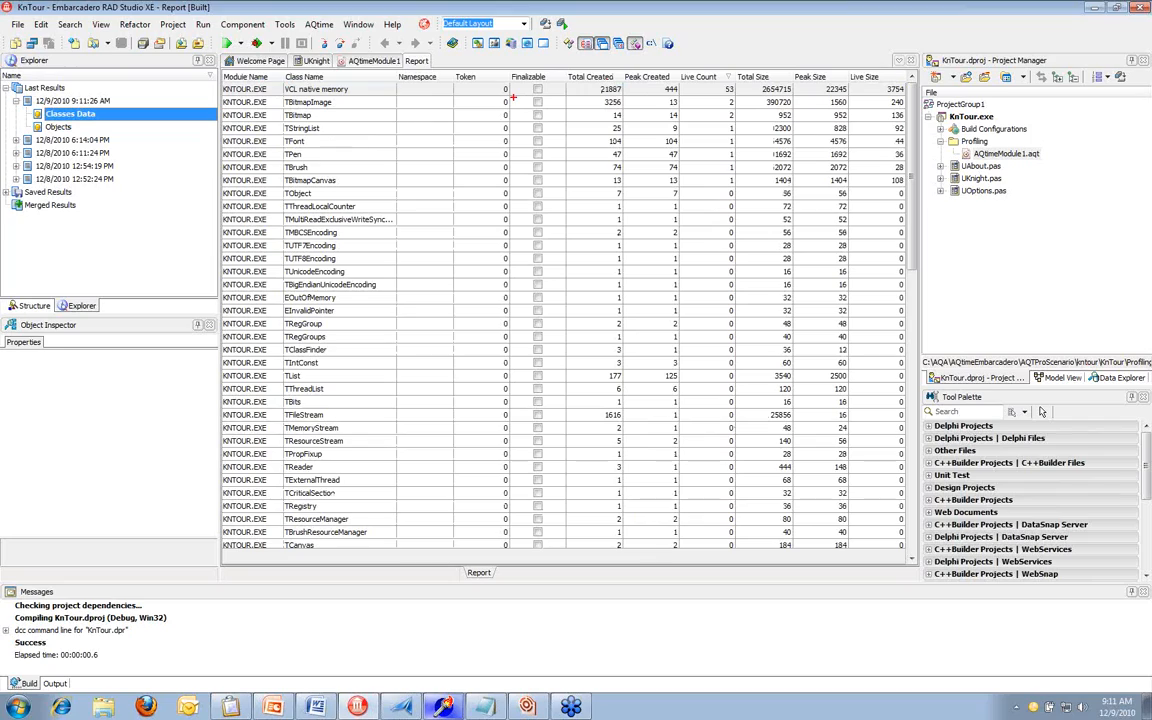
pyautogui.moveTo(676, 66); pyautogui.dragTo(746, 90)
pyautogui.moveTo(741, 101); pyautogui.dragTo(774, 101)
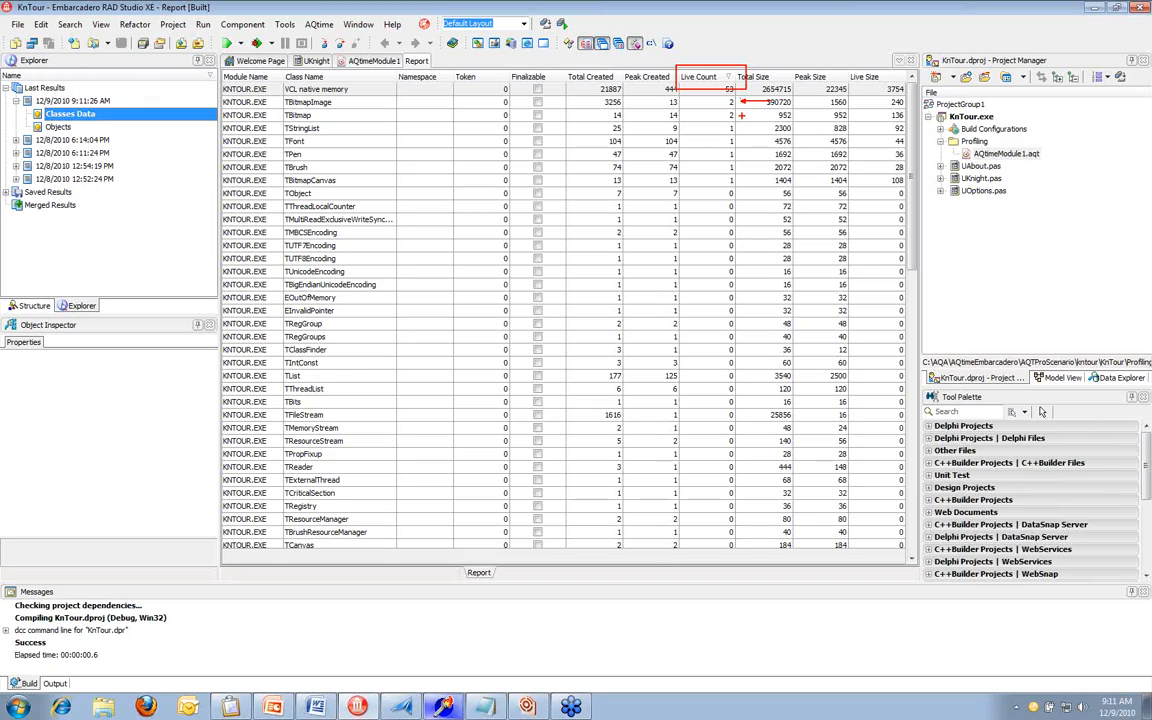
pyautogui.moveTo(741, 115); pyautogui.dragTo(770, 115)
pyautogui.click(413, 117)
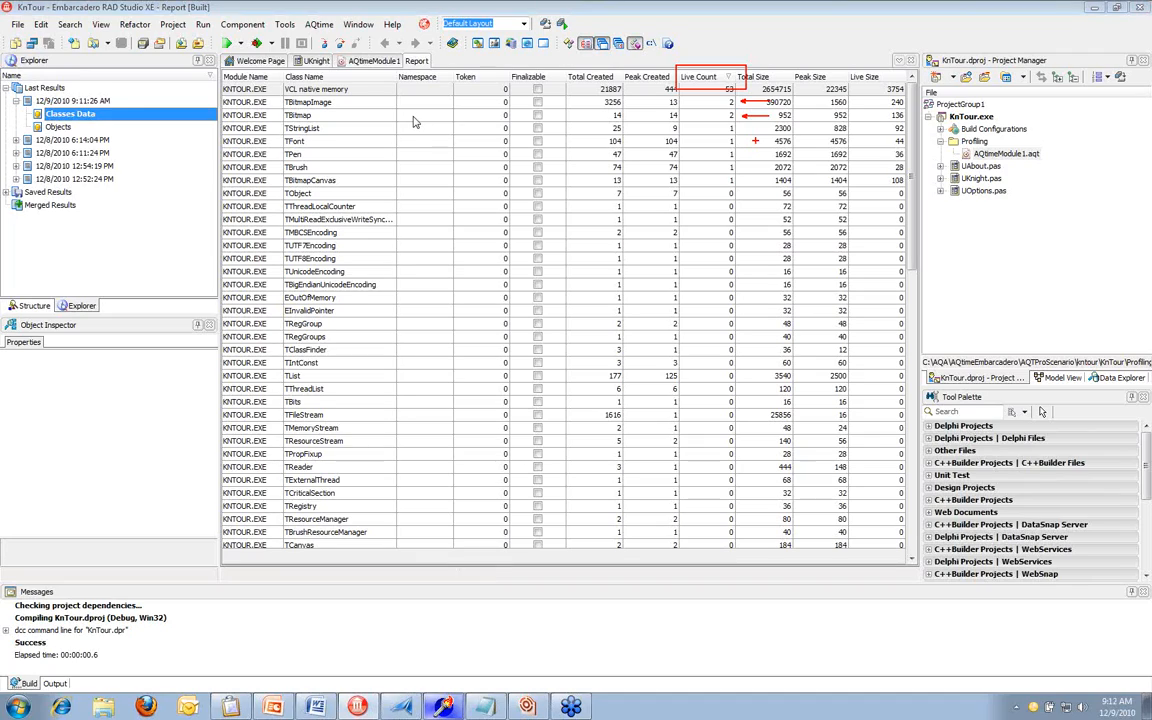
pyautogui.press('Escape')
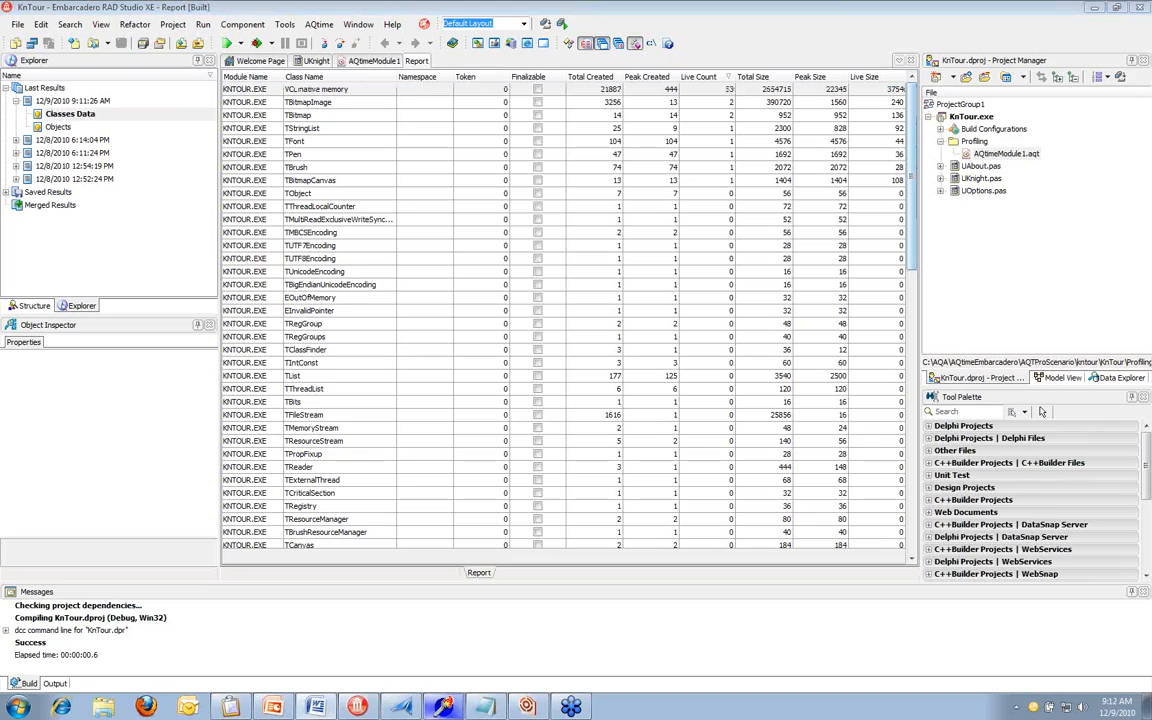
# Open the AQtime Details window and dock it below the report
pyautogui.click(105, 28)
pyautogui.click(104, 28)
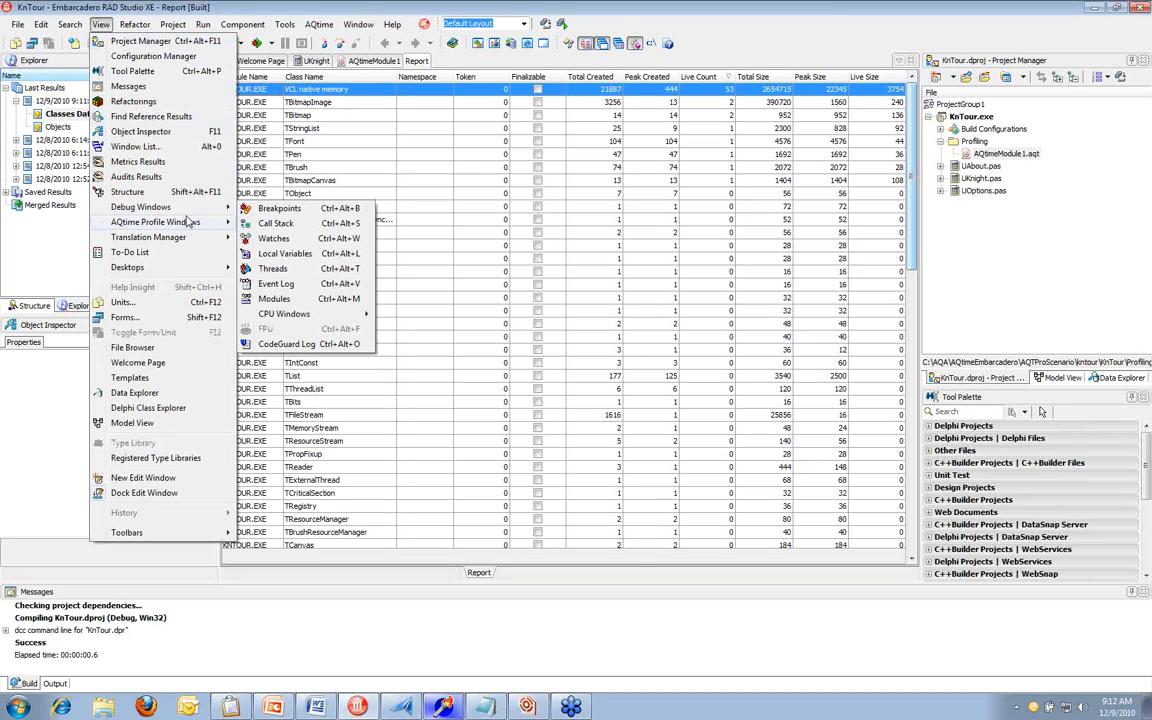
pyautogui.moveTo(188, 222)
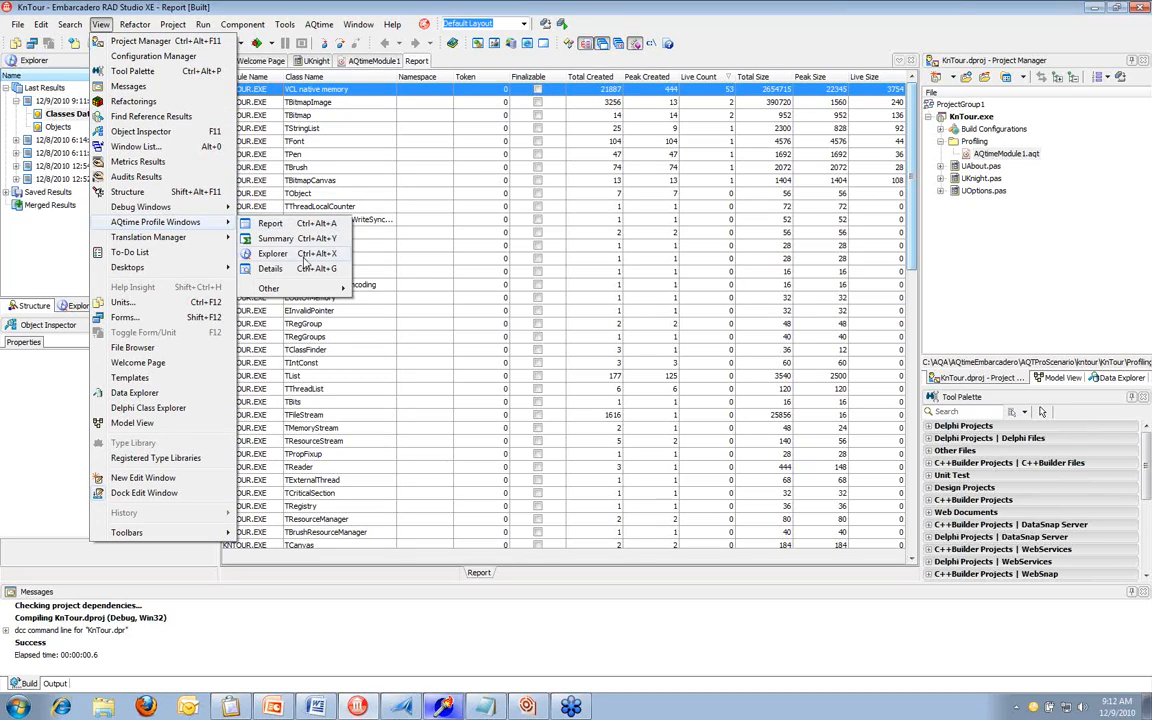
pyautogui.click(300, 272)
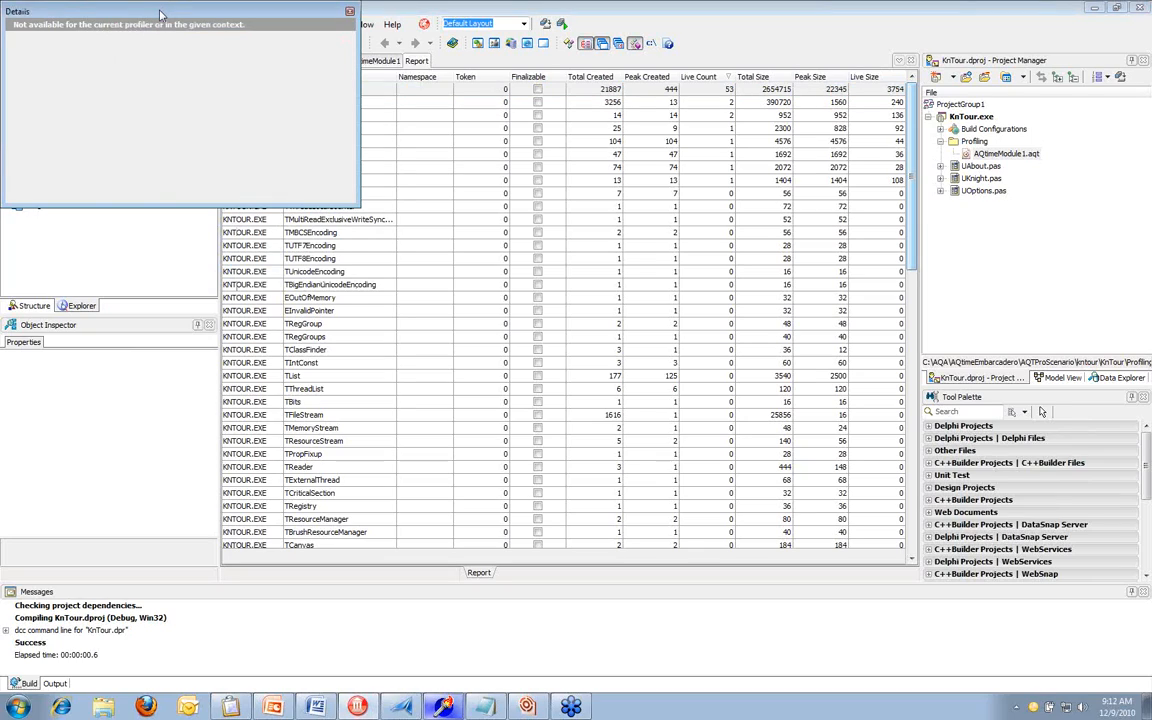
pyautogui.moveTo(178, 43); pyautogui.dragTo(517, 583)
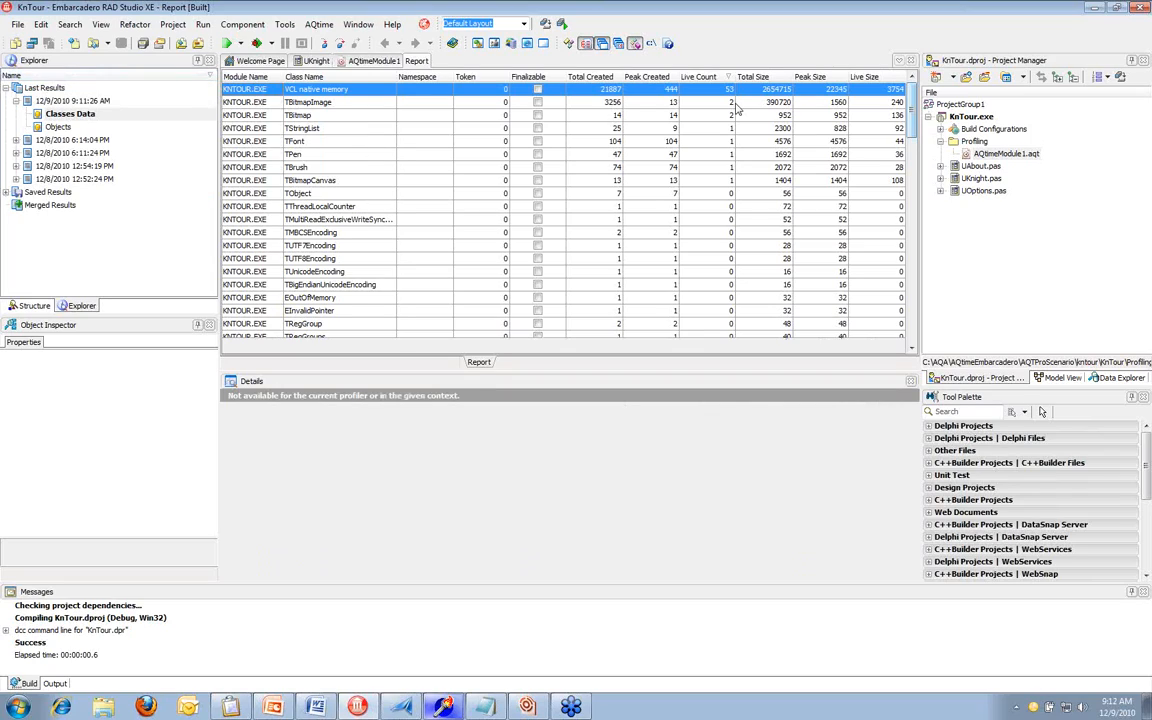
# Select TBitmapImage.28408 in the latest run's Objects results and examine its whole creation call stack
pyautogui.click(737, 105)
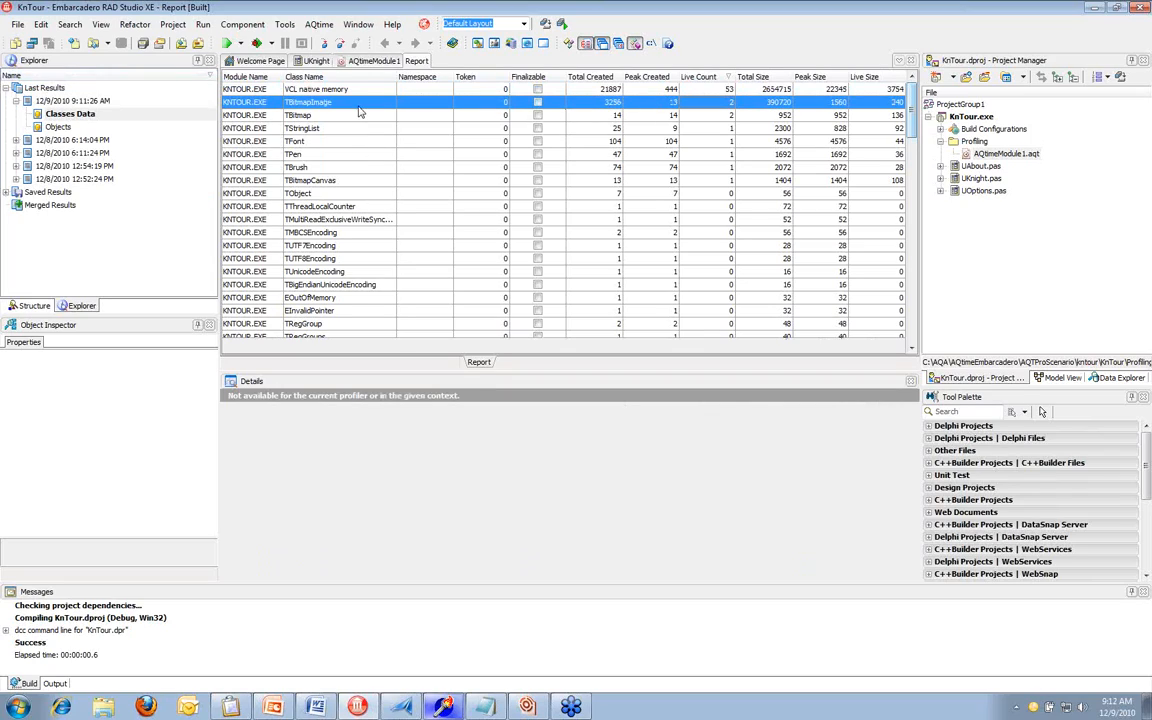
pyautogui.click(57, 128)
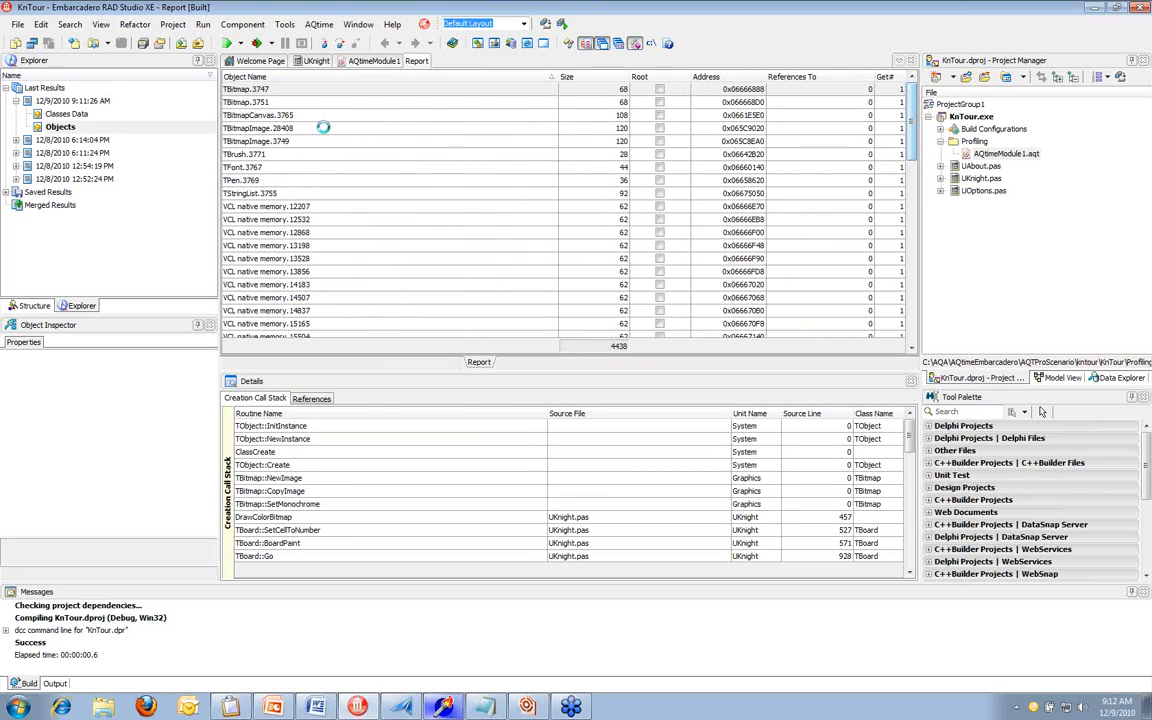
pyautogui.click(323, 127)
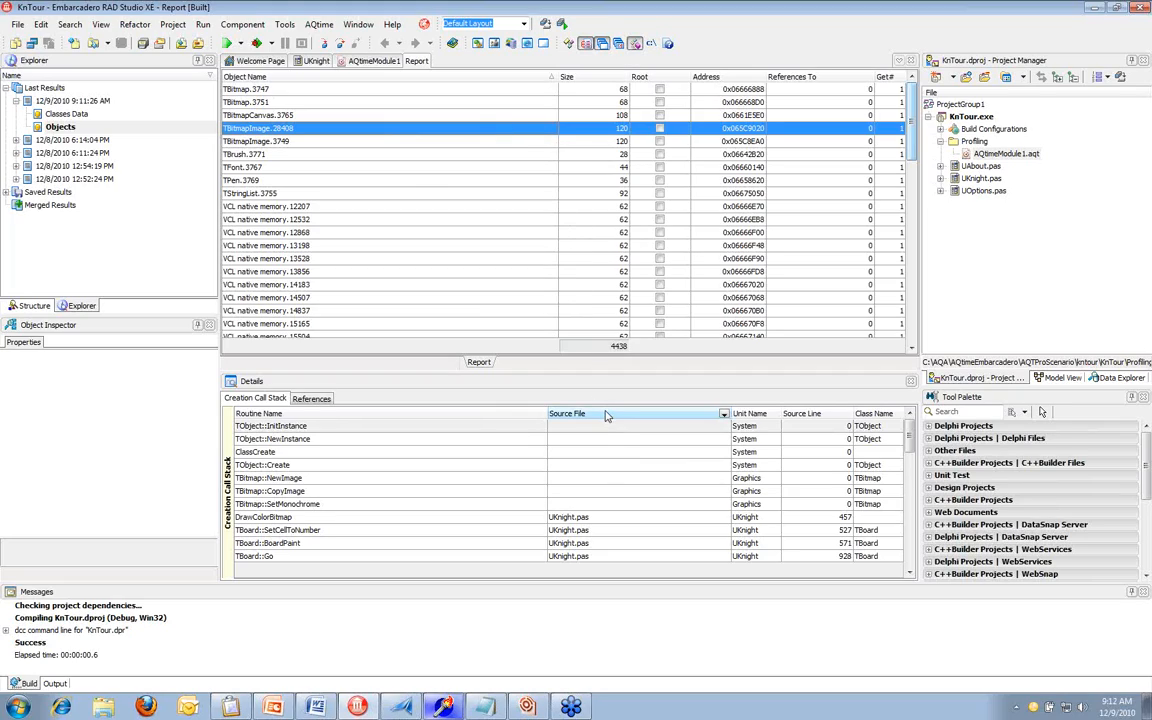
pyautogui.scroll(-1, 607, 455)
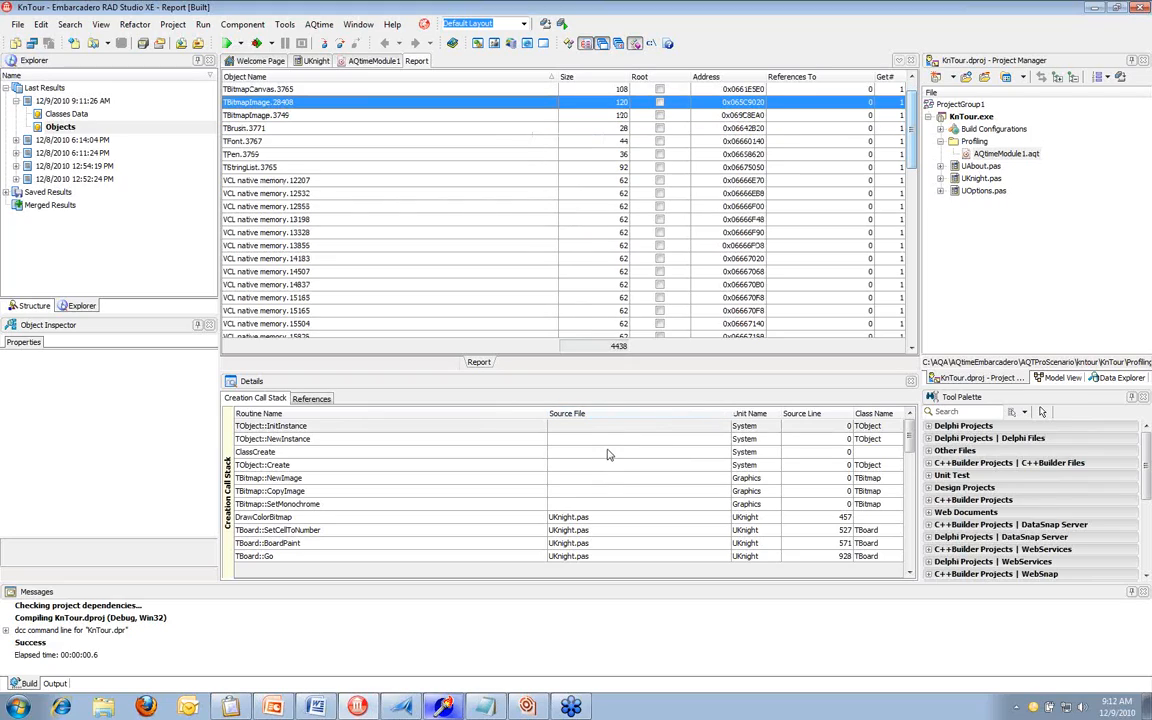
pyautogui.scroll(1, 607, 455)
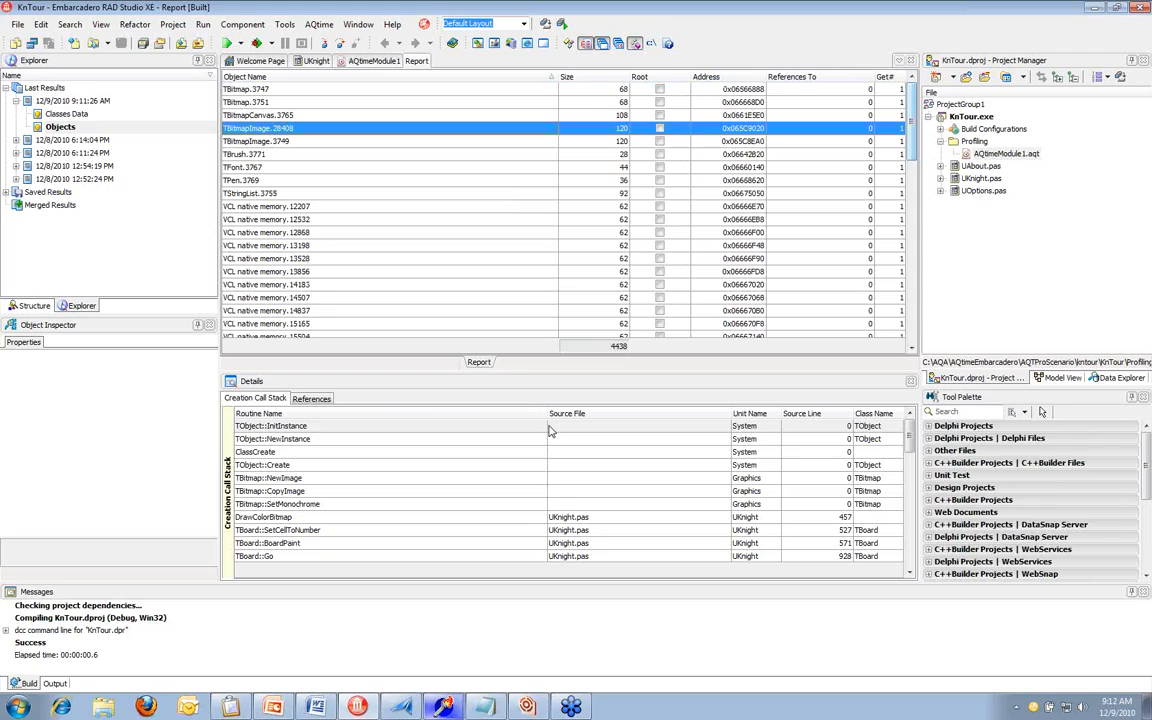
pyautogui.click(365, 430)
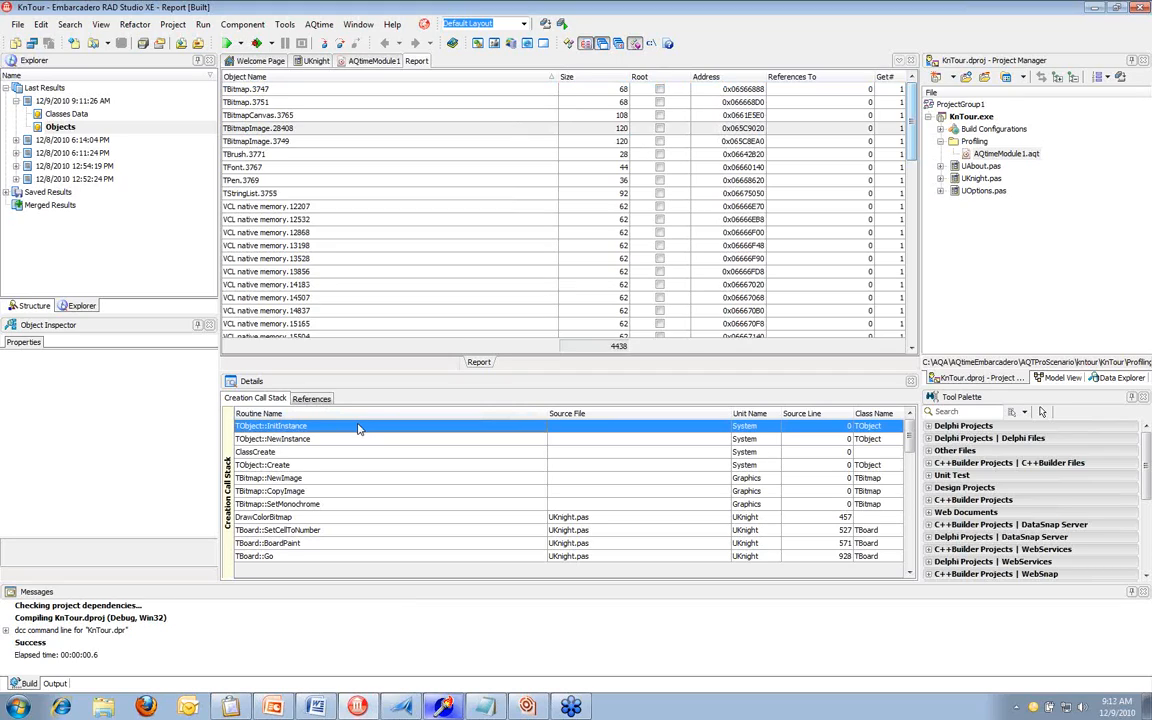
pyautogui.scroll(-1, 360, 430)
pyautogui.scroll(-3, 360, 430)
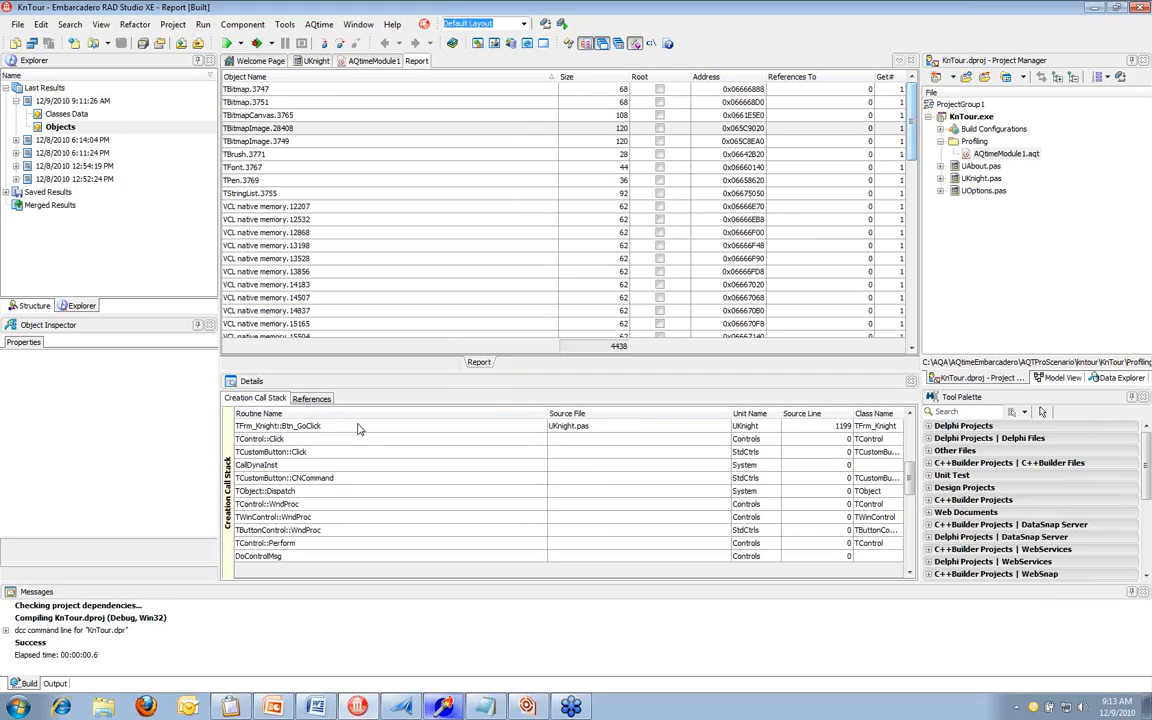
pyautogui.scroll(-3, 360, 430)
pyautogui.scroll(-3, 360, 430)
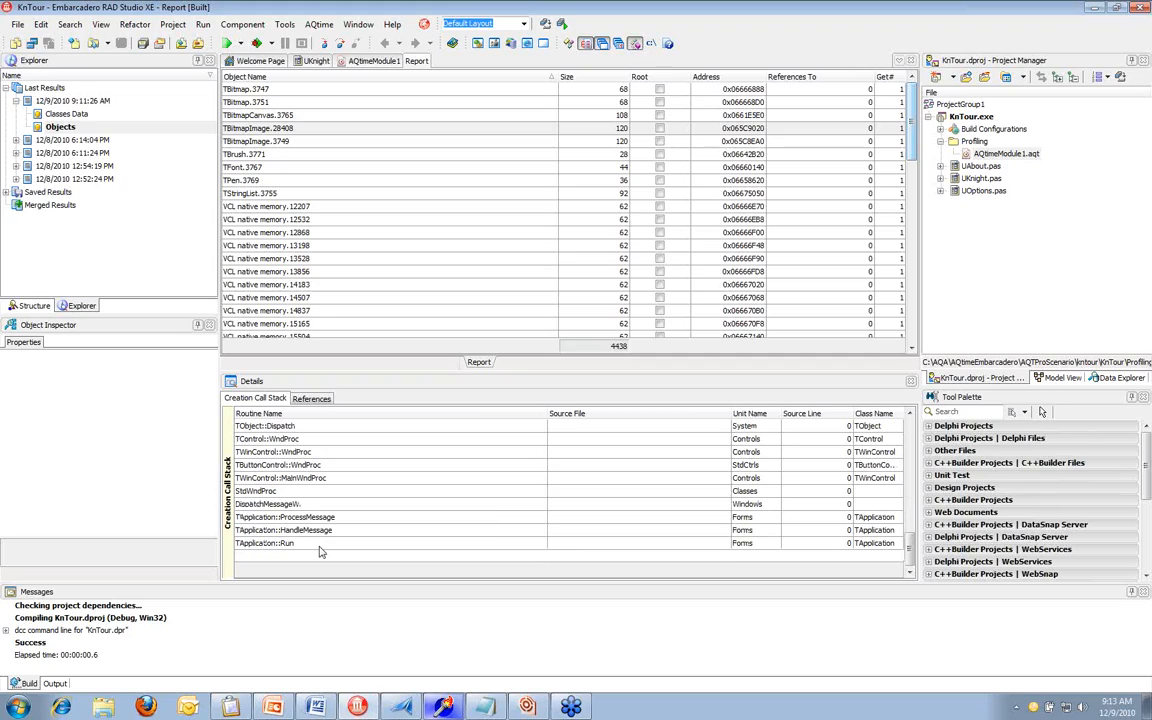
pyautogui.scroll(9, 321, 551)
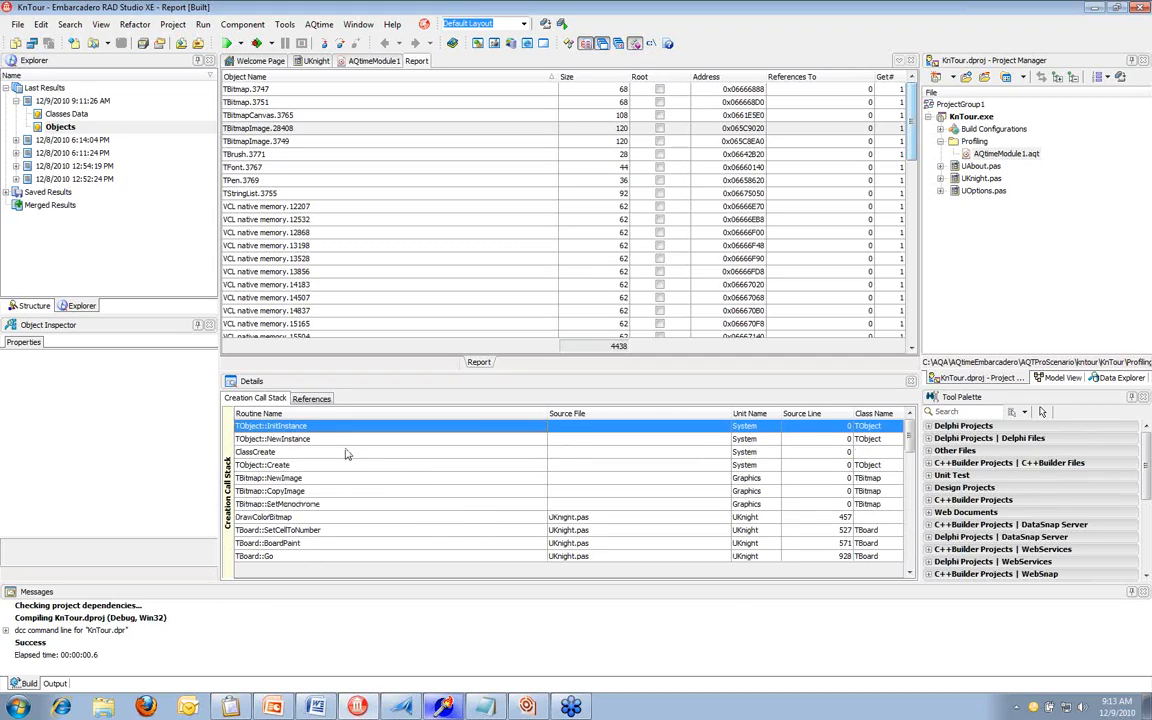
# Open the UKnight.pas source line for the TBoard::BoardPaint entry in the creation call stack
pyautogui.click(347, 454)
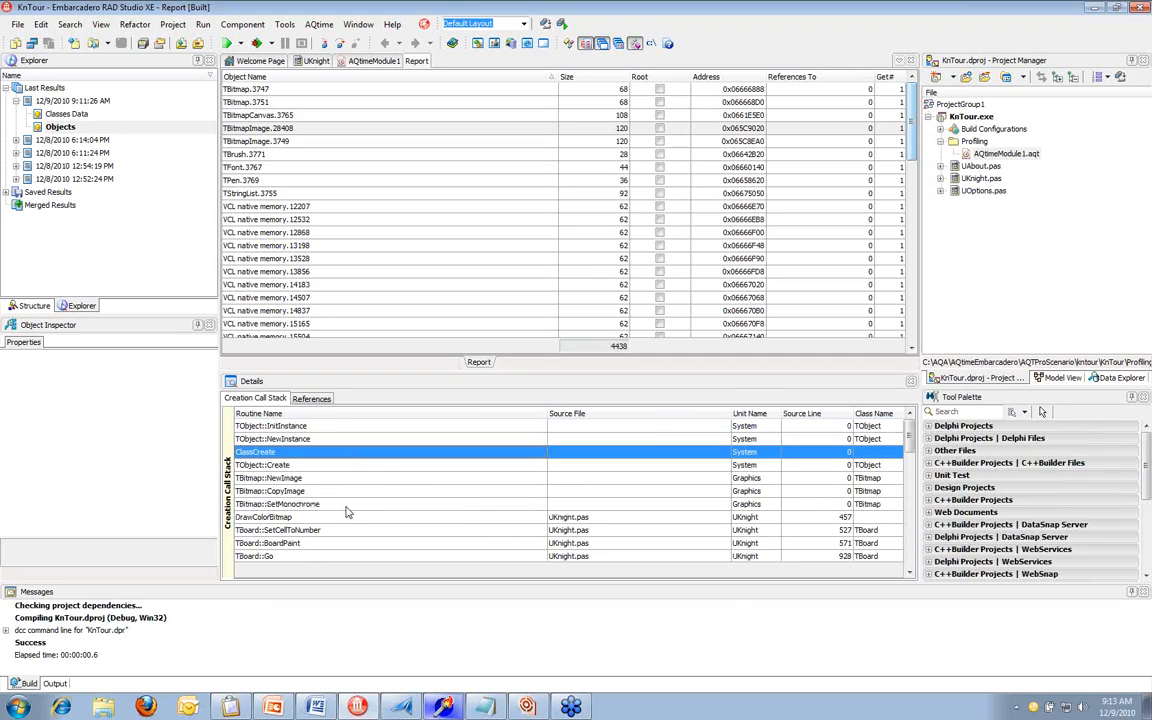
pyautogui.click(362, 543)
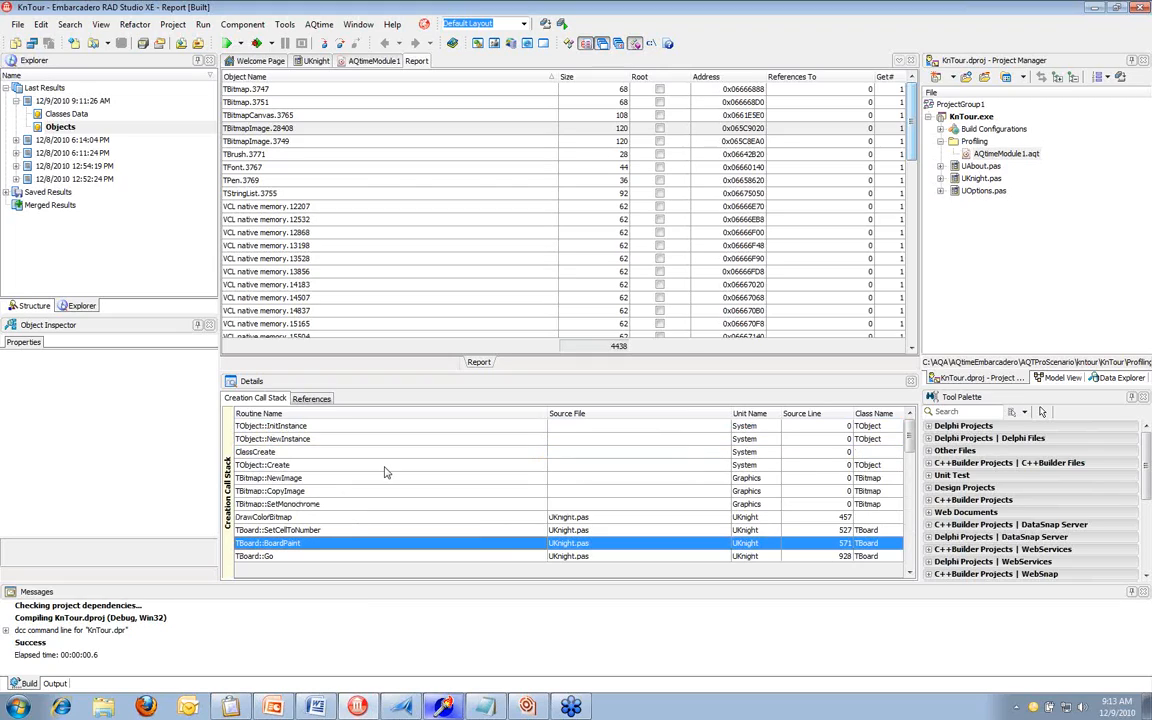
pyautogui.scroll(-1, 386, 472)
pyautogui.scroll(-2, 386, 472)
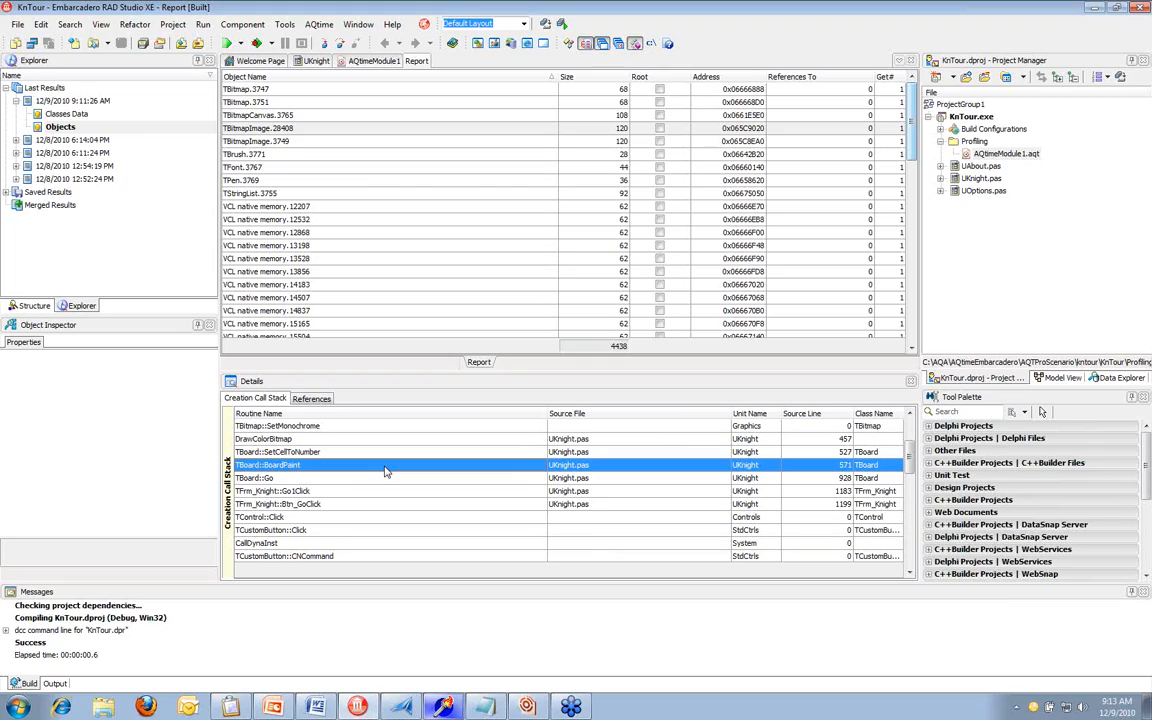
pyautogui.doubleClick(582, 467)
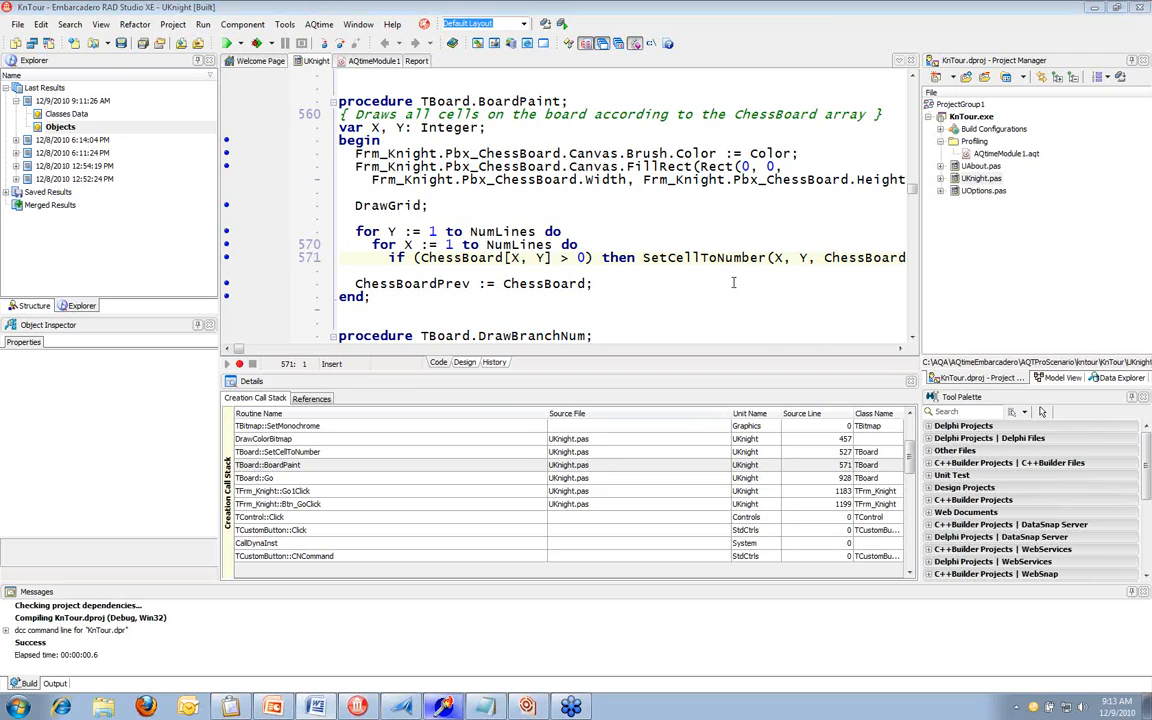
# Examine the TBoard routines that follow the SetCellToNumber call of BoardPaint in UKnight.pas
pyautogui.click(683, 257)
pyautogui.scroll(-1, 685, 262)
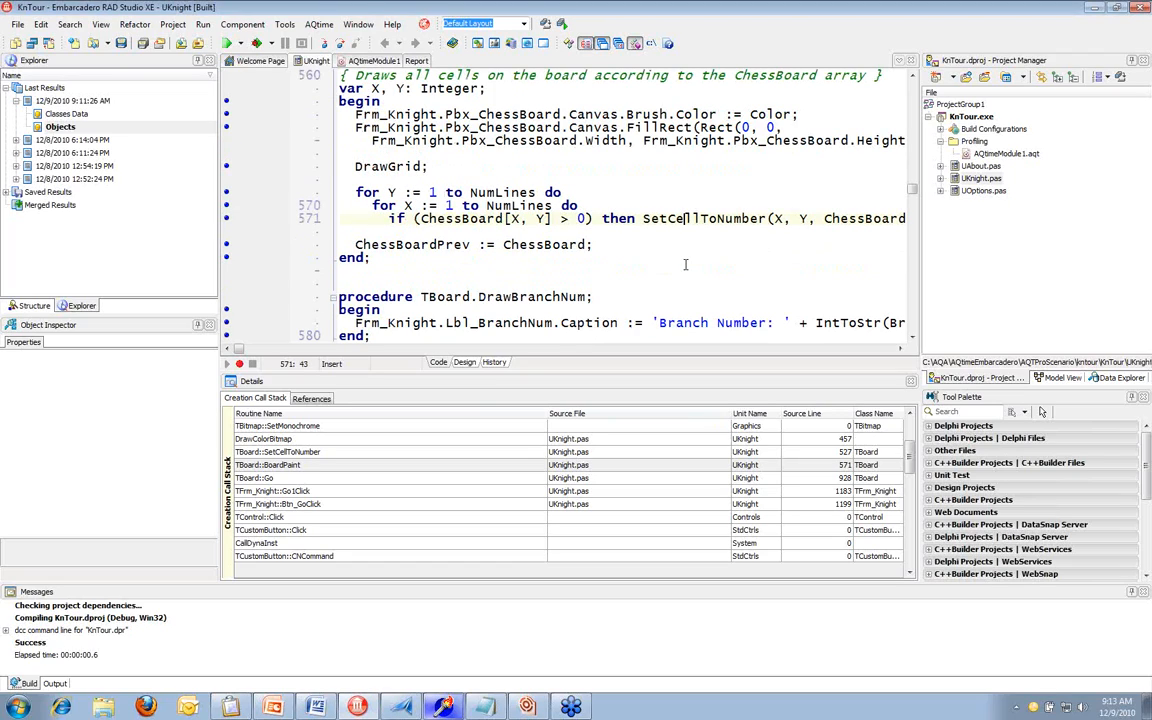
pyautogui.scroll(-1, 685, 264)
pyautogui.scroll(-1, 685, 264)
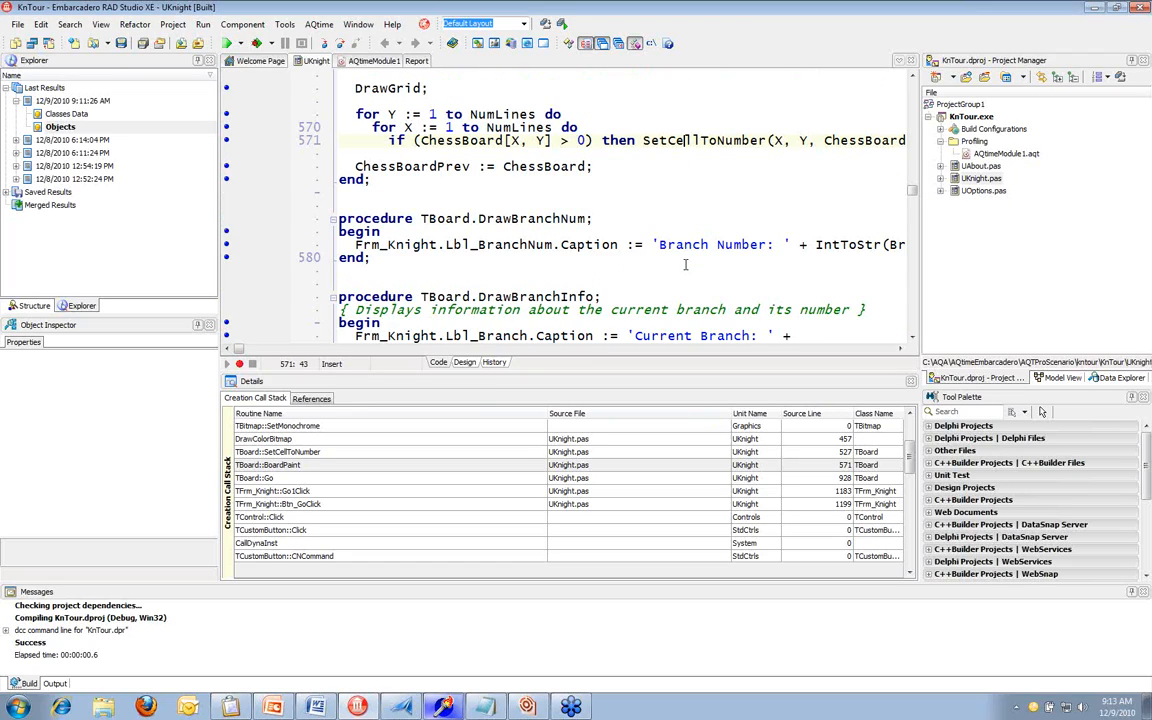
pyautogui.scroll(-2, 685, 264)
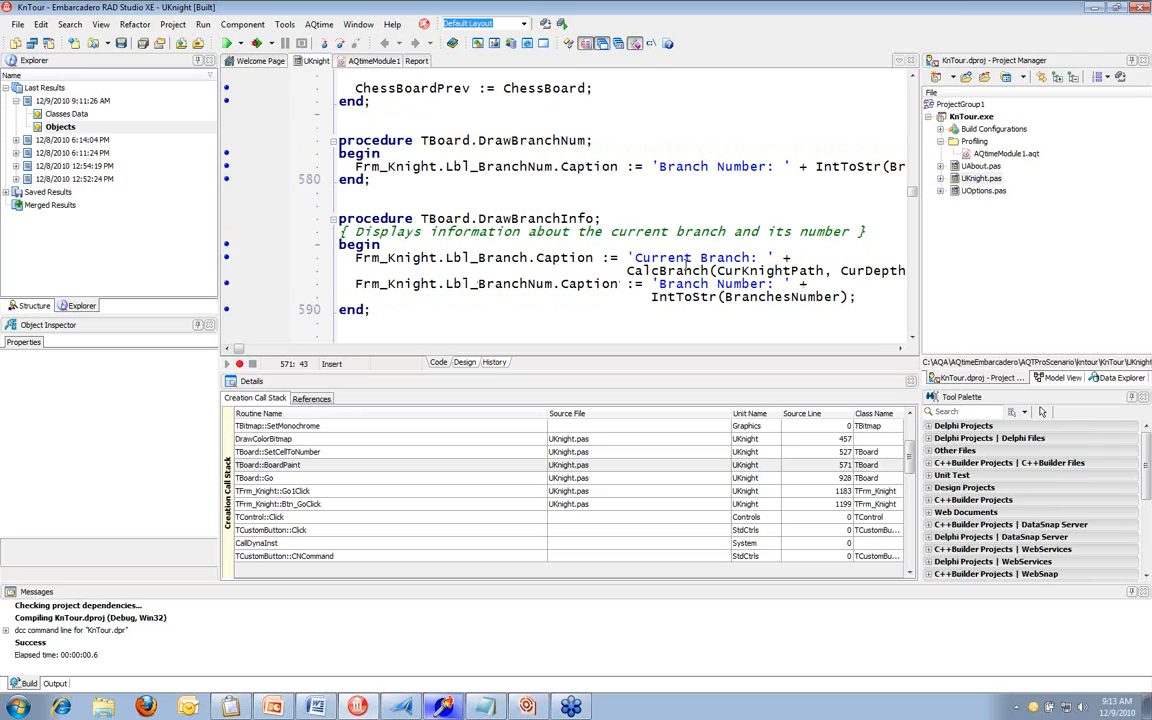
pyautogui.scroll(-4, 685, 264)
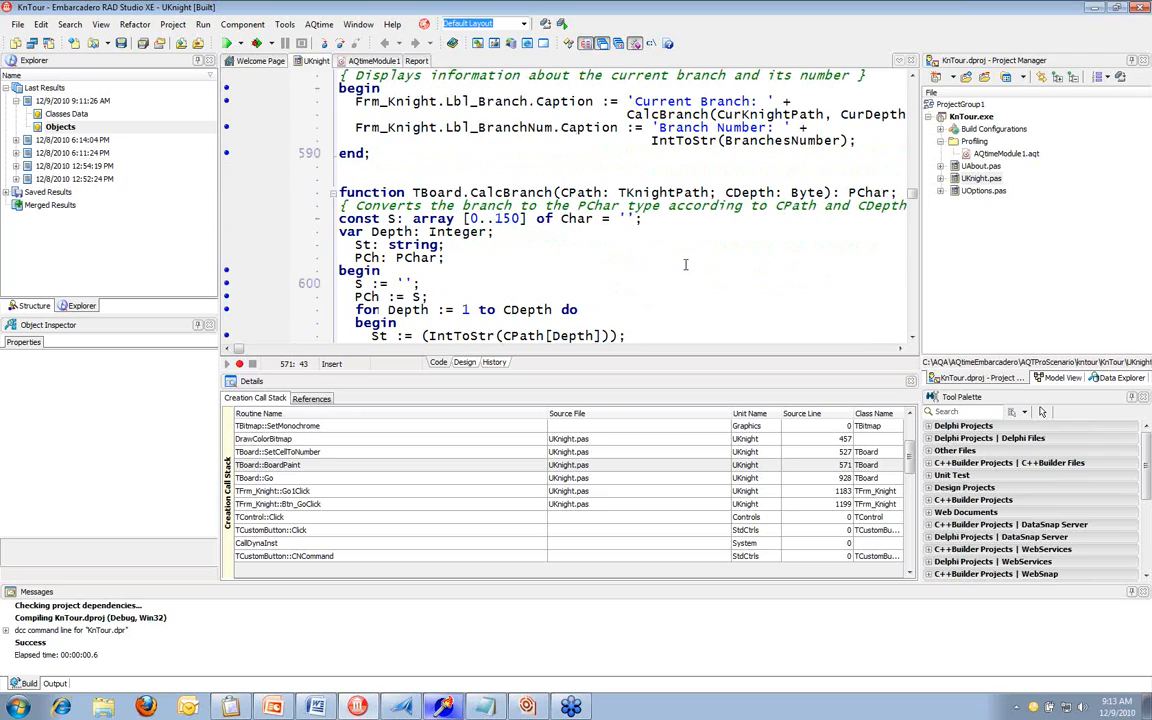
pyautogui.scroll(-1, 685, 264)
pyautogui.scroll(-2, 685, 264)
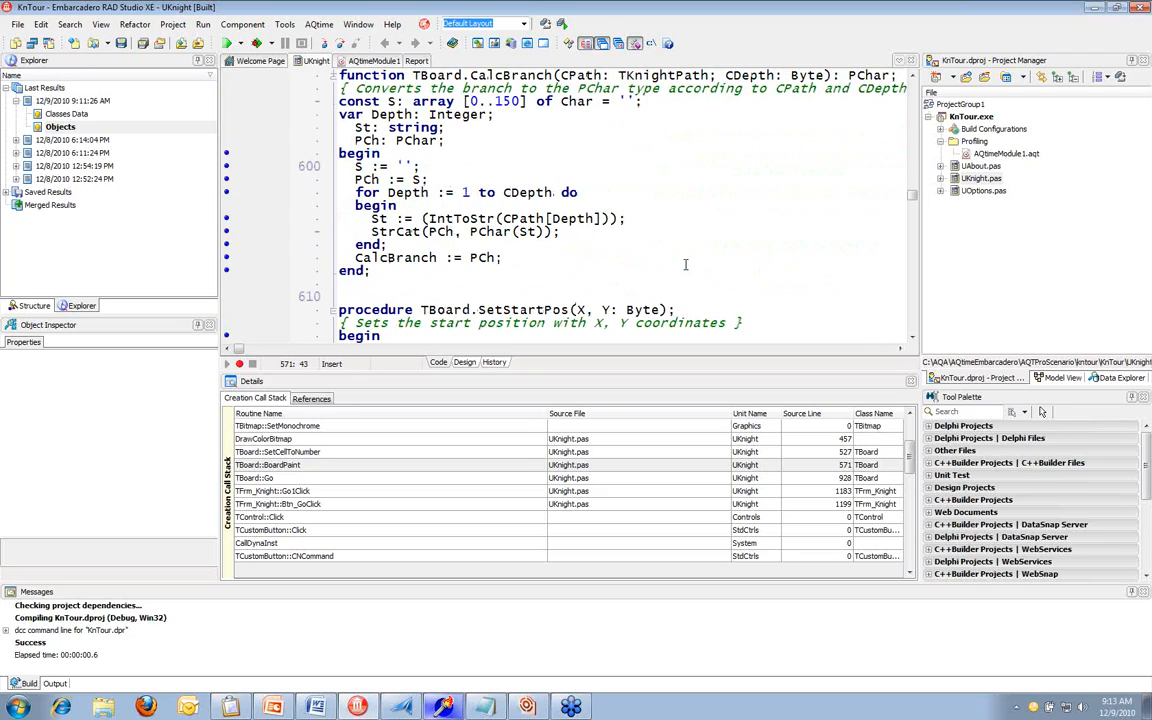
pyautogui.scroll(-2, 685, 264)
pyautogui.scroll(-1, 686, 266)
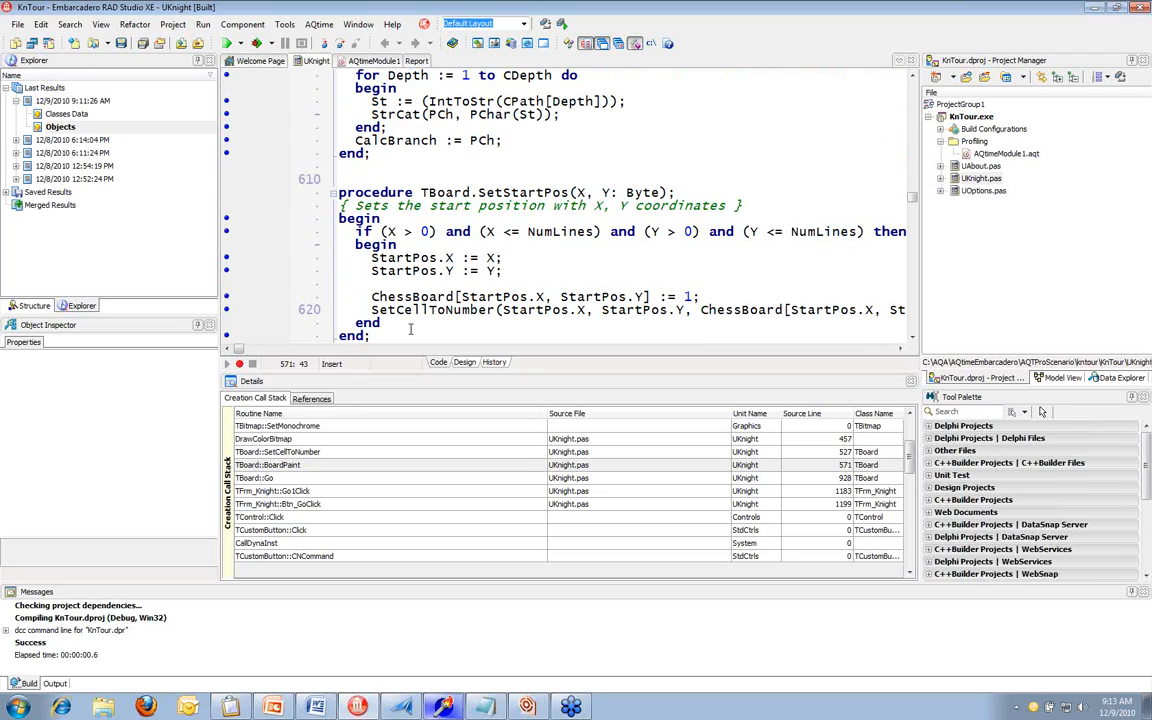
# Search UKnight.pas for "knightbitmap.free", restarting from the beginning of the file, and examine the TBoard.Destroy destructor
pyautogui.hotkey('ctrl', 'f')
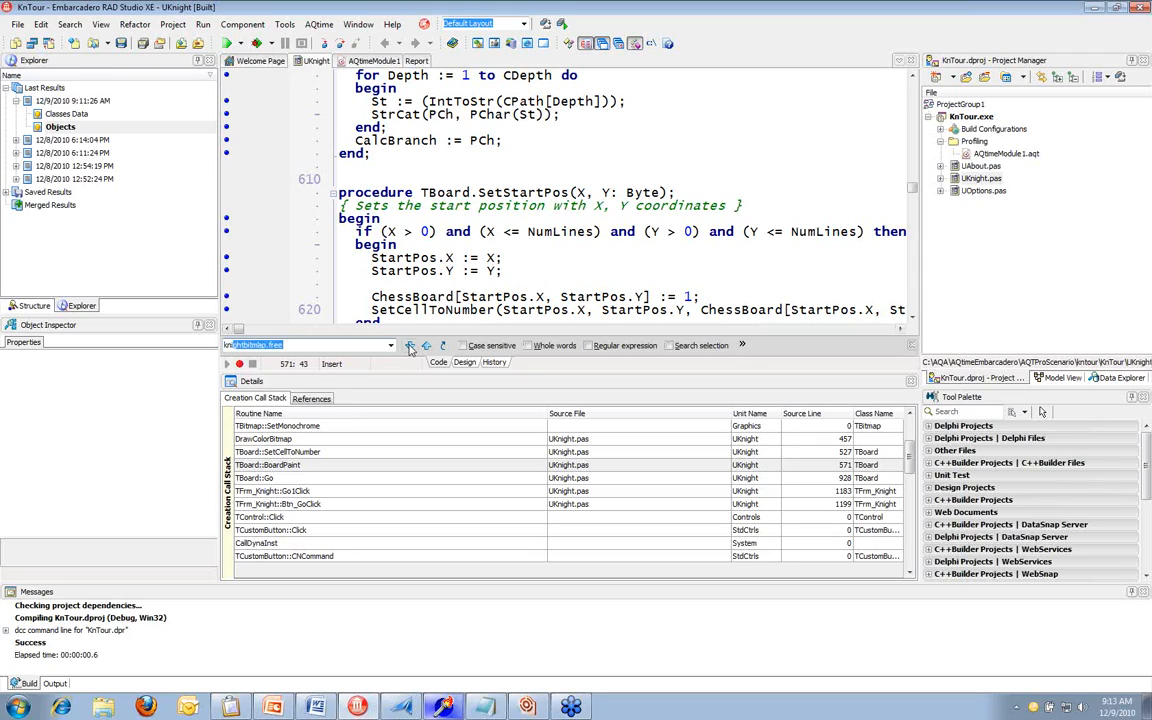
pyautogui.click(409, 346)
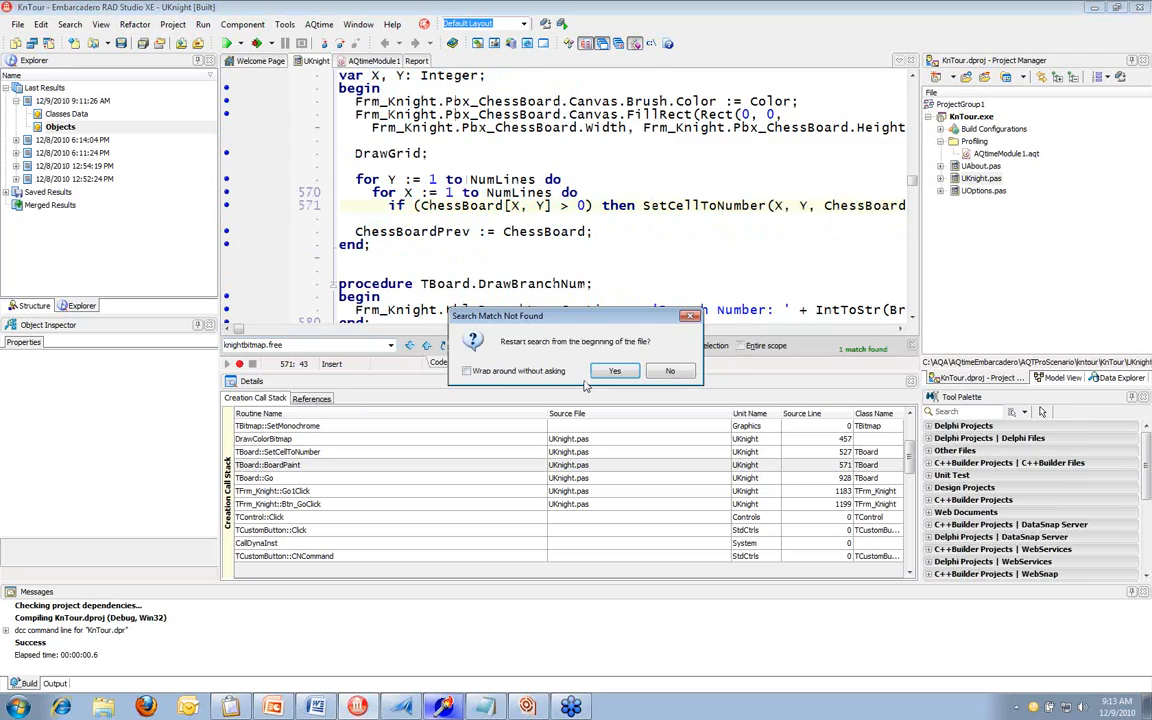
pyautogui.press('Return')
pyautogui.scroll(2, 568, 217)
pyautogui.click(487, 207)
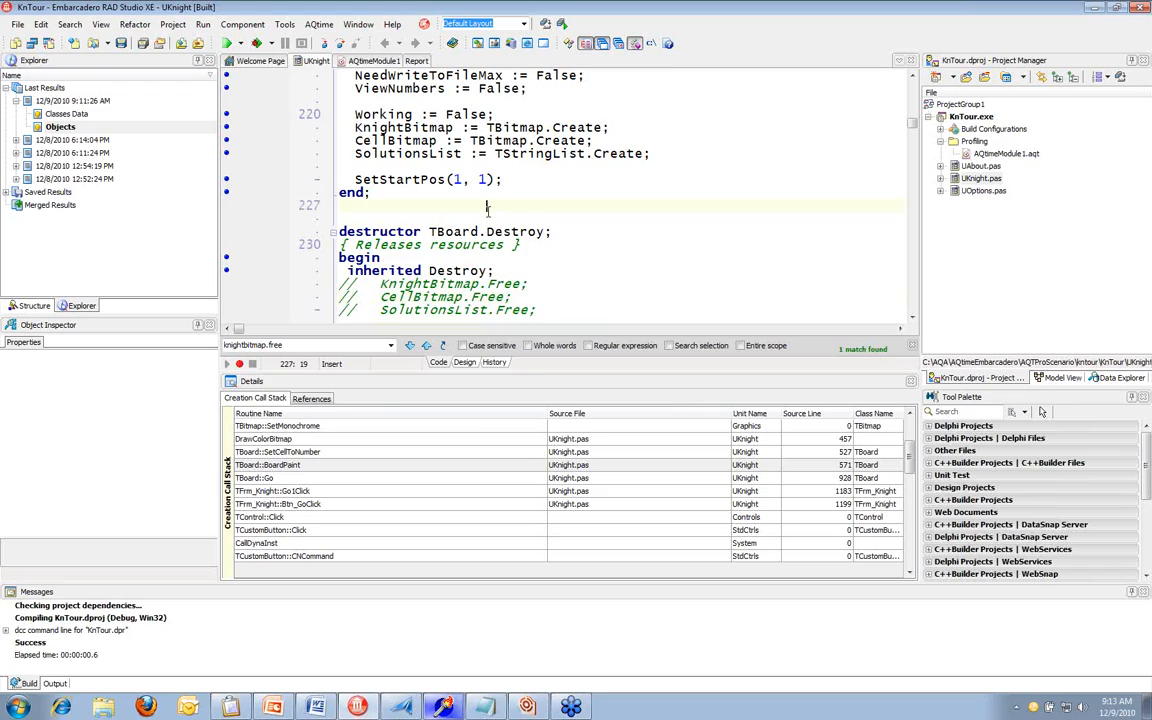
pyautogui.scroll(-1, 488, 207)
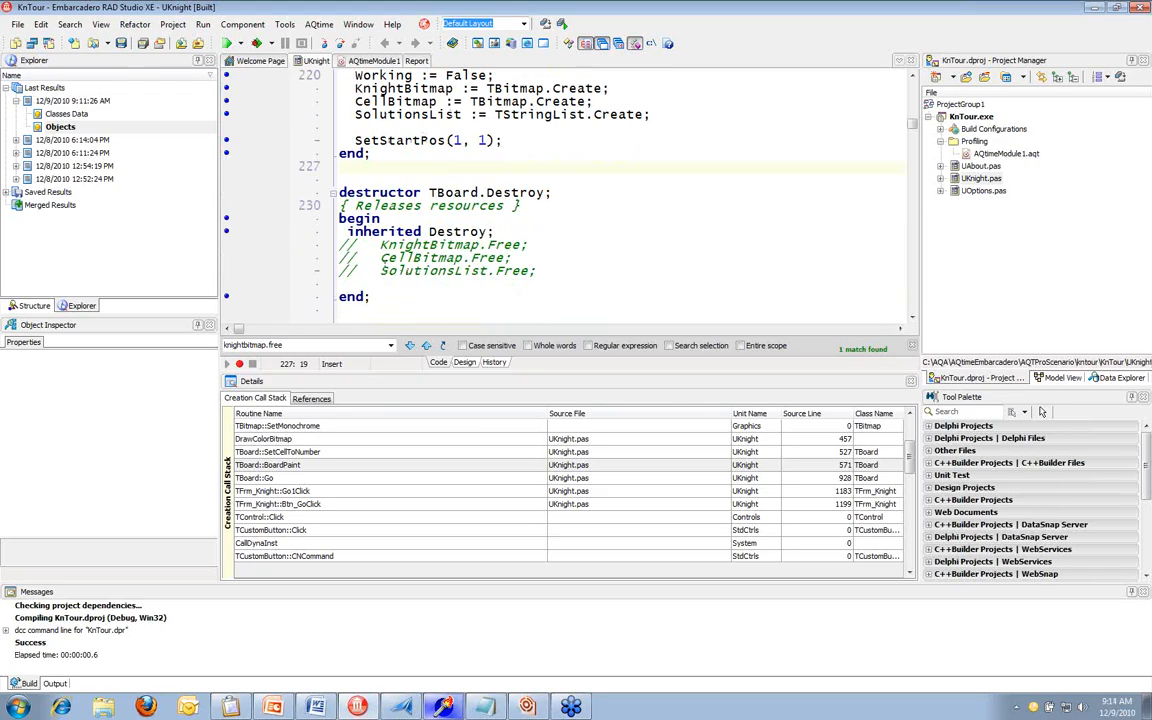
# Uncomment the KnightBitmap.Free, CellBitmap.Free and SolutionsList.Free lines in the TBoard.Destroy destructor
pyautogui.click(546, 271)
pyautogui.moveTo(546, 271); pyautogui.dragTo(372, 245)
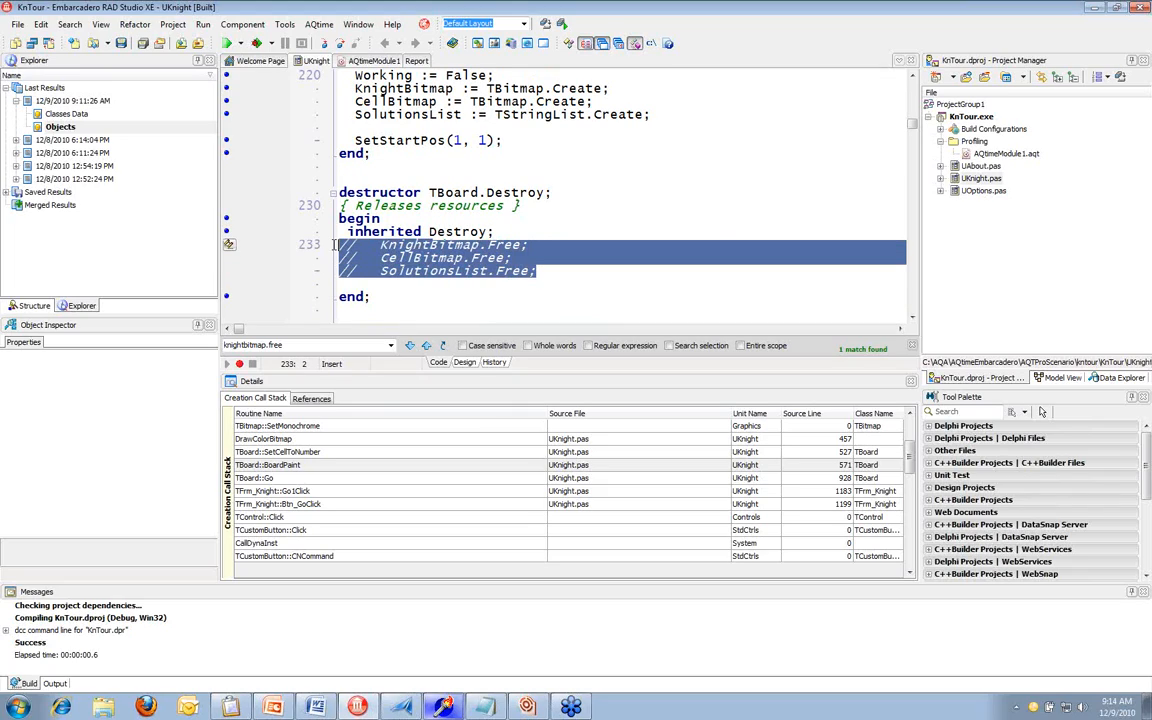
pyautogui.rightClick(394, 258)
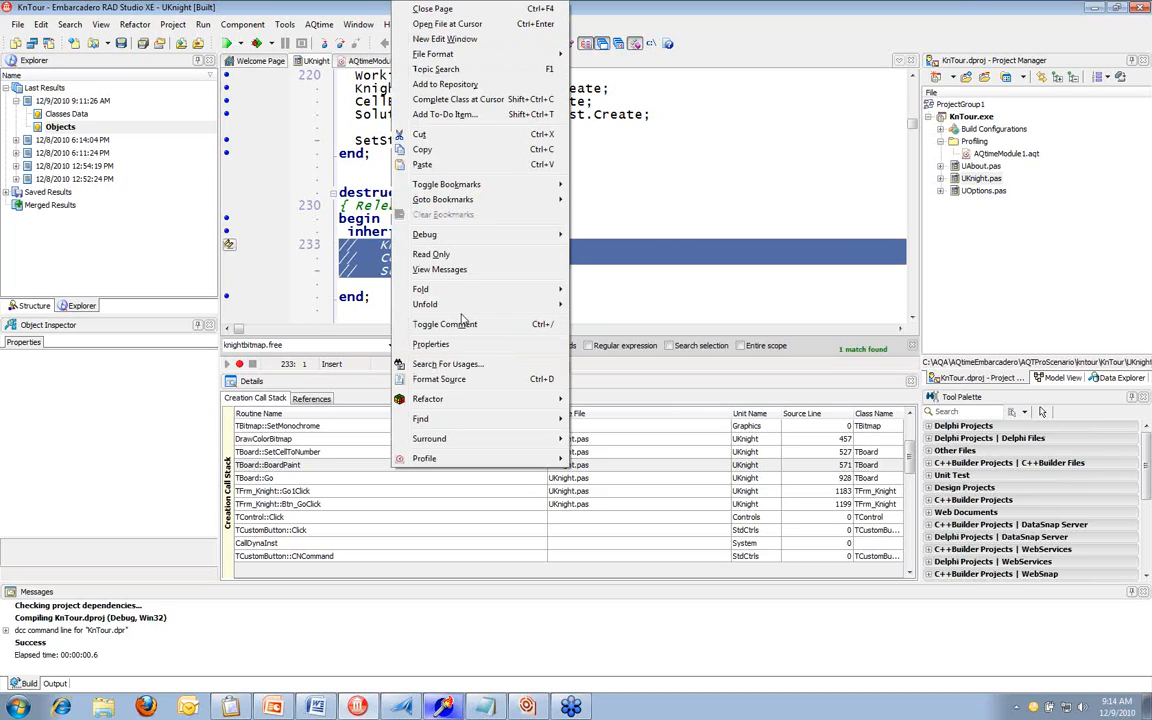
pyautogui.click(445, 324)
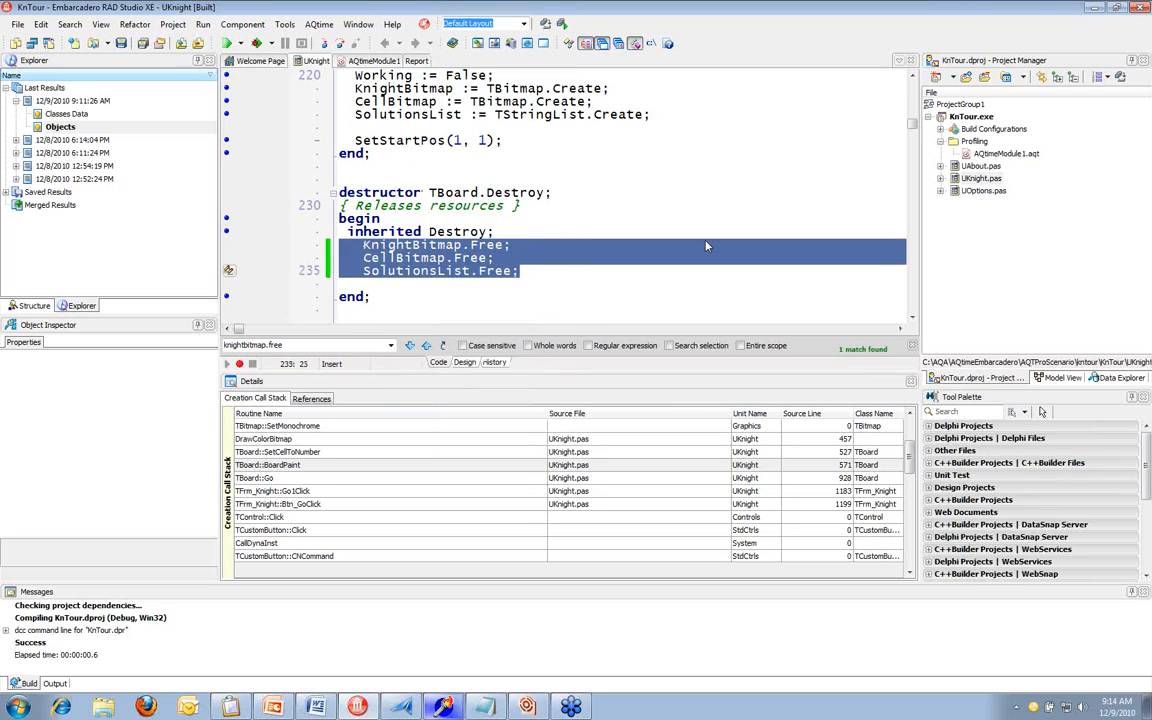
# Run KnTour with the Allocation Profiler again, keeping stack collection by lines and Win32 Threads
pyautogui.click(328, 24)
pyautogui.click(336, 41)
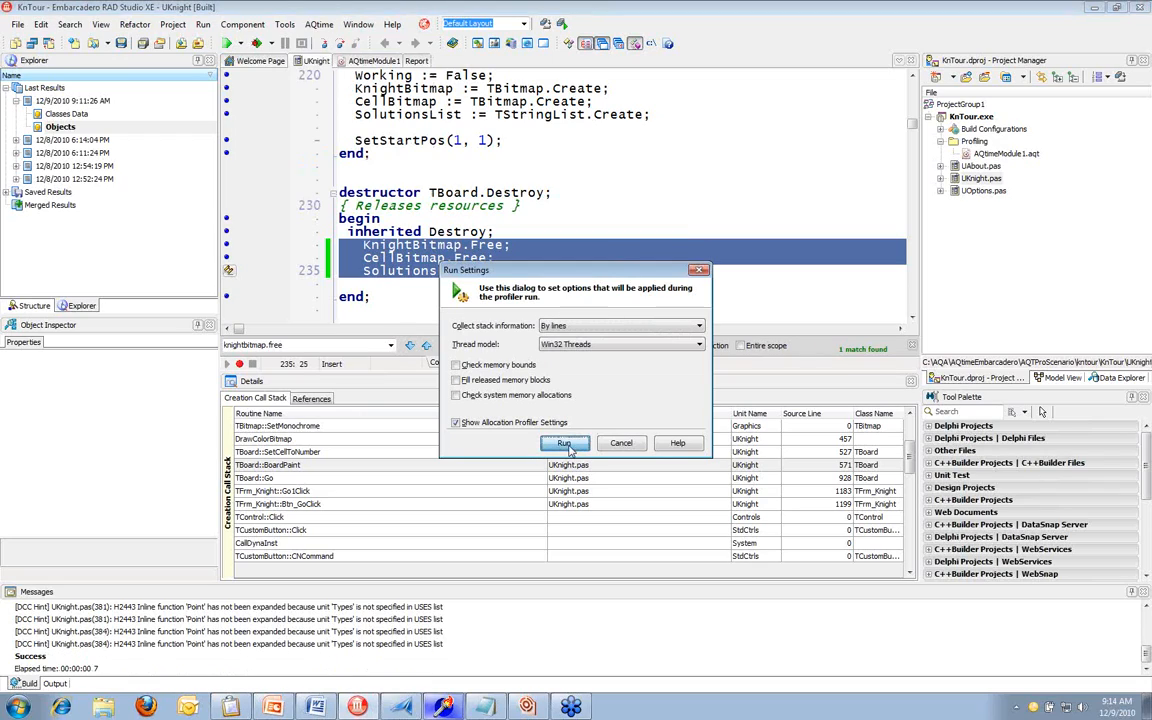
pyautogui.click(566, 445)
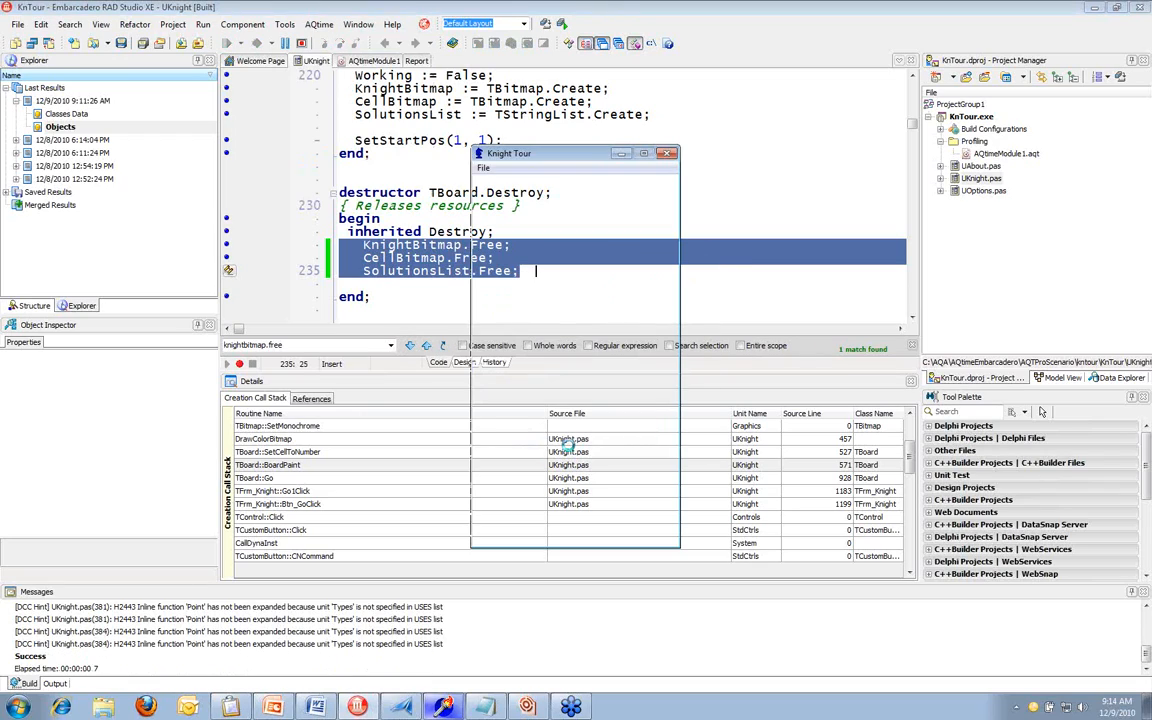
# Start the Knight Tour calculation, stop it after several seconds and close the application to generate the profiling results
pyautogui.click(494, 280)
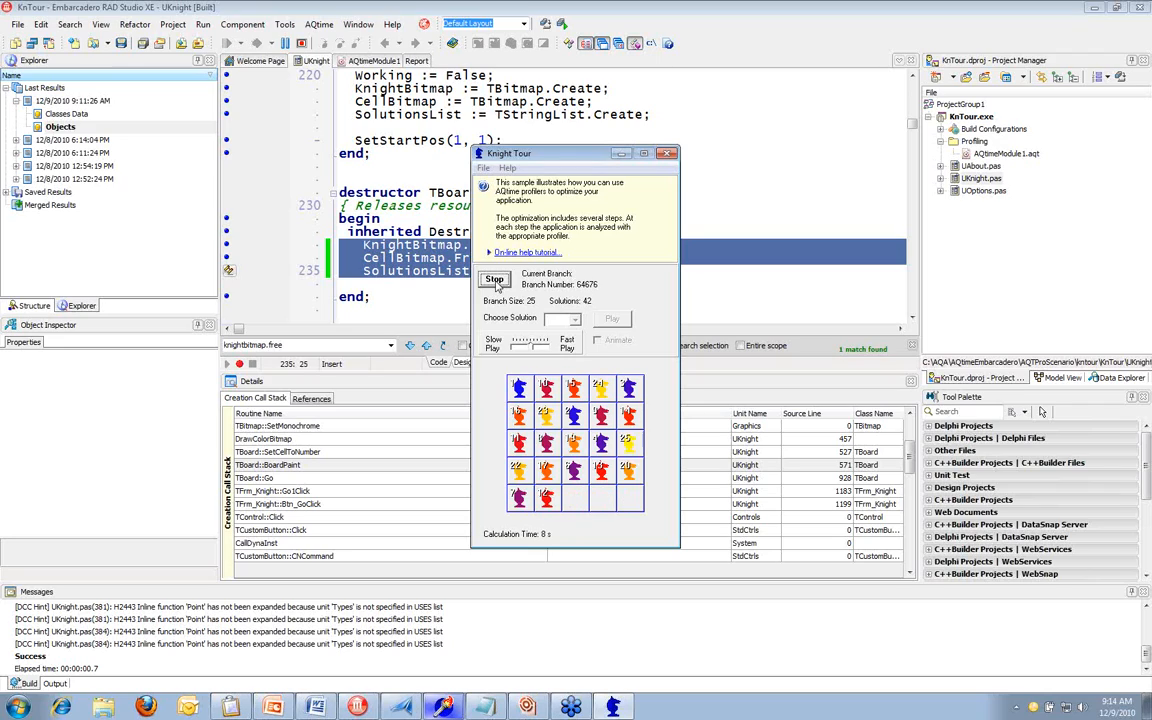
pyautogui.click(495, 281)
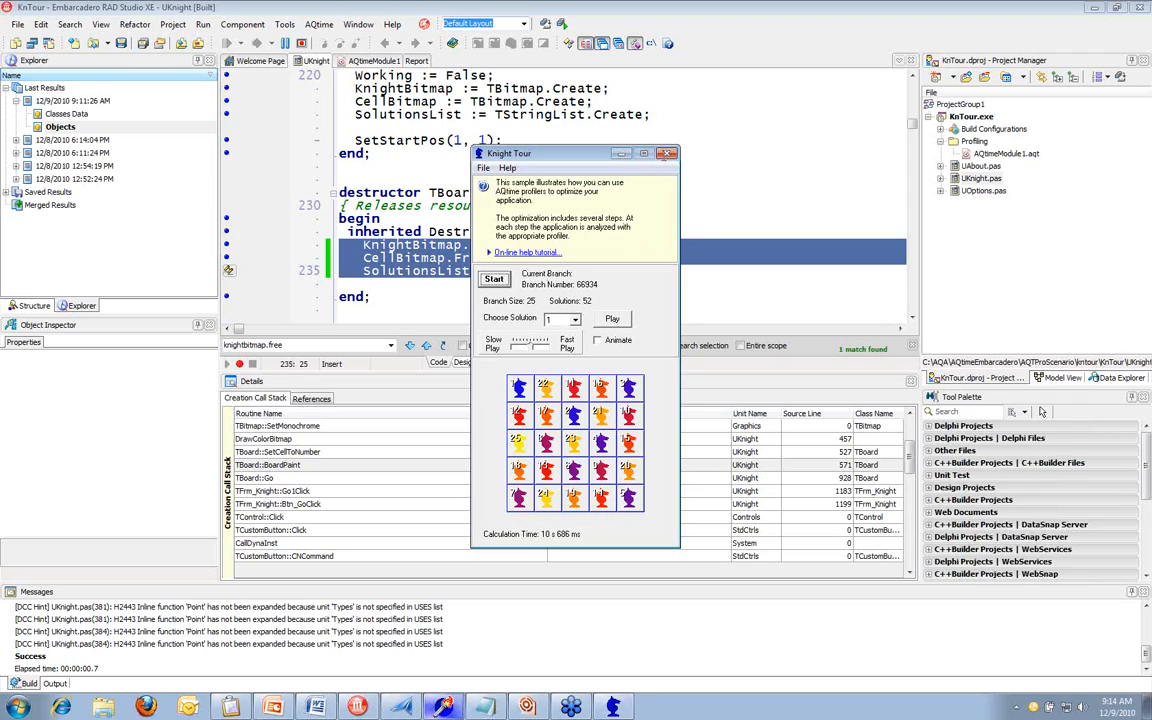
pyautogui.click(666, 155)
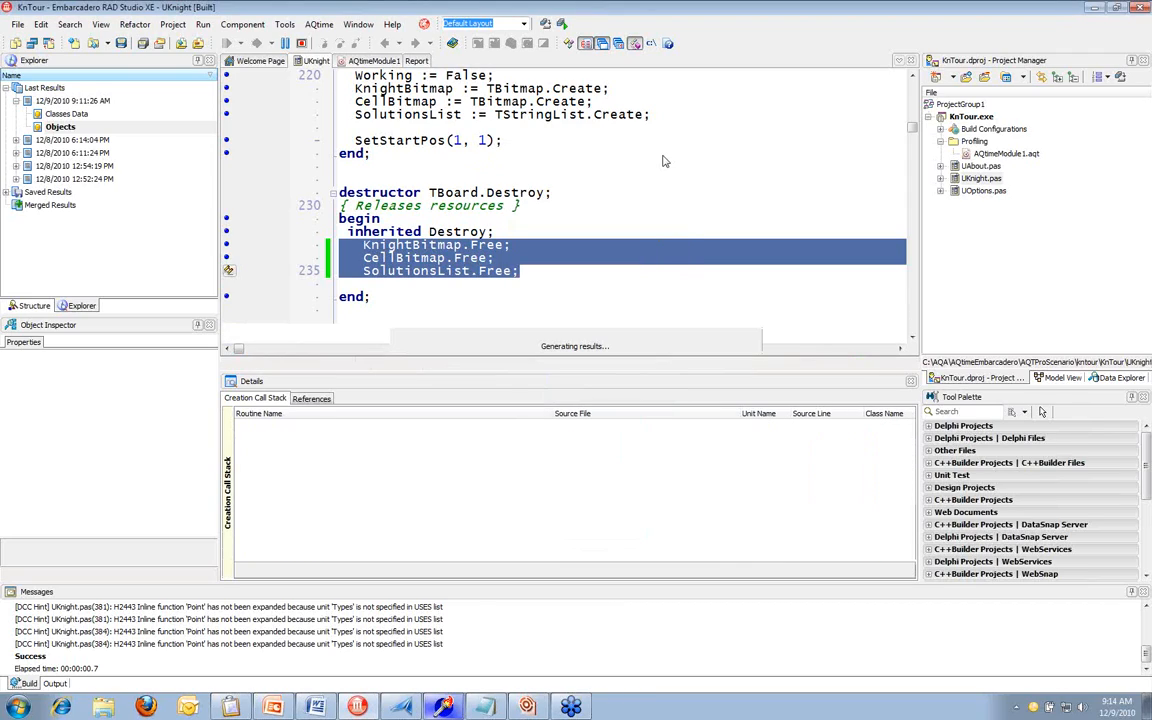
# Examine the newest run's Objects results and the Live Count values in its Classes Data results
pyautogui.click(62, 127)
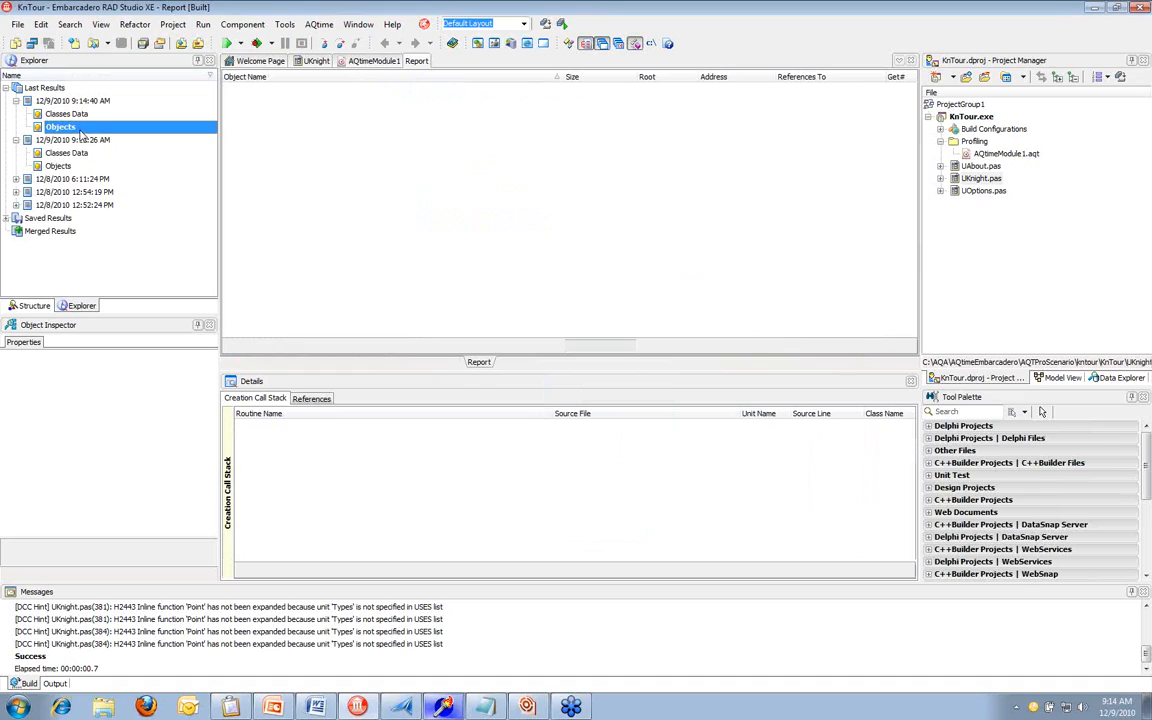
pyautogui.click(369, 148)
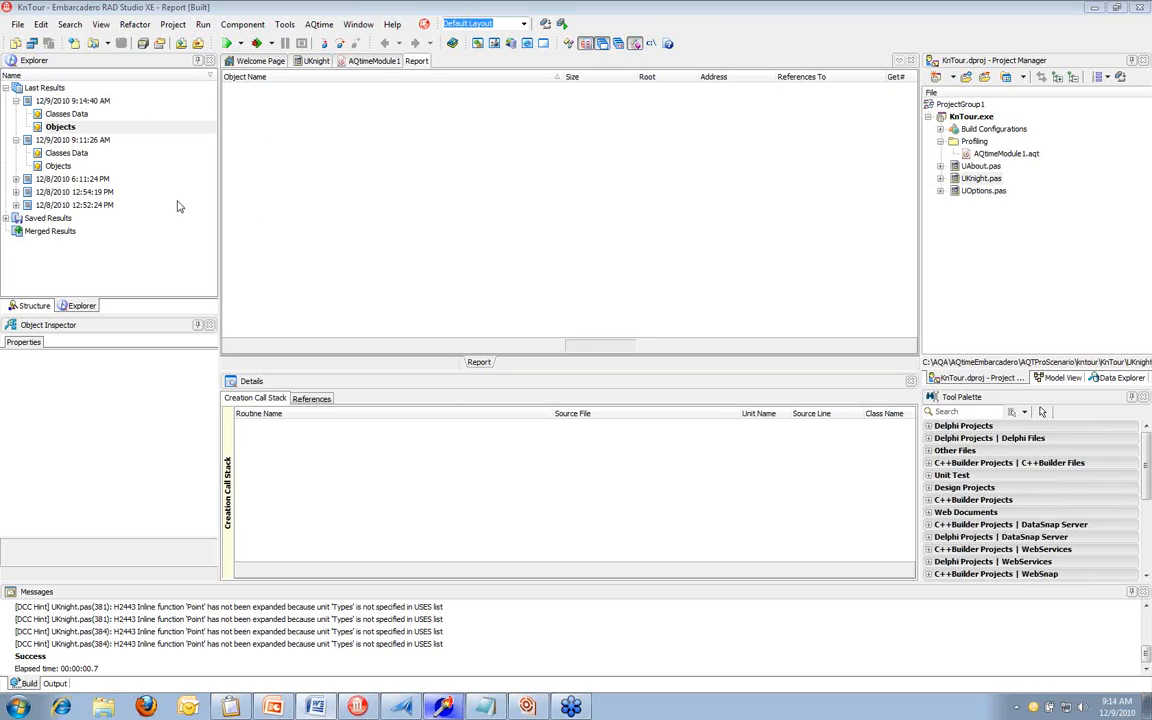
pyautogui.click(66, 114)
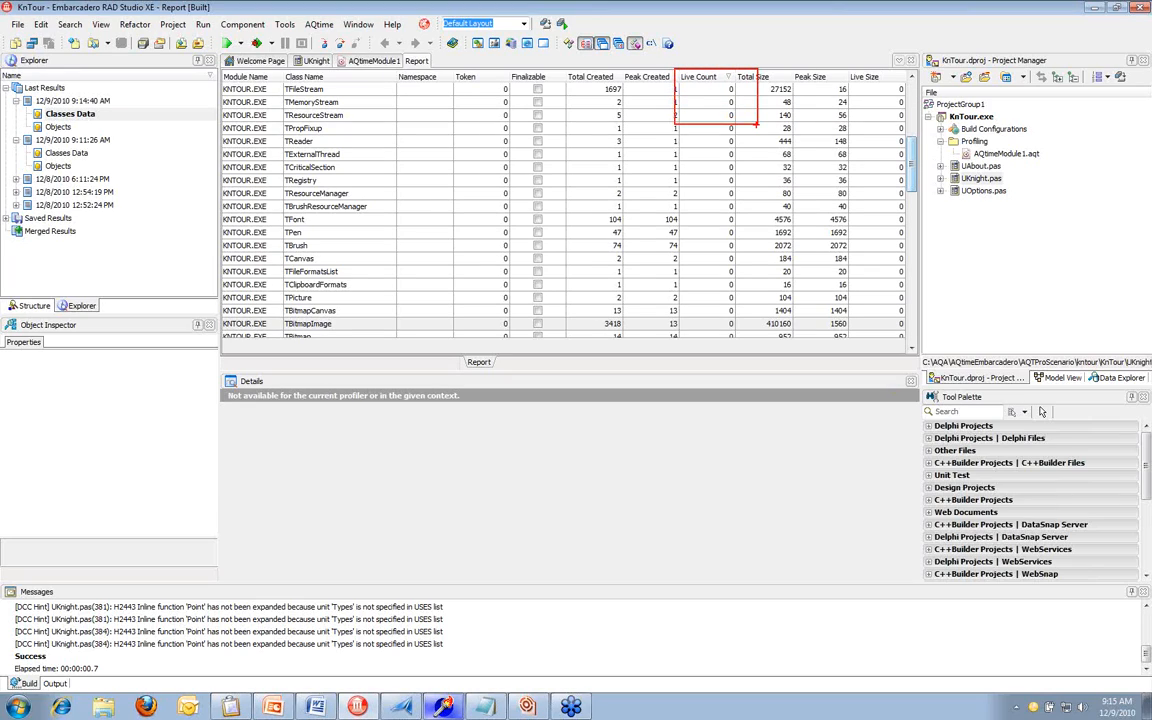
pyautogui.click(706, 103)
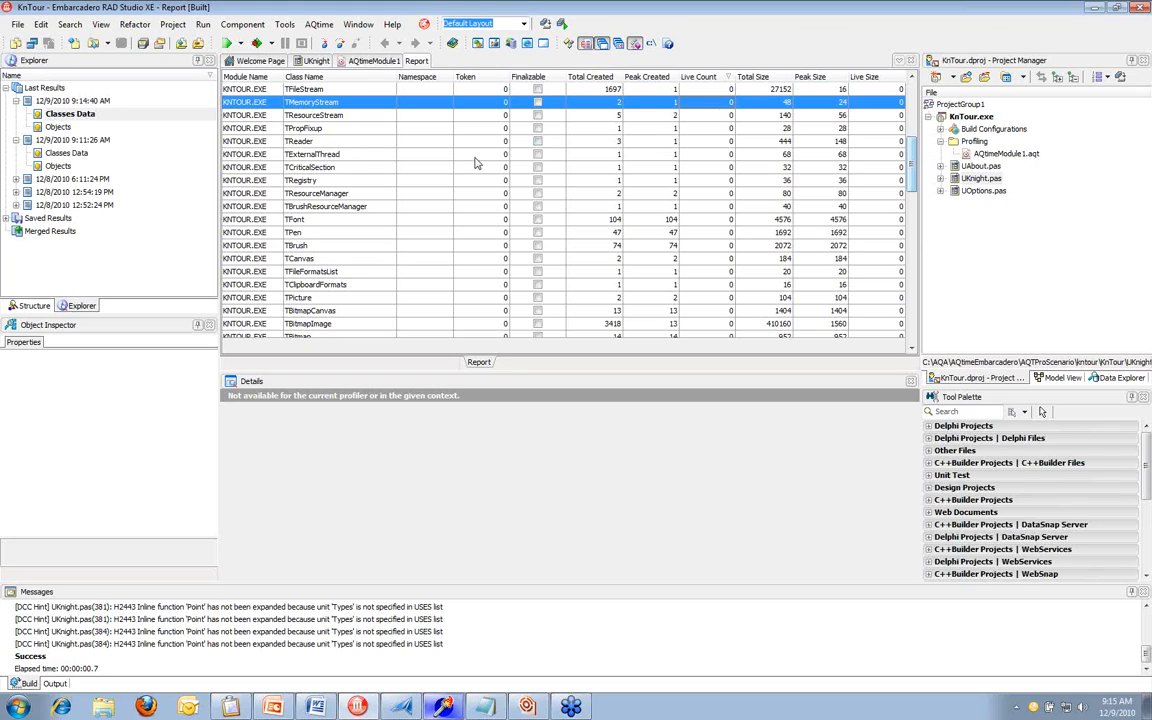
pyautogui.click(68, 103)
pyautogui.rightClick(67, 101)
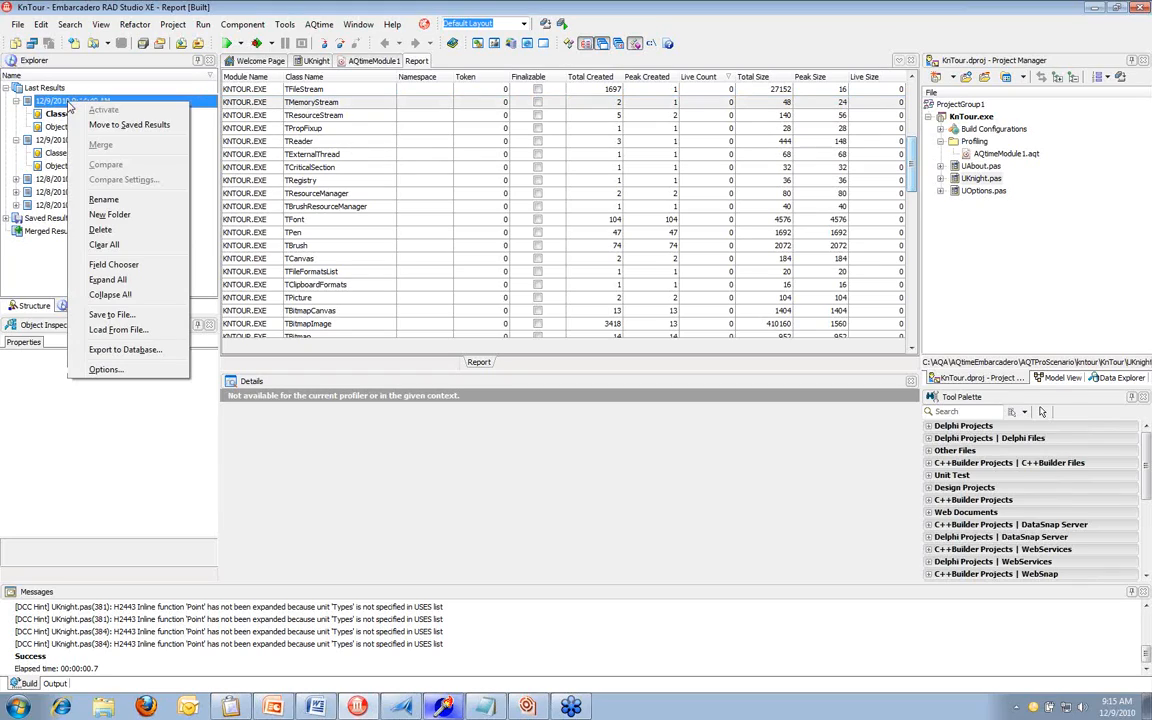
pyautogui.click(166, 317)
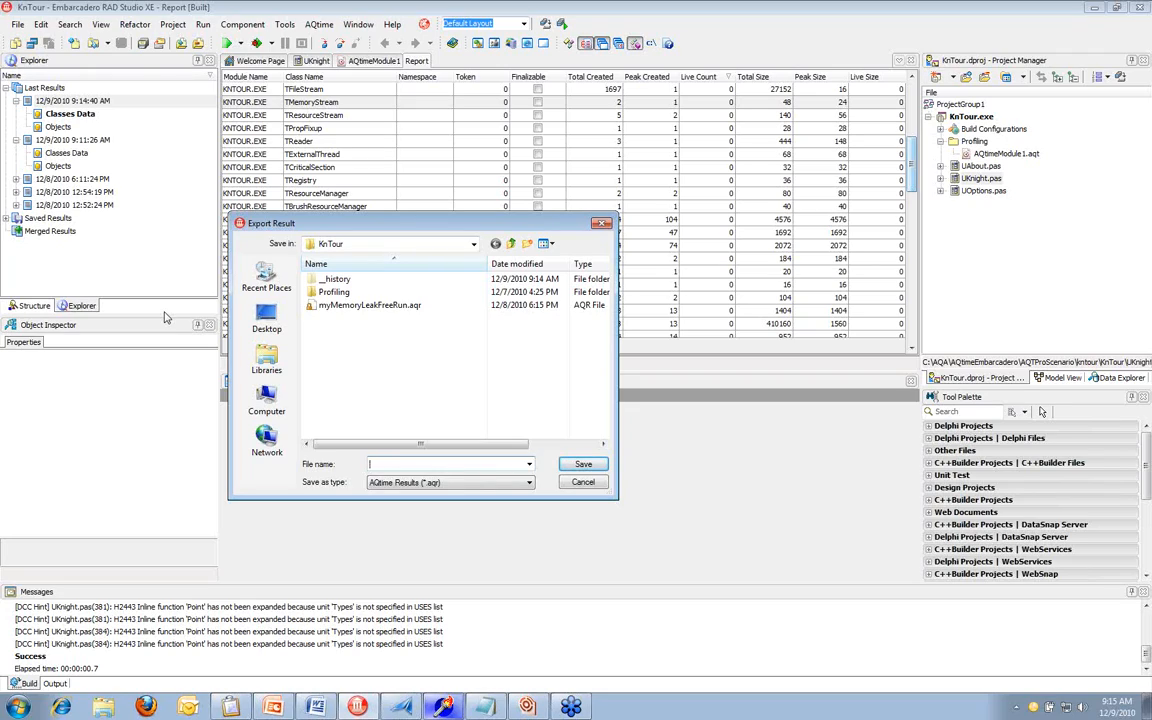
pyautogui.click(583, 482)
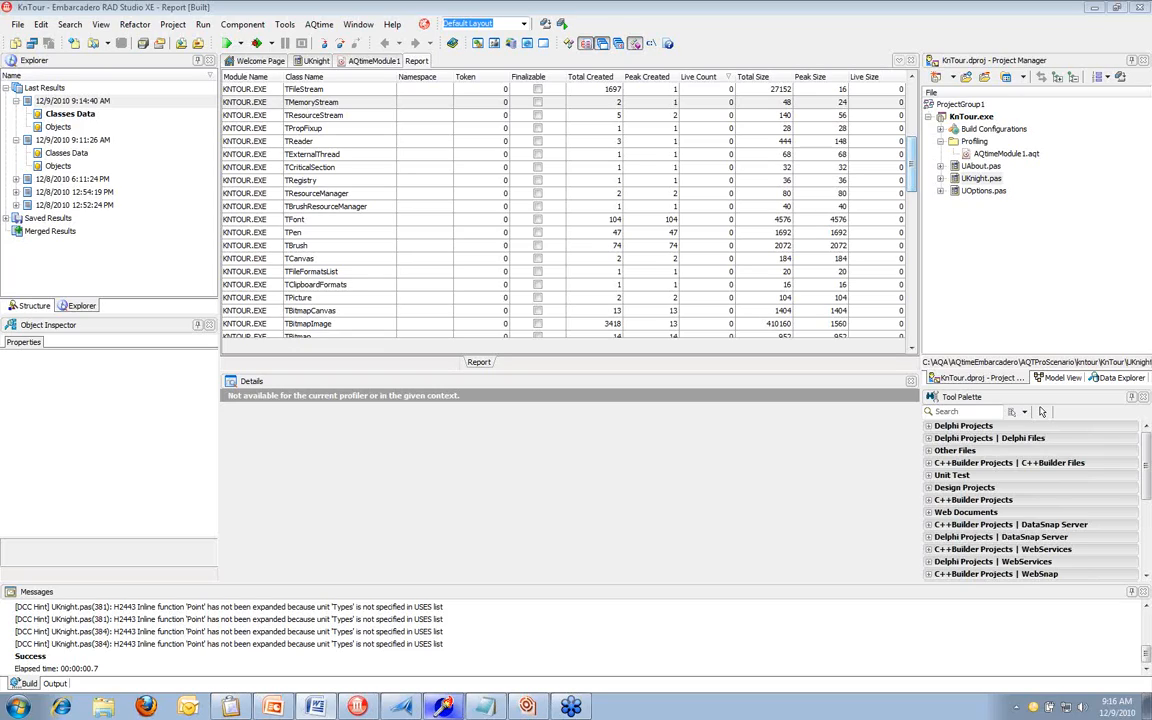
# Make Performance Profiler the current AQtime profiler and display the AQtimeModule1 profiling setup
pyautogui.click(316, 28)
pyautogui.click(318, 26)
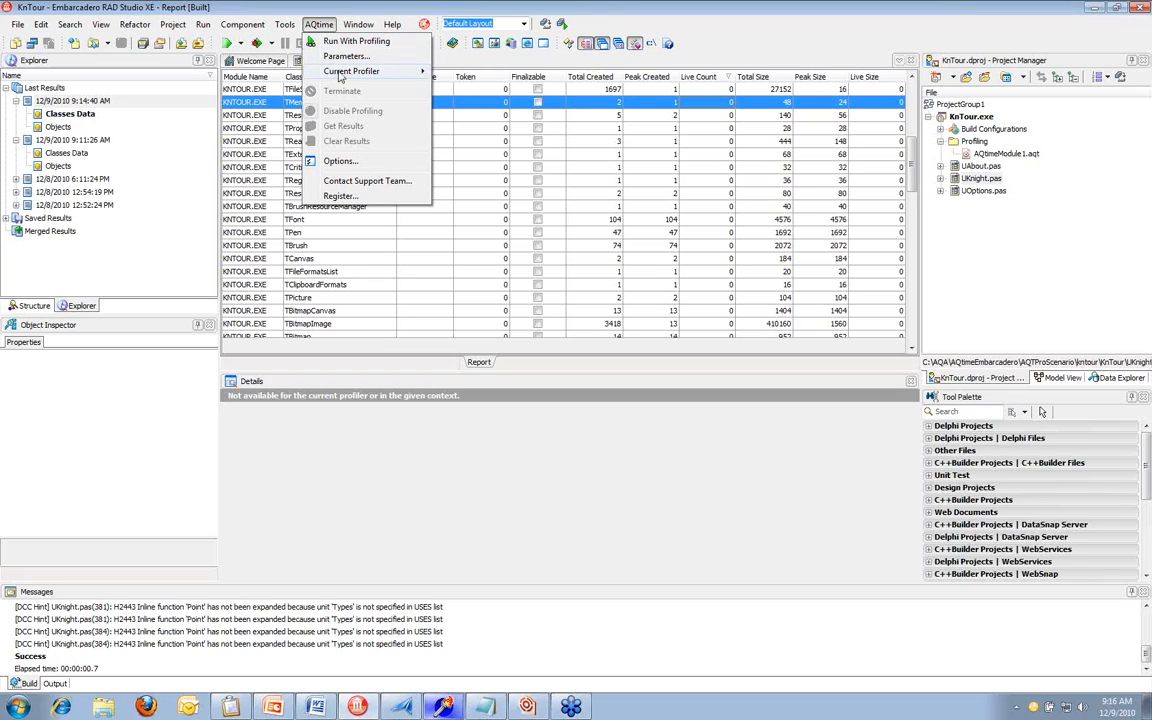
pyautogui.moveTo(341, 74)
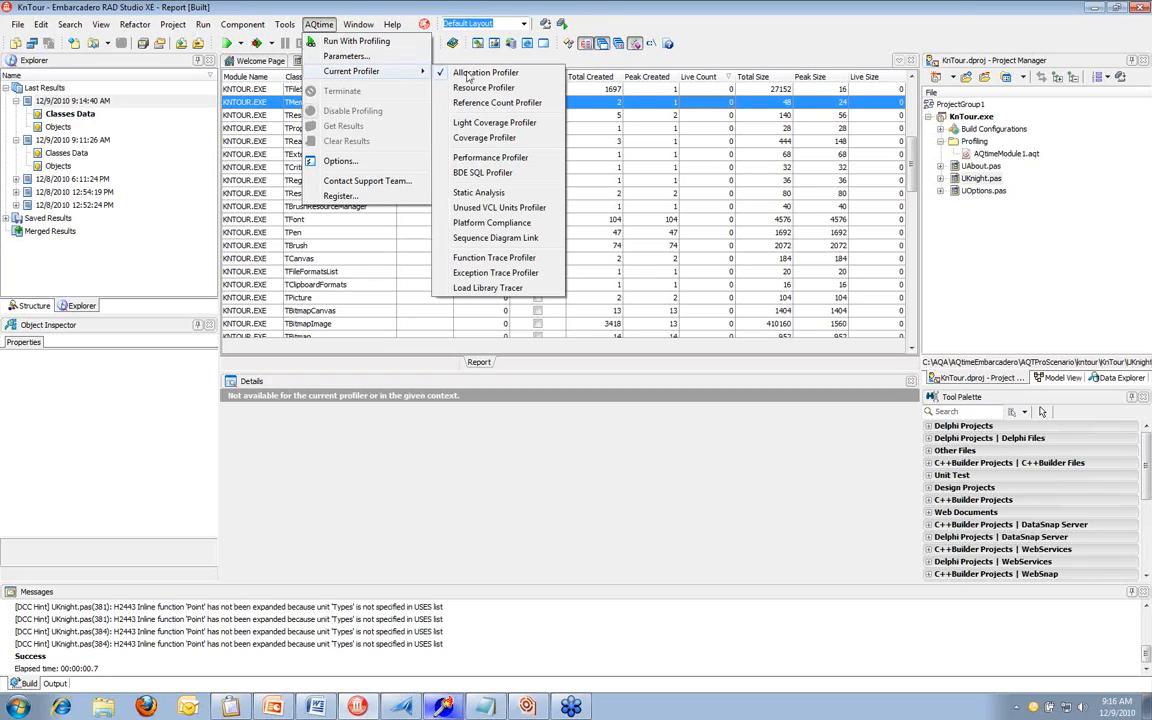
pyautogui.click(506, 157)
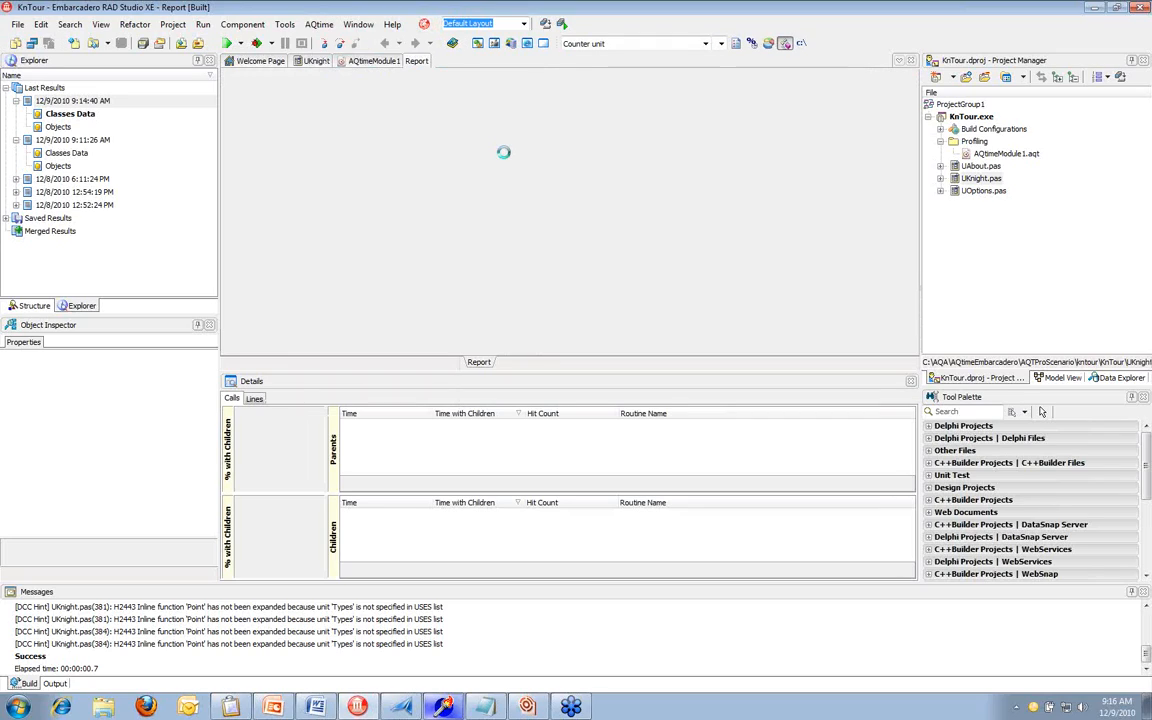
pyautogui.click(388, 62)
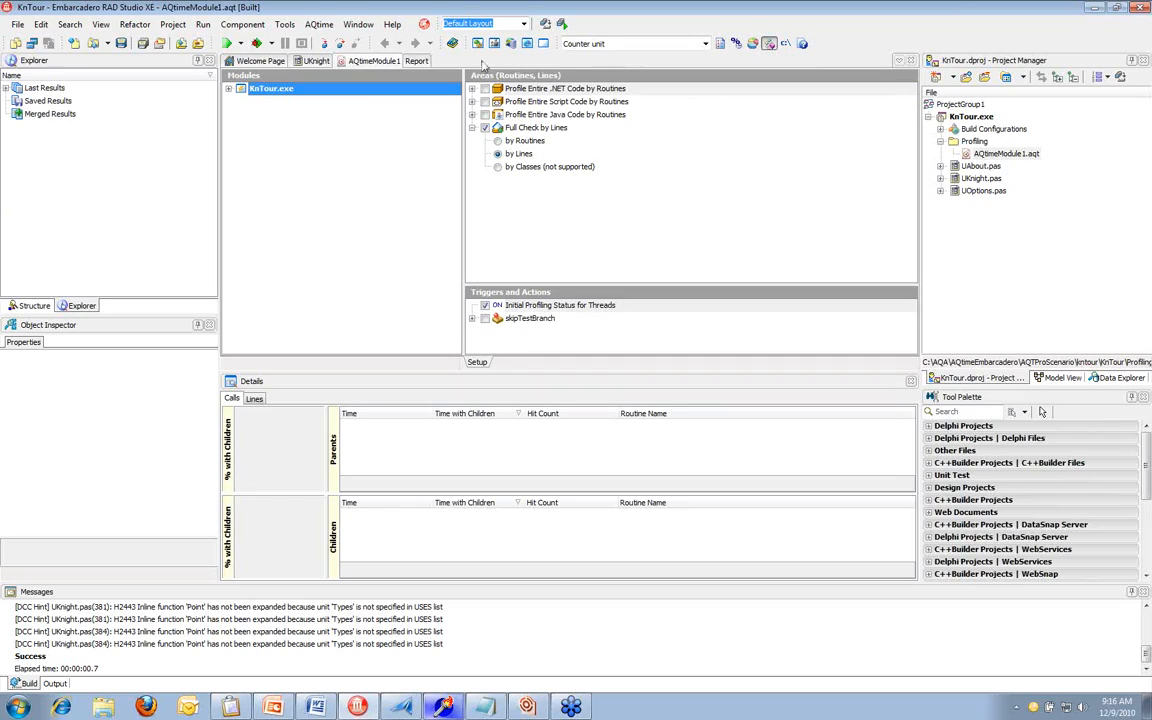
# Run KnTour with the Performance Profiler using Win32 Threads and the Elapsed Time counter, accepting the line-info and uninstrumented-routine notices
pyautogui.click(318, 24)
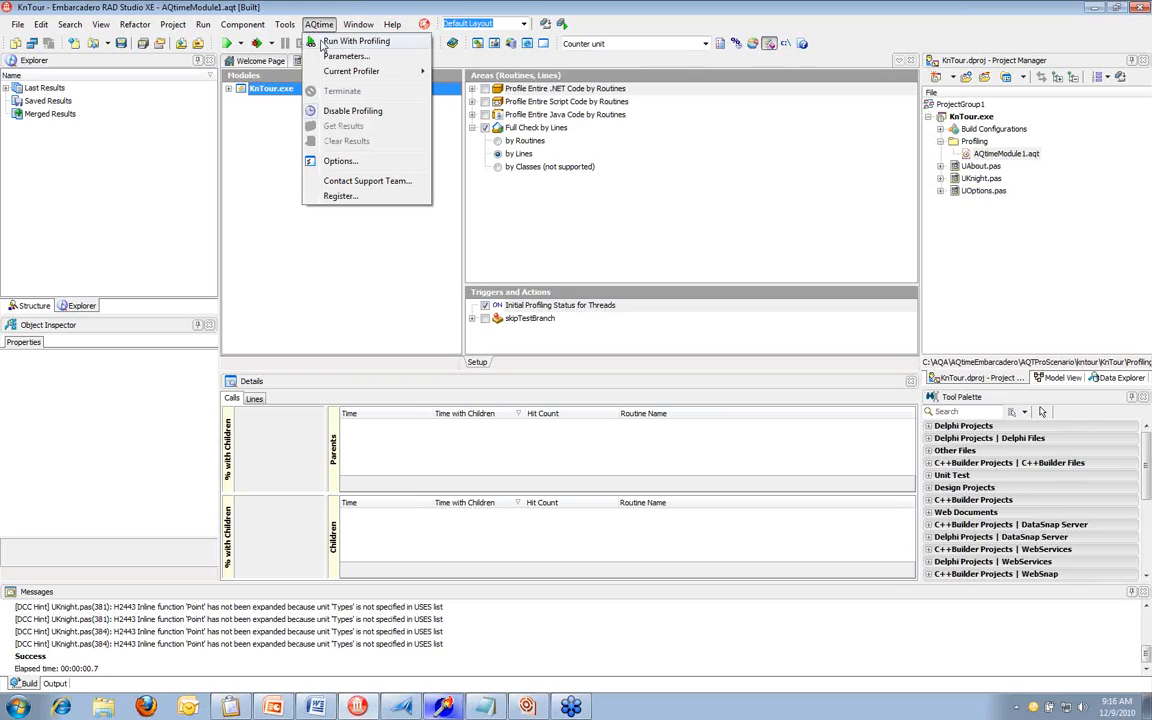
pyautogui.click(322, 43)
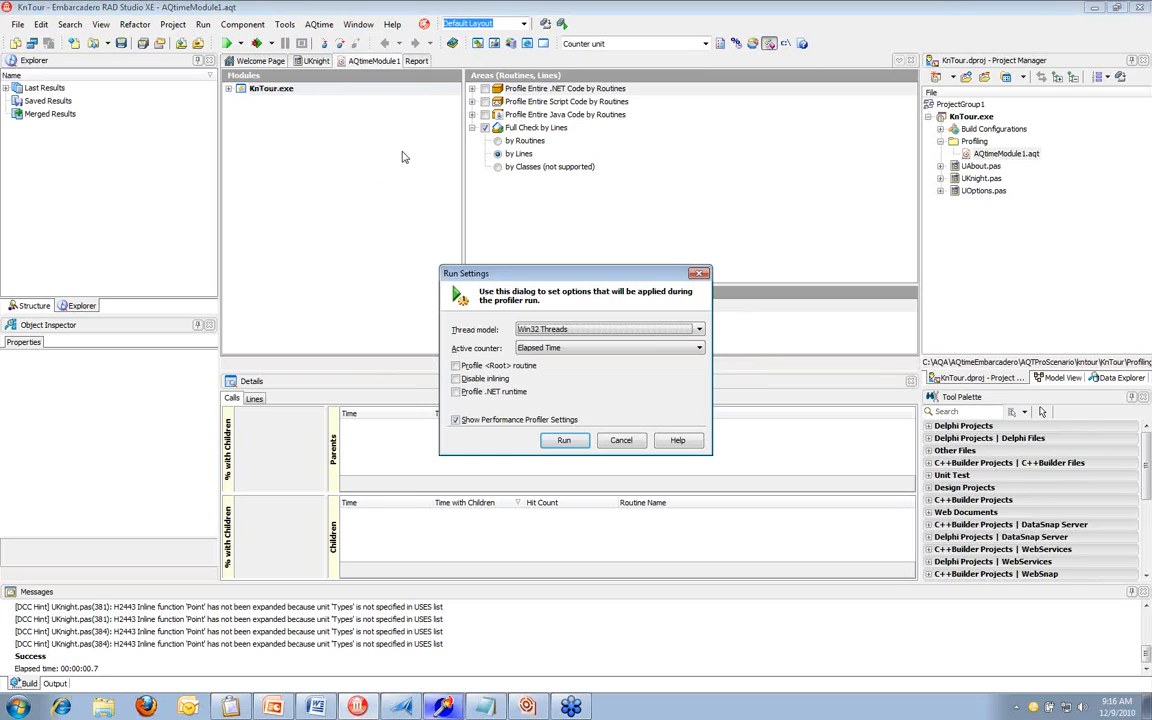
pyautogui.click(698, 348)
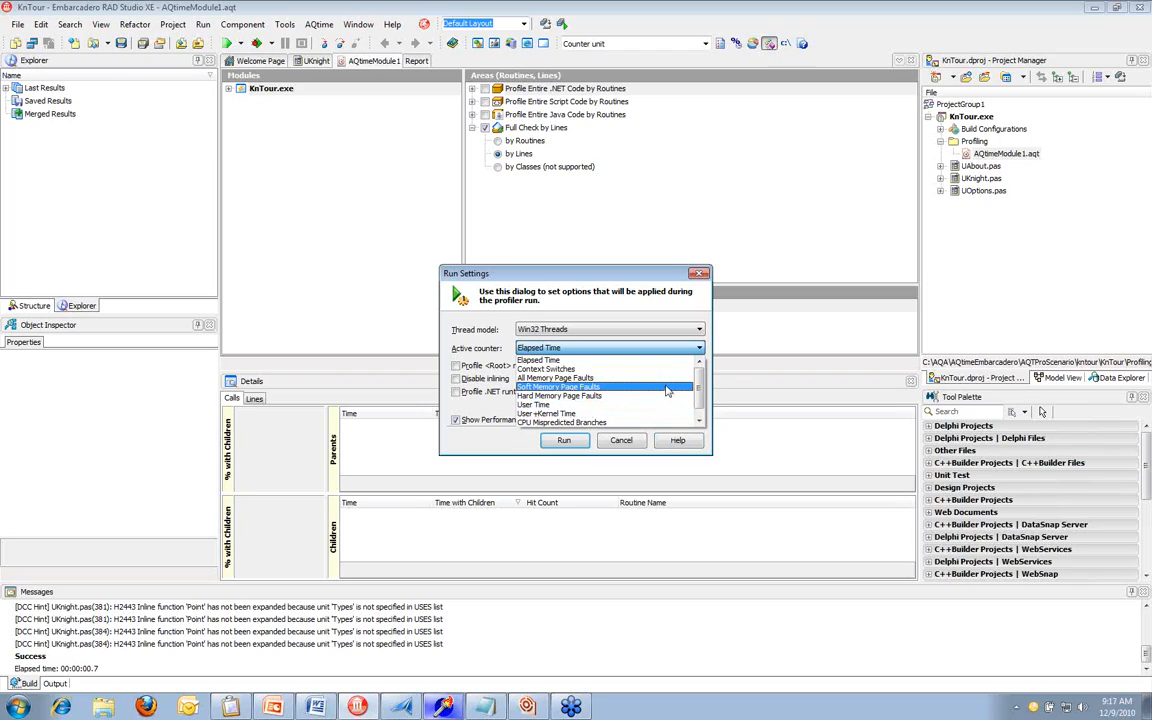
pyautogui.click(603, 349)
pyautogui.click(566, 440)
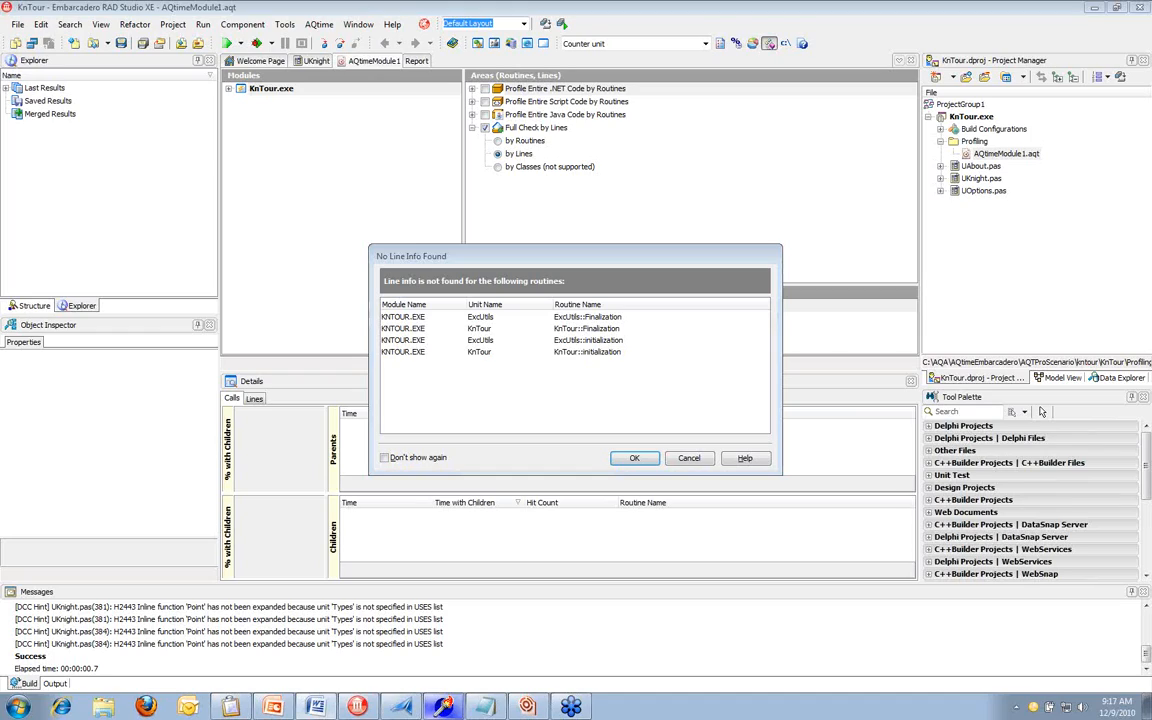
pyautogui.click(634, 458)
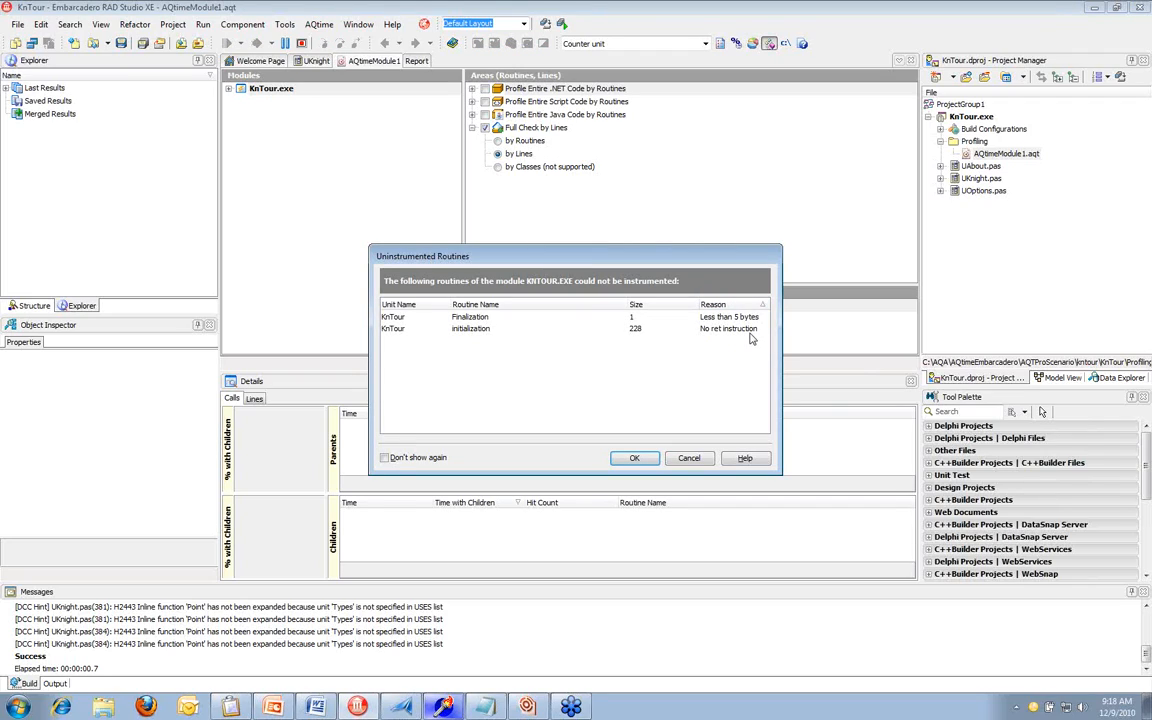
pyautogui.click(636, 458)
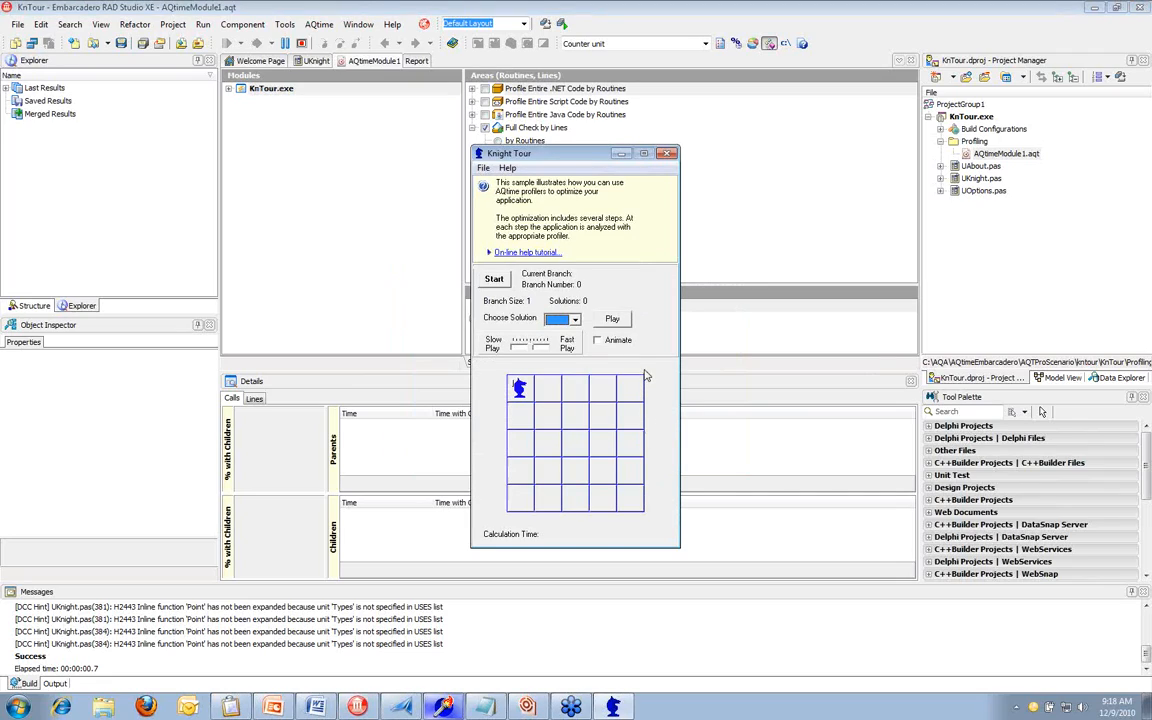
# Run the Knight Tour calculation for about 11 seconds, stop it and close the application to generate the performance results
pyautogui.click(502, 283)
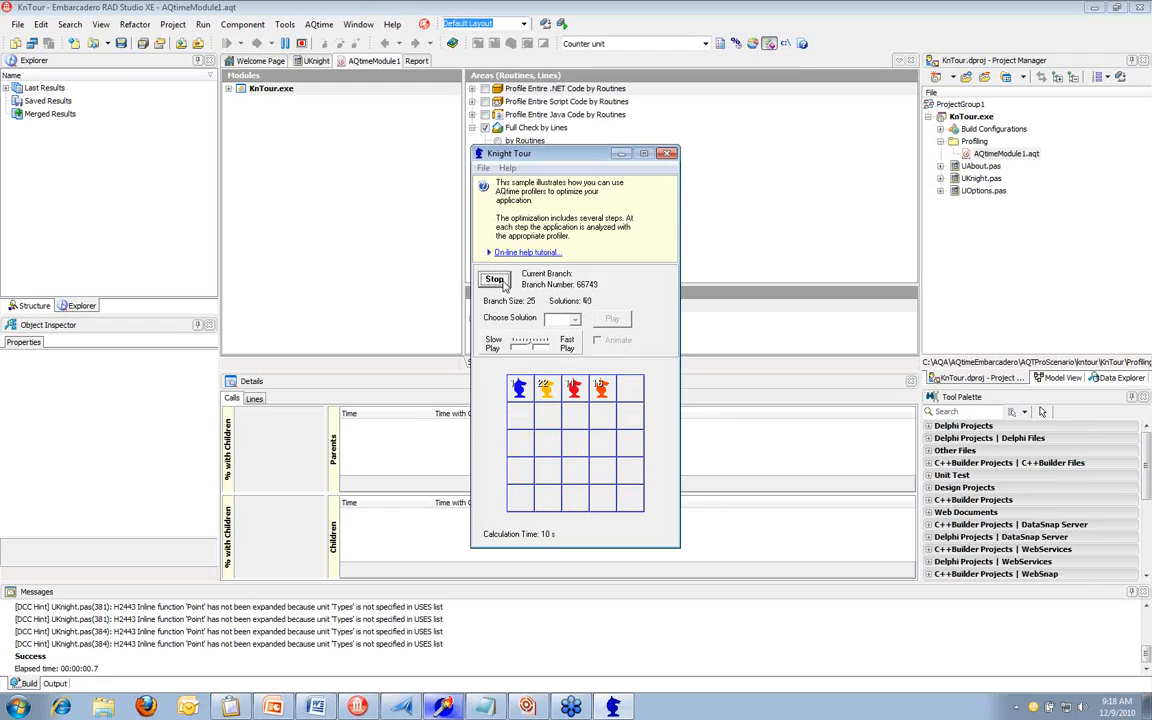
pyautogui.click(503, 283)
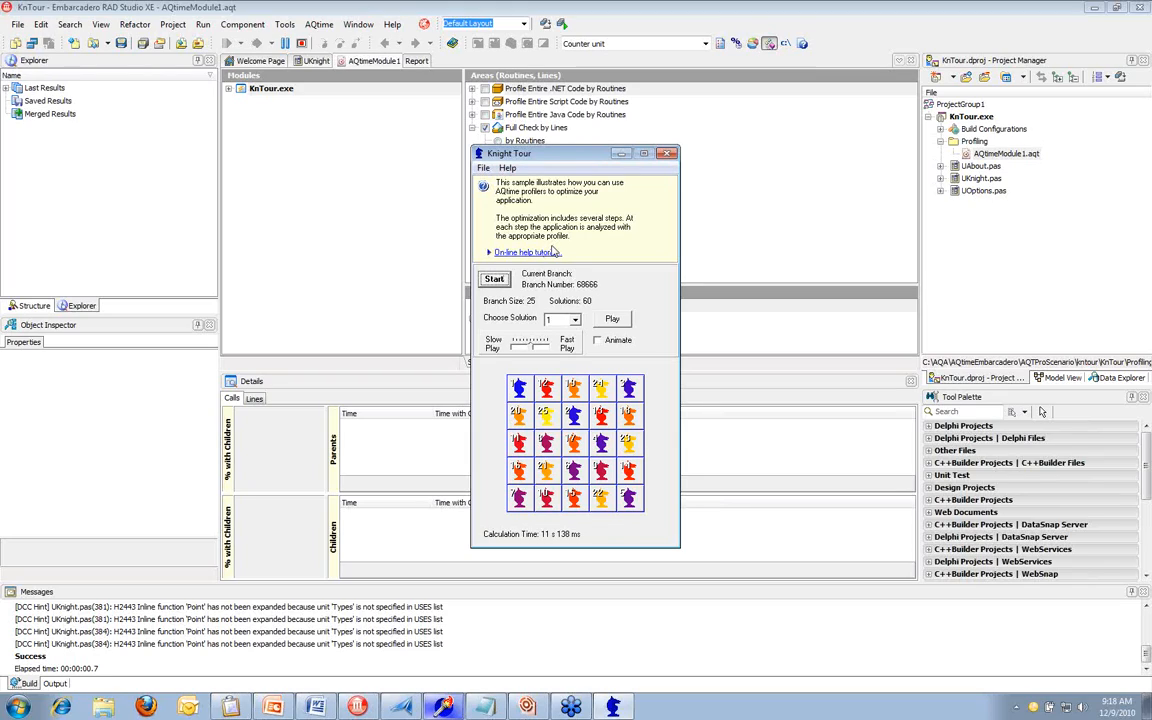
pyautogui.click(669, 156)
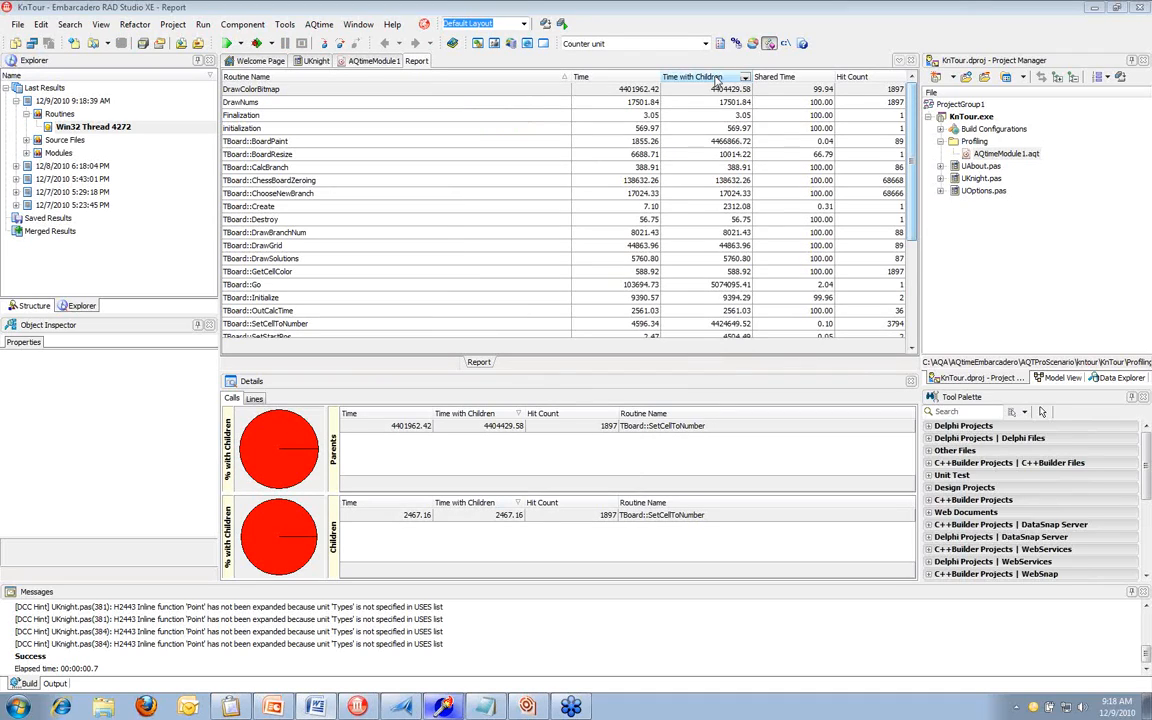
# Sort the routine results by Time with Children in descending order and examine the slowest routines, including the call details of TBoard::ChessBoardZeroing
pyautogui.click(717, 81)
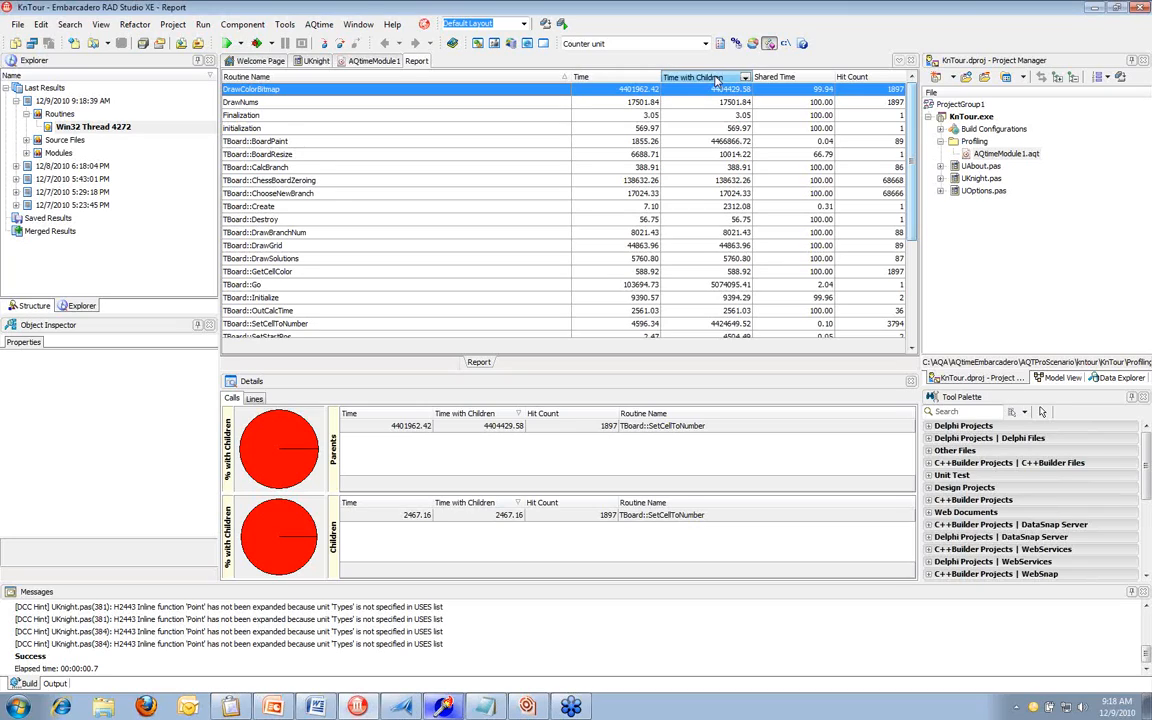
pyautogui.click(717, 78)
pyautogui.click(717, 79)
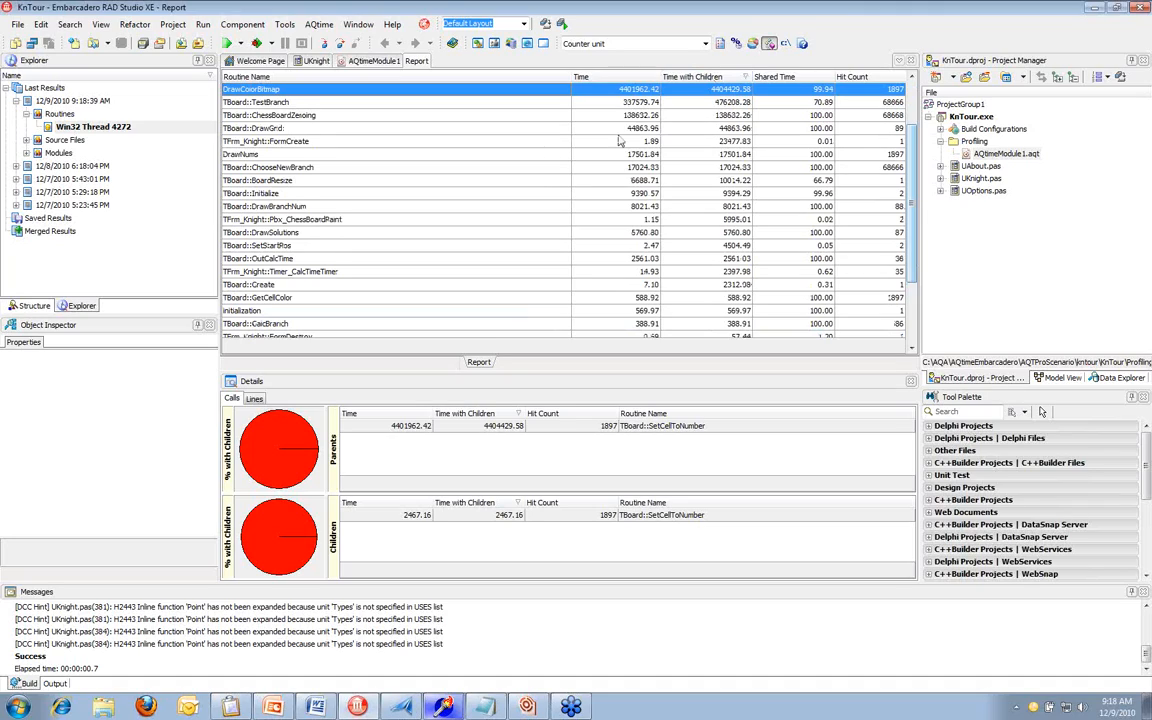
pyautogui.click(509, 116)
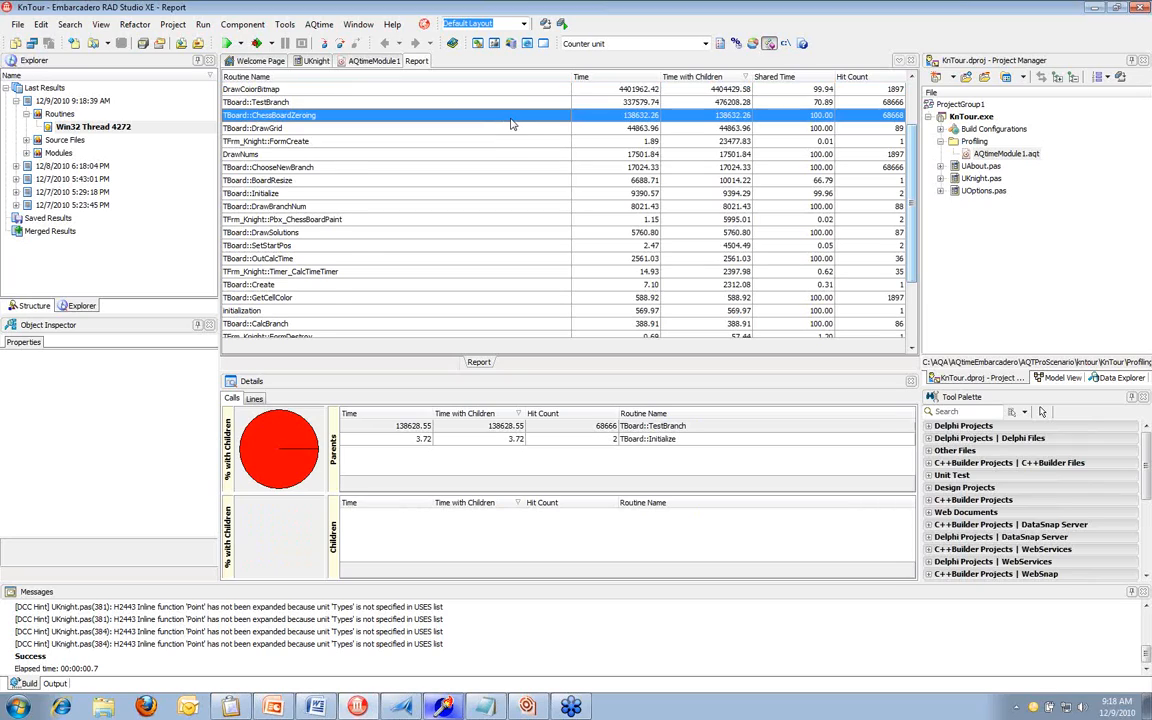
pyautogui.scroll(1, 511, 124)
pyautogui.scroll(1, 460, 115)
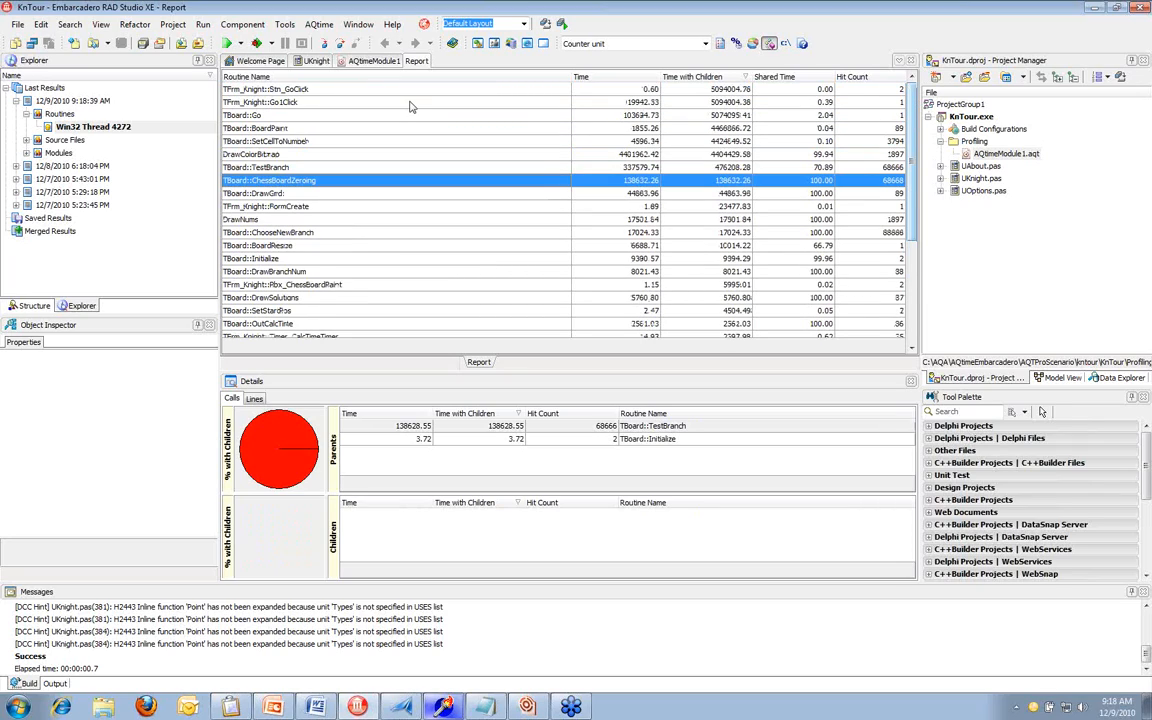
# Open the source code of TBoard::BoardPaint from the report and examine its per-line times and hit counts
pyautogui.click(727, 129)
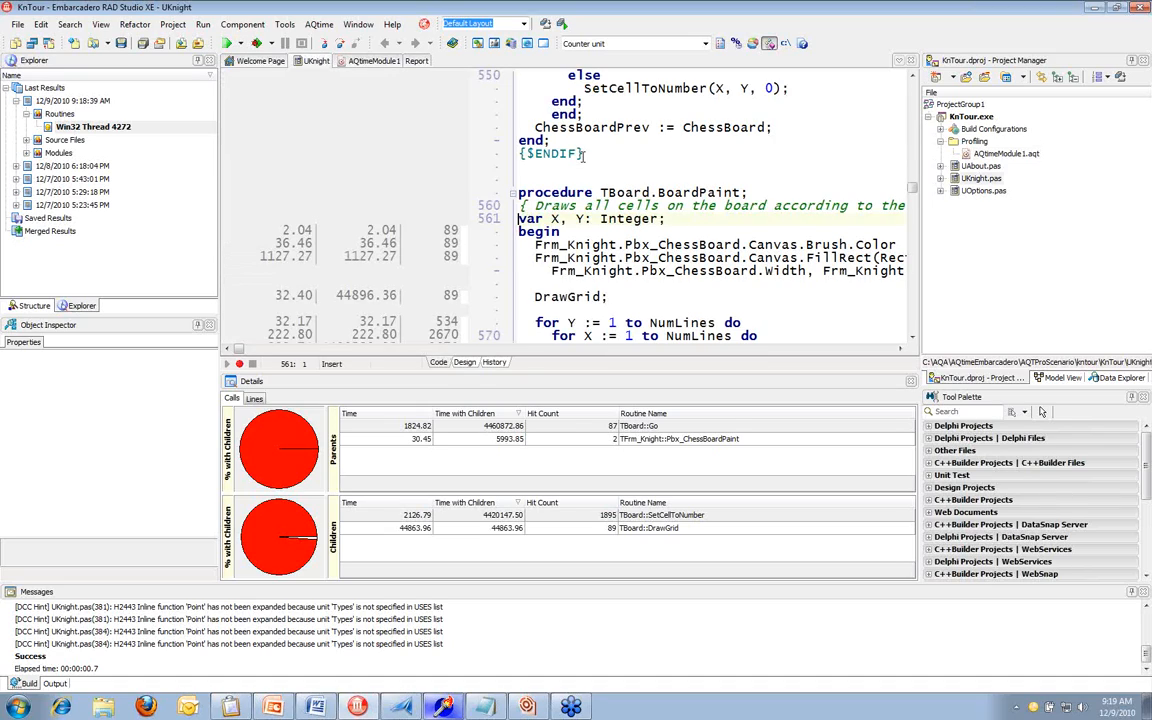
pyautogui.scroll(-1, 584, 155)
pyautogui.scroll(-1, 584, 155)
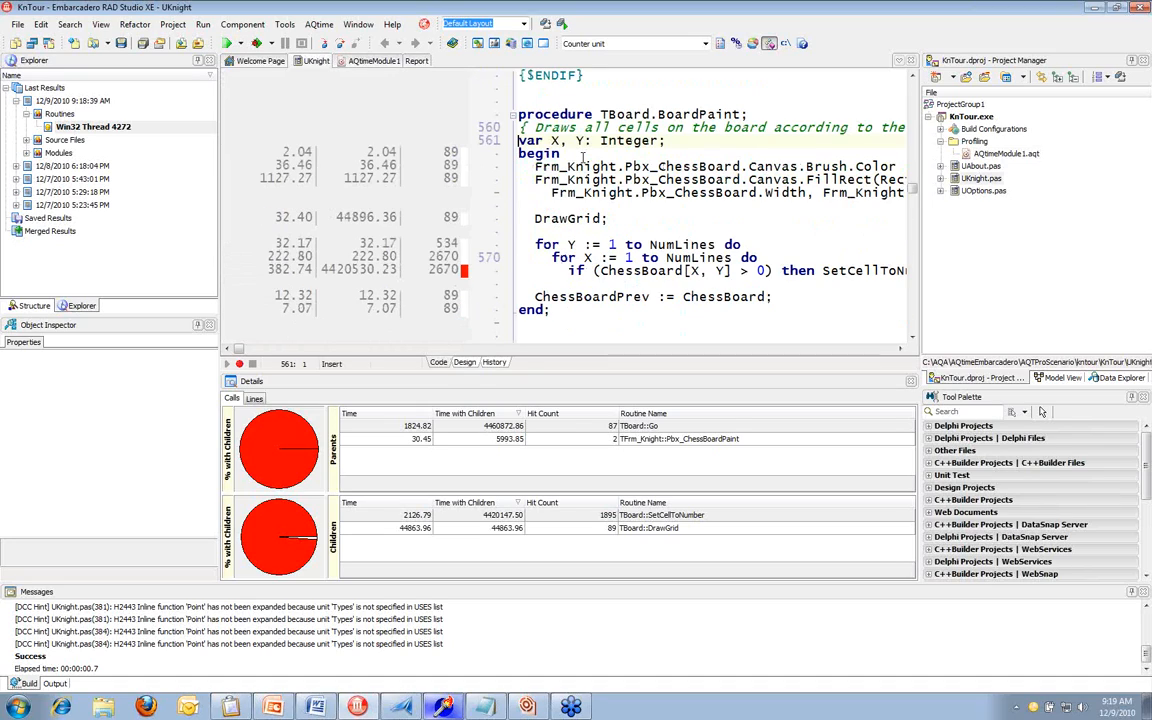
pyautogui.scroll(1, 583, 157)
pyautogui.scroll(-1, 530, 218)
pyautogui.moveTo(376, 150)
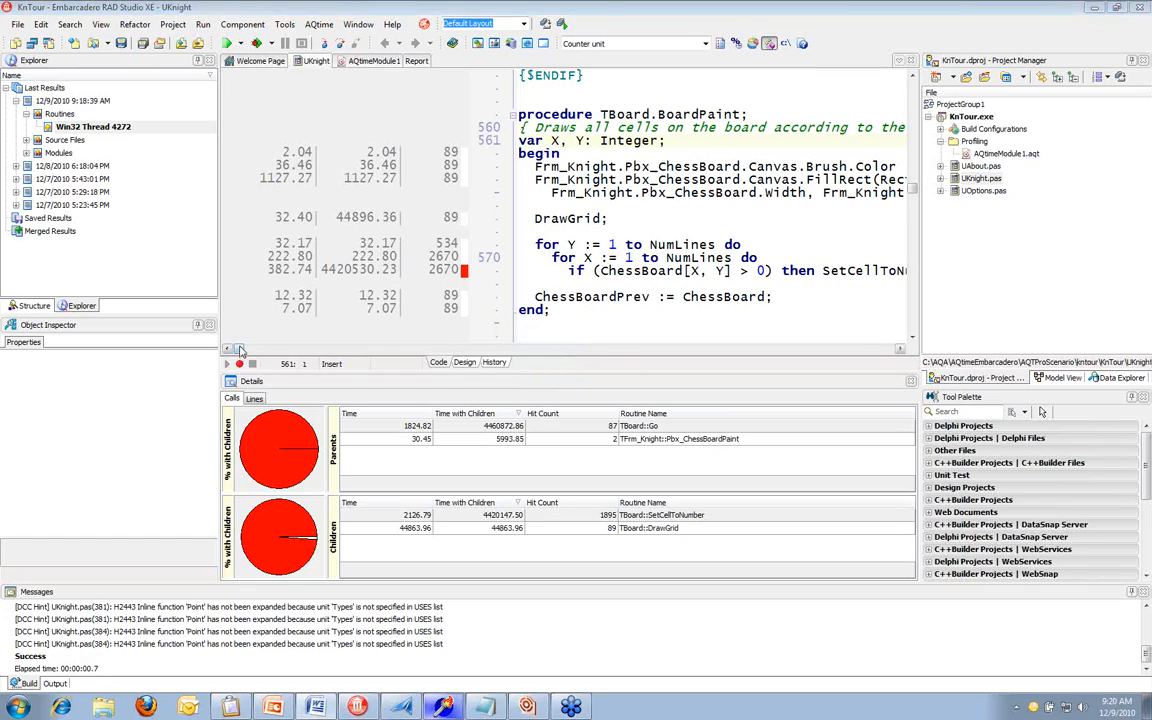
pyautogui.moveTo(240, 351); pyautogui.dragTo(242, 351)
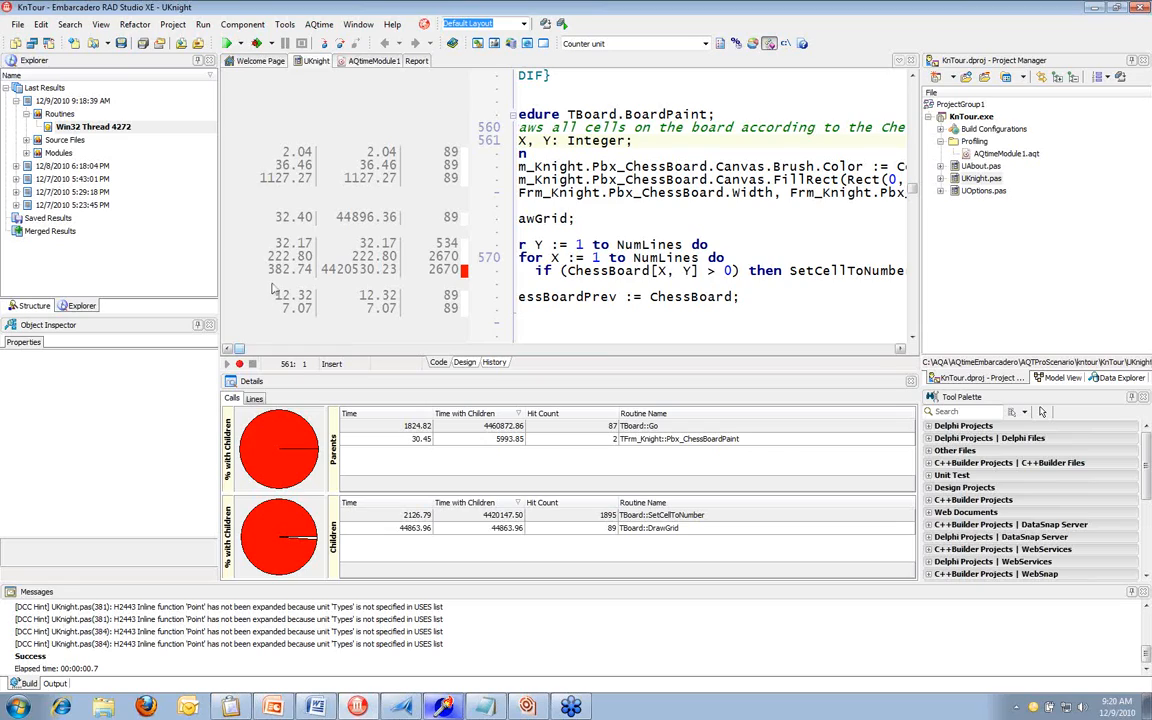
pyautogui.click(748, 195)
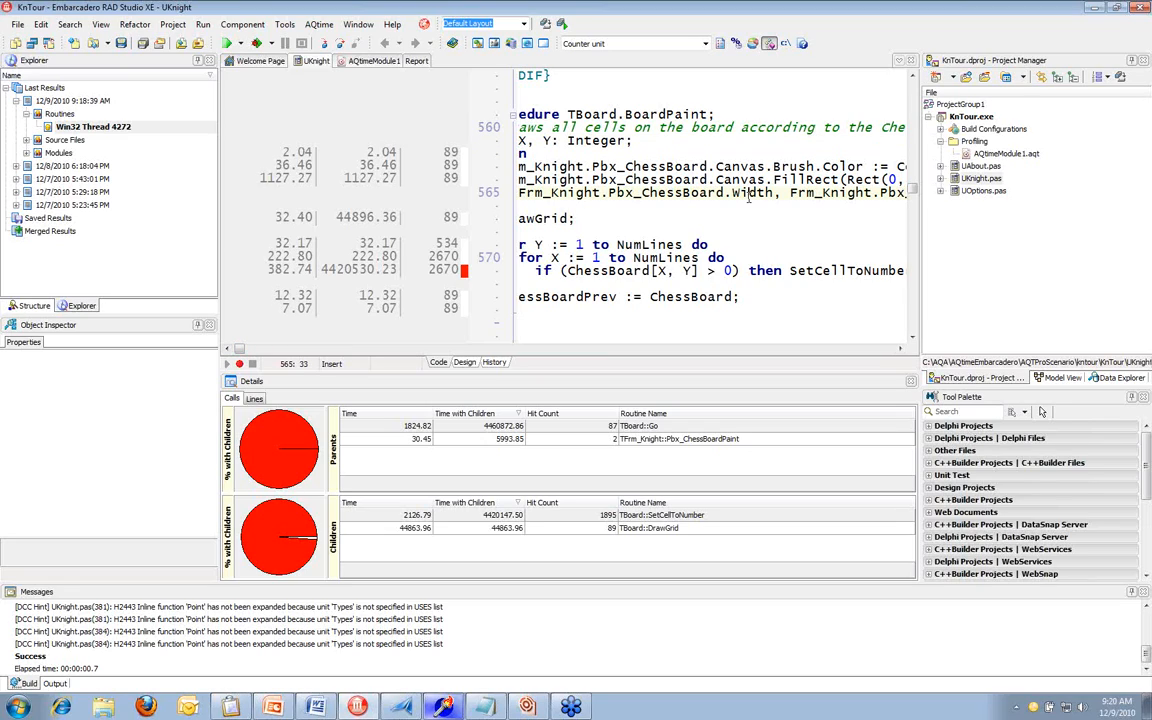
# Enable the Step2 define at the start of UKnight.pas by removing its leading dot, and save the file
pyautogui.scroll(4, 748, 195)
pyautogui.moveTo(912, 186); pyautogui.dragTo(912, 88)
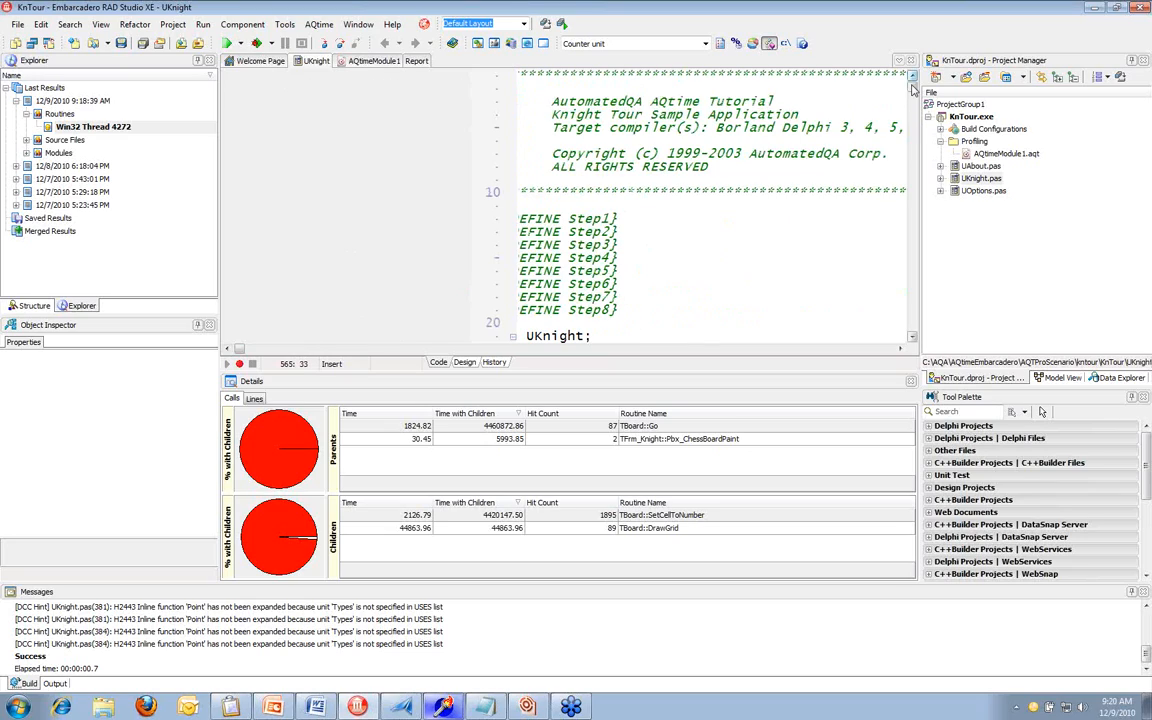
pyautogui.click(227, 349)
pyautogui.click(535, 232)
pyautogui.press('BackSpace')
pyautogui.click(126, 42)
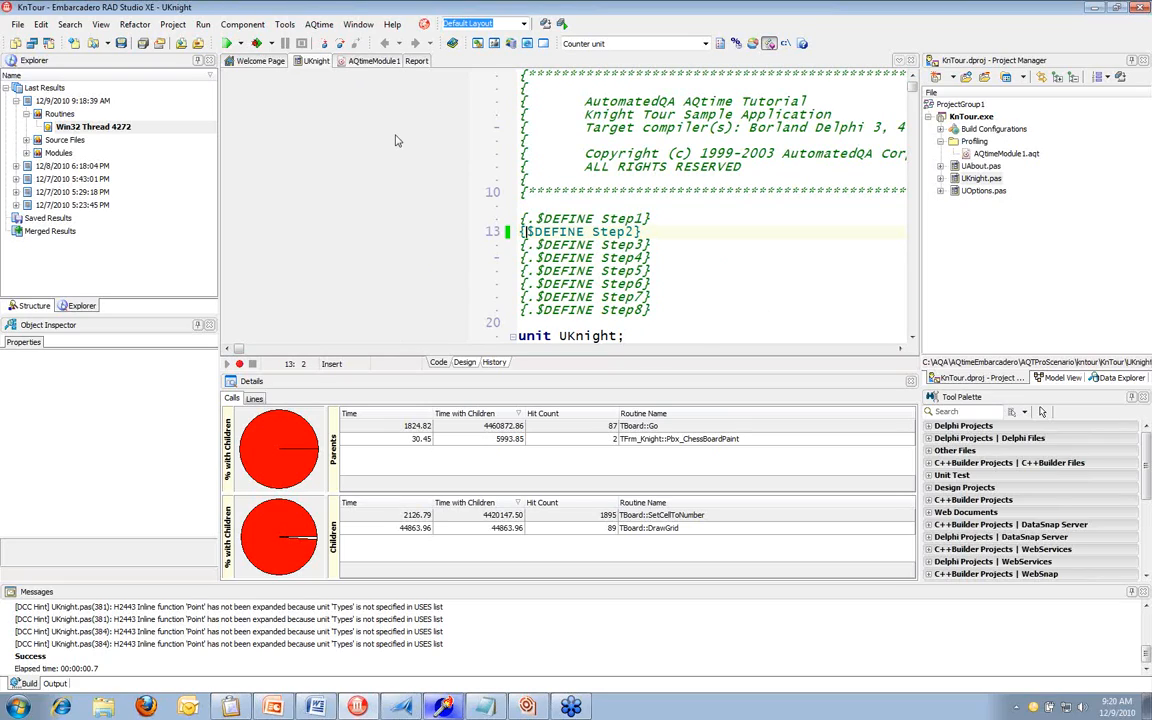
# Run the modified KnTour with the Performance Profiler using the existing settings, accepting the uninstrumented-routines notice
pyautogui.click(319, 24)
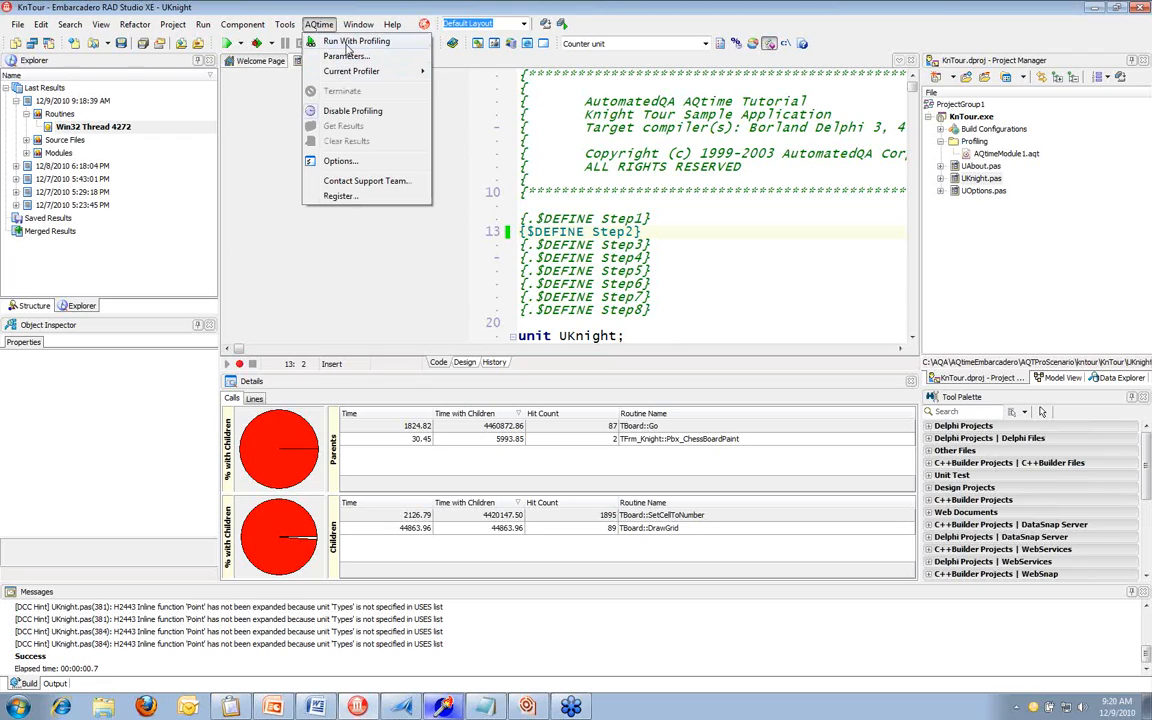
pyautogui.click(347, 45)
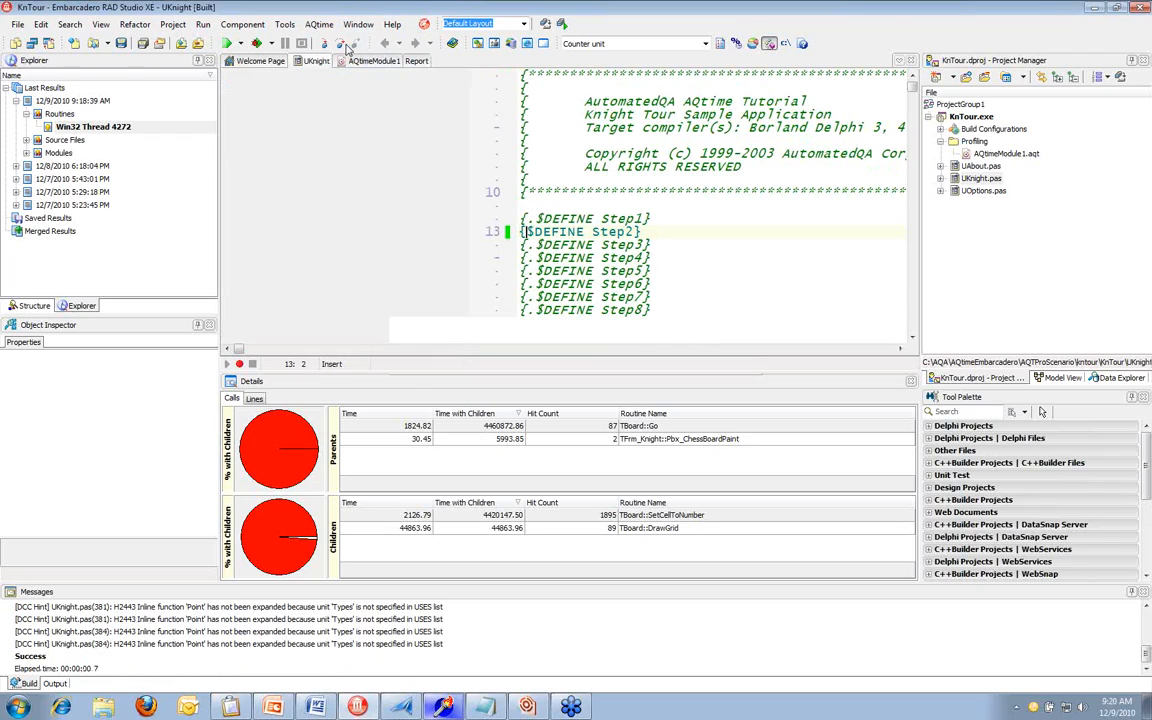
pyautogui.click(575, 443)
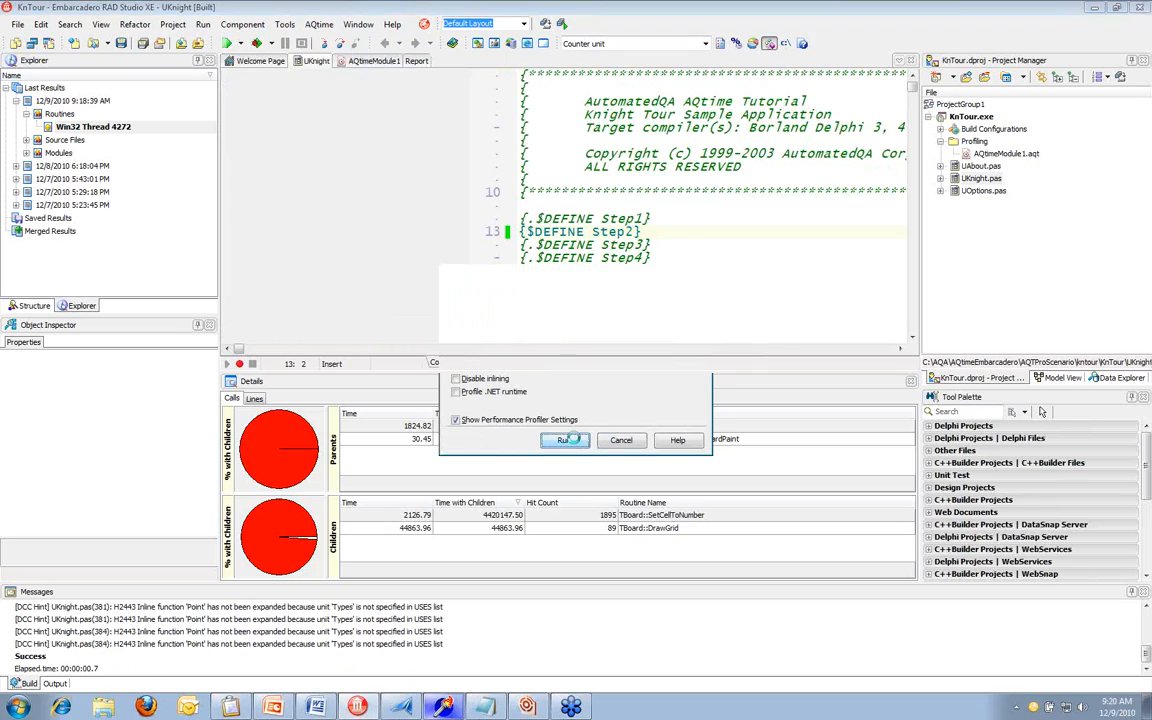
pyautogui.click(612, 458)
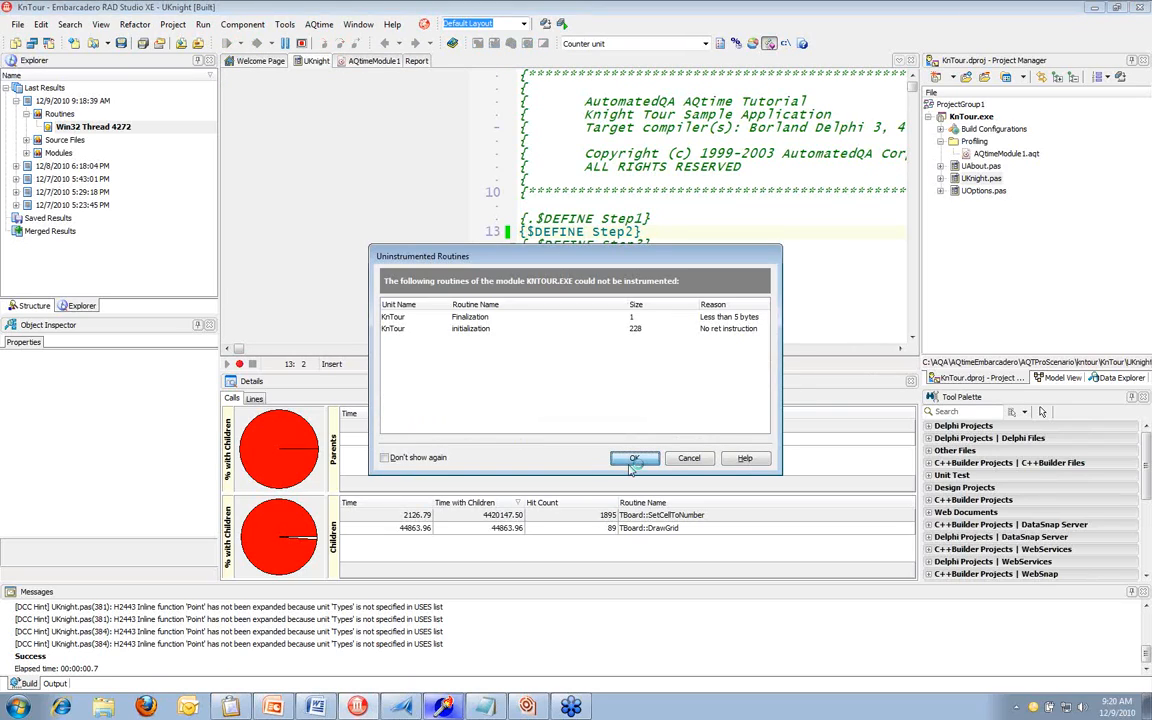
pyautogui.click(634, 459)
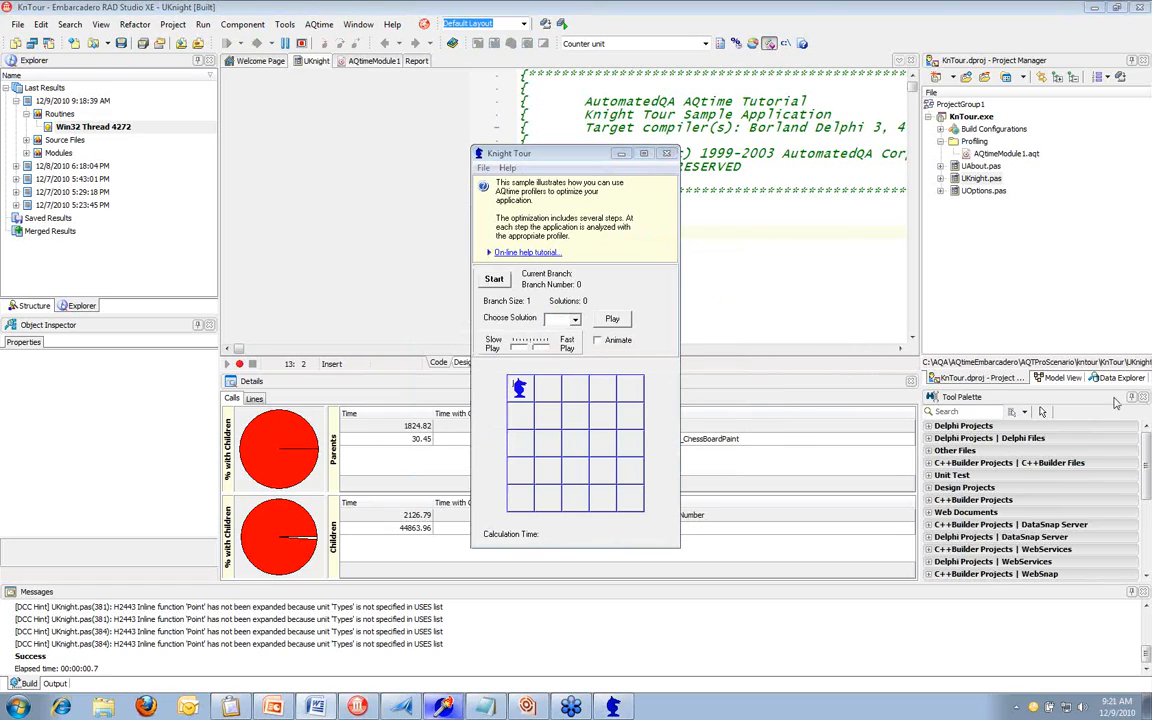
# Start the knight's tour search, stop it after about 12 seconds and exit Knight Tour to collect the second set of performance results
pyautogui.click(493, 281)
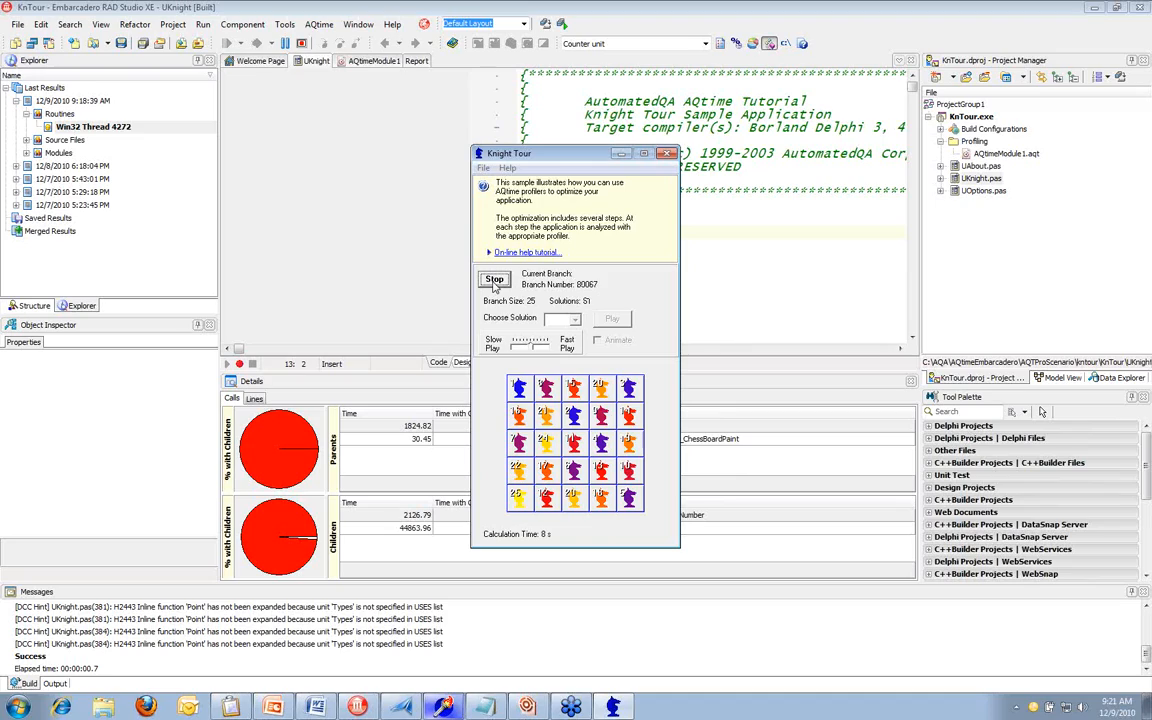
pyautogui.click(494, 280)
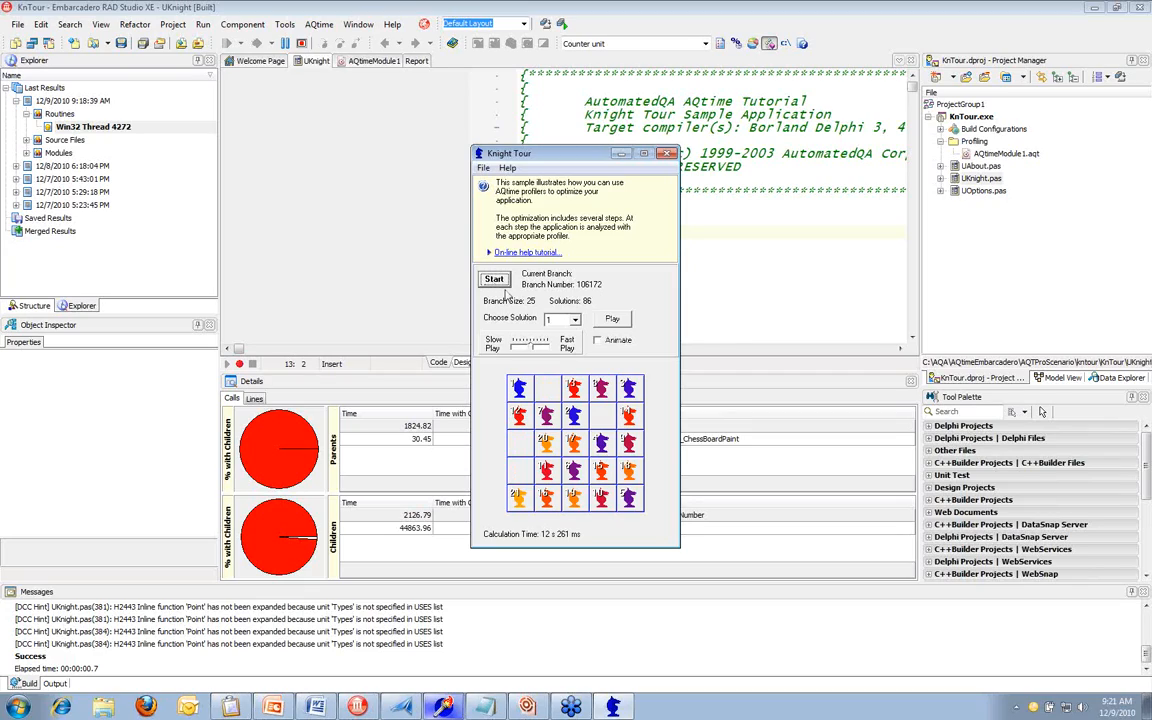
pyautogui.click(666, 154)
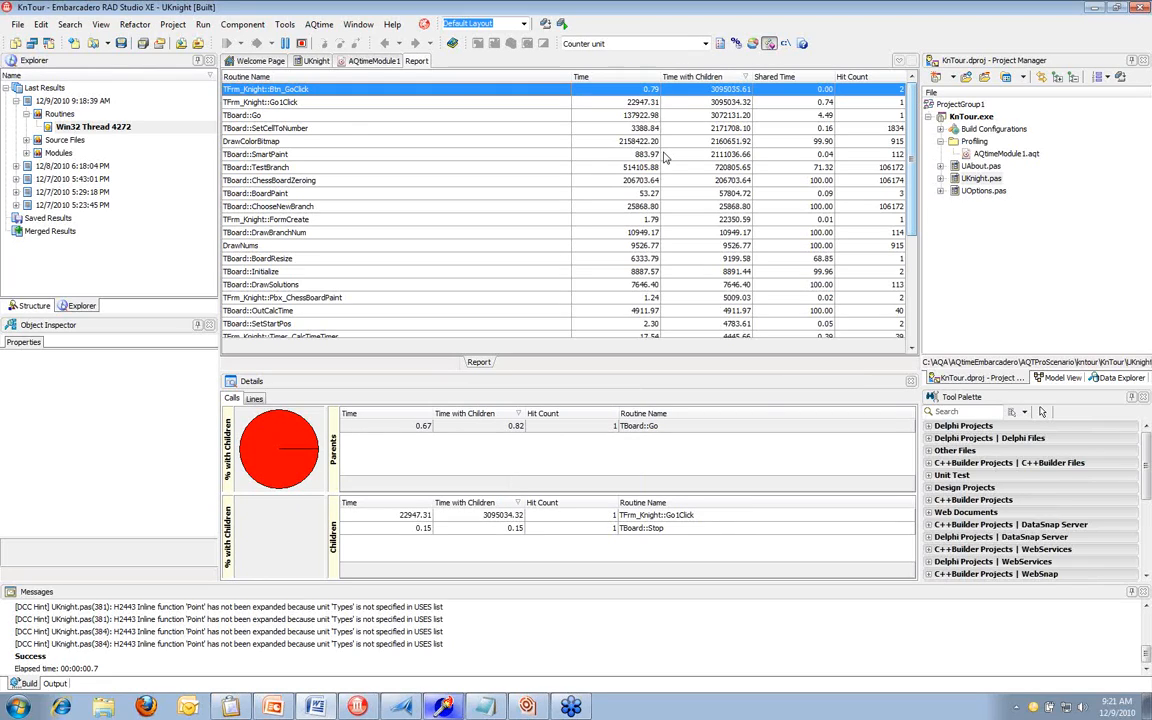
# Sort the new results by Routine Name in descending order and examine the call details of TBoard::BoardPaint
pyautogui.click(352, 129)
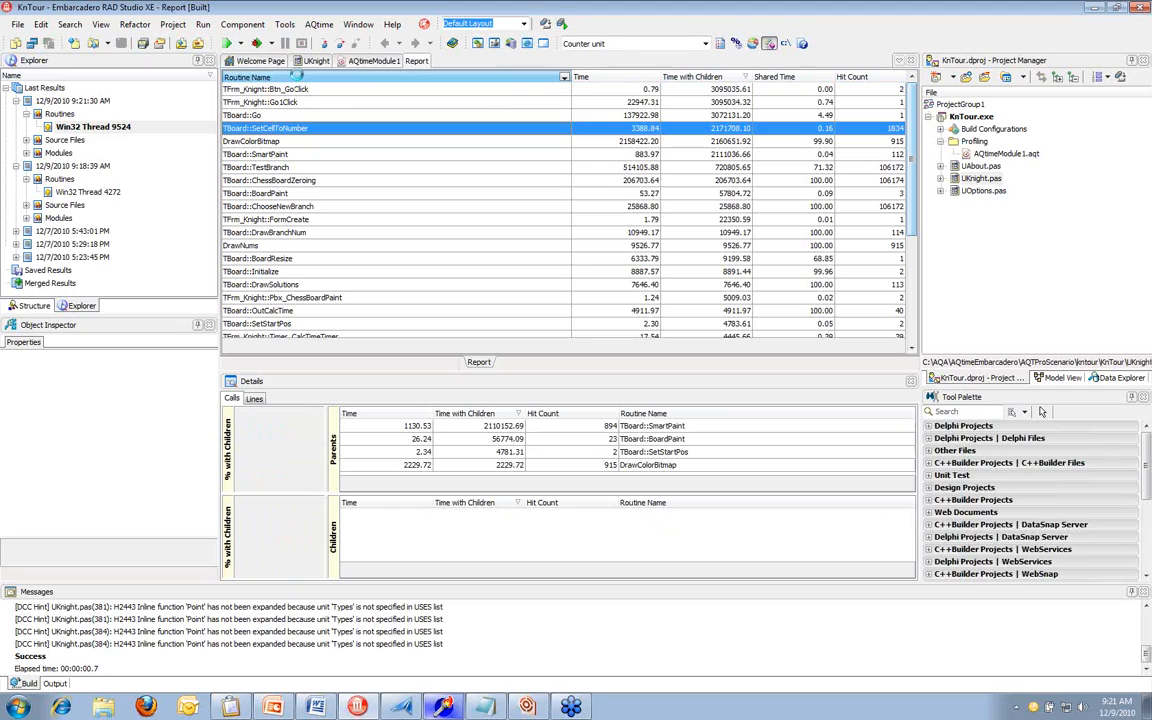
pyautogui.click(297, 77)
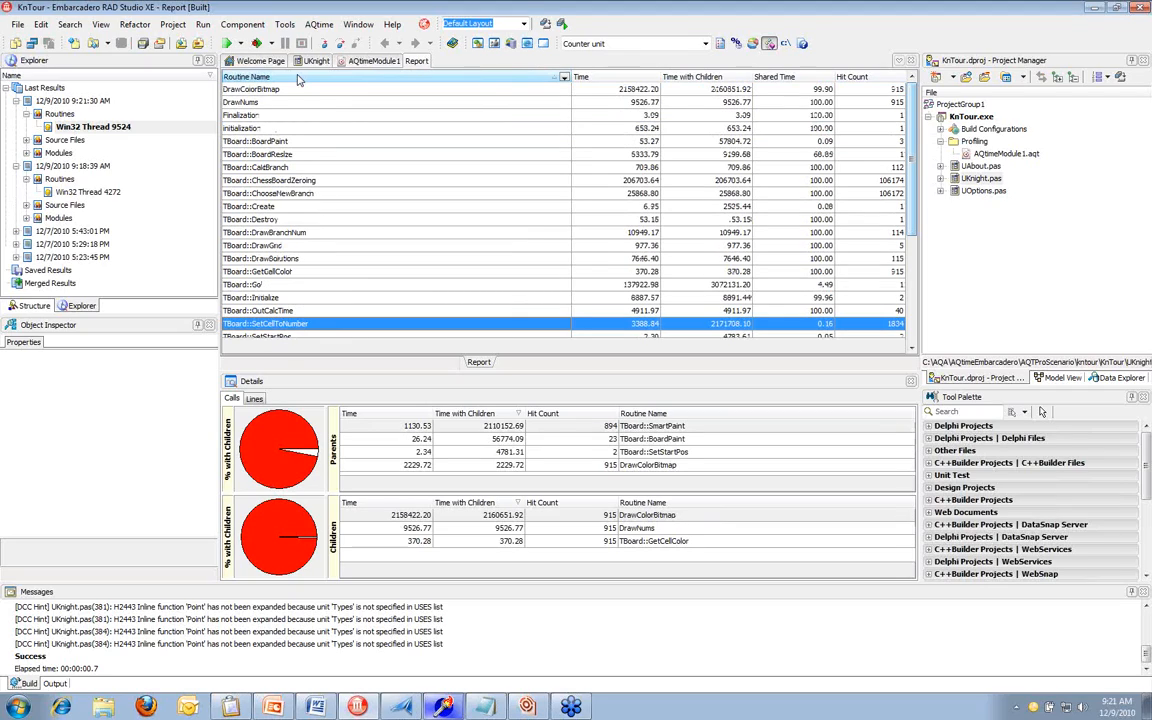
pyautogui.click(297, 77)
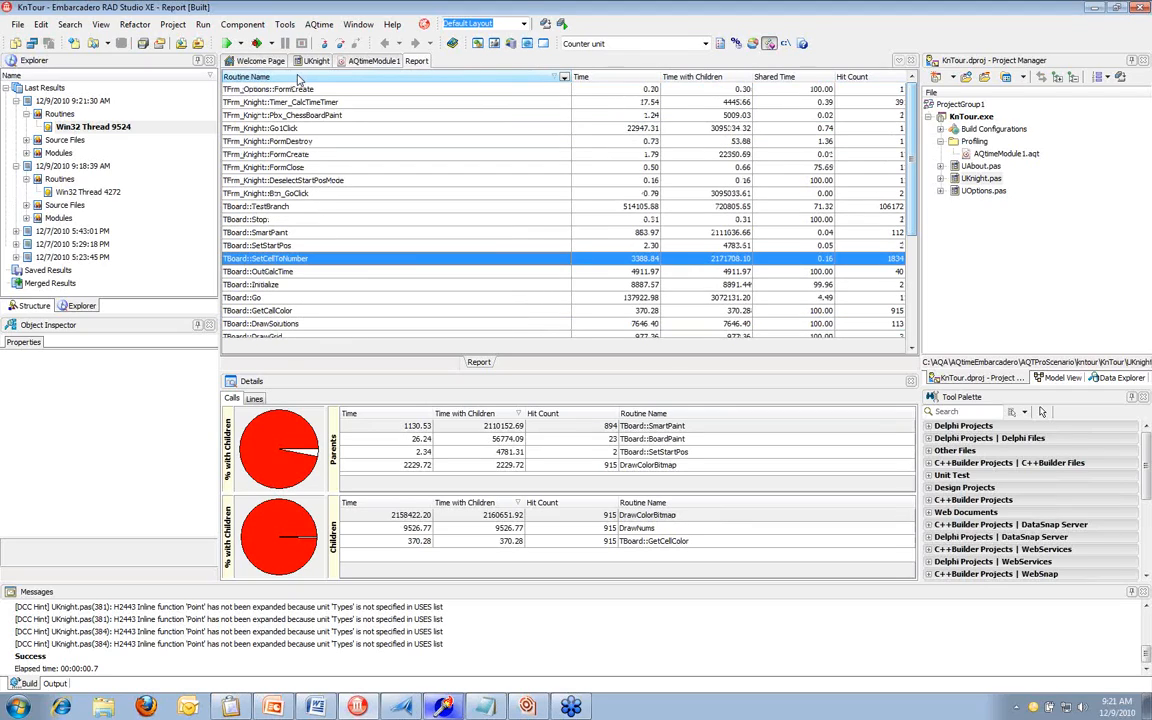
pyautogui.scroll(-4, 357, 292)
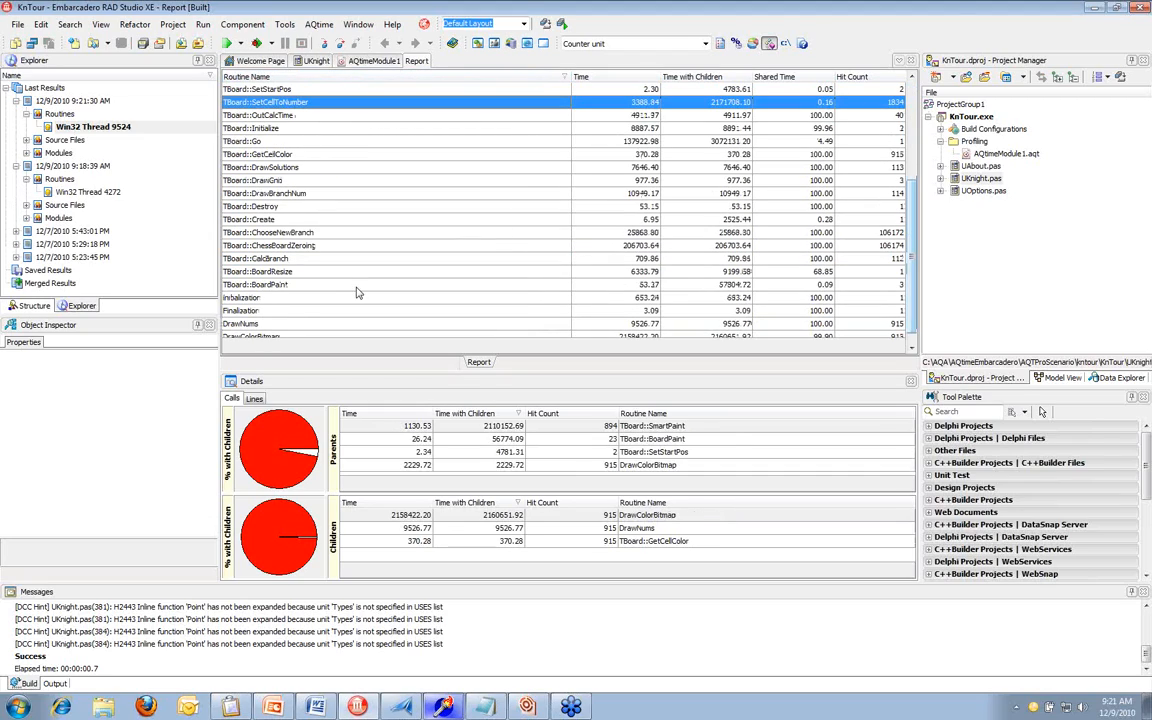
pyautogui.click(356, 288)
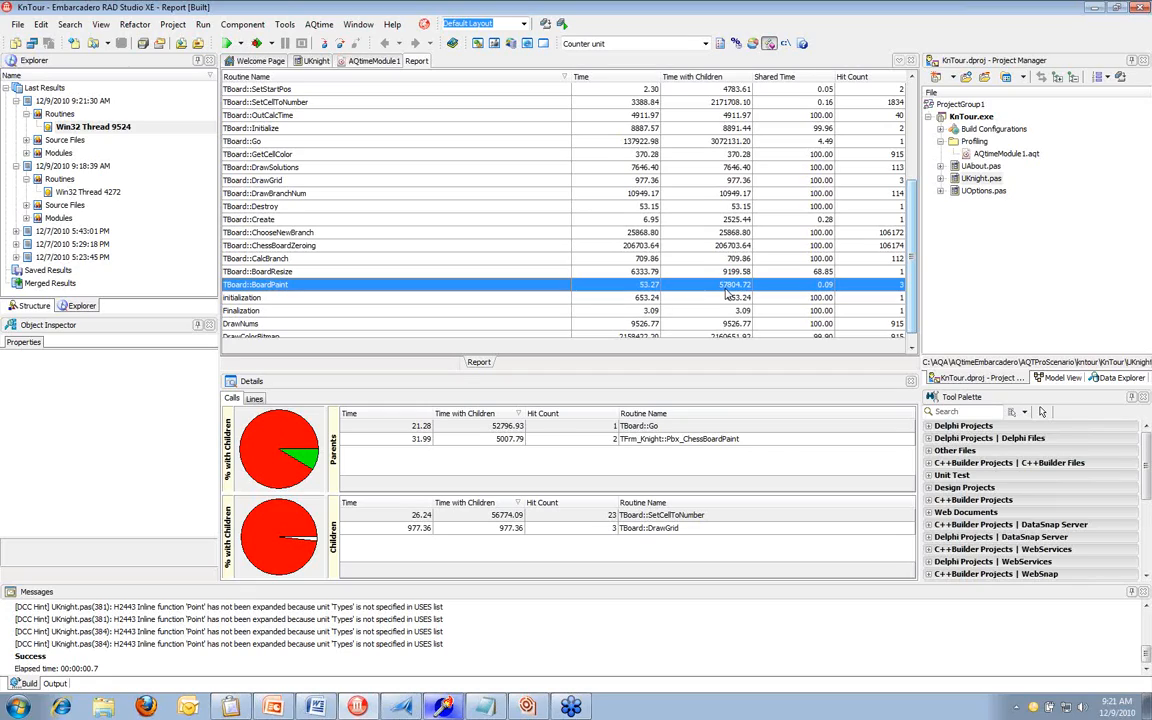
# Compare the Win32 Thread 4272 and 9524 results by % Time and % with Children, keeping (R1/R2)*100% for the latter and Routine Name as info column
pyautogui.click(110, 190)
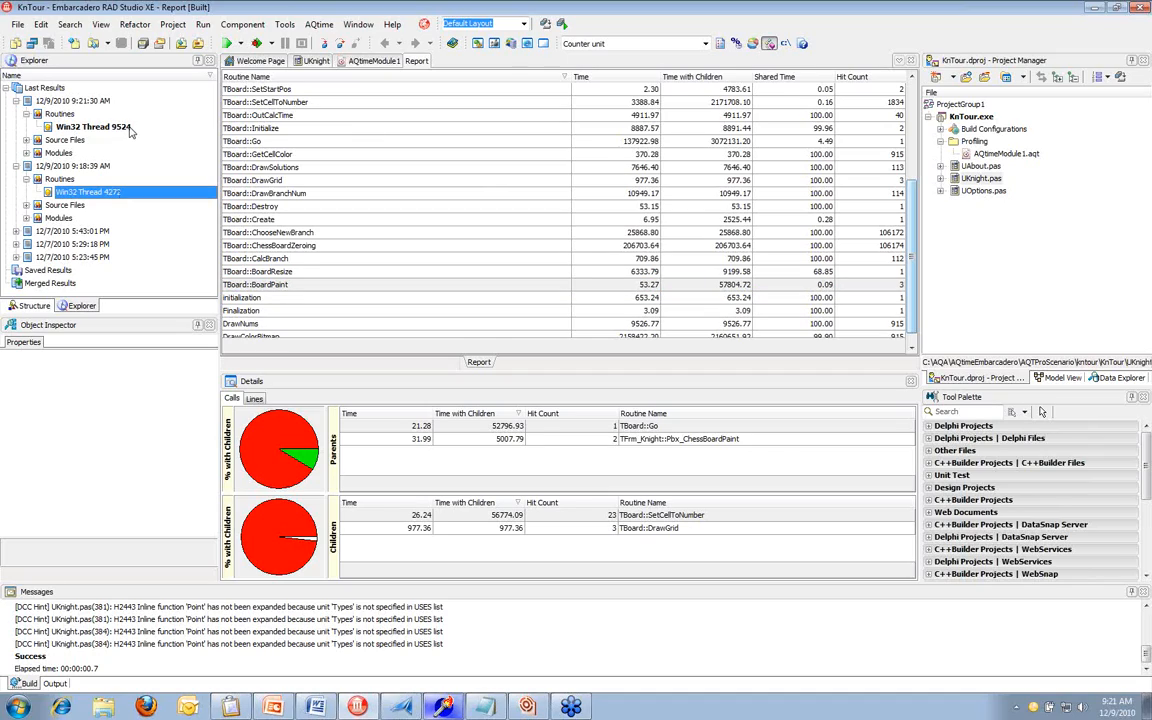
pyautogui.keyDown('ctrl'); pyautogui.click(92, 127); pyautogui.keyUp('ctrl')
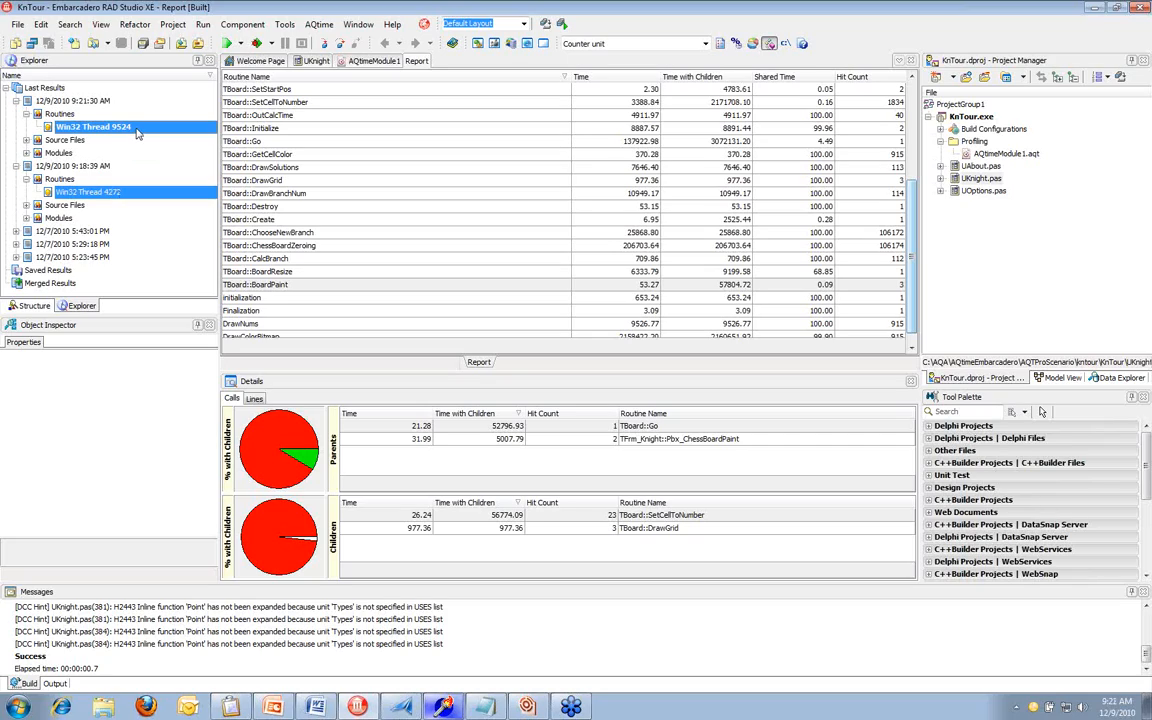
pyautogui.rightClick(137, 133)
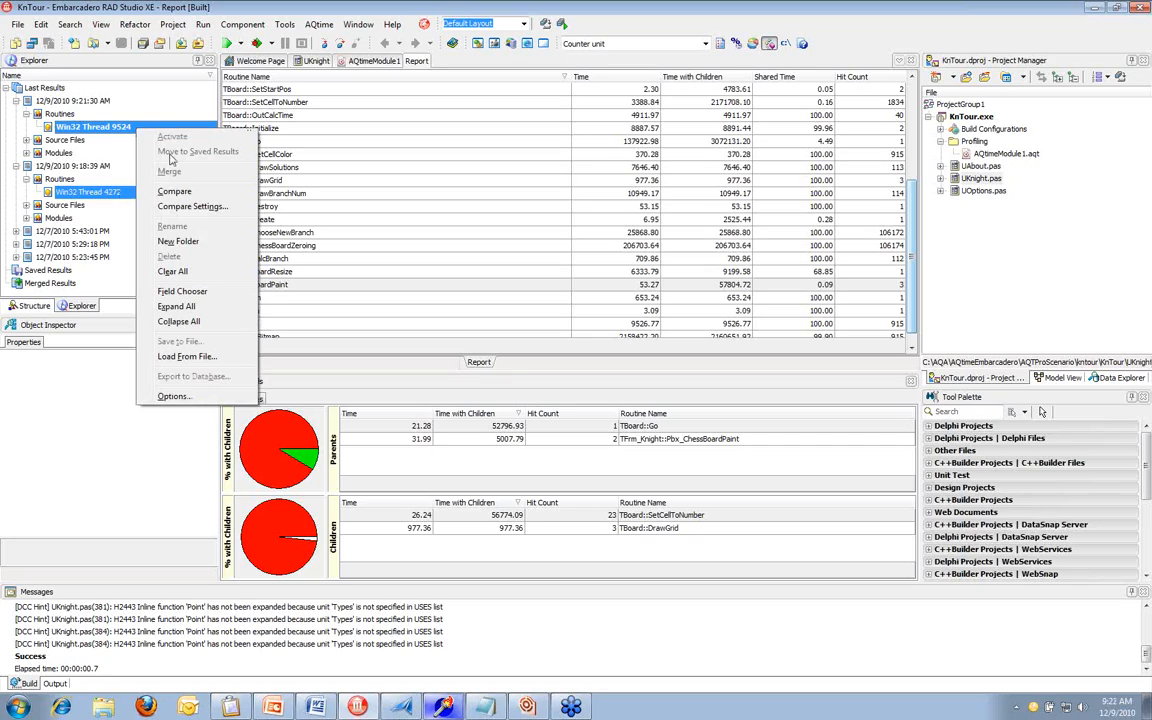
pyautogui.click(205, 197)
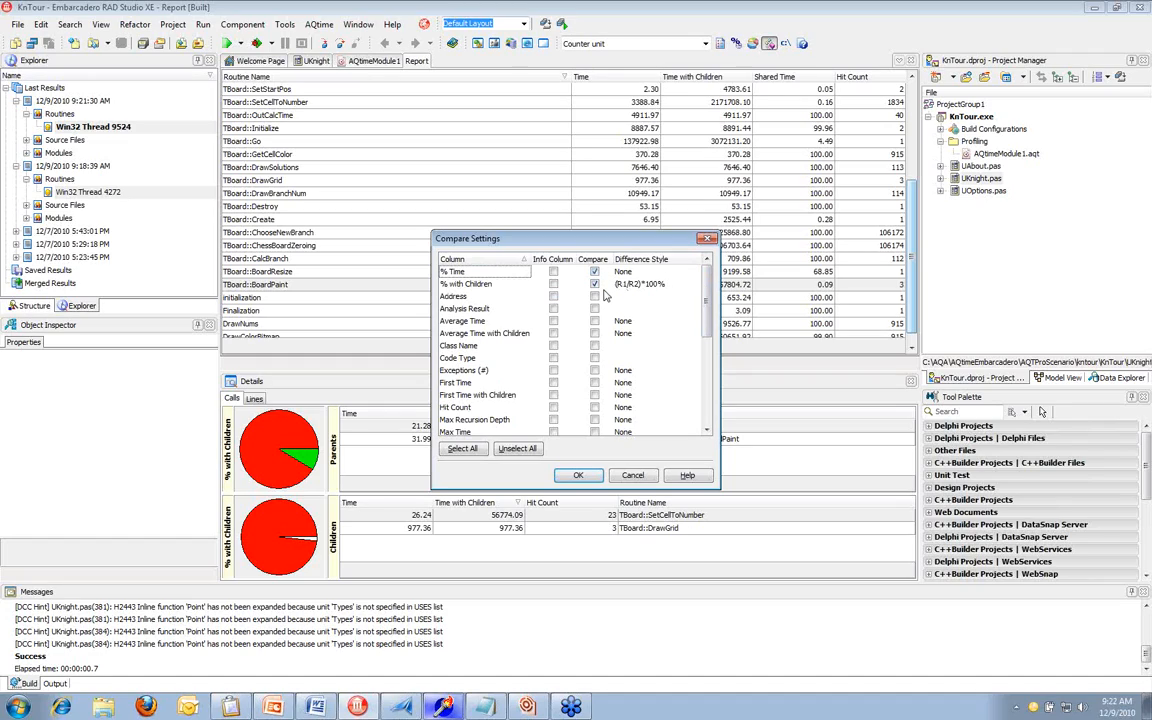
pyautogui.click(686, 288)
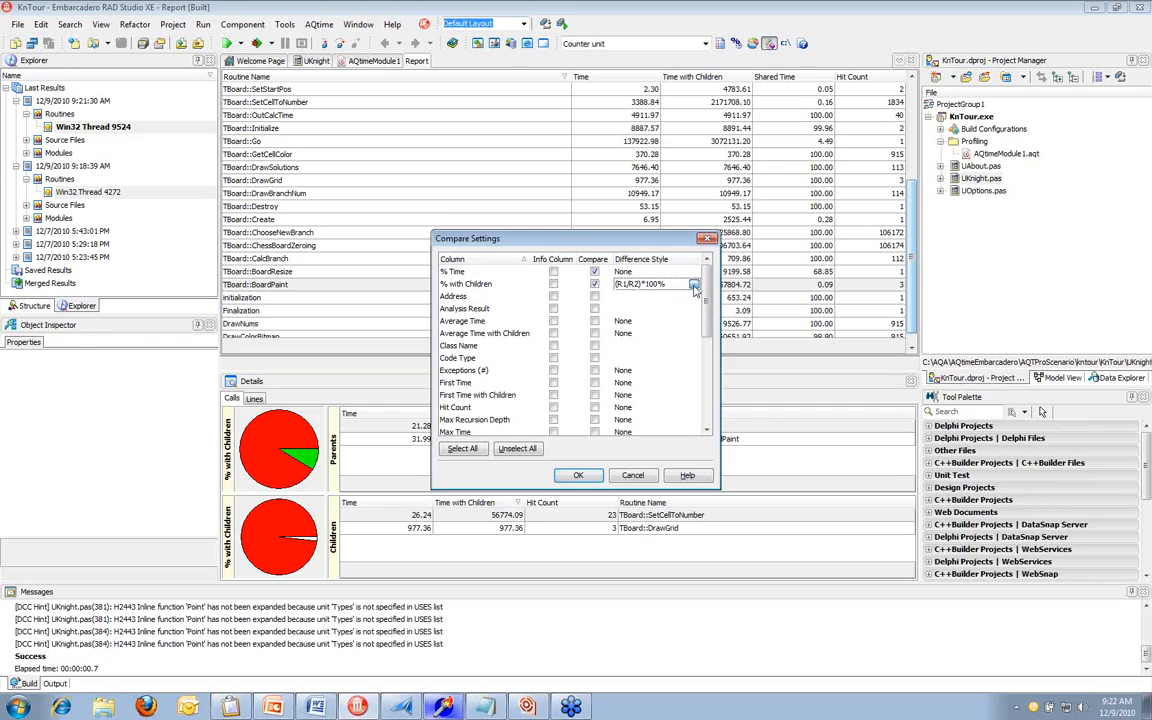
pyautogui.click(694, 286)
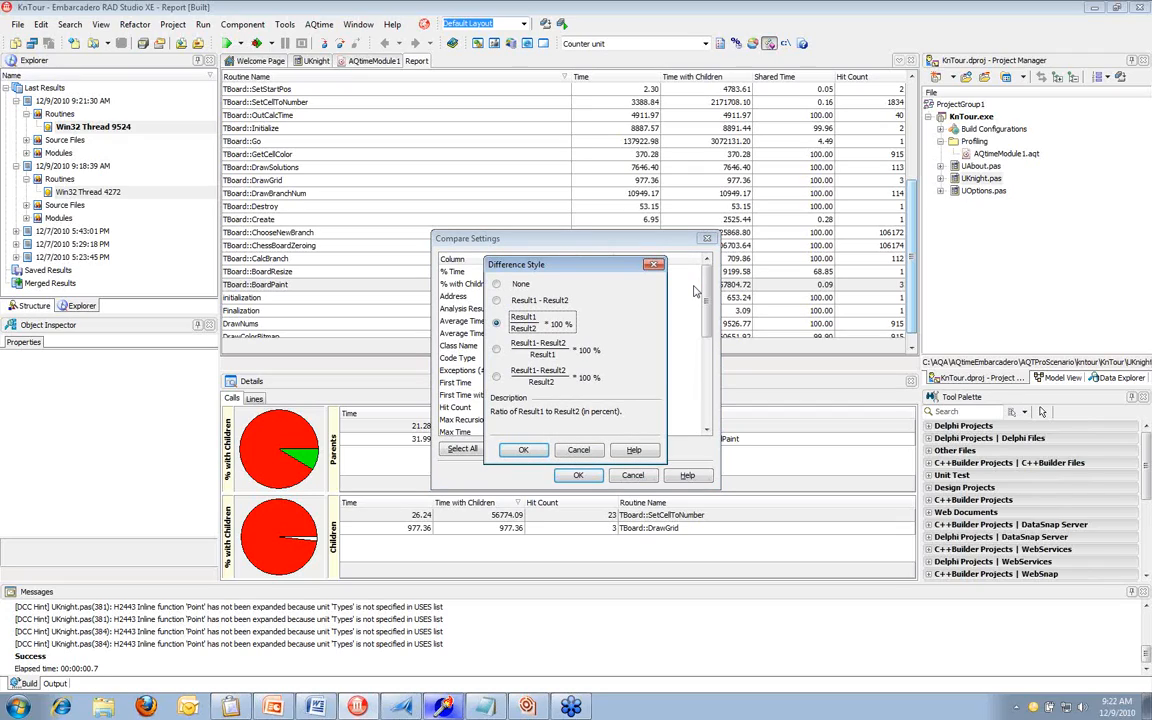
pyautogui.click(522, 449)
pyautogui.moveTo(707, 293); pyautogui.dragTo(707, 378)
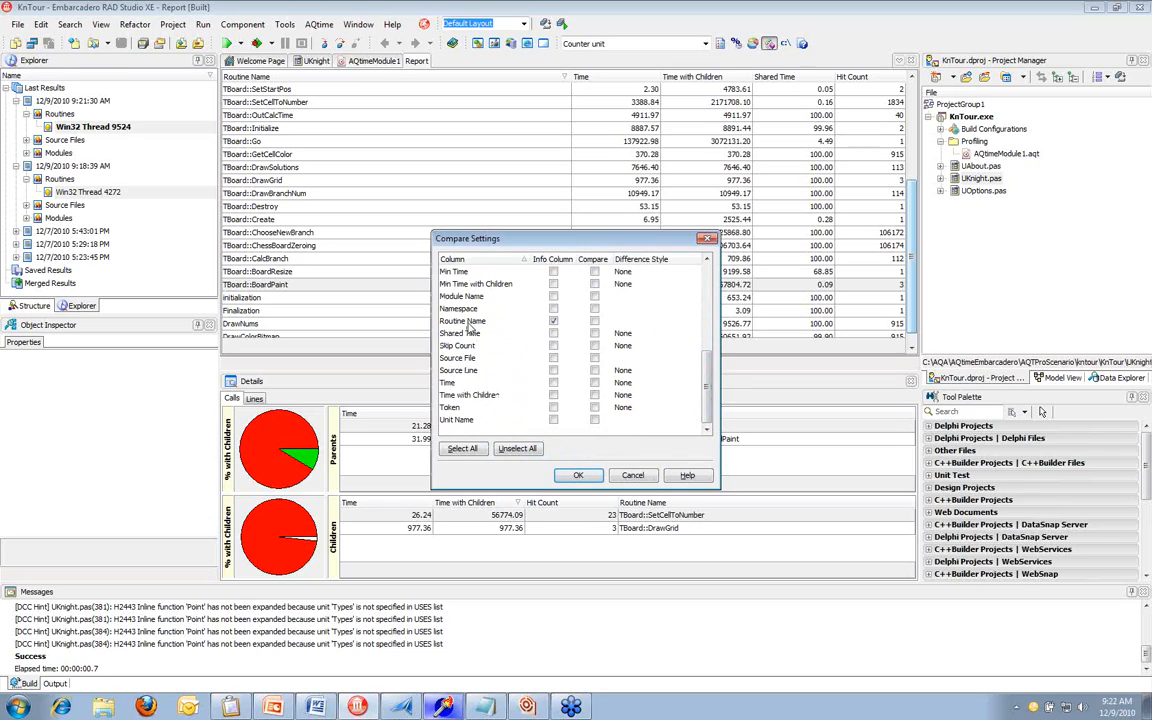
pyautogui.click(524, 322)
pyautogui.click(577, 476)
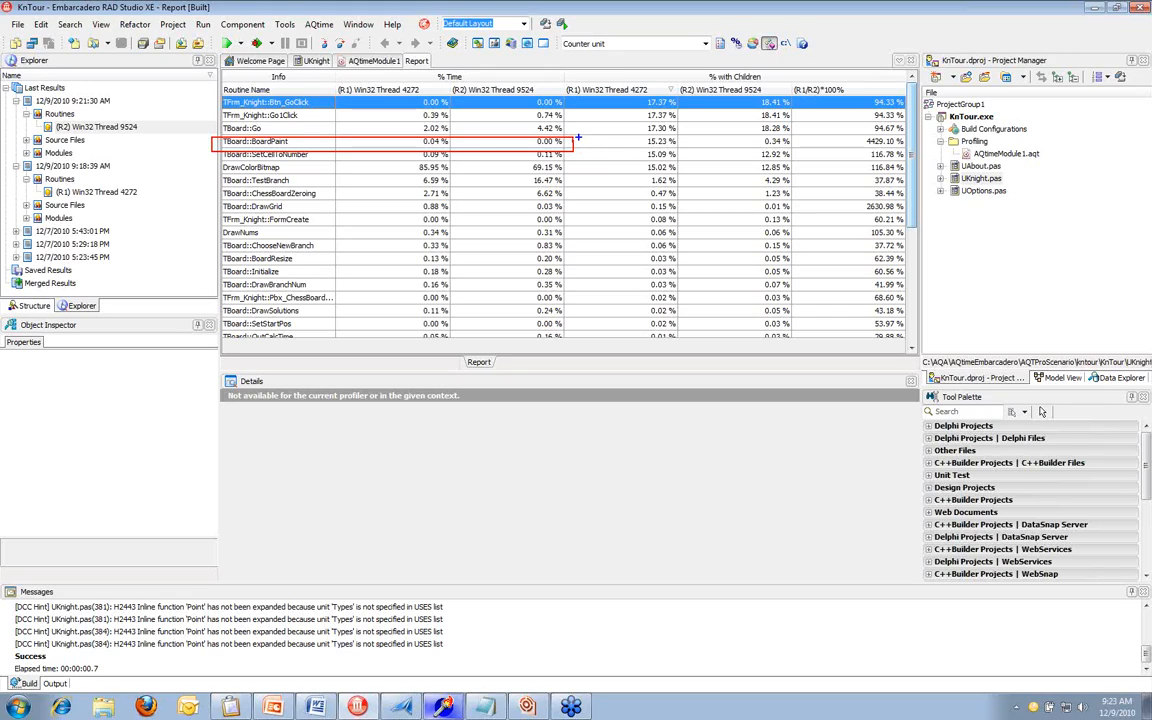
pyautogui.moveTo(575, 138)
pyautogui.mouseDown()
pyautogui.moveTo(638, 166)
pyautogui.moveTo(574, 107)
pyautogui.moveTo(555, 127)
pyautogui.mouseUp()
pyautogui.moveTo(760, 141); pyautogui.dragTo(737, 128)
pyautogui.moveTo(855, 141)
pyautogui.mouseDown()
pyautogui.moveTo(865, 141)
pyautogui.moveTo(833, 176)
pyautogui.mouseUp()
pyautogui.press('Escape')
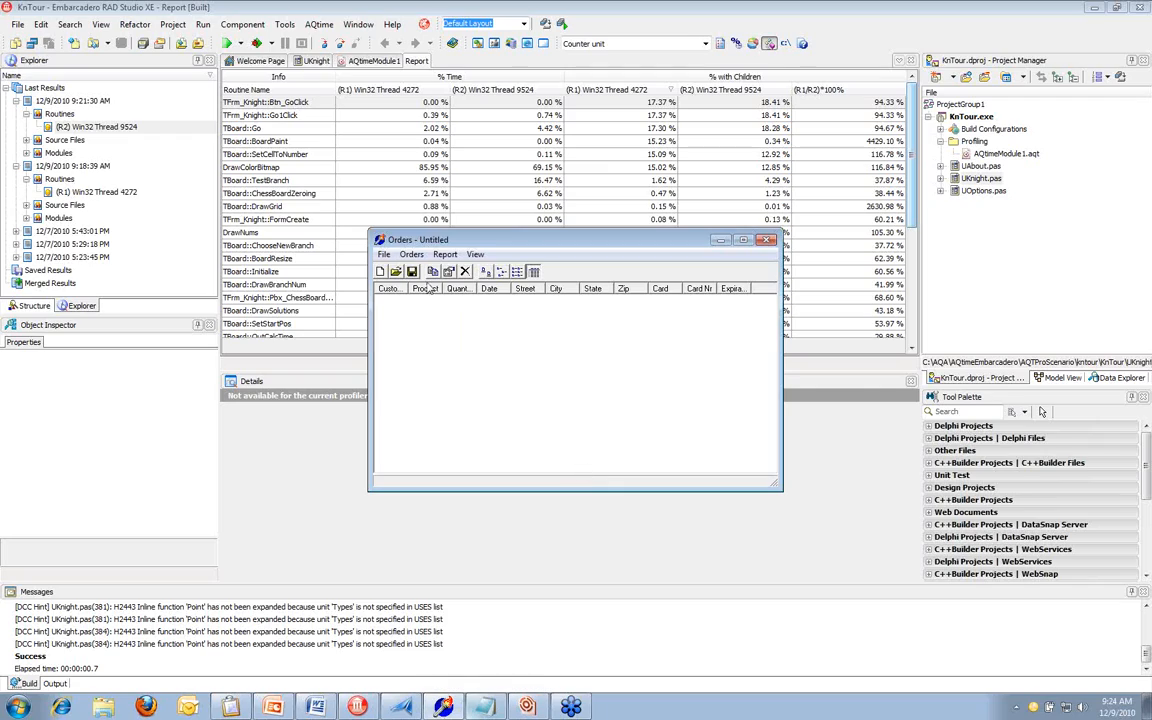
# Look through the Orders and Report commands of the Orders sample application and close it
pyautogui.click(411, 254)
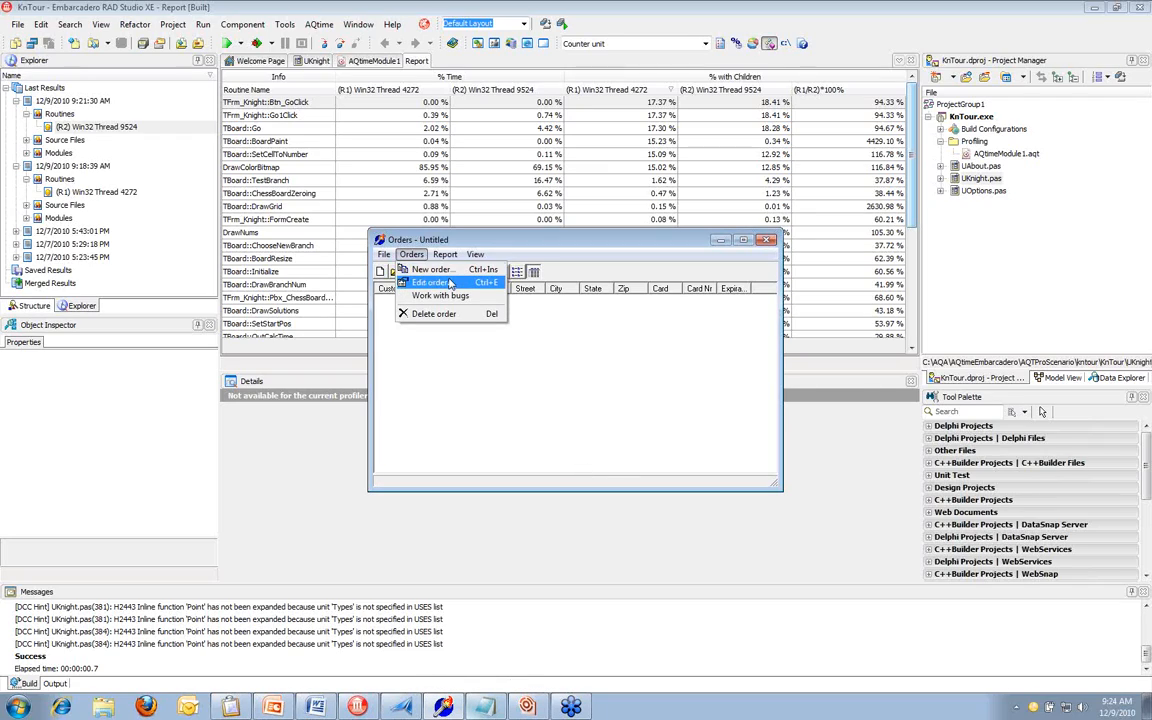
pyautogui.moveTo(451, 256)
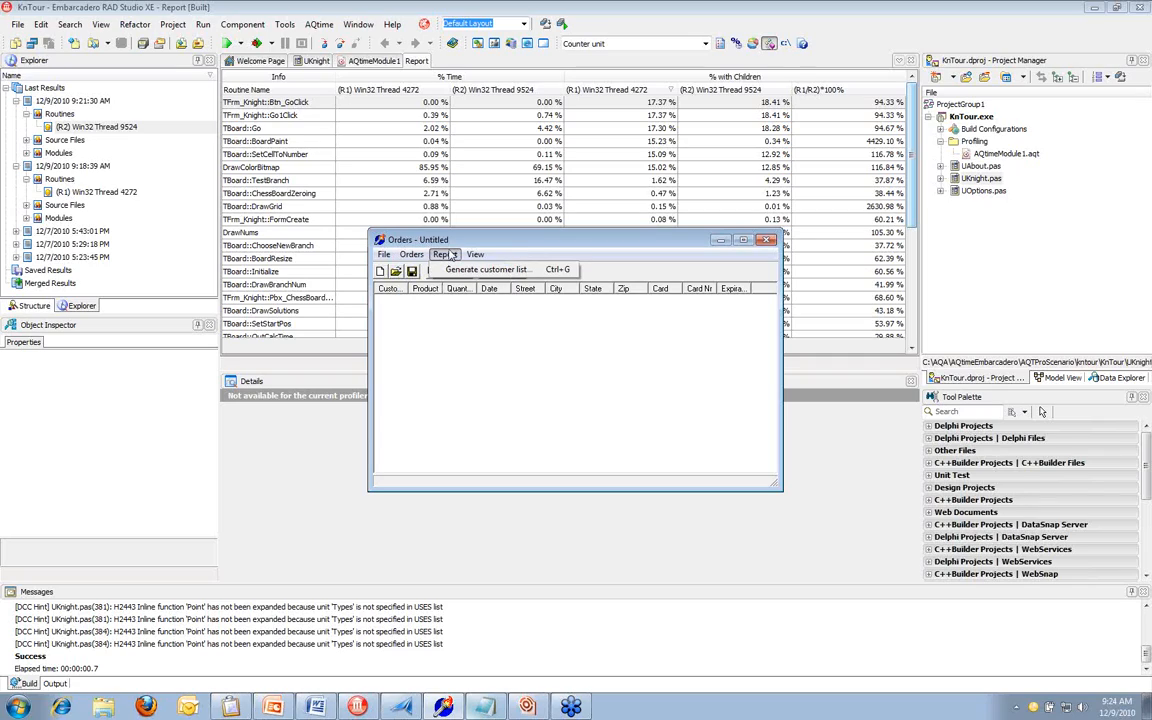
pyautogui.click(594, 256)
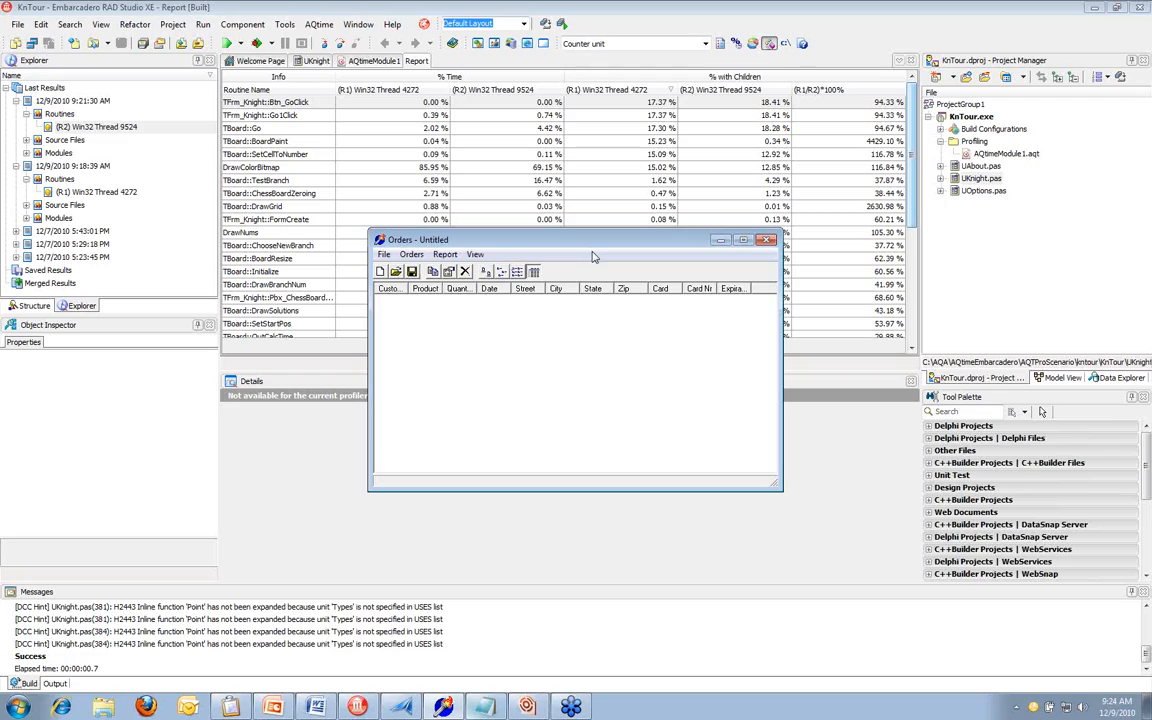
pyautogui.click(767, 240)
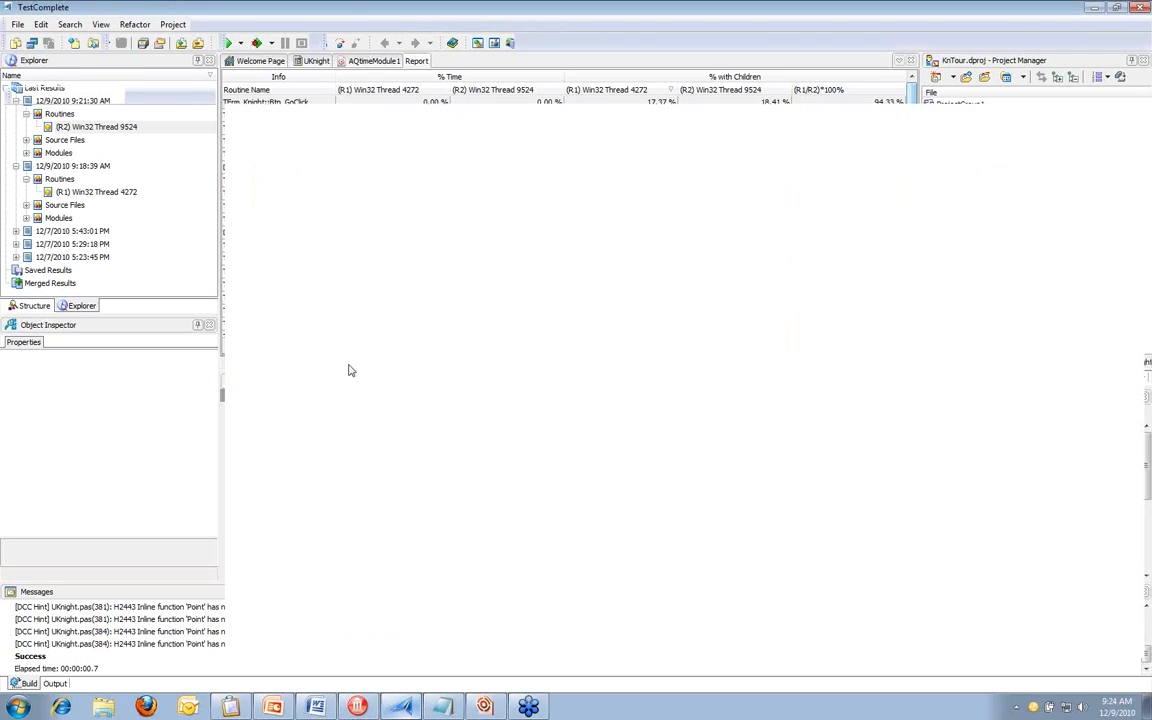
# Switch to TestComplete, review the EditUserTest keyword test and set the Orders tested application's run mode to Simple
pyautogui.click(337, 284)
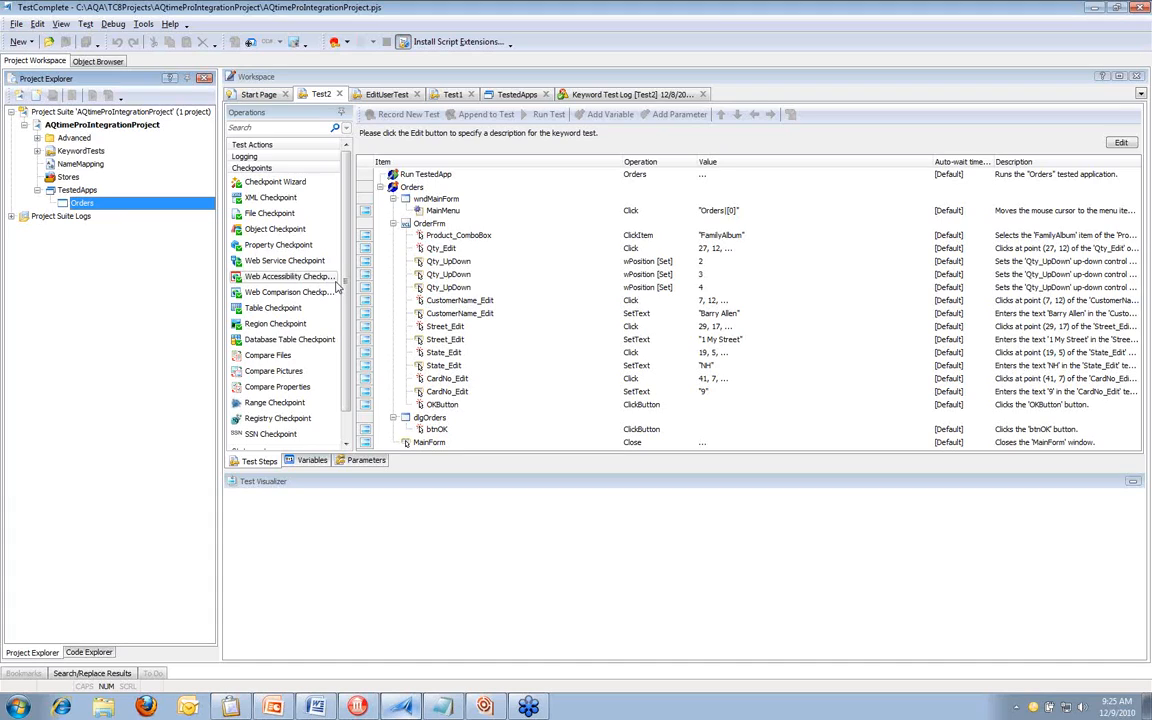
pyautogui.click(398, 95)
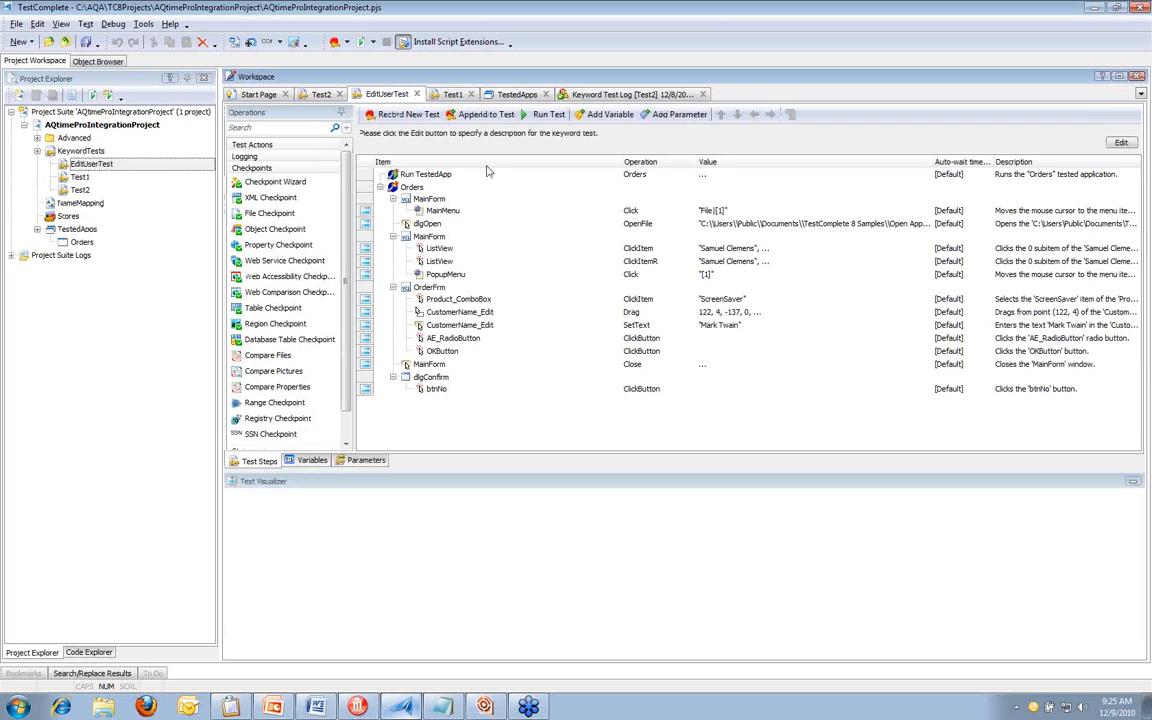
pyautogui.click(82, 244)
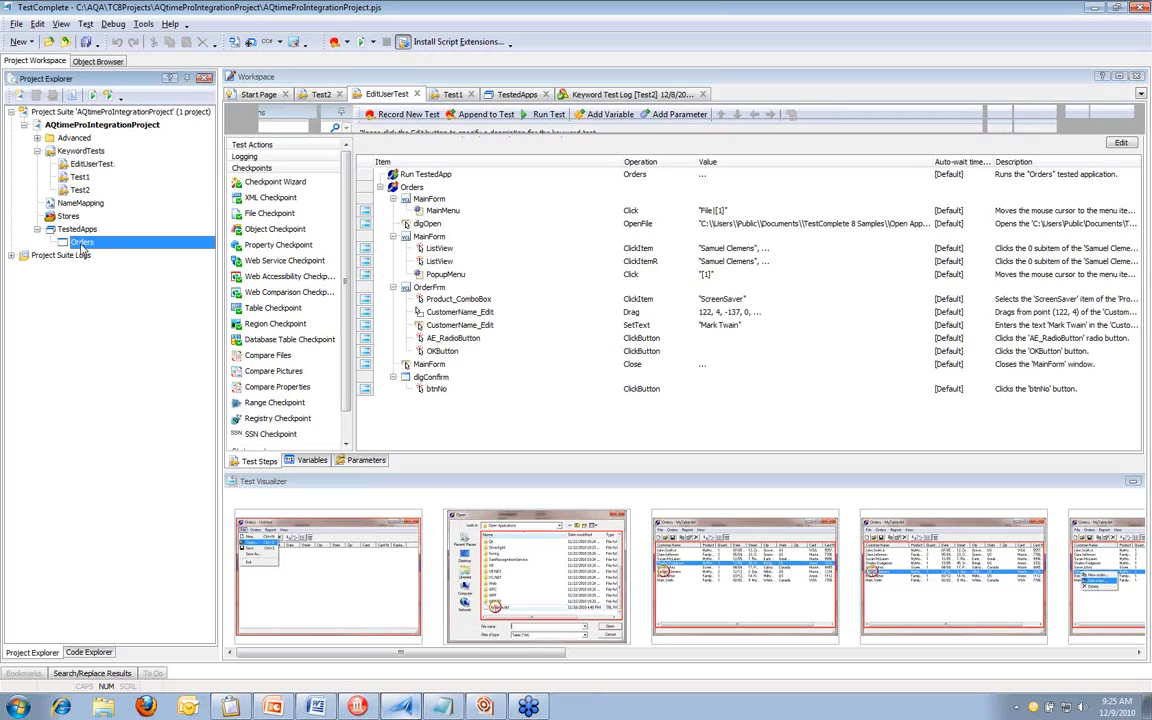
pyautogui.click(972, 157)
pyautogui.click(951, 170)
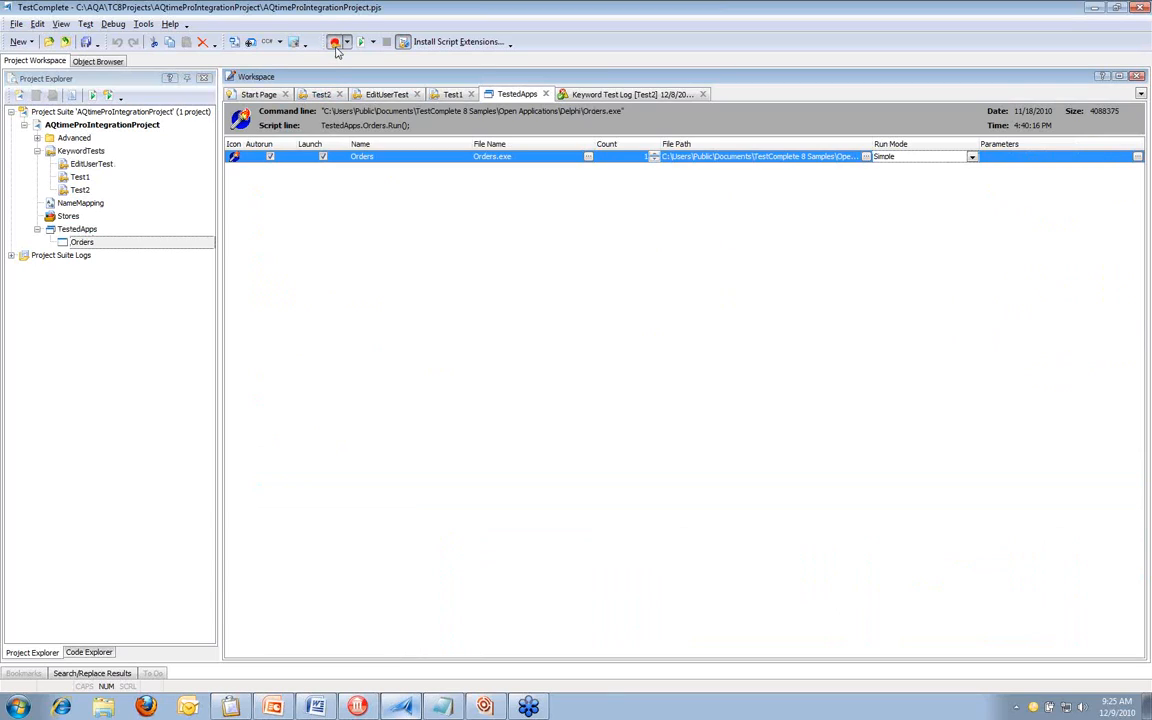
# Start recording a new keyword test and open a new order form in the Orders application
pyautogui.click(336, 45)
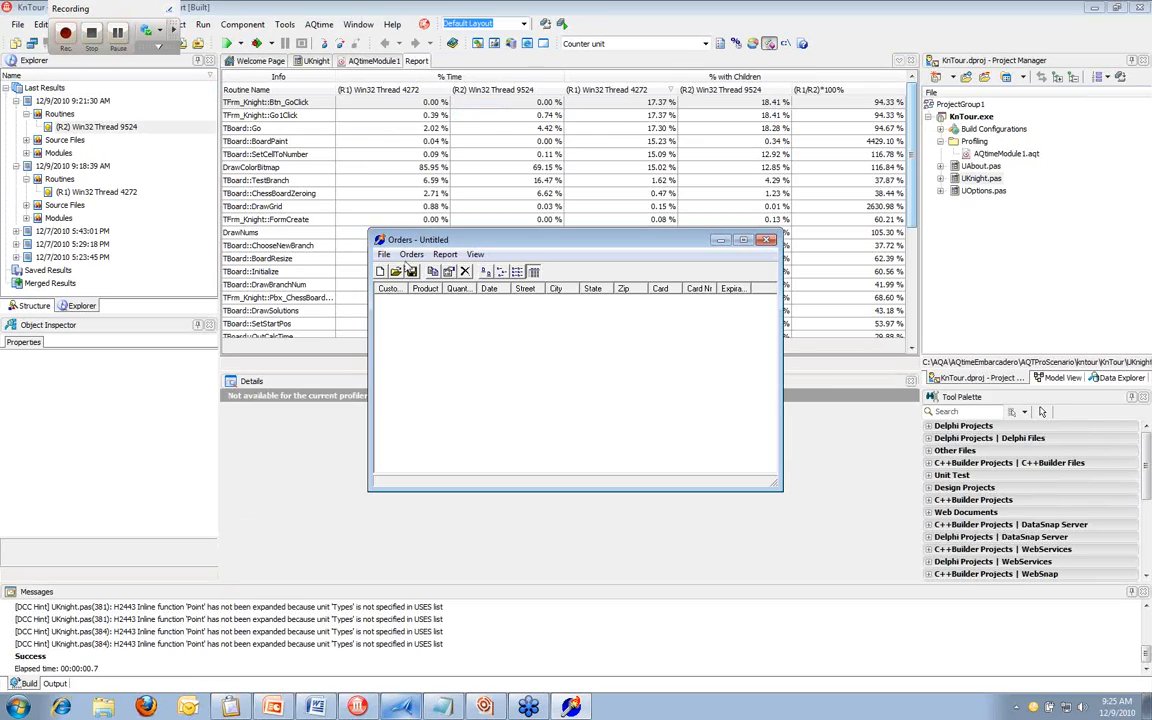
pyautogui.click(408, 256)
pyautogui.click(426, 271)
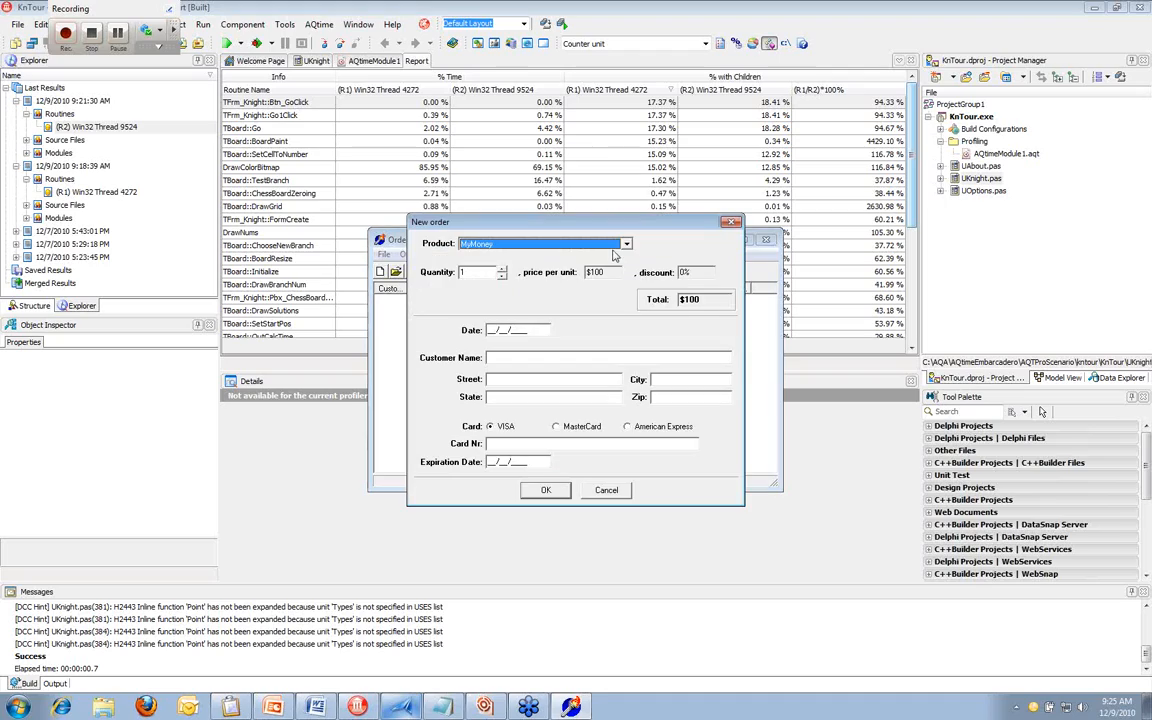
# Choose FamilyAlbum as the order's product and set the quantity to 3
pyautogui.click(627, 244)
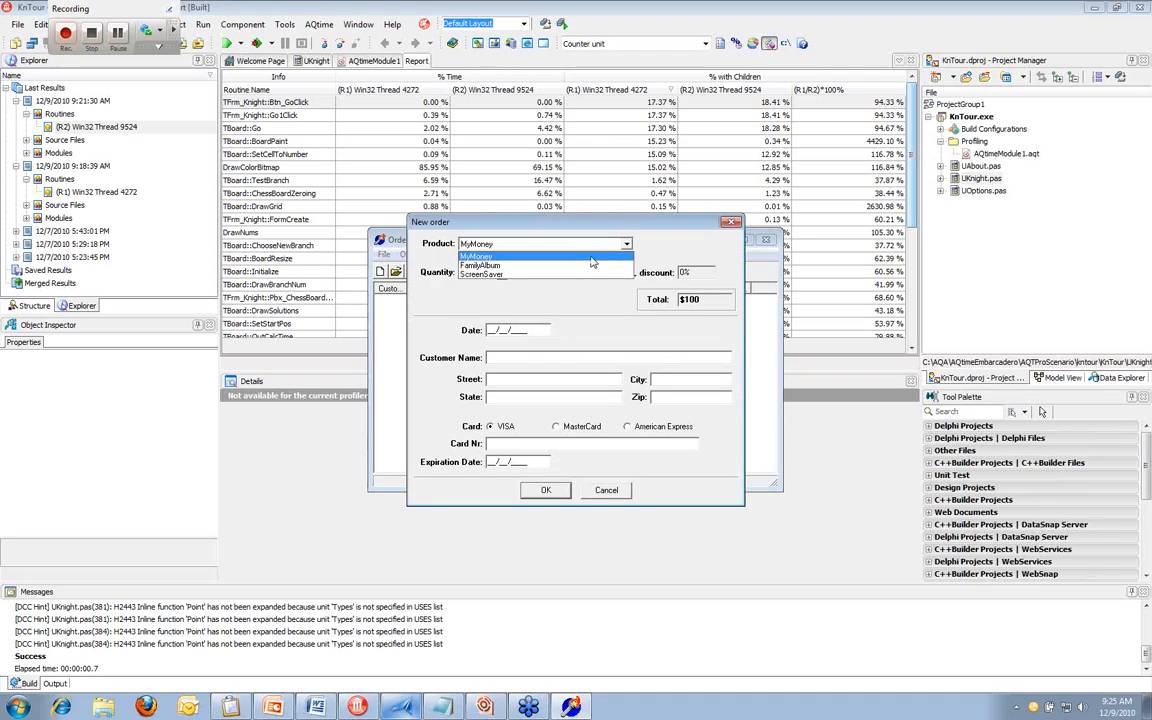
pyautogui.click(500, 265)
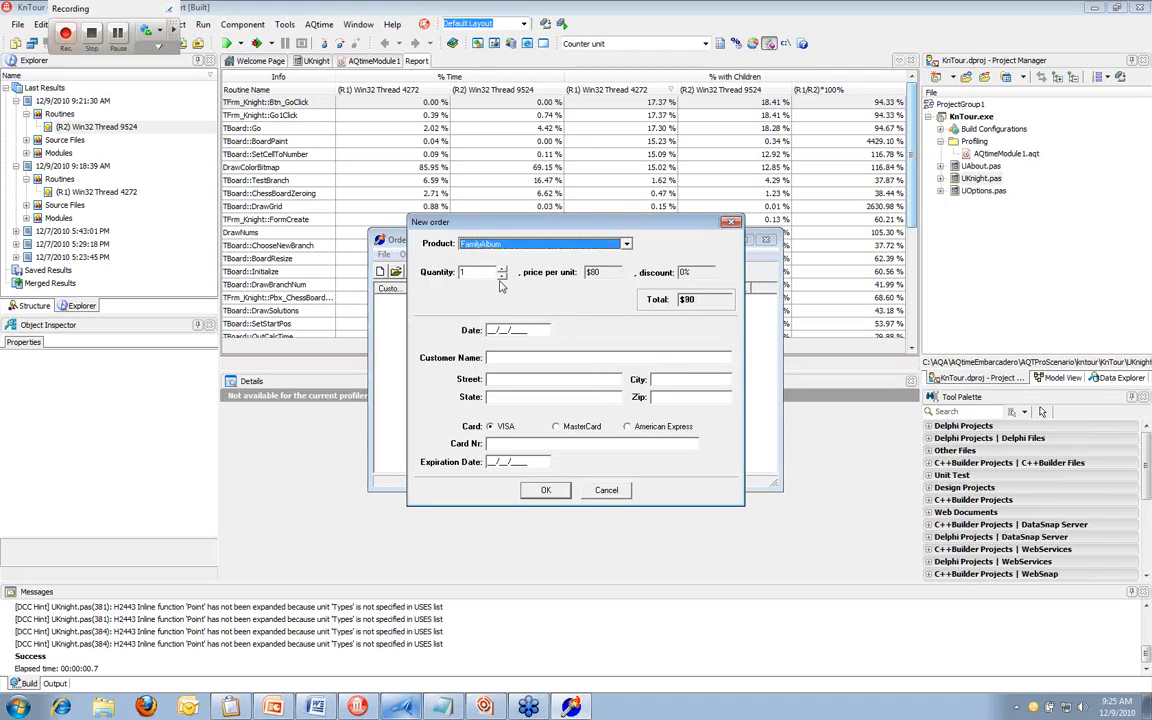
pyautogui.click(478, 278)
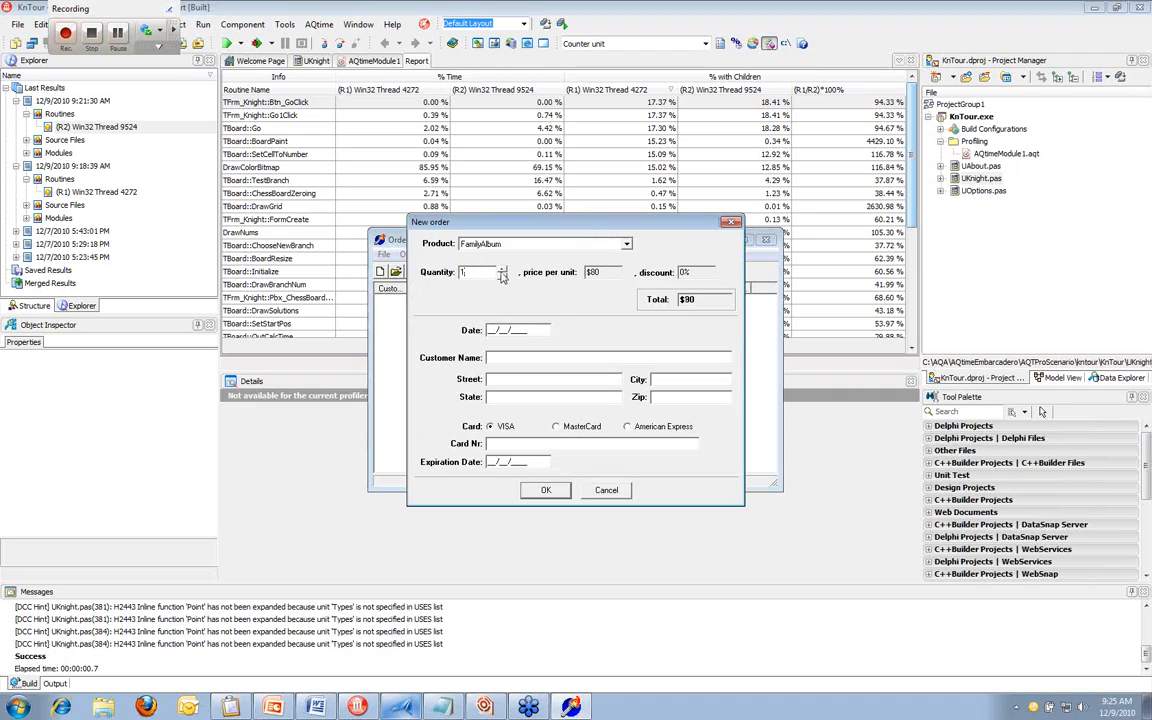
pyautogui.doubleClick(501, 270)
# Fill in the customer's name, street address and state in the new order
pyautogui.write('Barry')
pyautogui.write(' Allen')
pyautogui.write('1')
pyautogui.write(' My')
pyautogui.write(' Street')
pyautogui.click(506, 398)
pyautogui.write('NH')
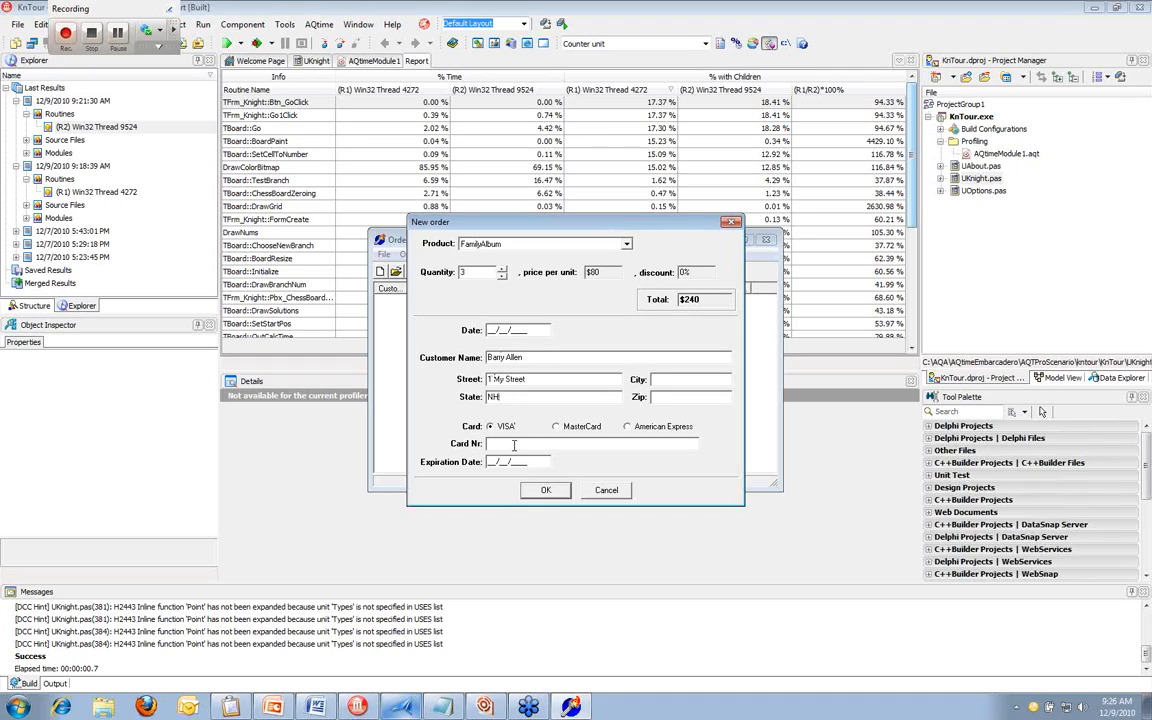
# Enter the card number and submit the order without filling in its dates
pyautogui.click(514, 445)
pyautogui.write('9')
pyautogui.click(547, 490)
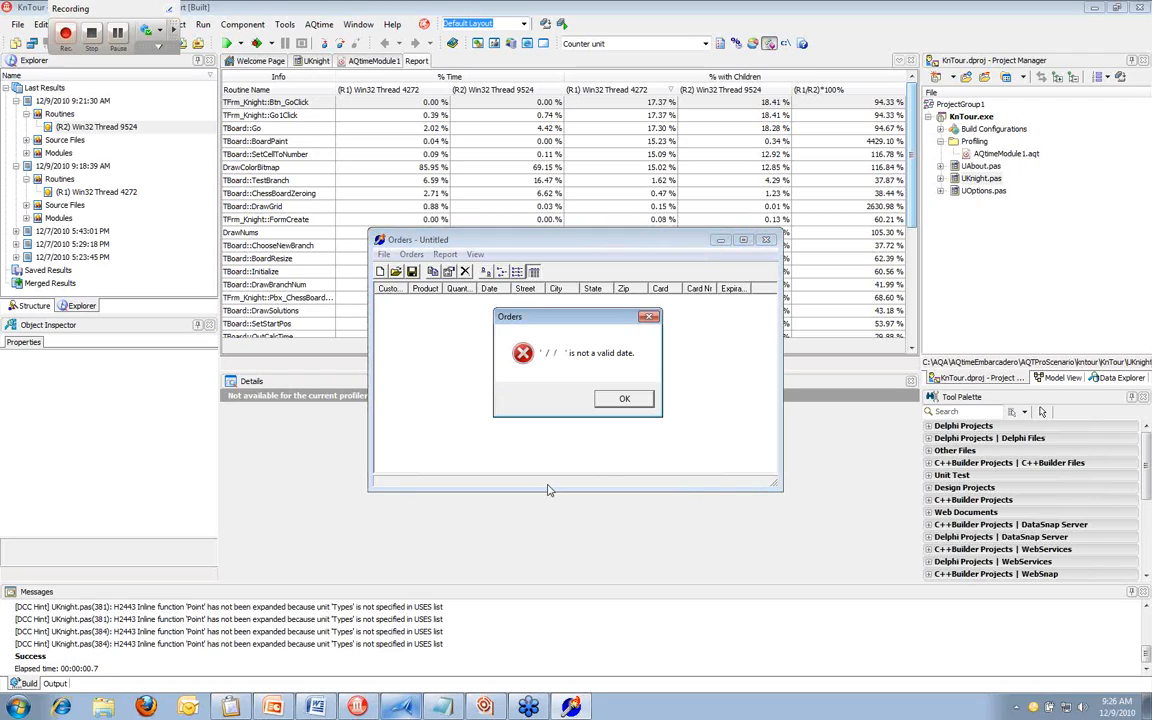
# Dismiss the error message, close the Orders application and stop recording the test
pyautogui.click(626, 399)
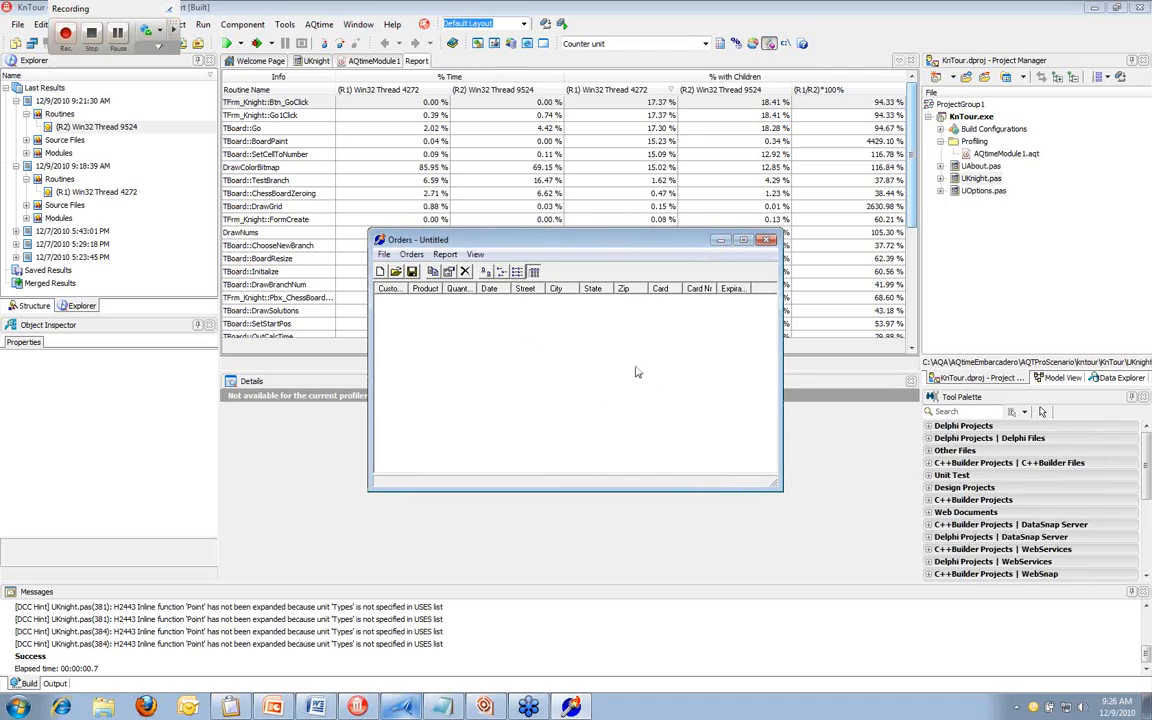
pyautogui.click(766, 243)
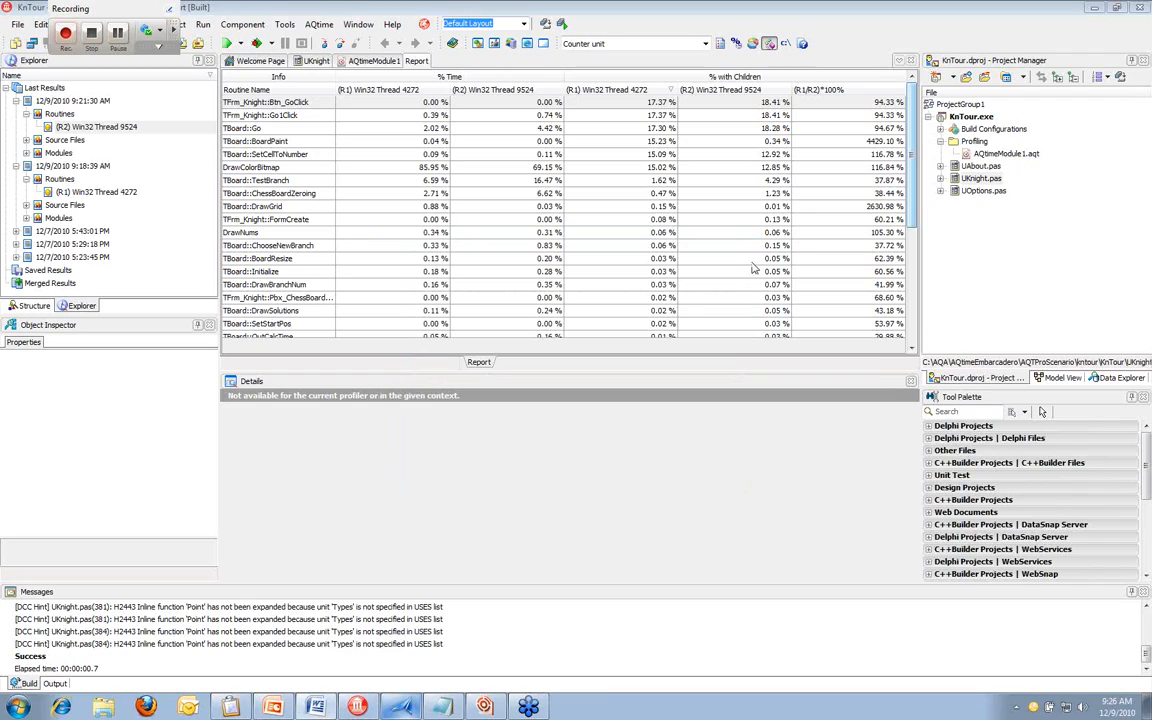
pyautogui.click(89, 35)
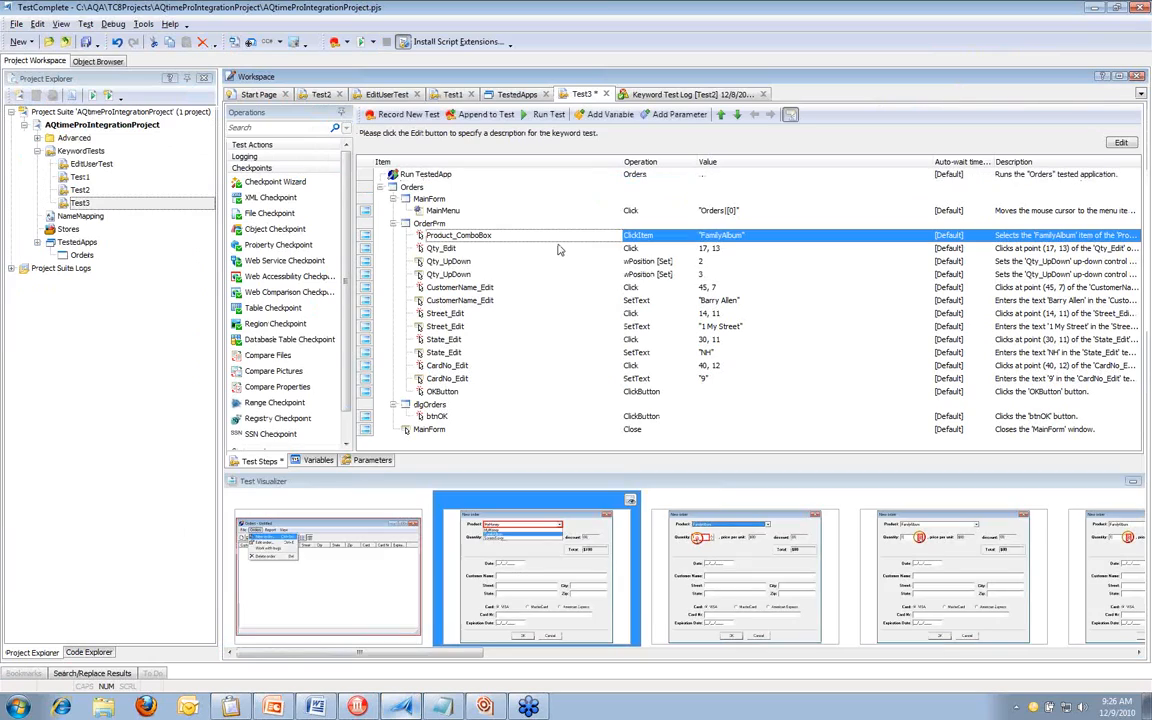
# Review the recorded Test3 operations for product, customer name and street, and save the project
pyautogui.click(646, 178)
pyautogui.click(732, 236)
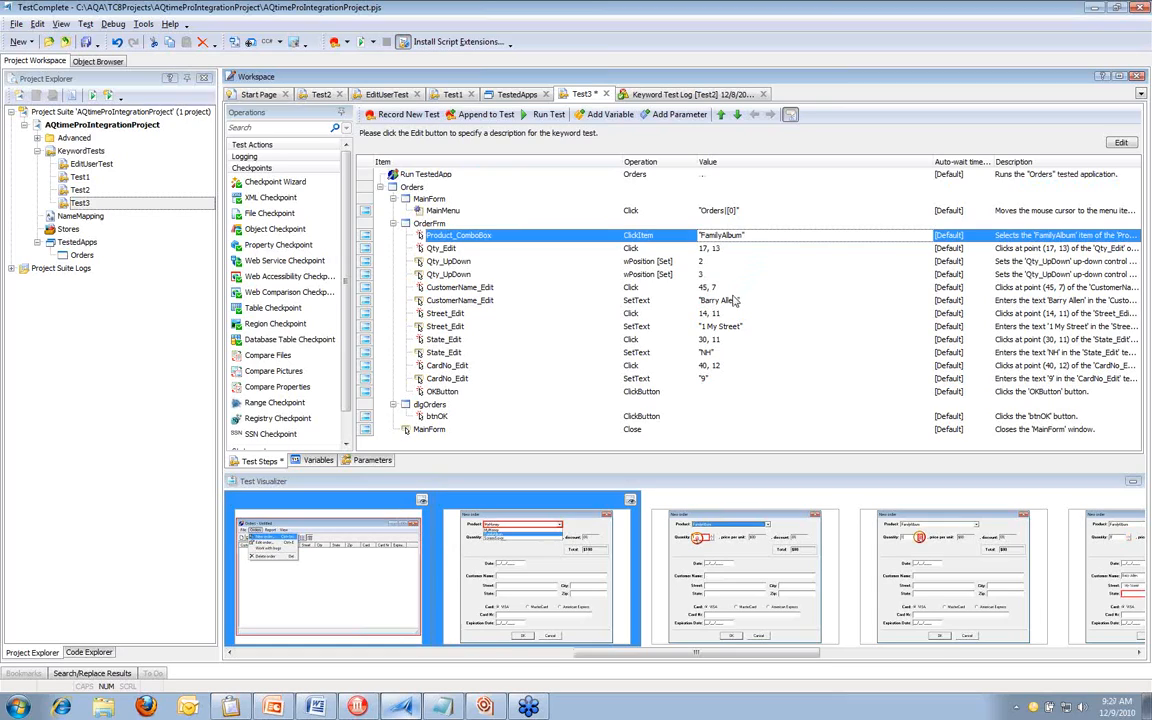
pyautogui.click(734, 300)
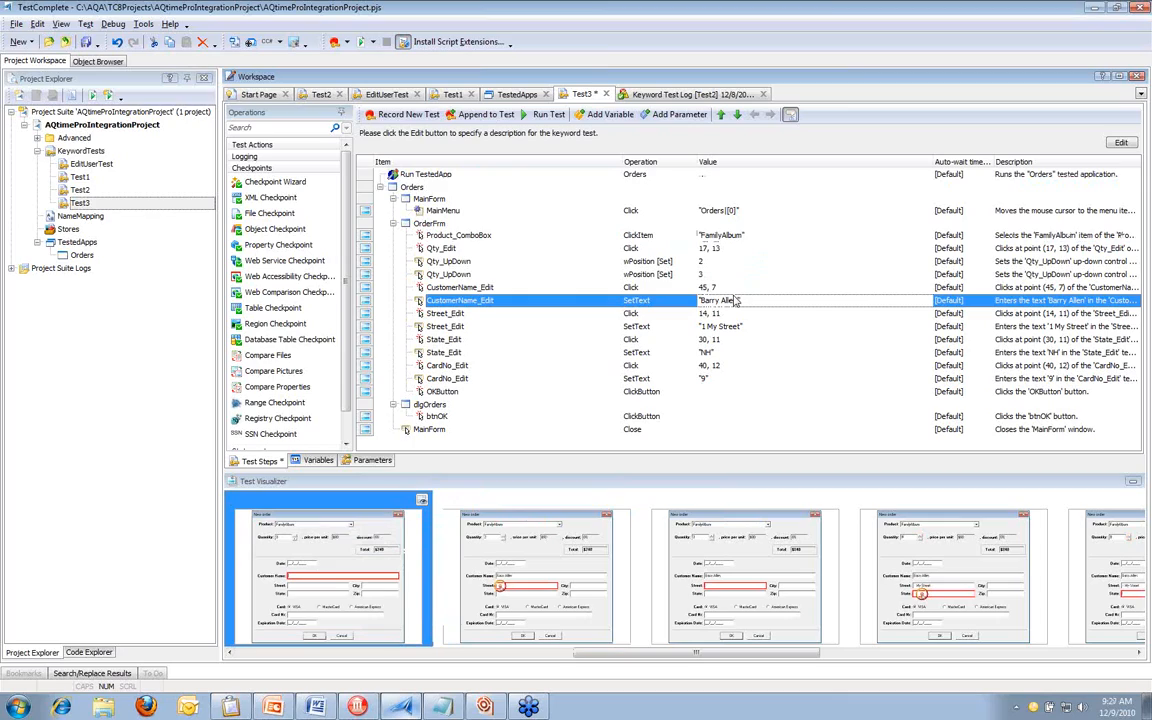
pyautogui.click(686, 327)
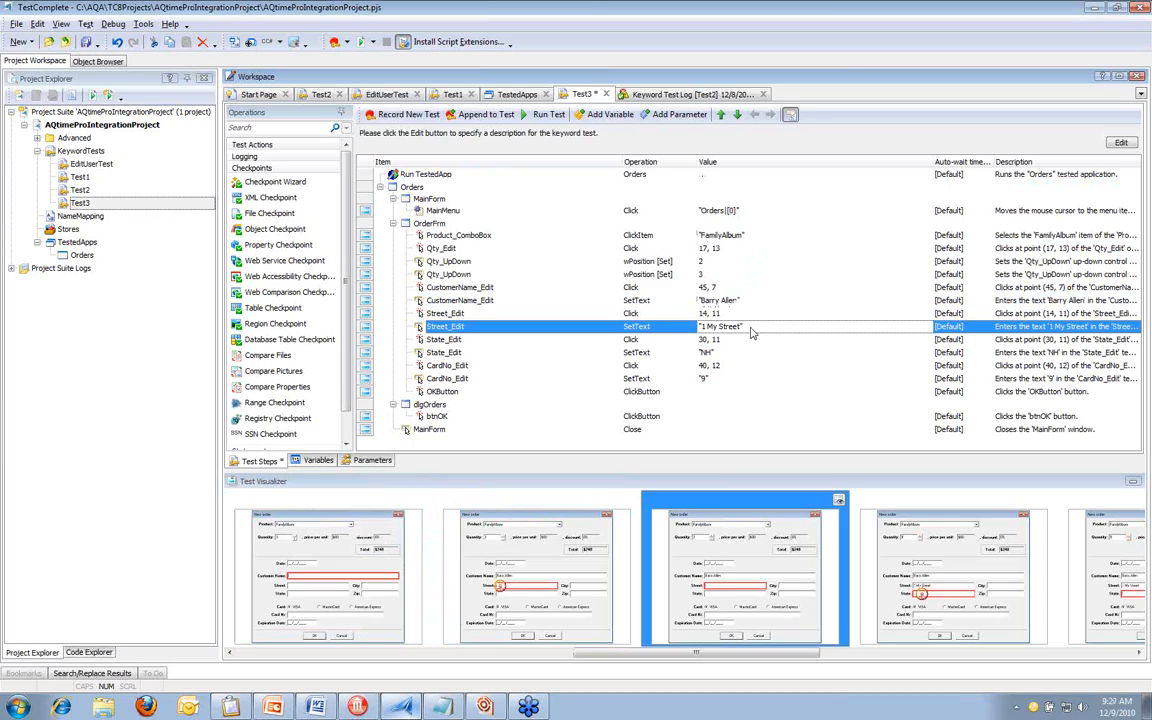
pyautogui.click(86, 42)
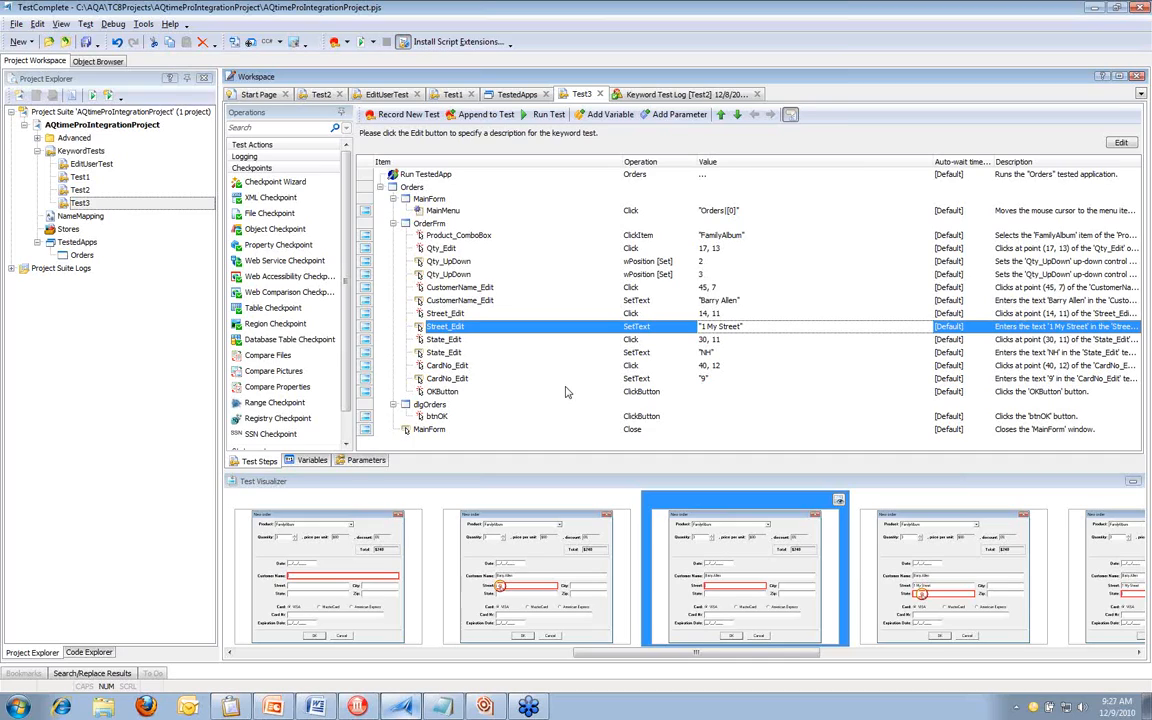
# Open the TestedApps list and set the Orders application's run mode to Profile
pyautogui.click(90, 245)
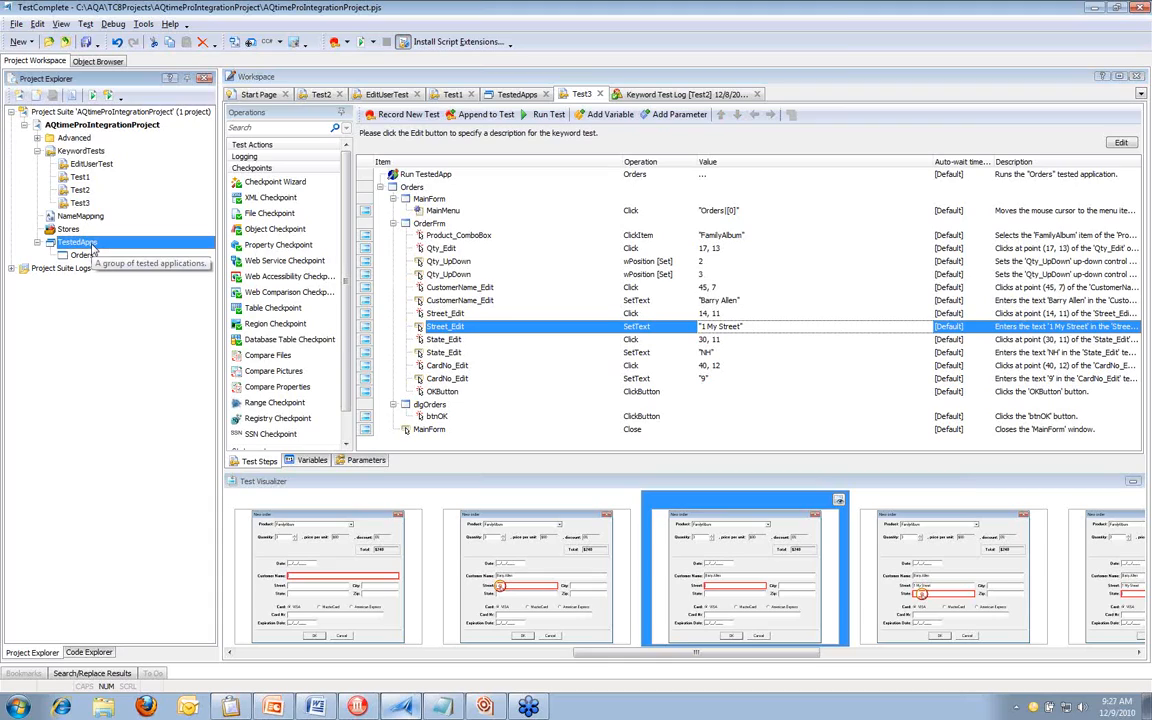
pyautogui.doubleClick(92, 246)
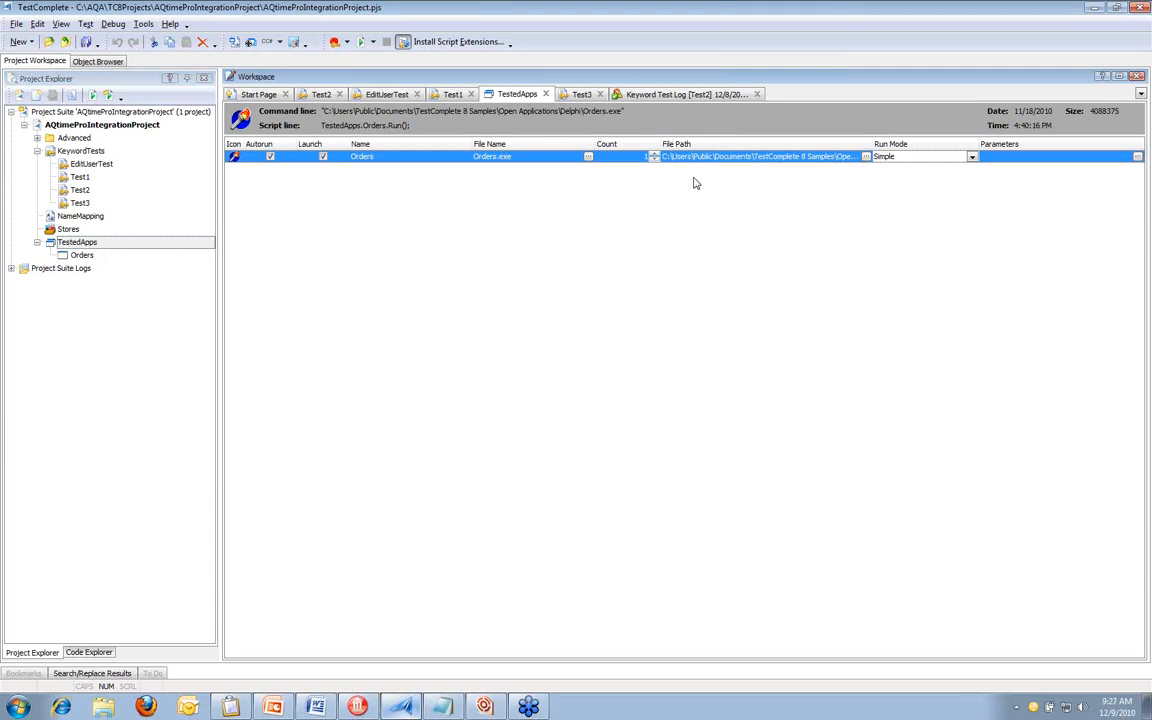
pyautogui.click(972, 158)
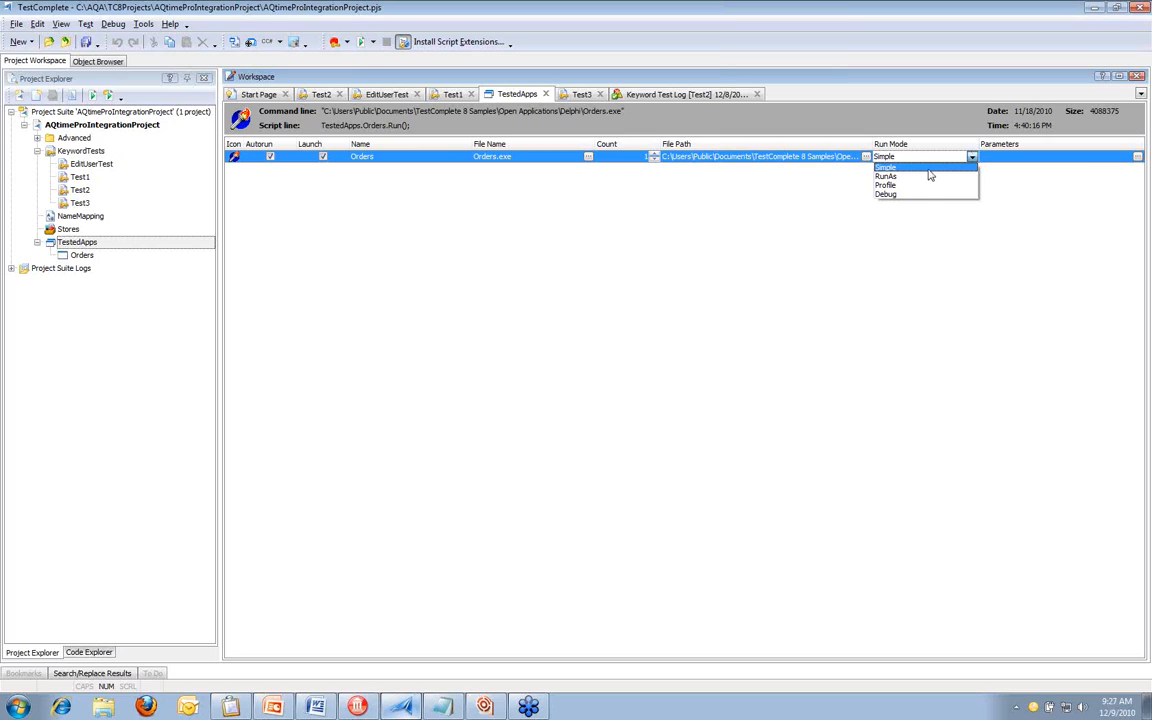
pyautogui.click(925, 186)
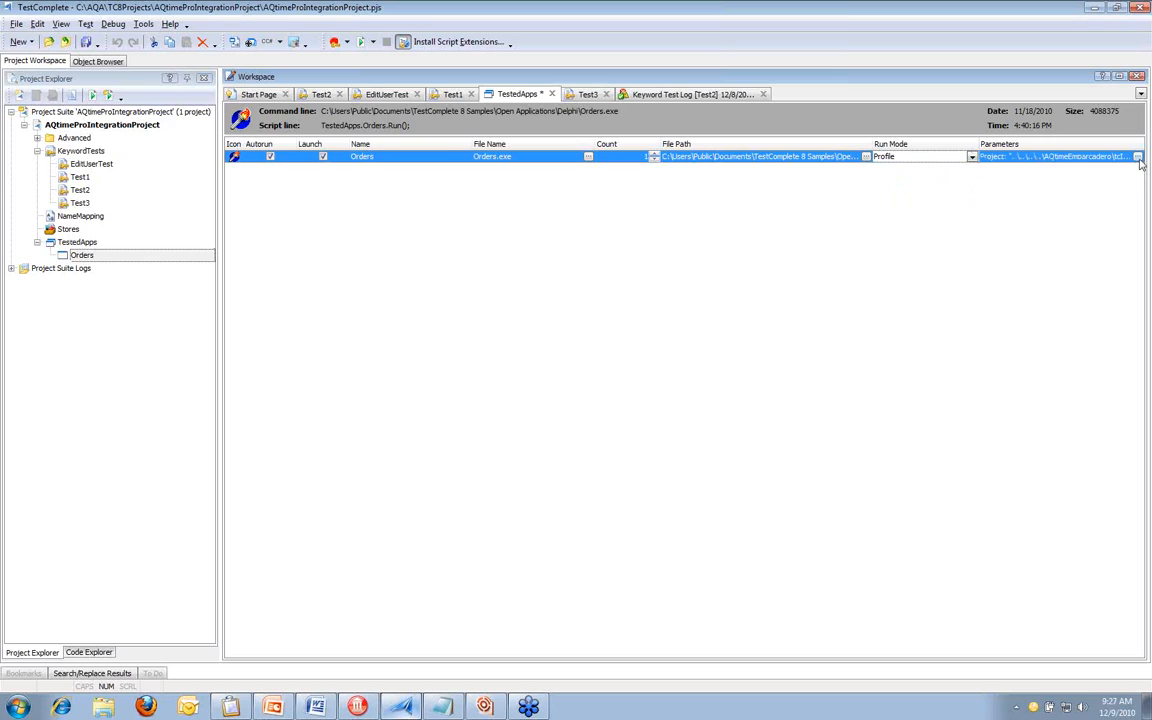
# Review the Profile mode parameters for Orders and accept version 7, Silent run mode and the tcIntegration.aqt AQtime project
pyautogui.click(1028, 156)
pyautogui.click(1138, 157)
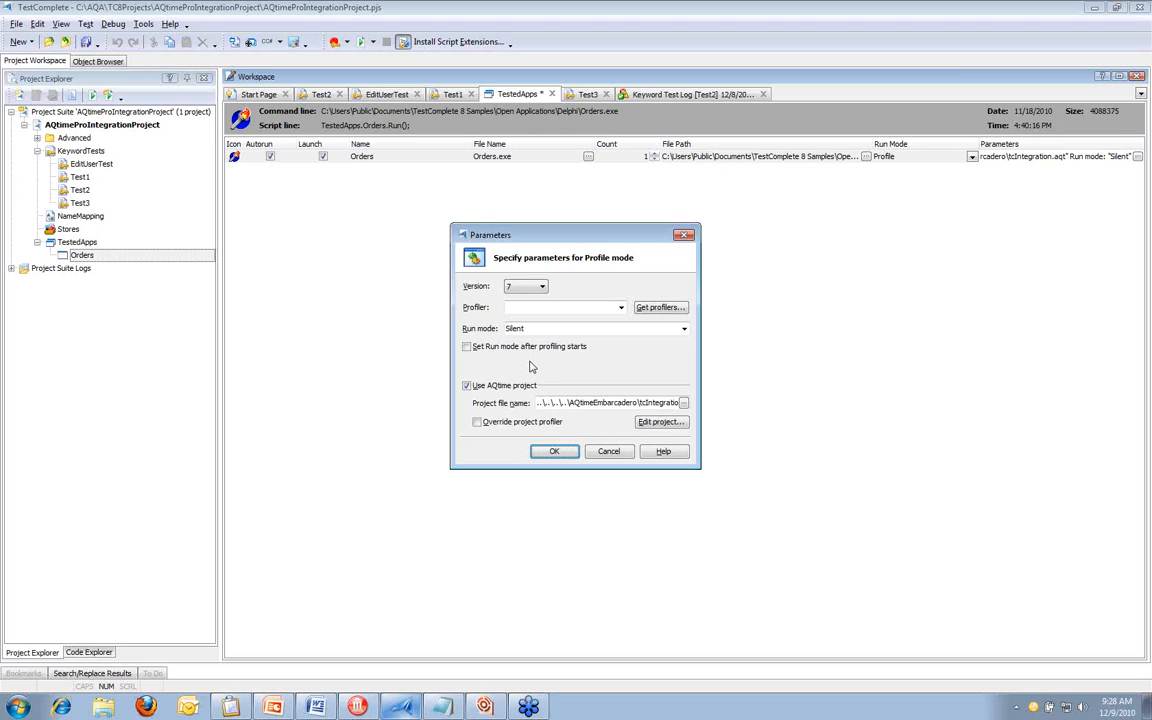
pyautogui.click(554, 451)
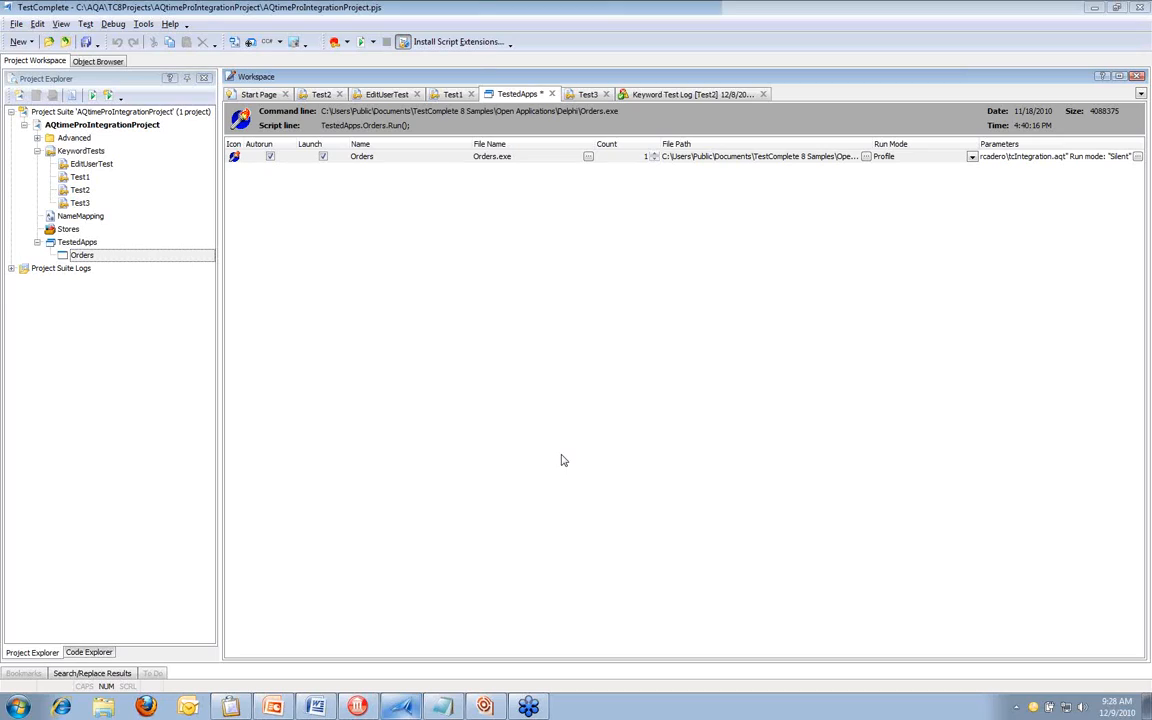
# Save the project and run the Test3 keyword test with Orders in Profile mode
pyautogui.click(86, 44)
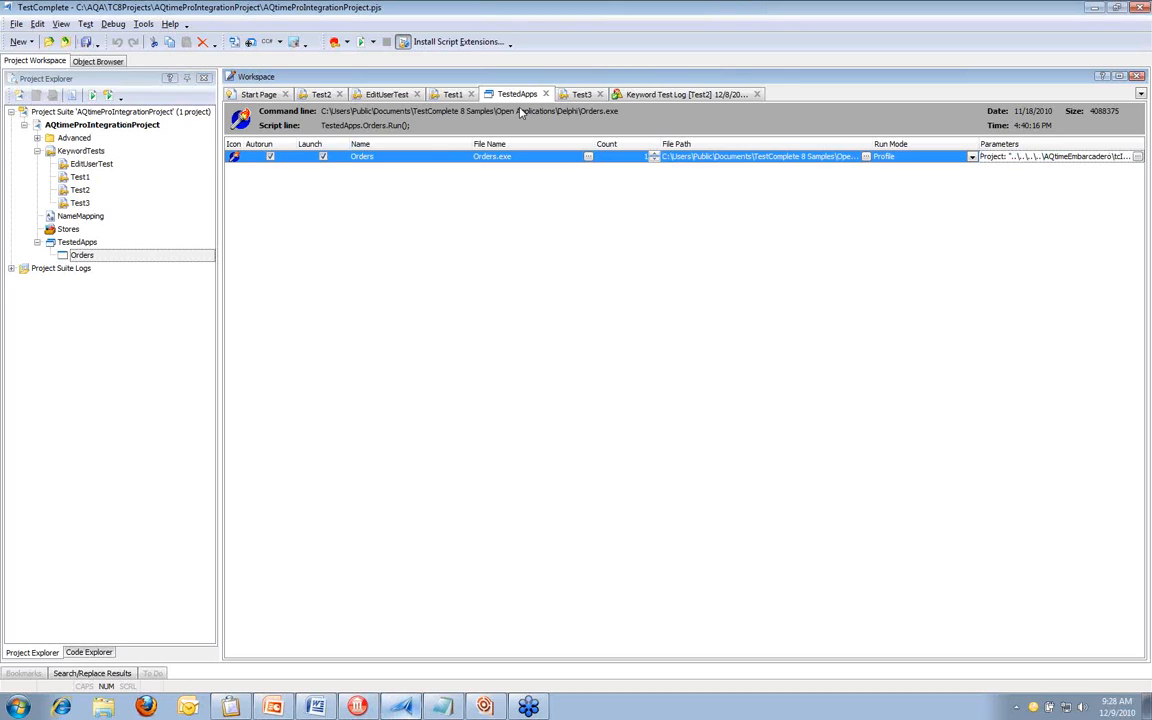
pyautogui.click(580, 96)
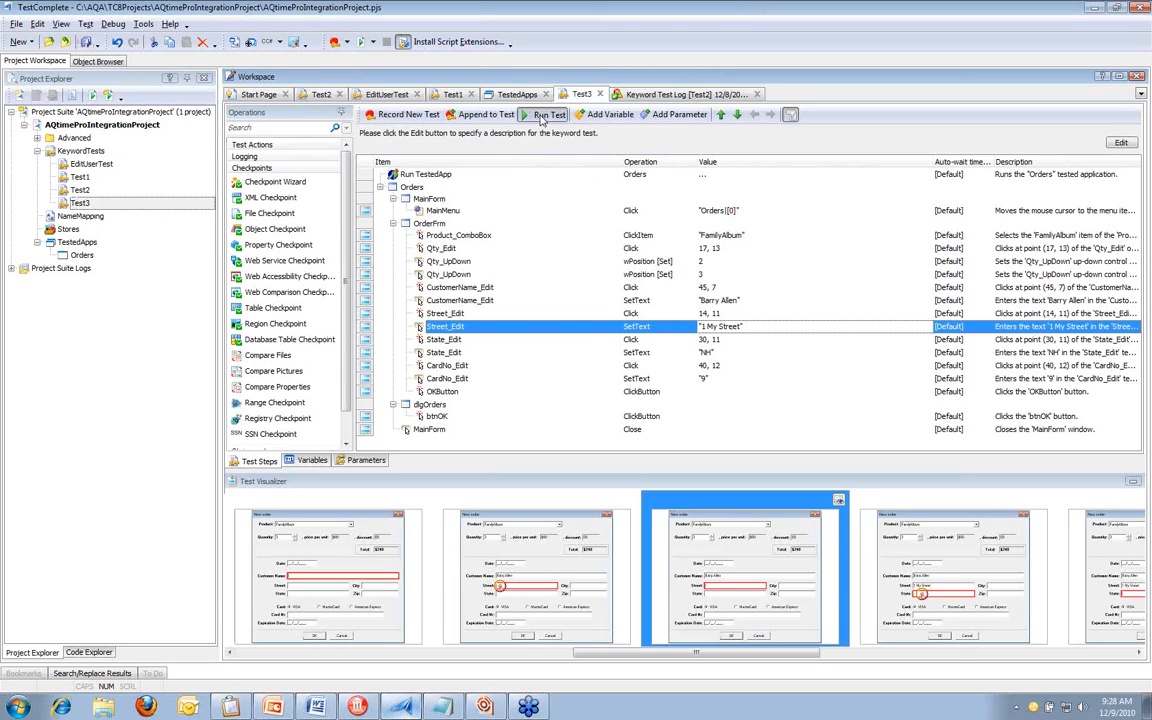
pyautogui.click(545, 115)
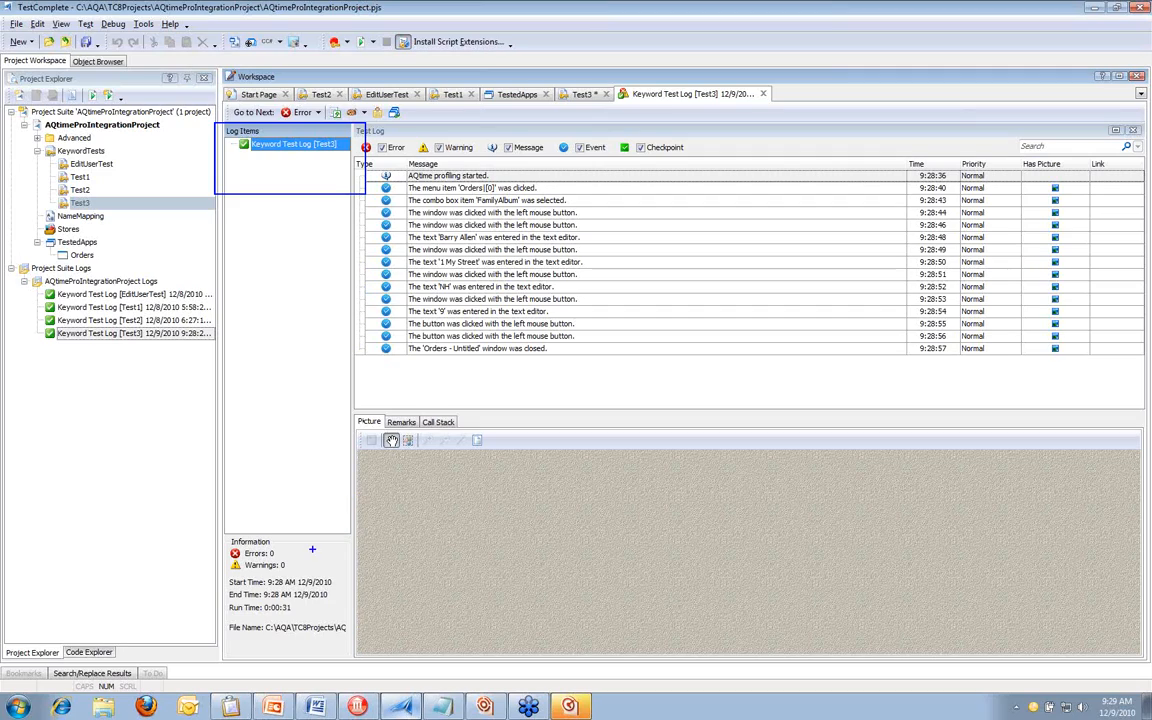
# Examine the Test3 log's summary and the remarks for the FamilyAlbum combo box event
pyautogui.moveTo(215, 540)
pyautogui.mouseDown()
pyautogui.moveTo(240, 560)
pyautogui.moveTo(314, 575)
pyautogui.moveTo(326, 606)
pyautogui.mouseUp()
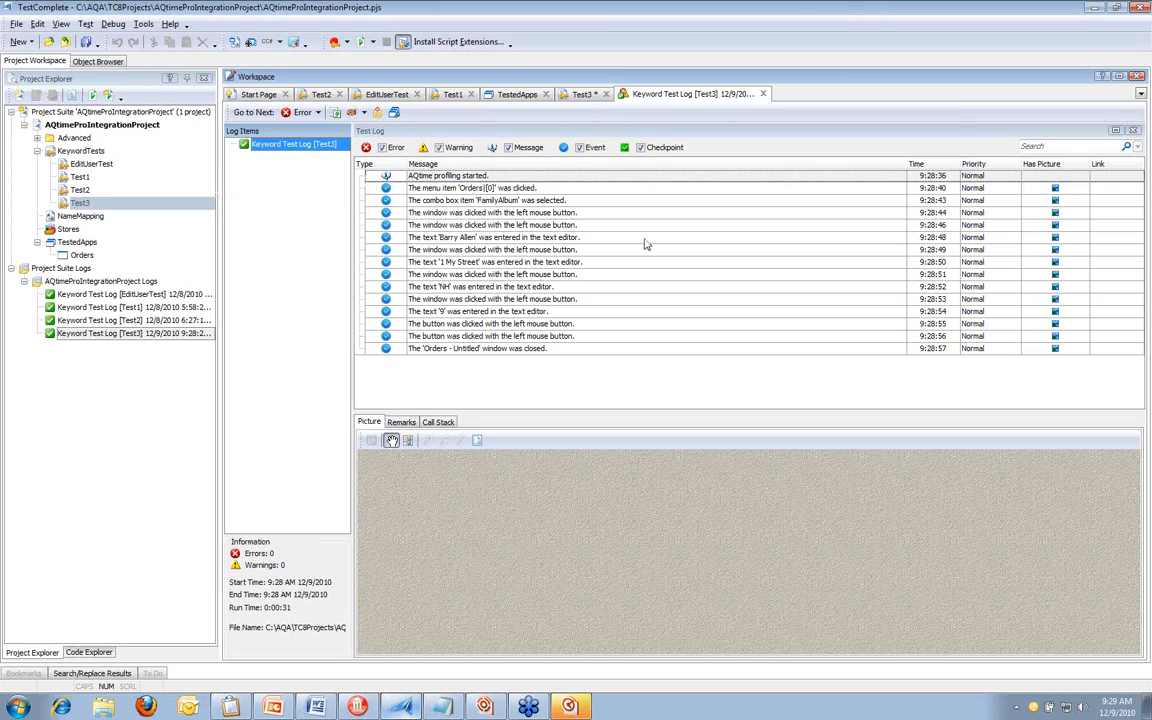
pyautogui.click(401, 422)
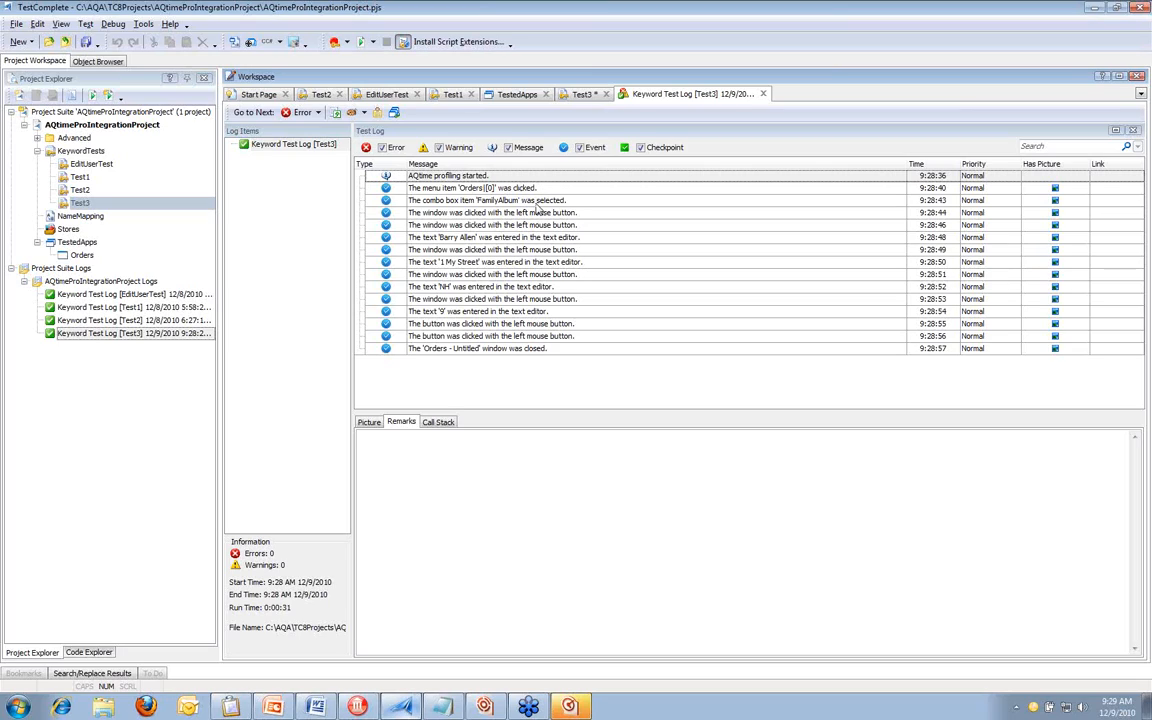
pyautogui.click(536, 201)
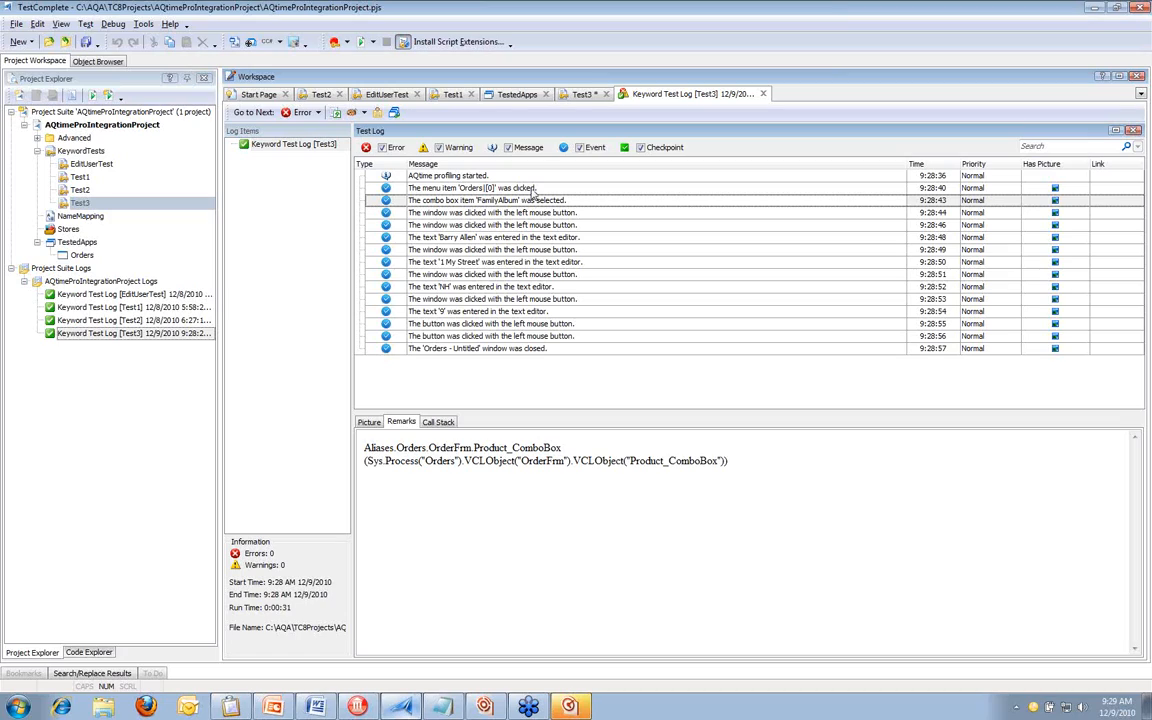
# Examine the Test3 log events and compare the expected and actual images for the customer name and 'NH' text entries
pyautogui.click(534, 189)
pyautogui.click(560, 201)
pyautogui.click(579, 240)
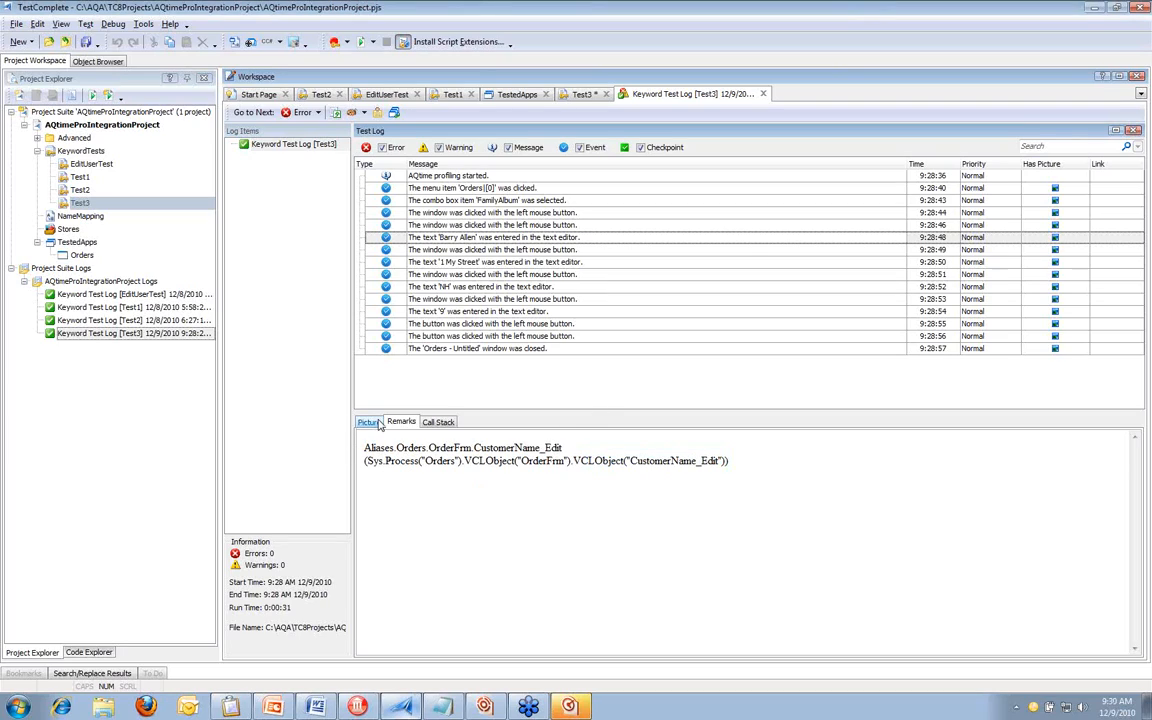
pyautogui.click(378, 423)
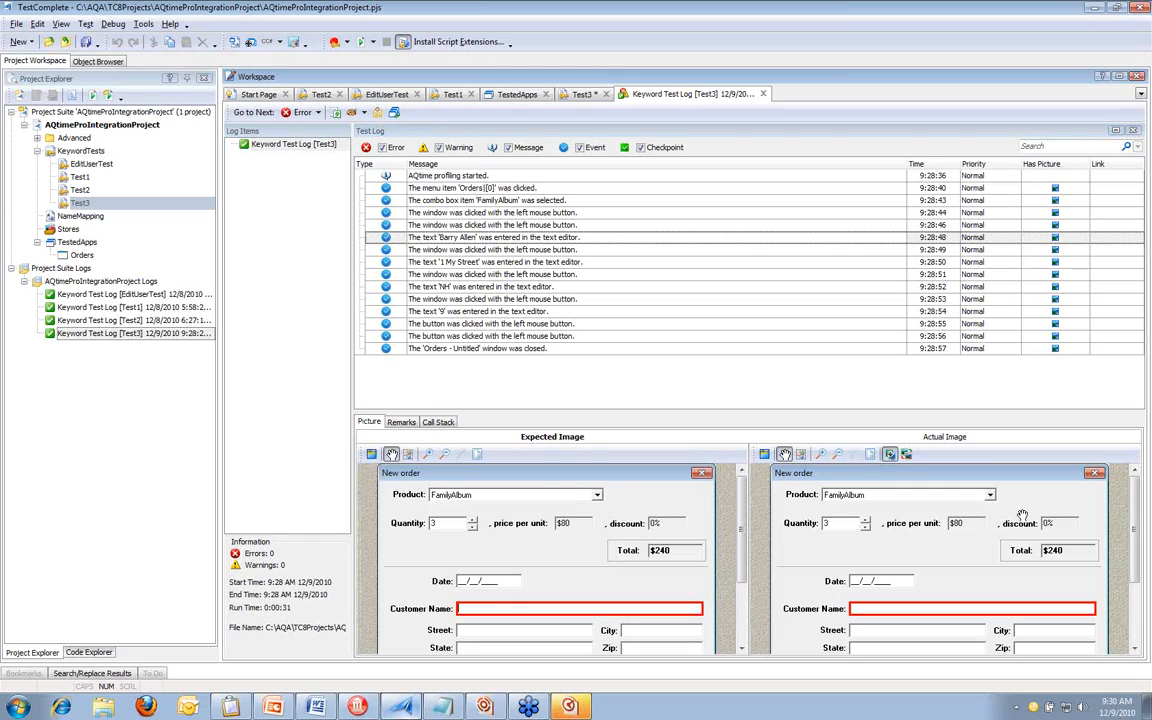
pyautogui.click(976, 514)
pyautogui.click(630, 551)
pyautogui.scroll(-1, 615, 551)
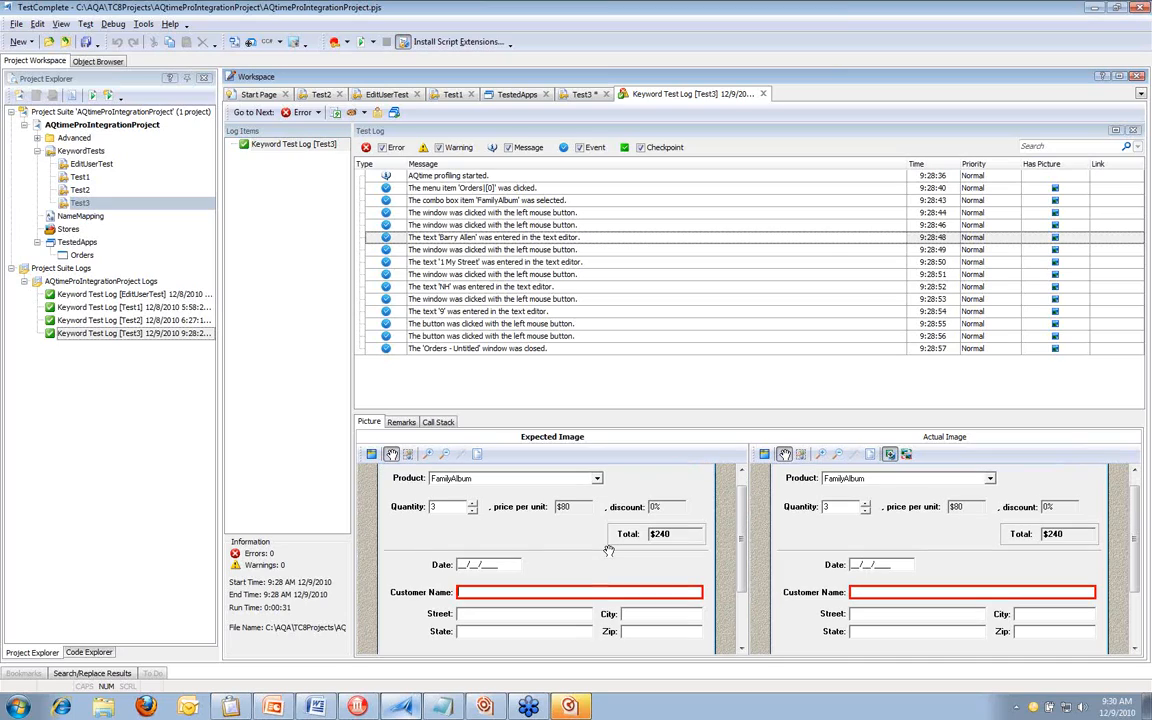
pyautogui.scroll(-2, 609, 551)
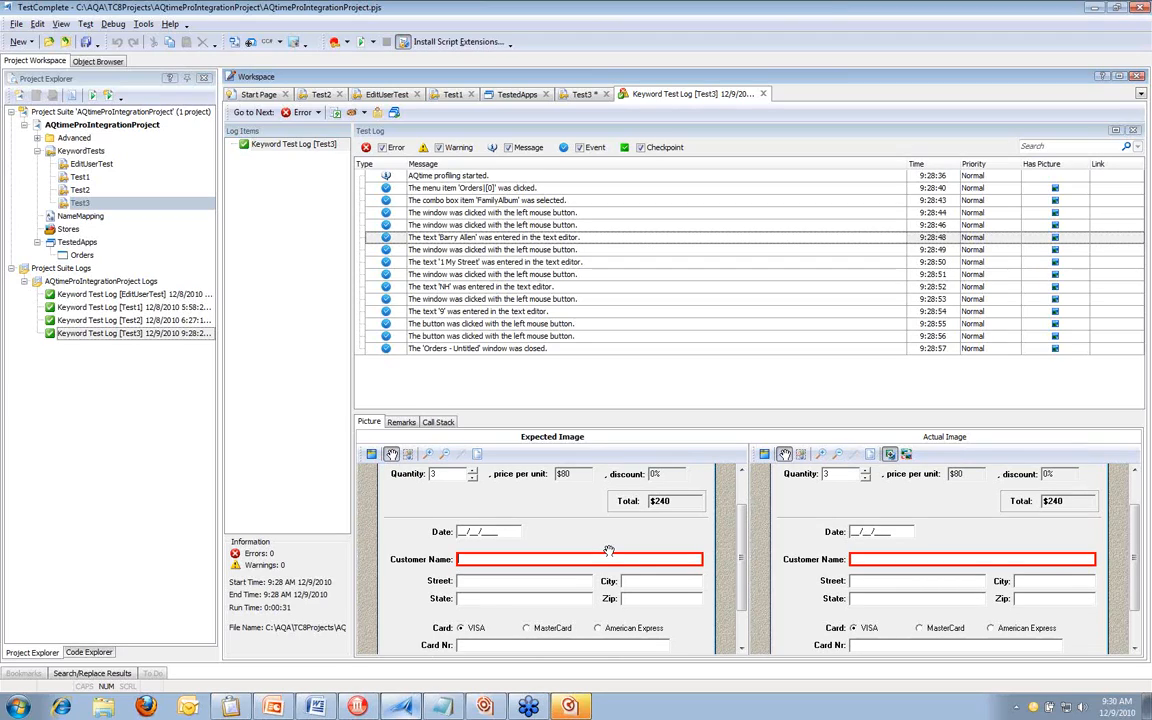
pyautogui.rightClick(272, 146)
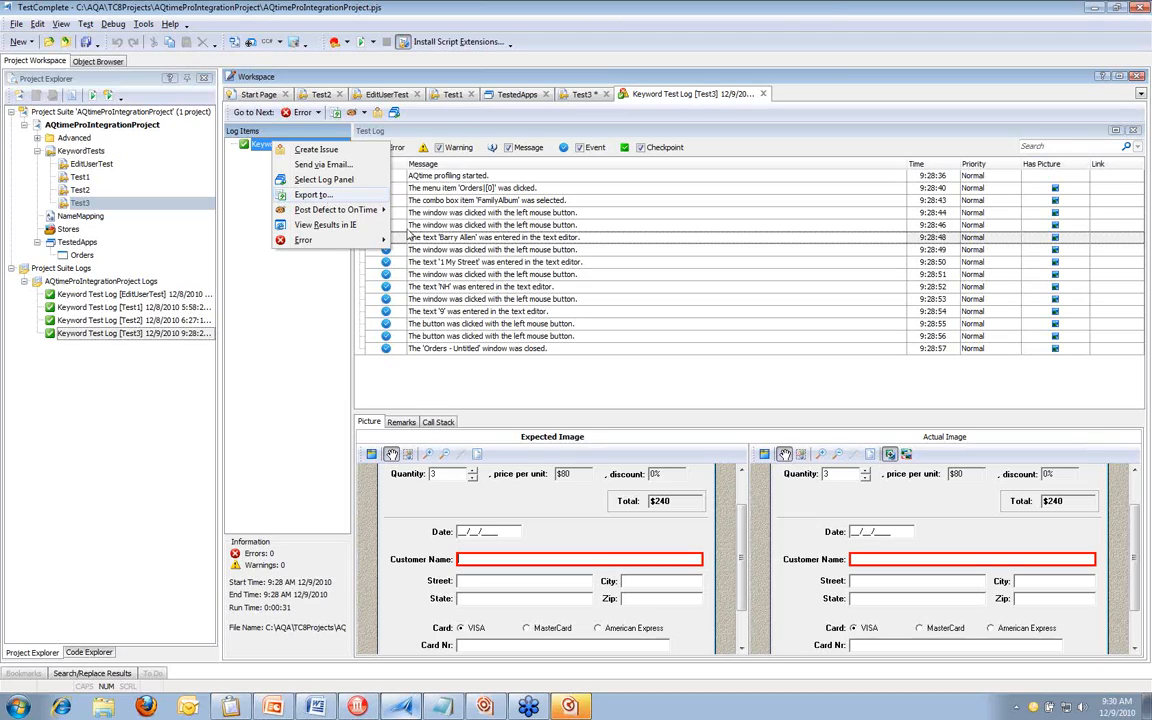
pyautogui.click(518, 292)
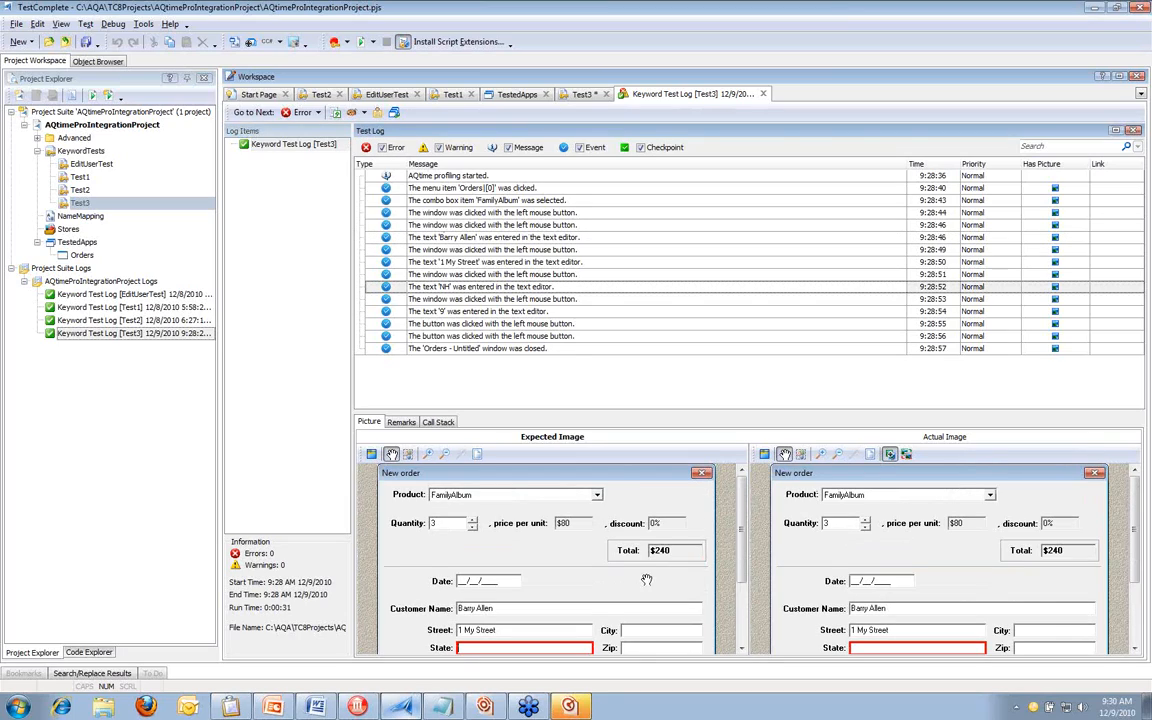
# Switch to AQtime and review the Light Coverage Profiler summary's coverage by routines and by lines for the latest run
pyautogui.click(572, 709)
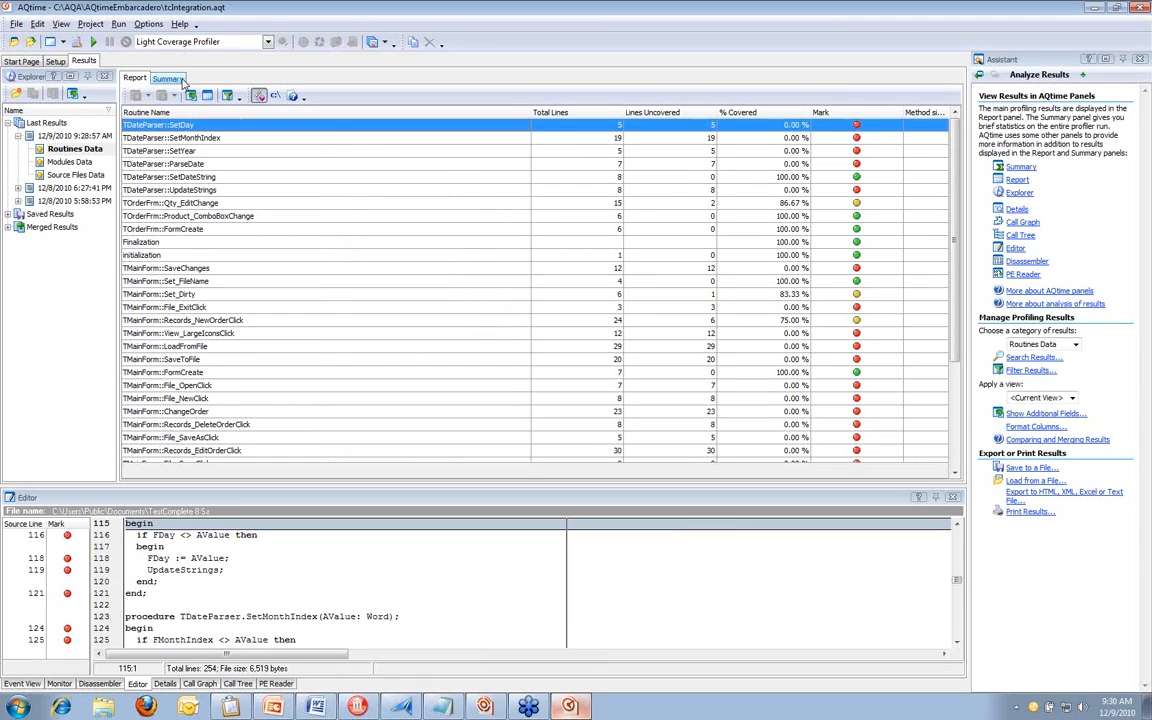
pyautogui.click(181, 80)
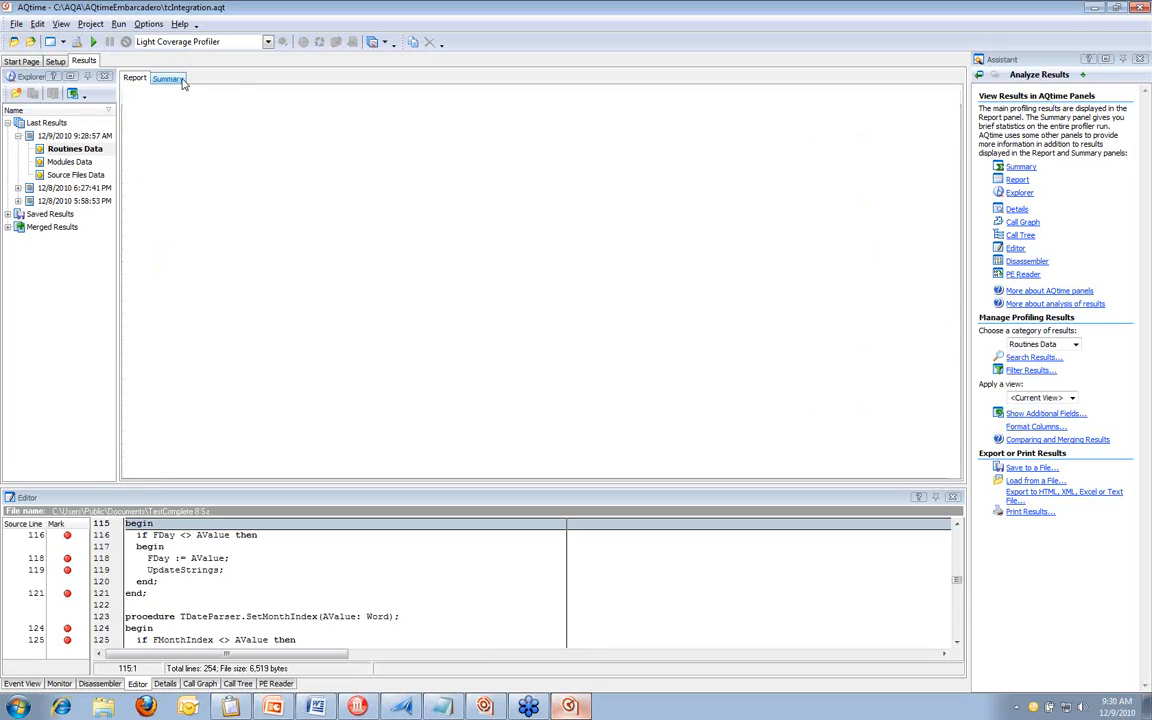
pyautogui.moveTo(269, 203); pyautogui.dragTo(326, 203)
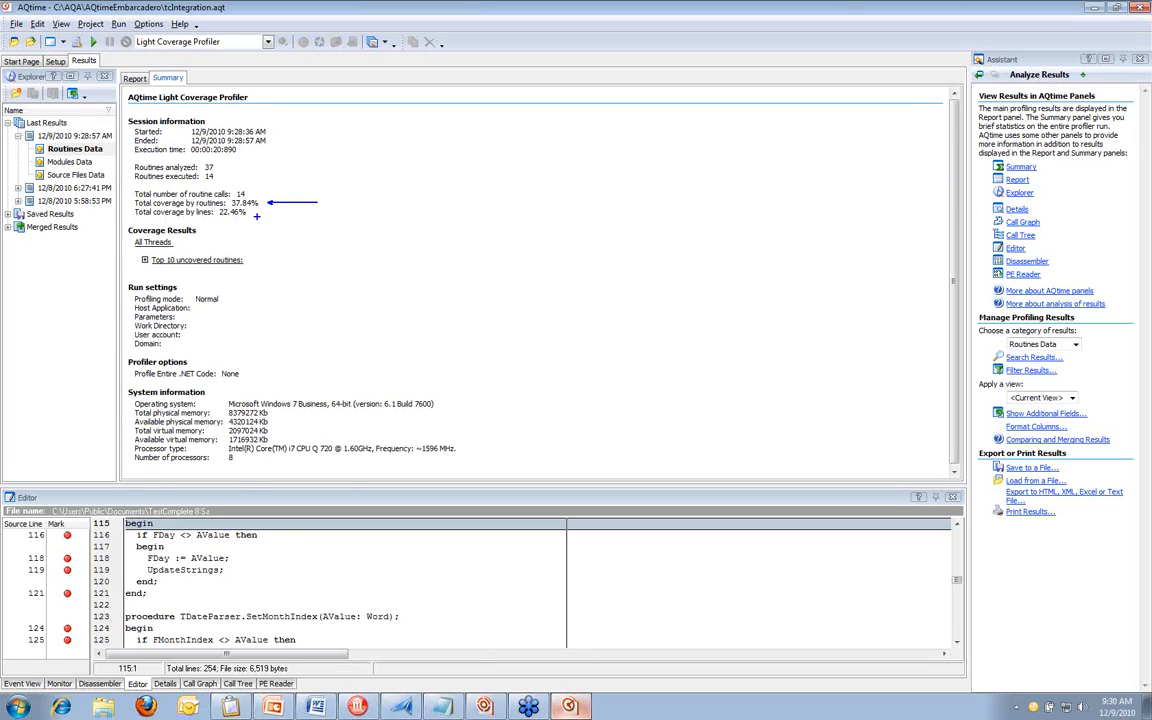
pyautogui.moveTo(254, 212); pyautogui.dragTo(287, 212)
pyautogui.press('Escape')
# Open the routines report and inspect the coverage of TDateParser::SetDateString and TOrderFrm::Qty_EditChange
pyautogui.click(138, 84)
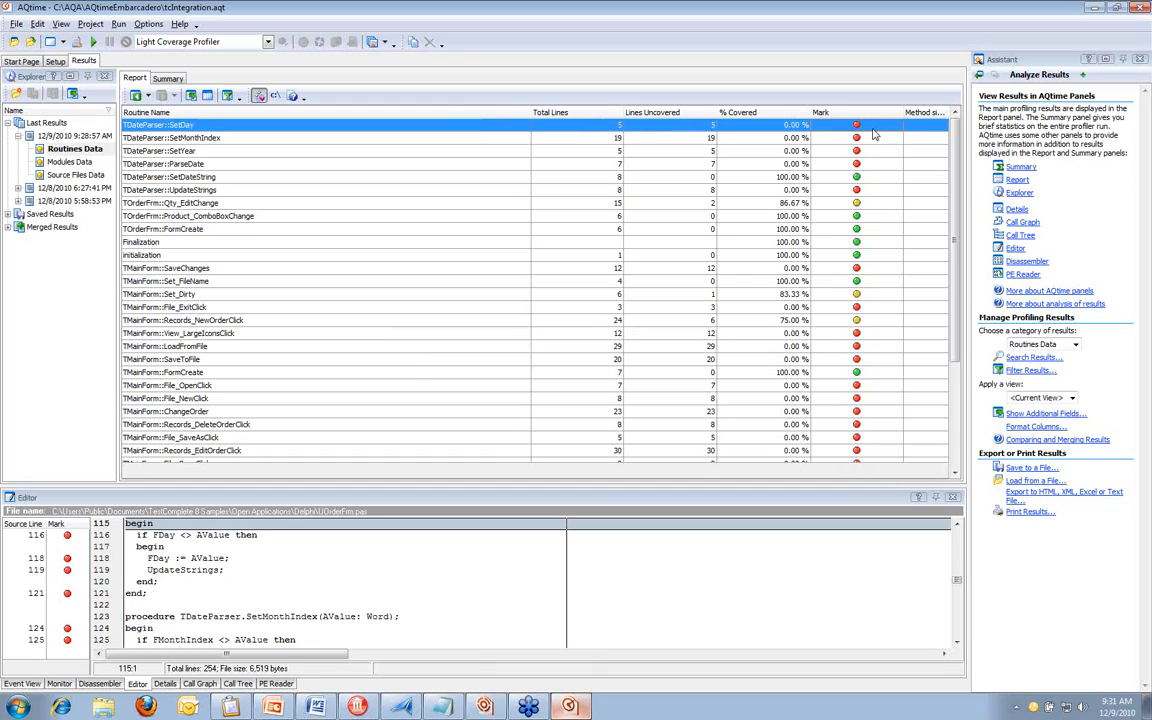
pyautogui.click(872, 176)
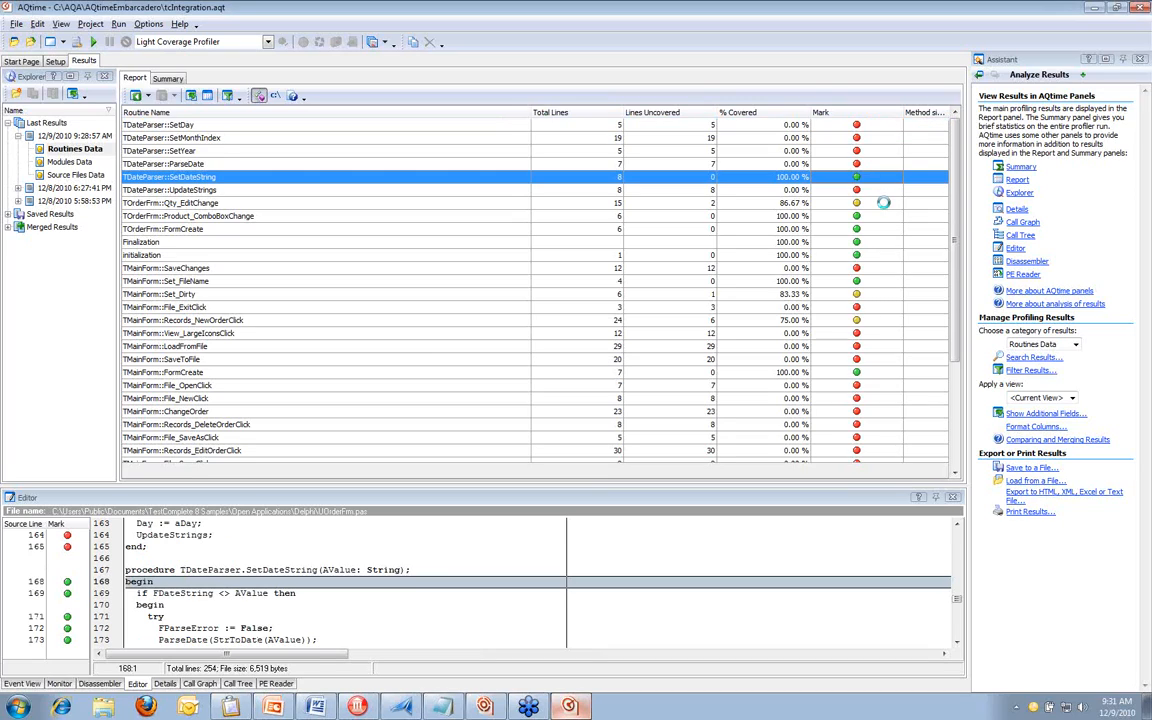
pyautogui.click(883, 202)
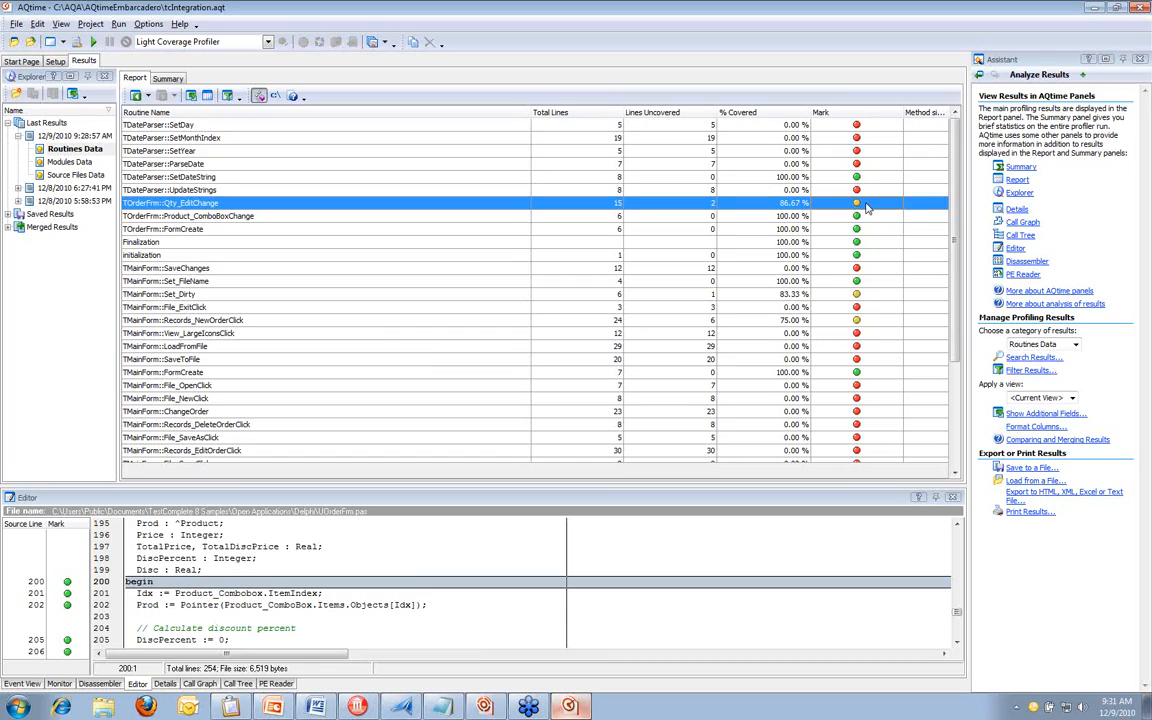
# Examine the line coverage marks in the Qty_EditChange source code, from the procedure header to the discount condition on line 206
pyautogui.click(232, 582)
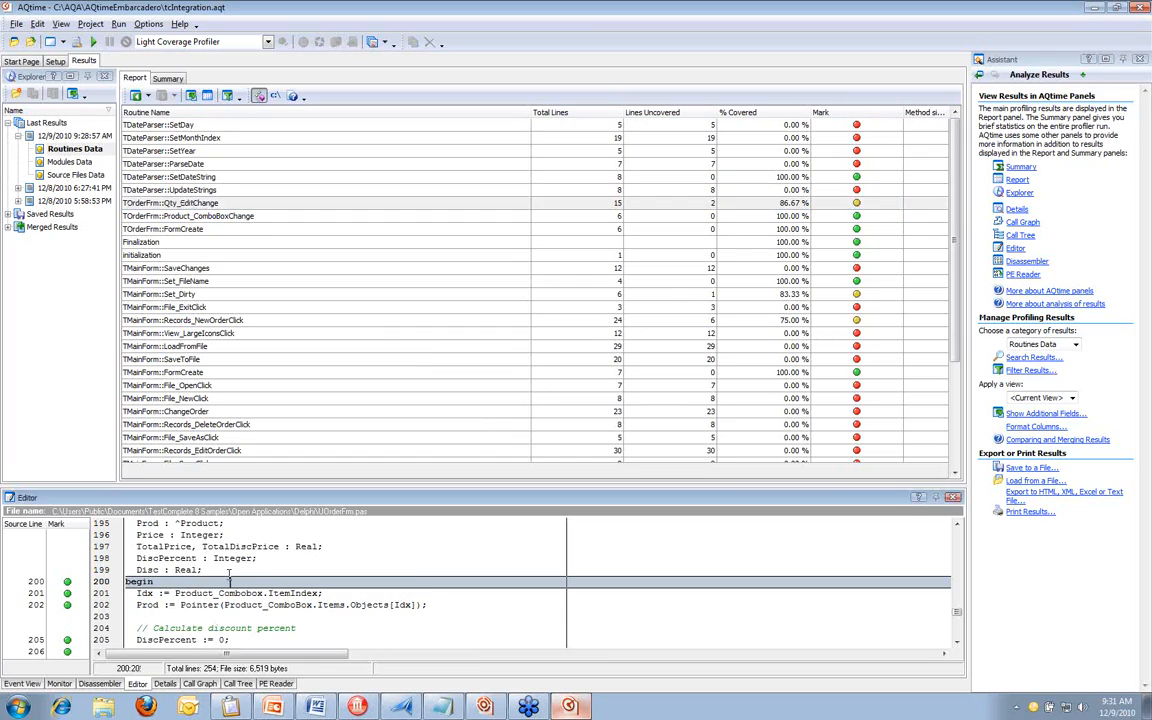
pyautogui.scroll(-2, 229, 573)
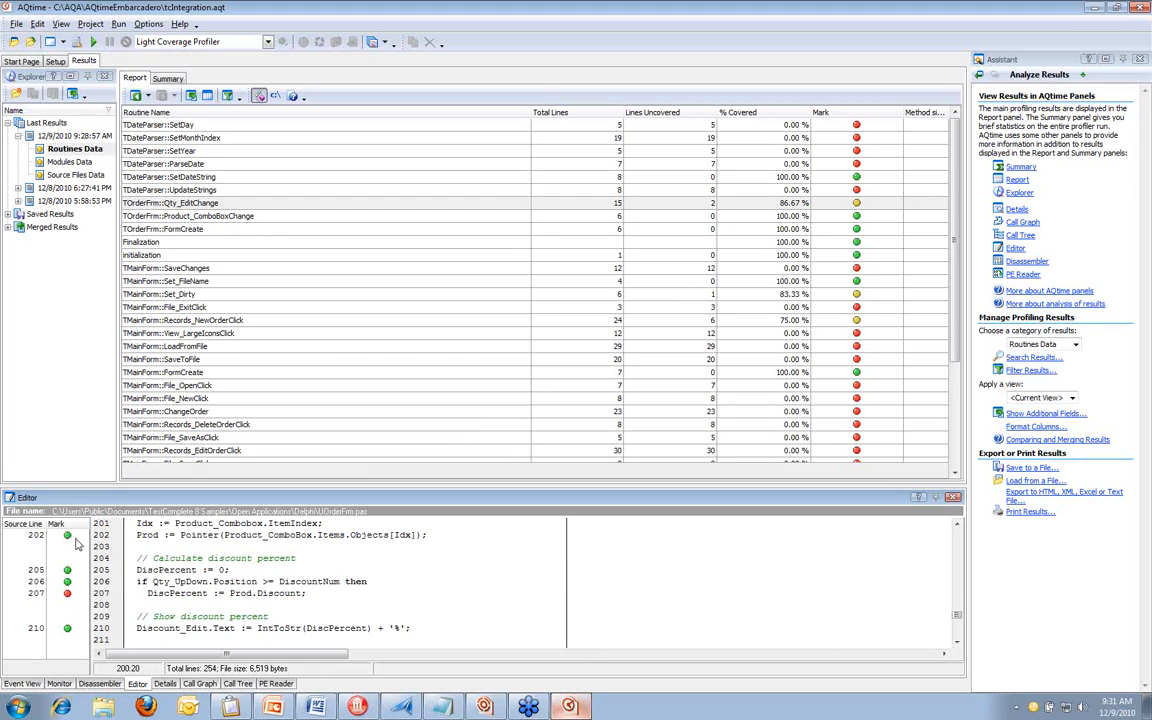
pyautogui.scroll(1, 146, 541)
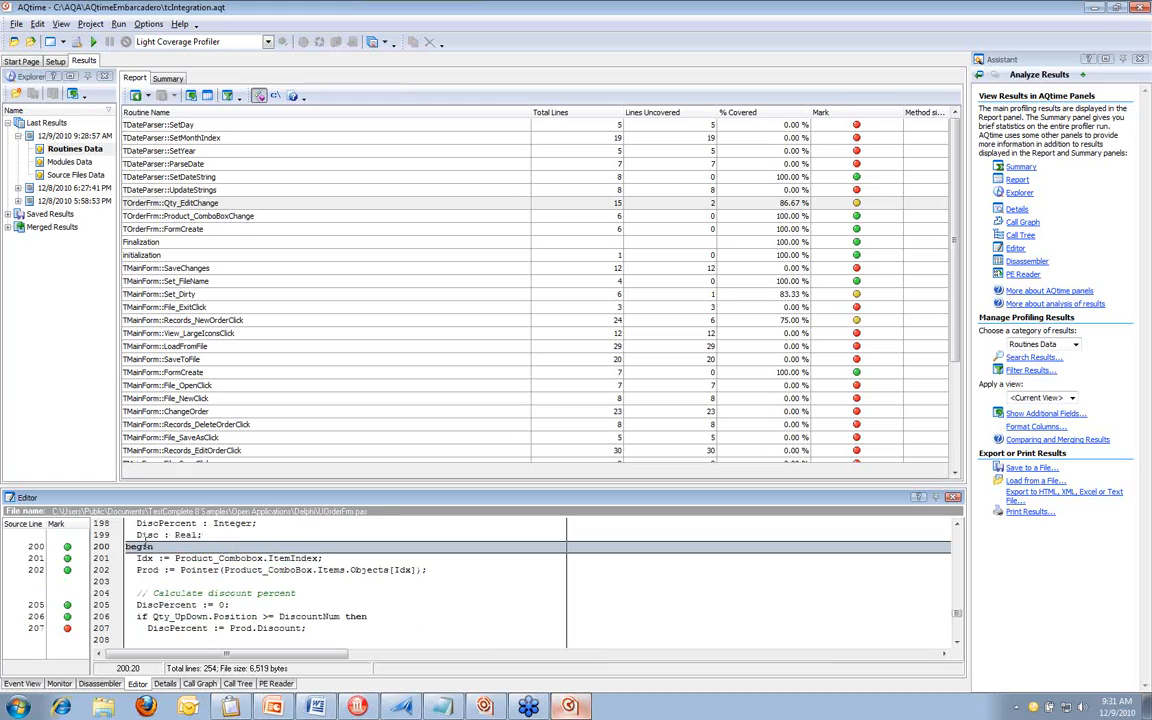
pyautogui.scroll(1, 146, 541)
pyautogui.scroll(2, 146, 541)
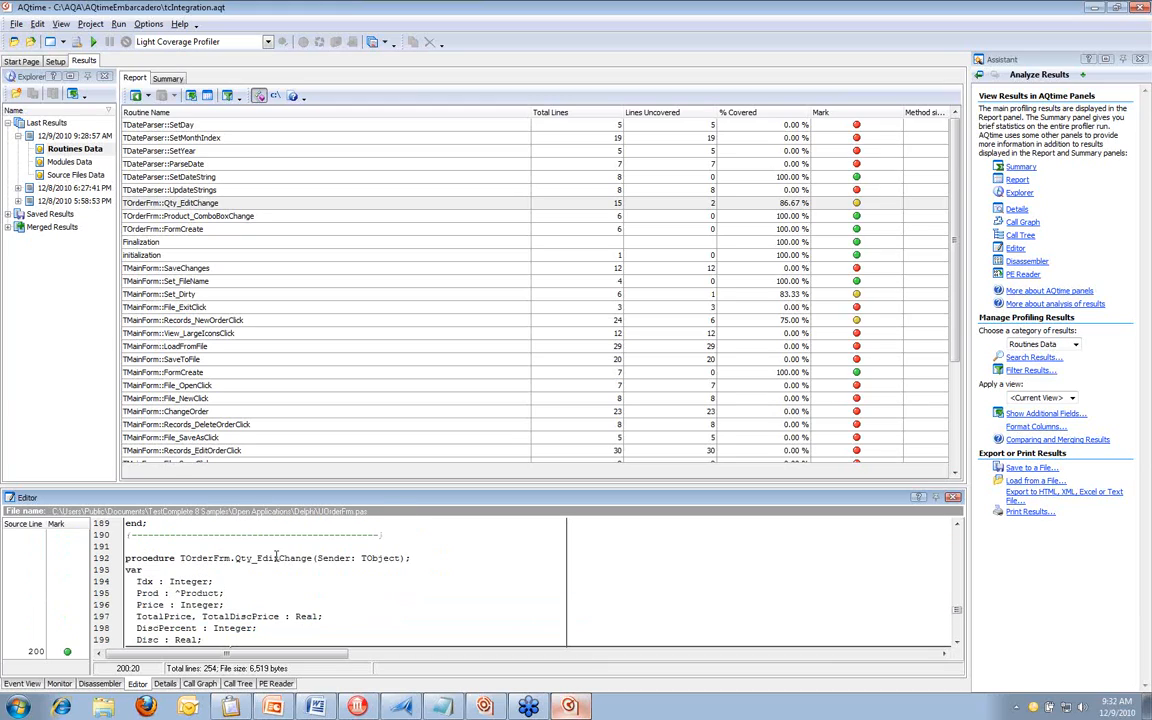
pyautogui.click(276, 557)
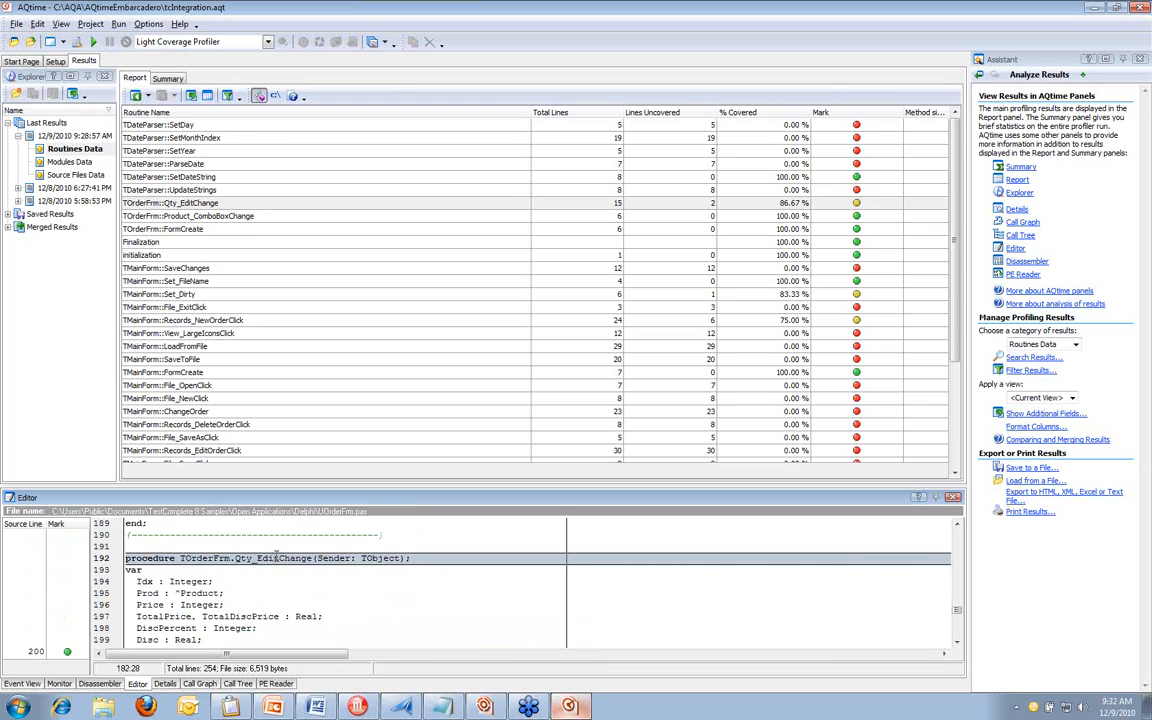
pyautogui.scroll(-3, 276, 557)
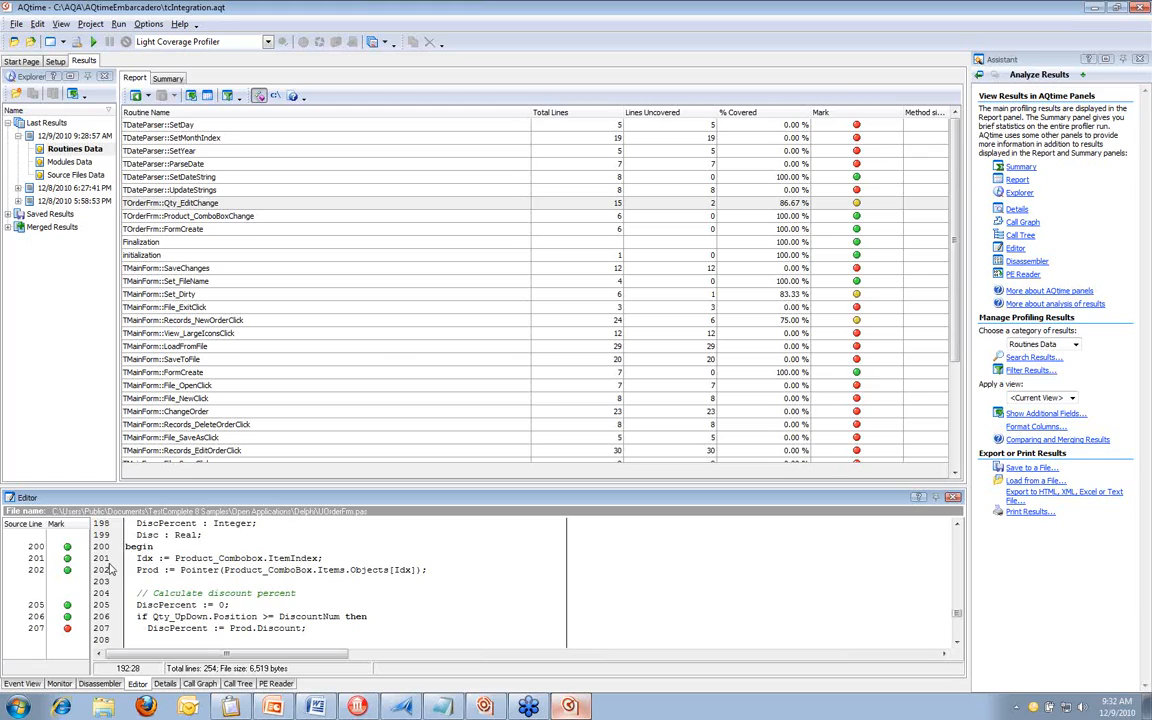
pyautogui.scroll(-1, 112, 569)
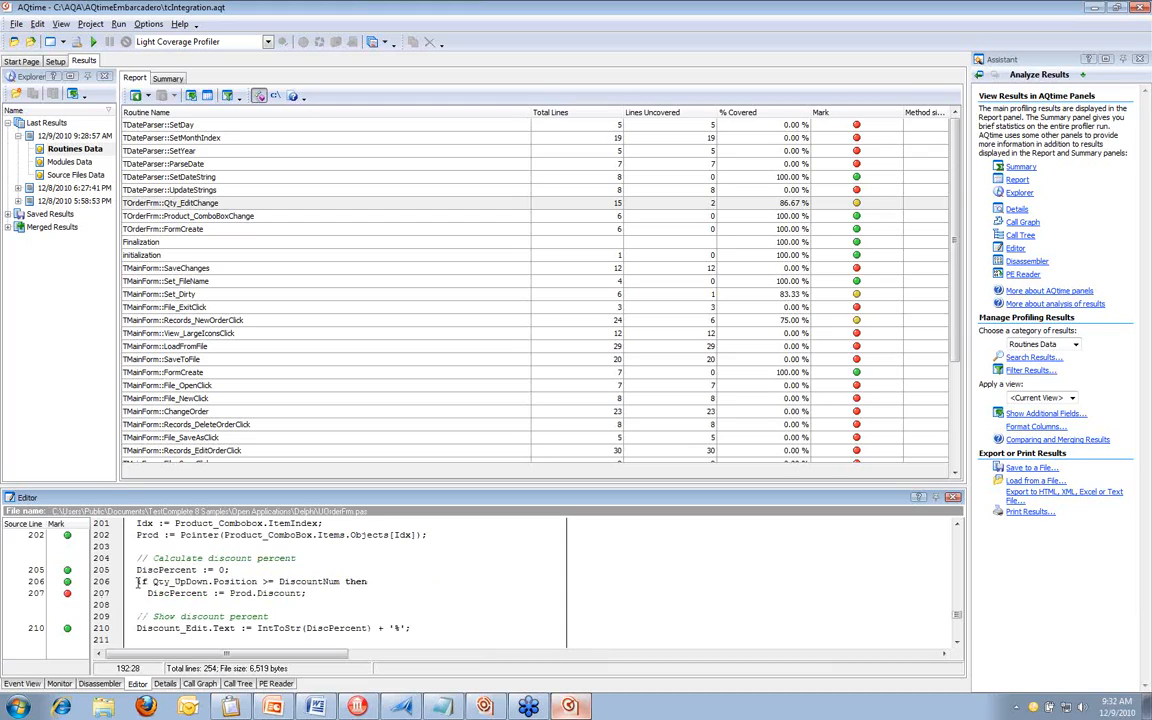
pyautogui.click(137, 581)
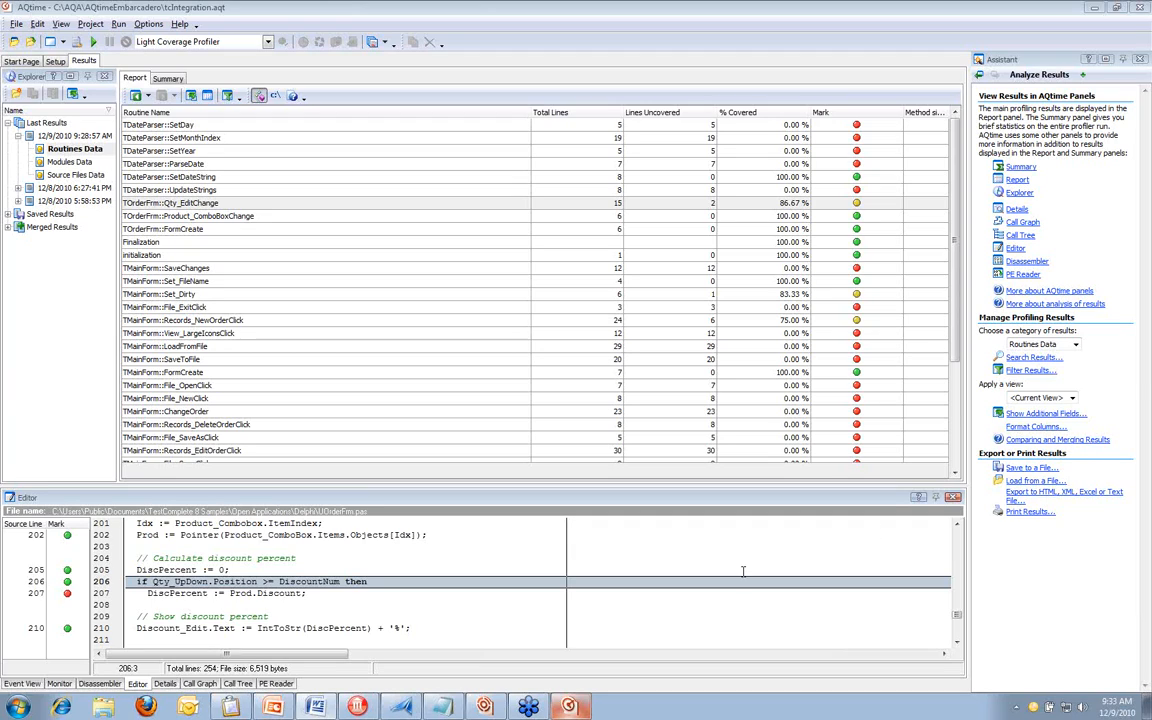
# Locate the EditUserTest keyword test in TestComplete and expand the saved EditOrderTest results in AQtime
pyautogui.click(403, 708)
pyautogui.click(104, 166)
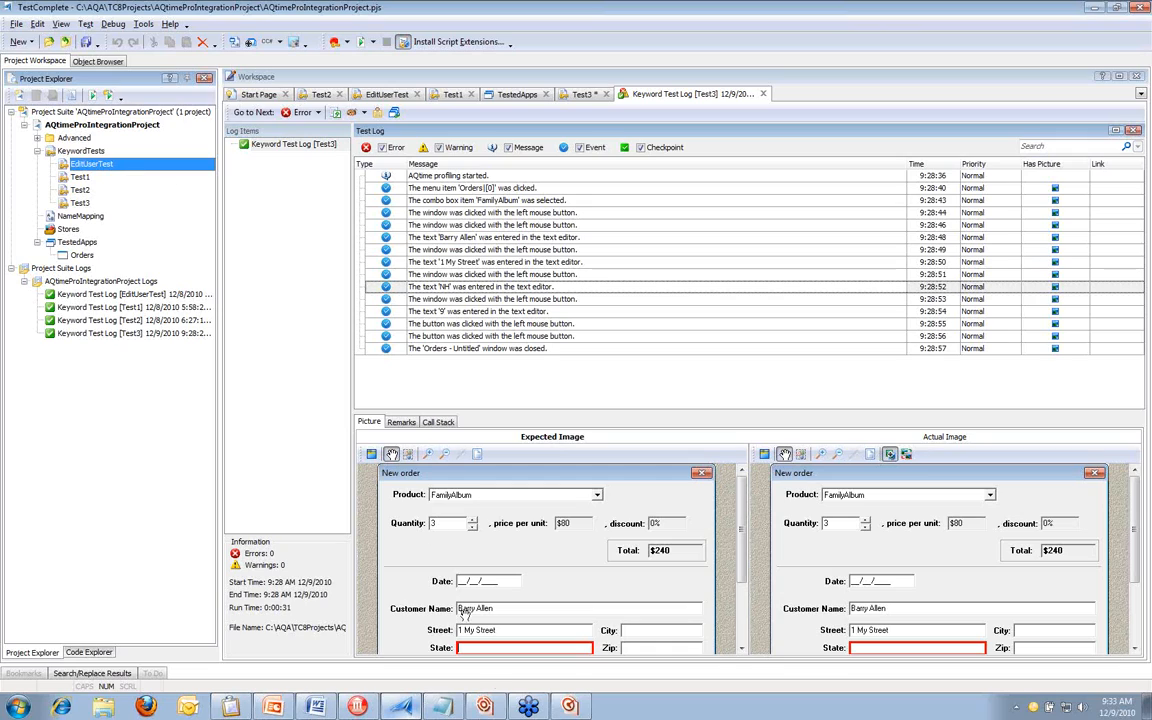
pyautogui.click(571, 706)
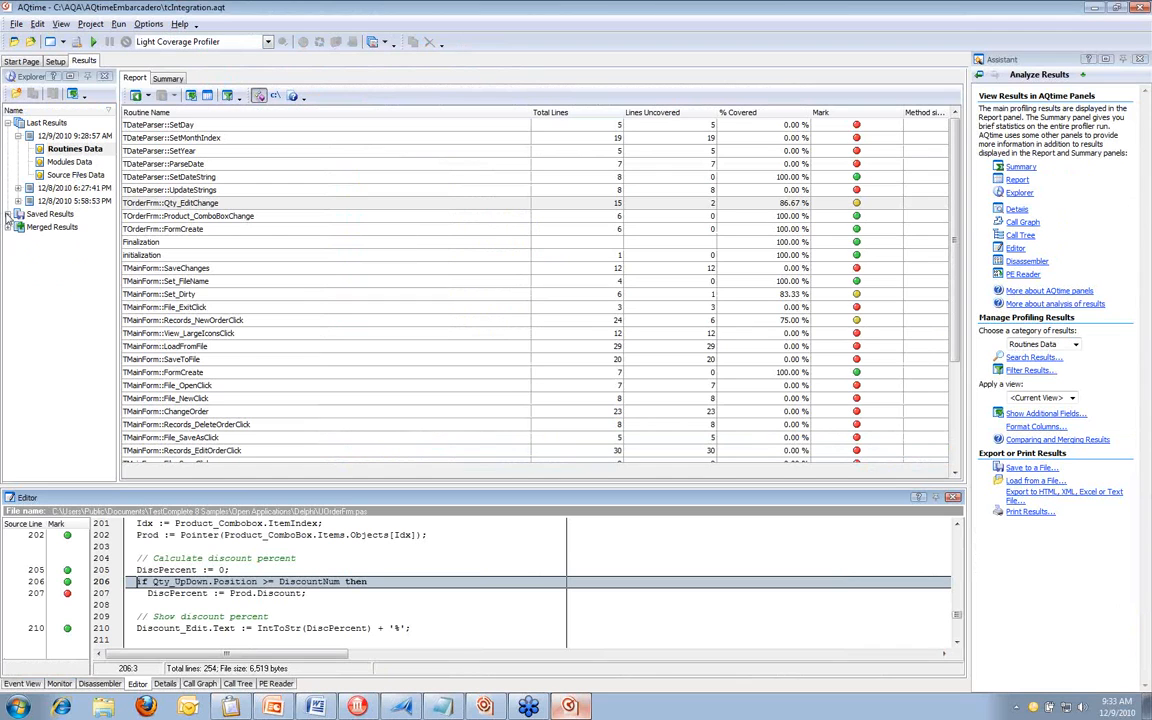
pyautogui.click(45, 227)
pyautogui.click(18, 227)
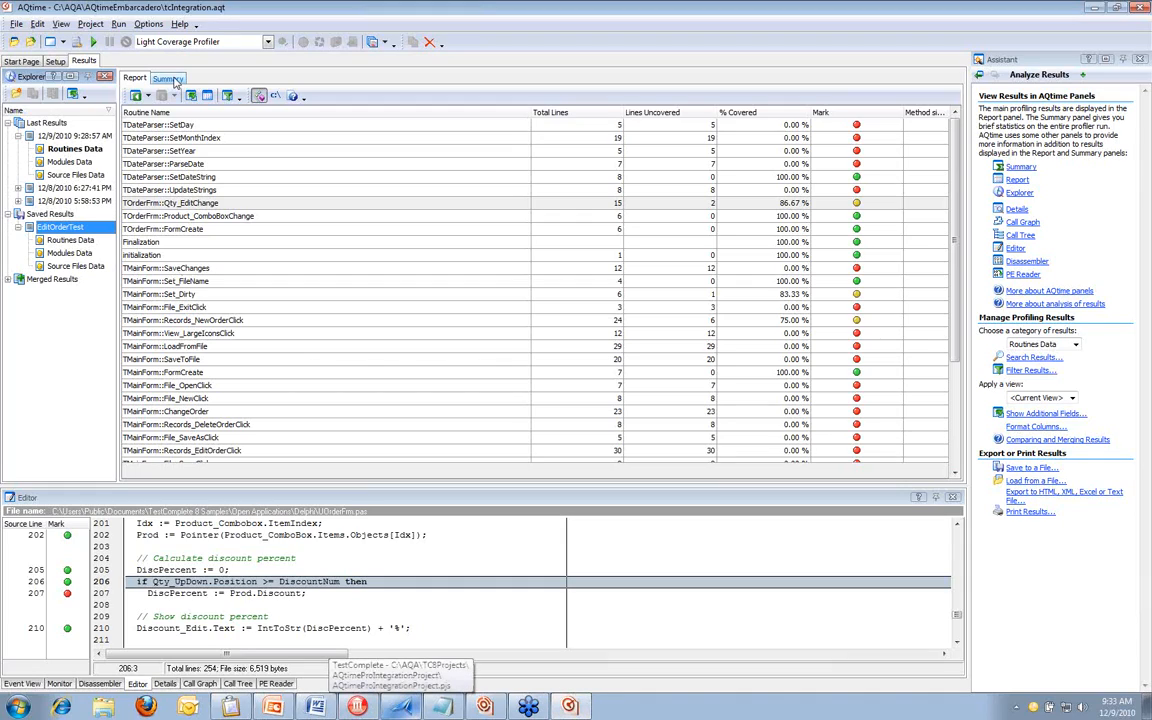
# Compare the coverage summaries of the 12/9/2010 9:28:57 AM run and the saved EditOrderTest results
pyautogui.click(173, 83)
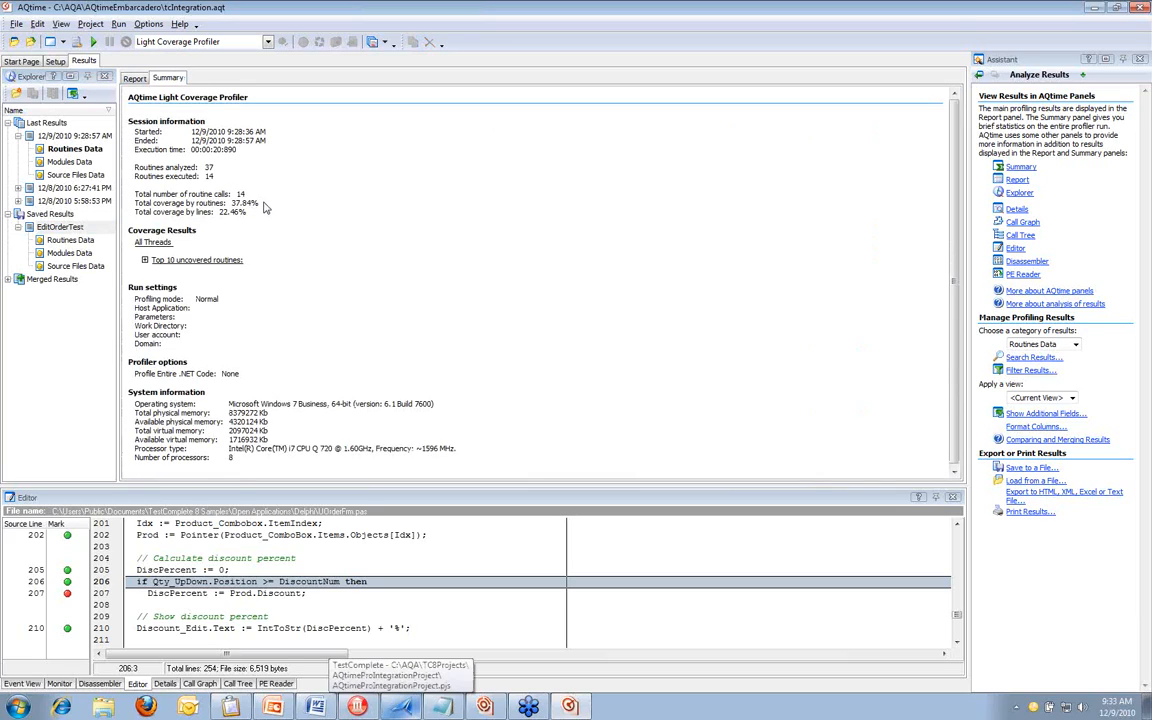
pyautogui.doubleClick(245, 203)
pyautogui.click(72, 228)
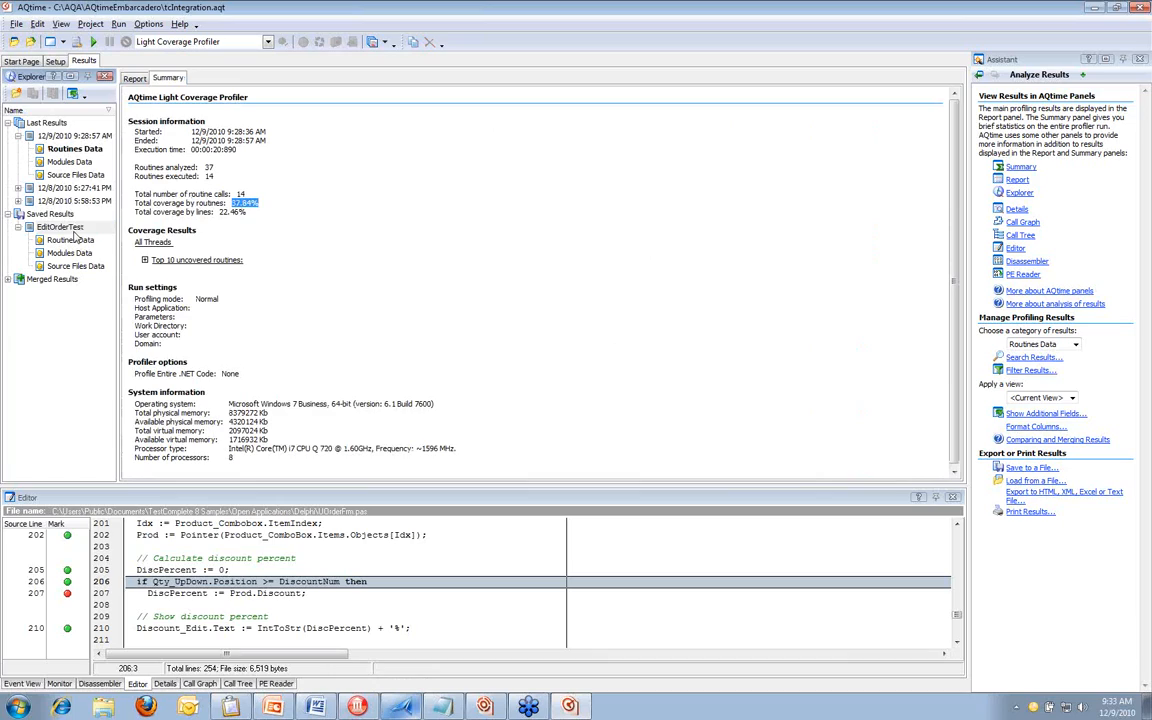
pyautogui.click(72, 240)
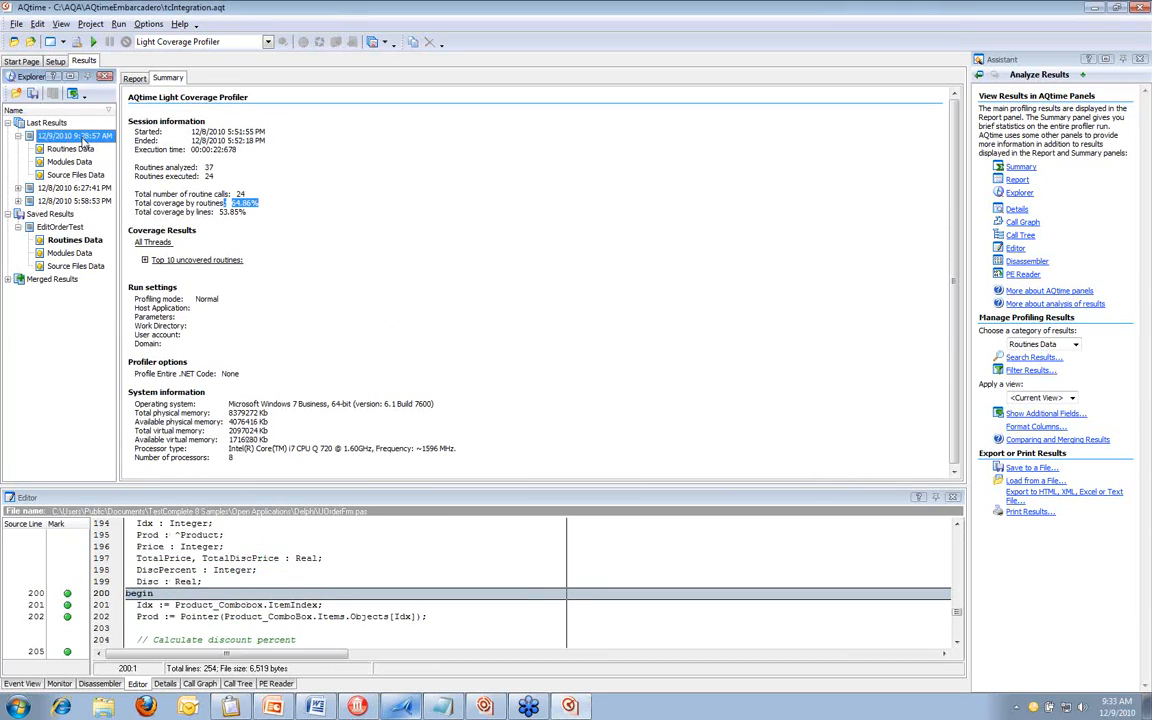
pyautogui.click(76, 148)
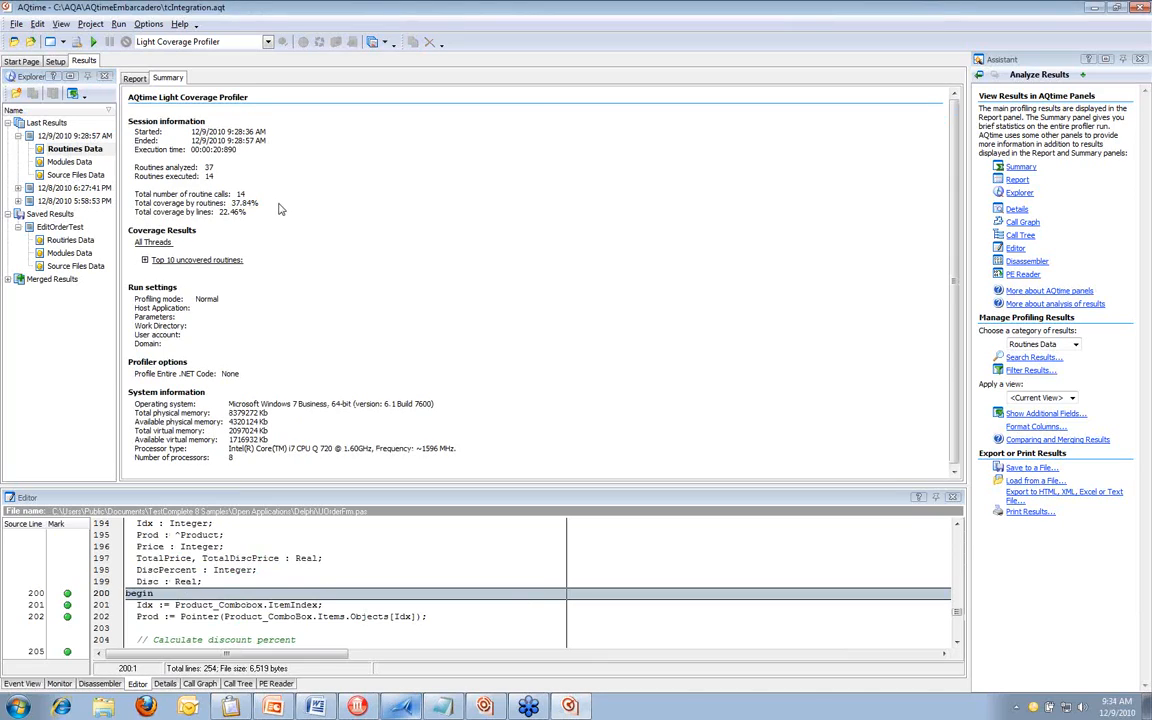
# Merge the saved EditOrderTest results with the 12/9/2010 9:28:57 AM run
pyautogui.click(48, 228)
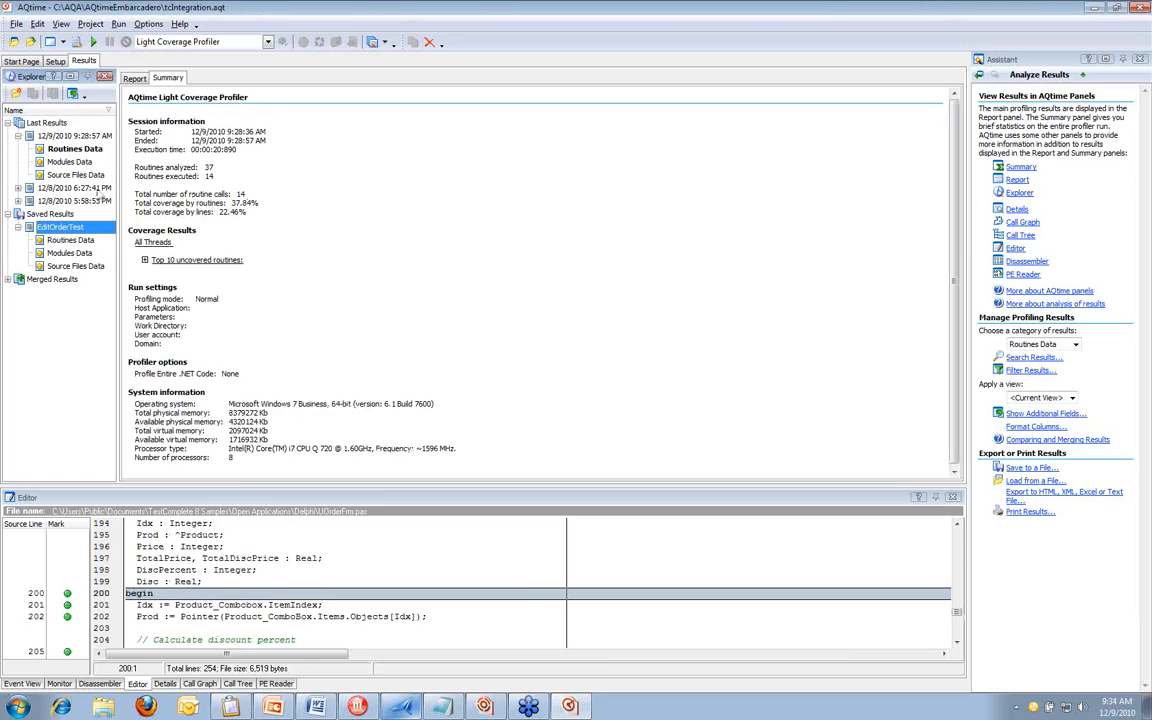
pyautogui.keyDown('ctrl'); pyautogui.click(70, 135); pyautogui.keyUp('ctrl')
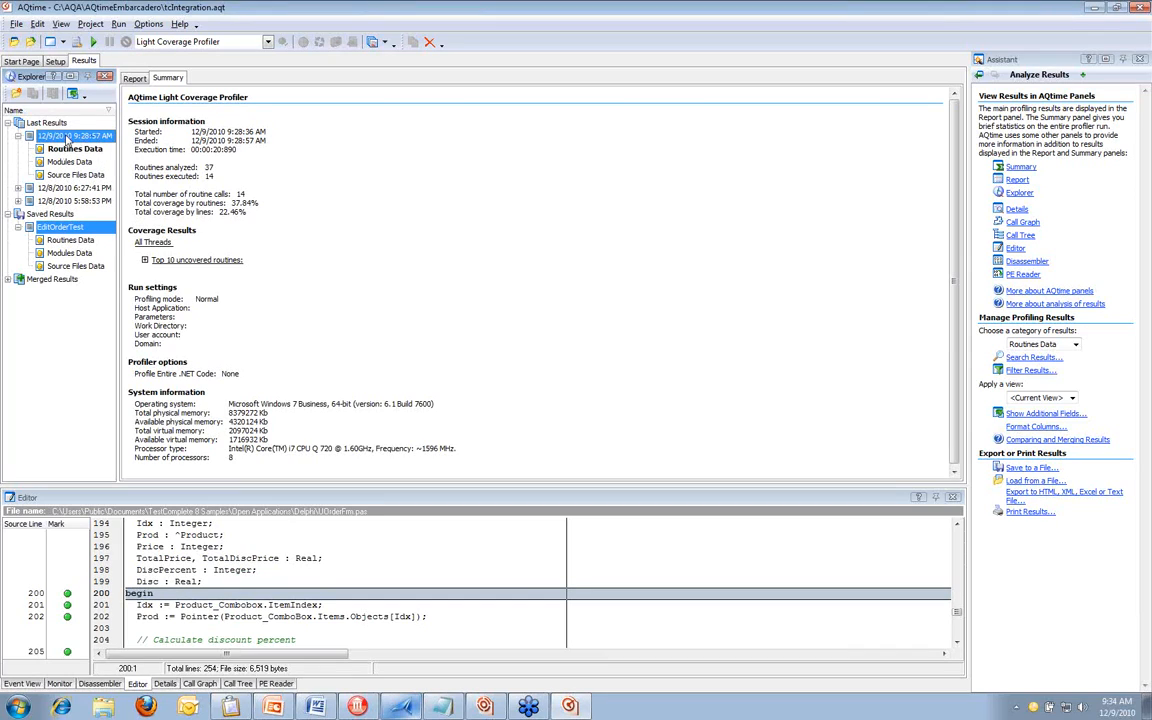
pyautogui.rightClick(68, 138)
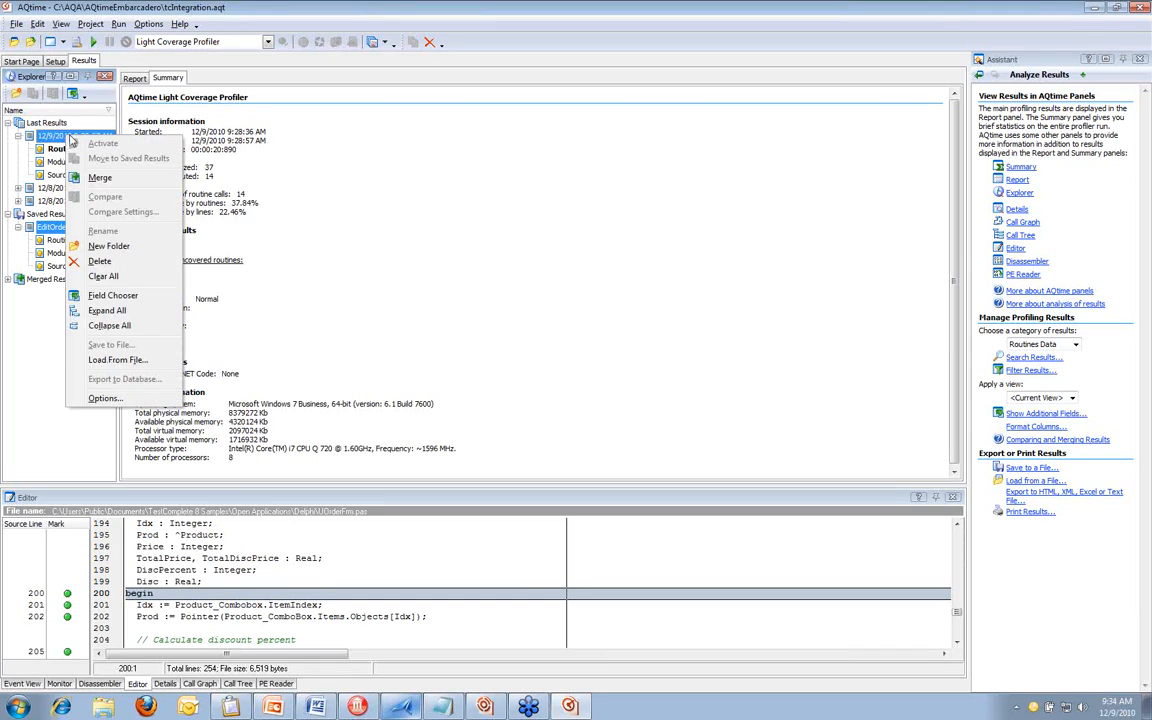
pyautogui.click(110, 167)
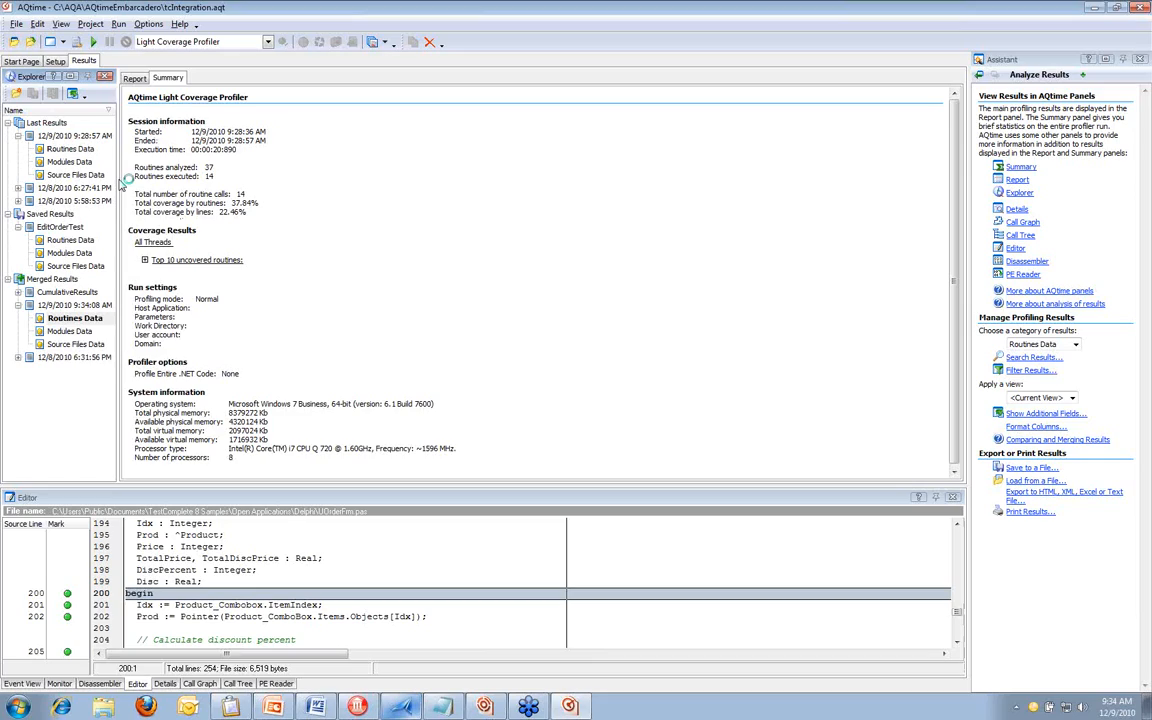
# Review the total coverage in the newly merged results' summary and open their routines report
pyautogui.doubleClick(68, 305)
pyautogui.click(266, 185)
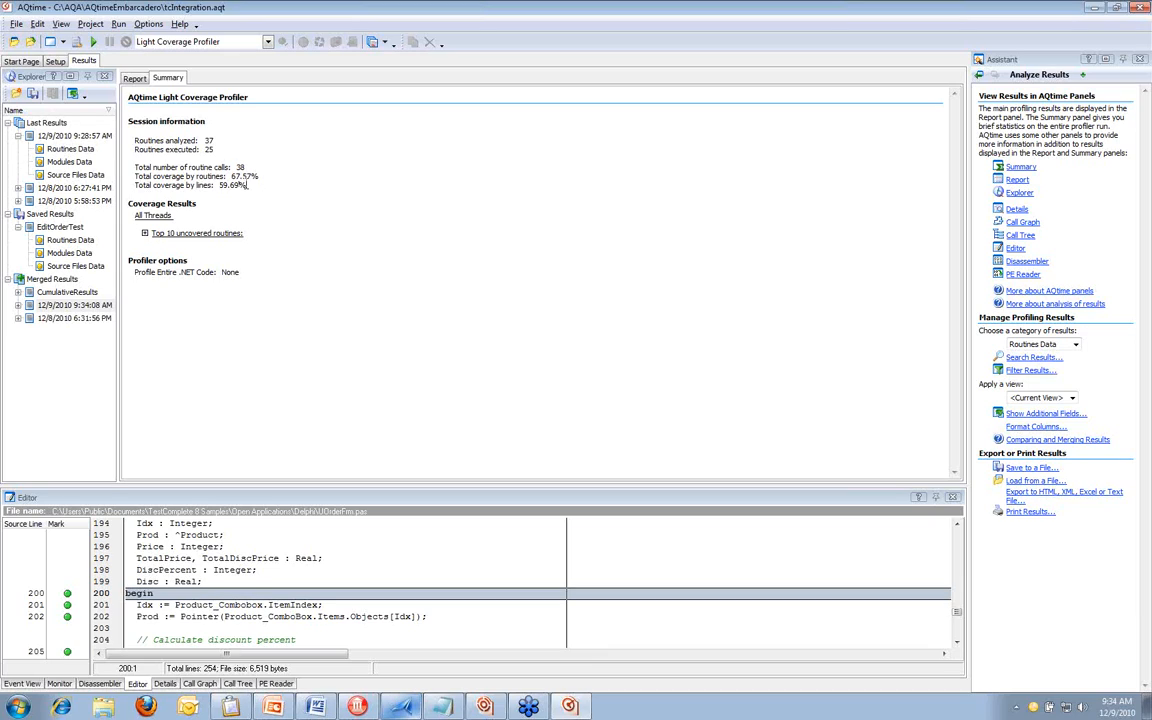
pyautogui.click(141, 80)
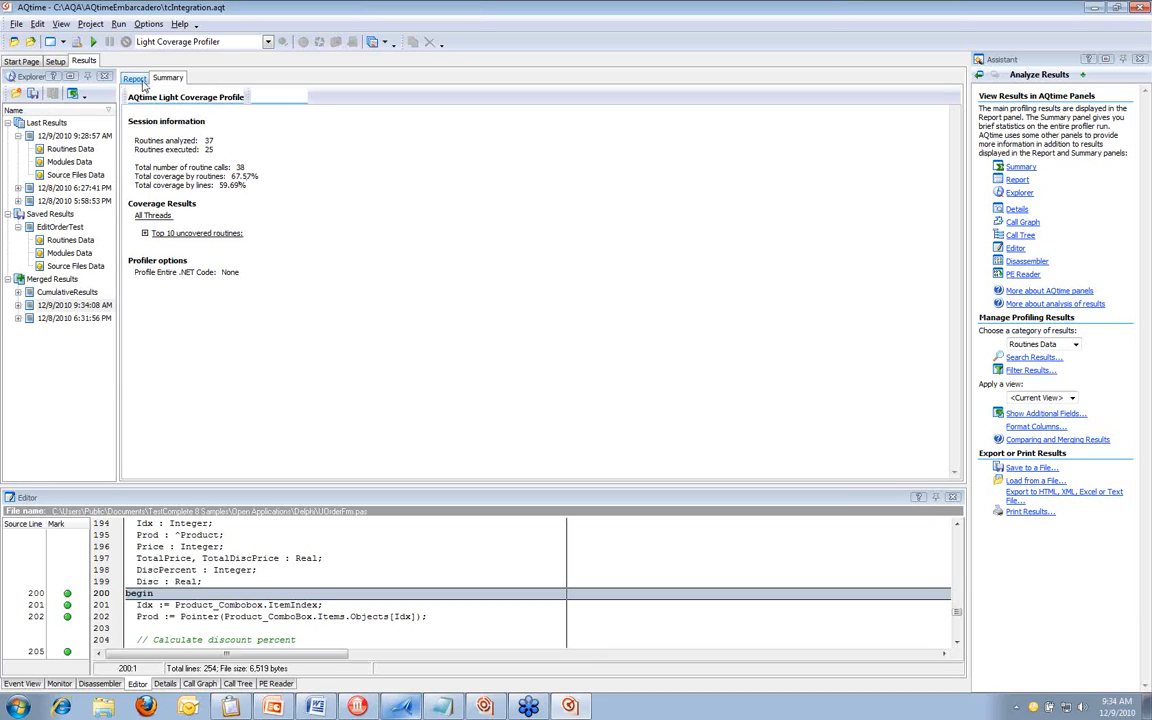
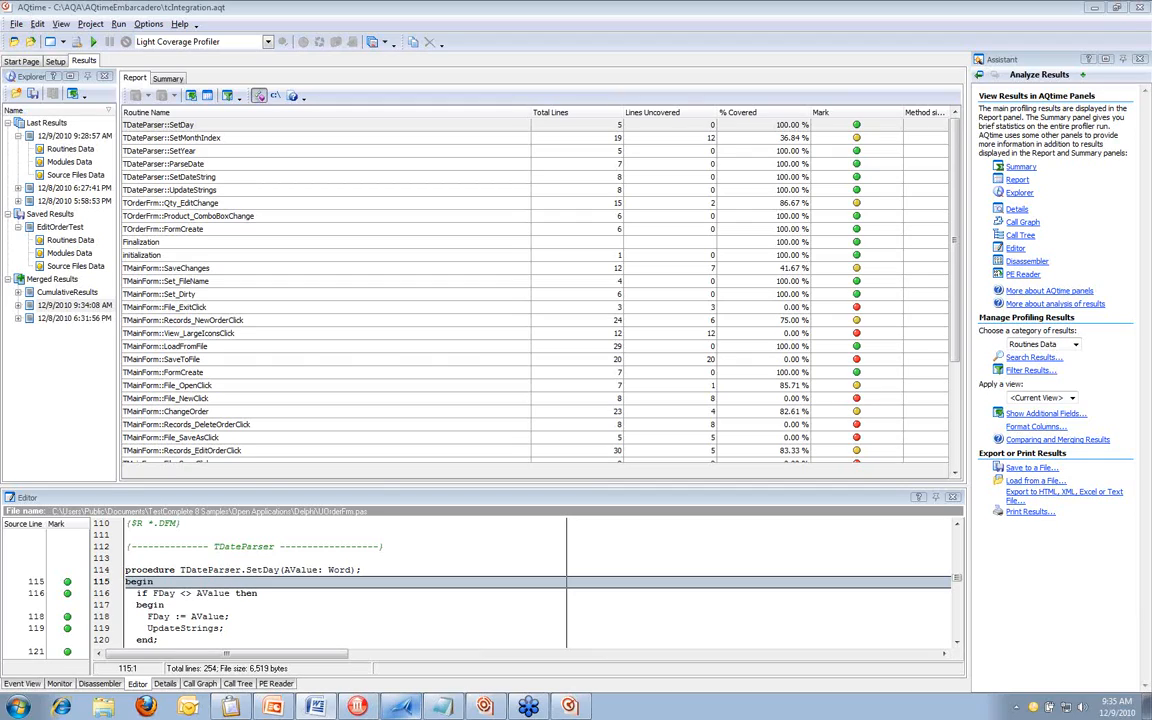
# Review the sample build script in Notepad, and create a new macro in Automated Build Studio
pyautogui.click(480, 708)
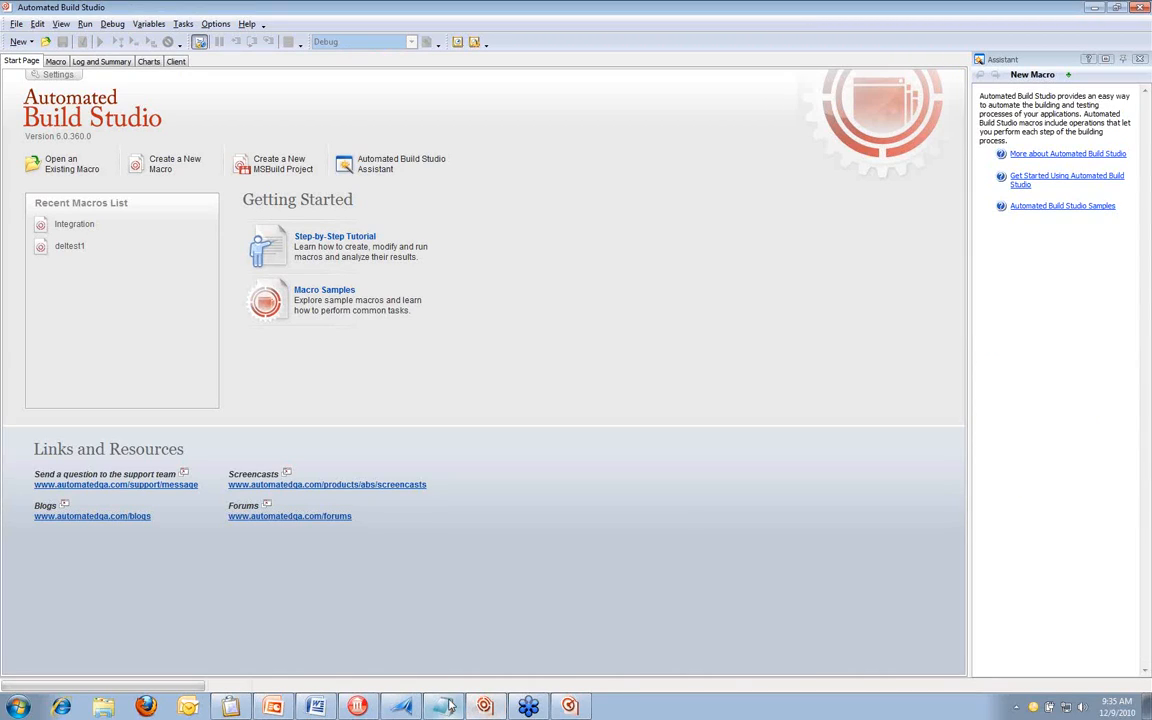
pyautogui.click(445, 706)
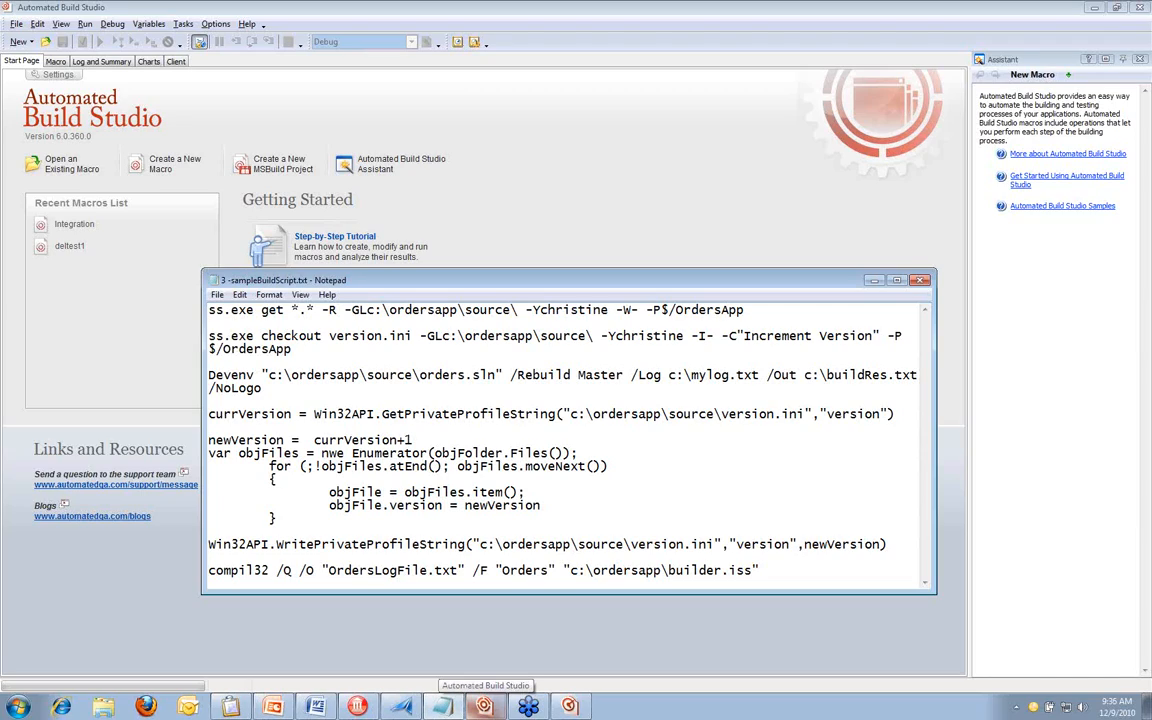
pyautogui.click(485, 706)
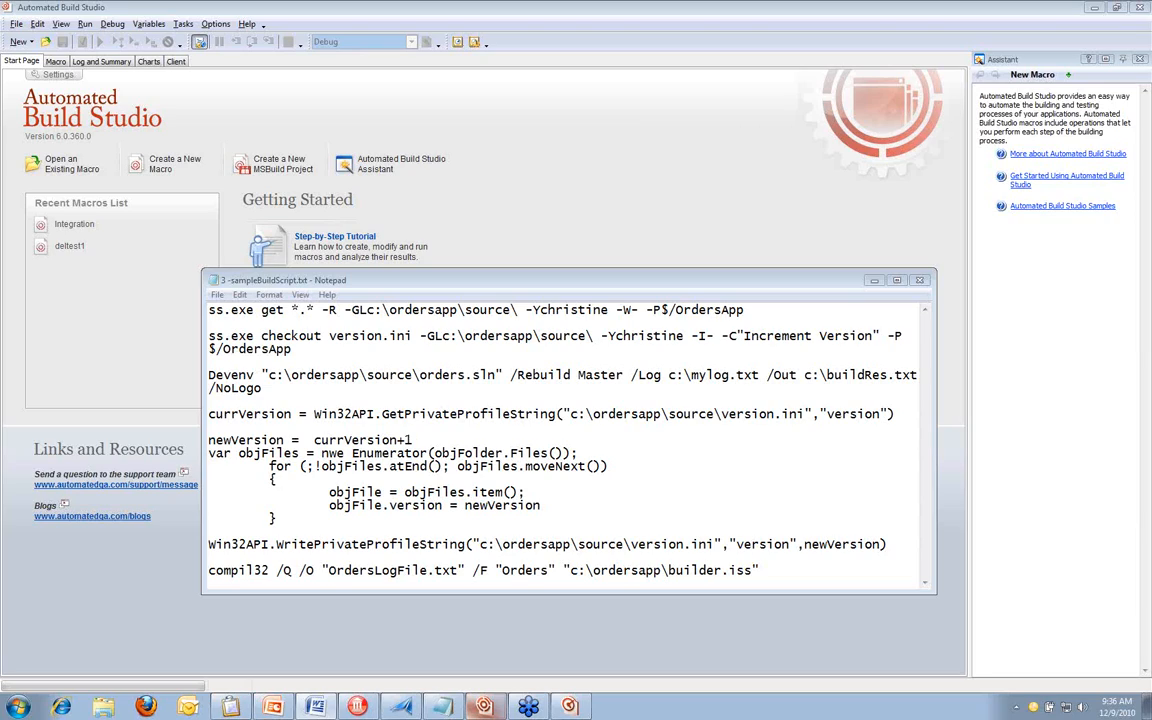
pyautogui.click(182, 167)
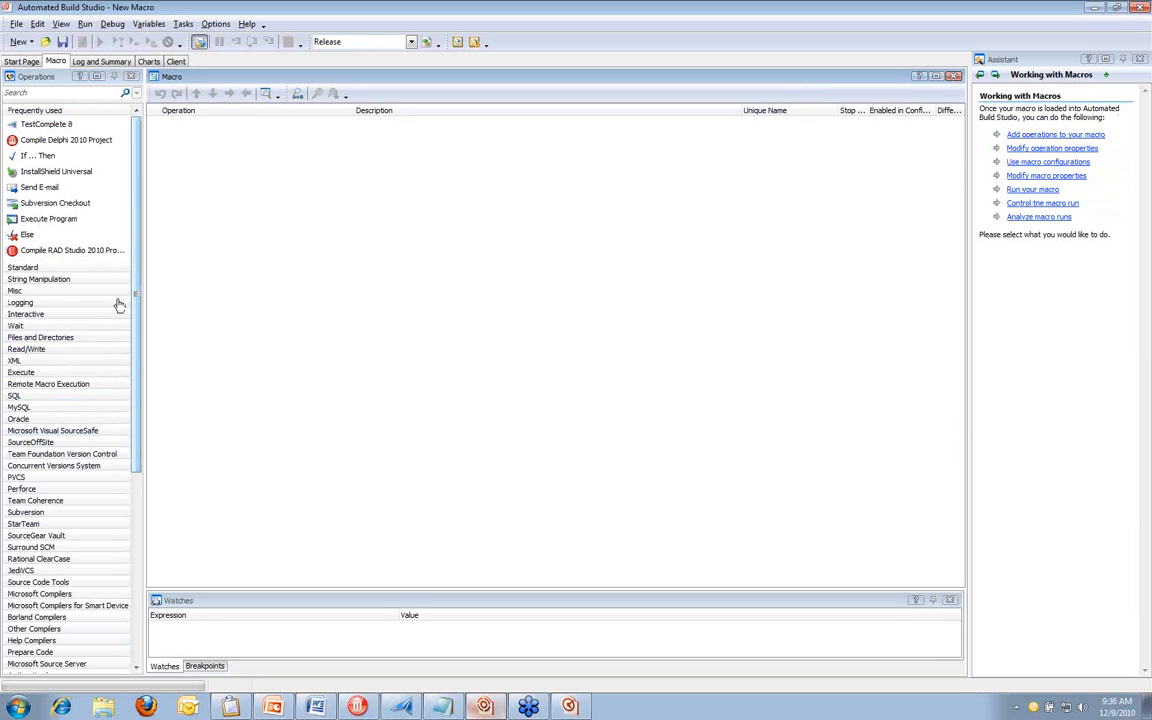
# Find the Subversion Checkout operation by searching for "sub" and add it to the empty macro
pyautogui.click(75, 91)
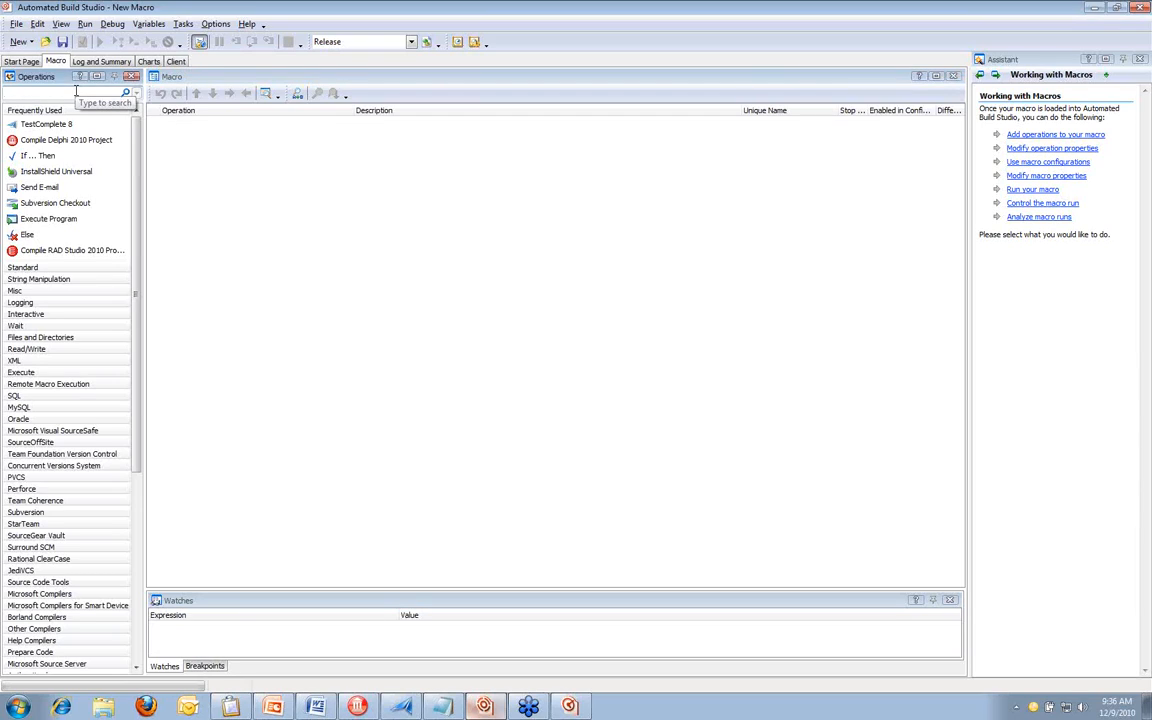
pyautogui.write('s')
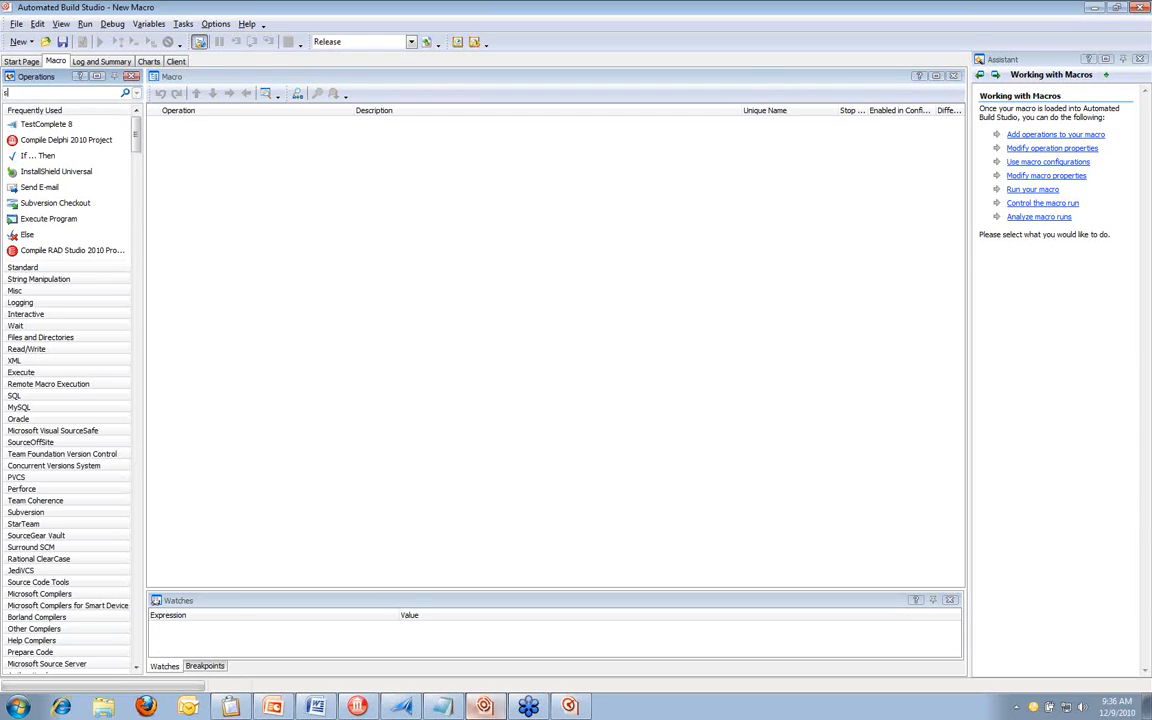
pyautogui.write('ub')
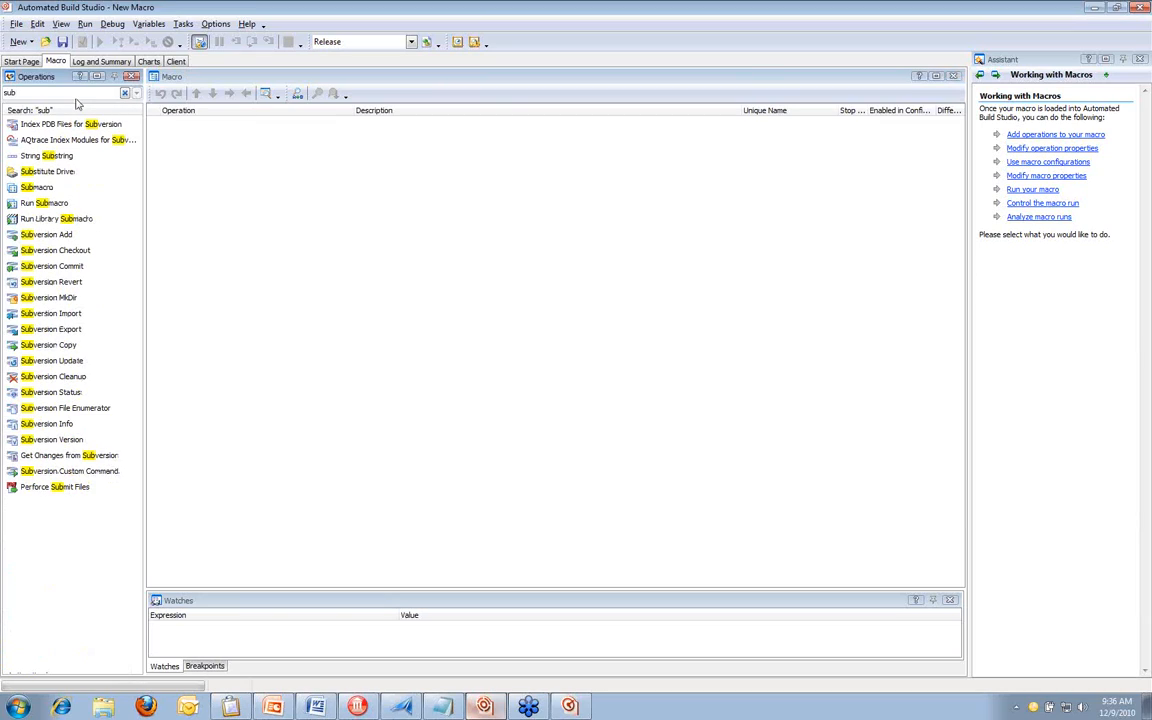
pyautogui.click(73, 254)
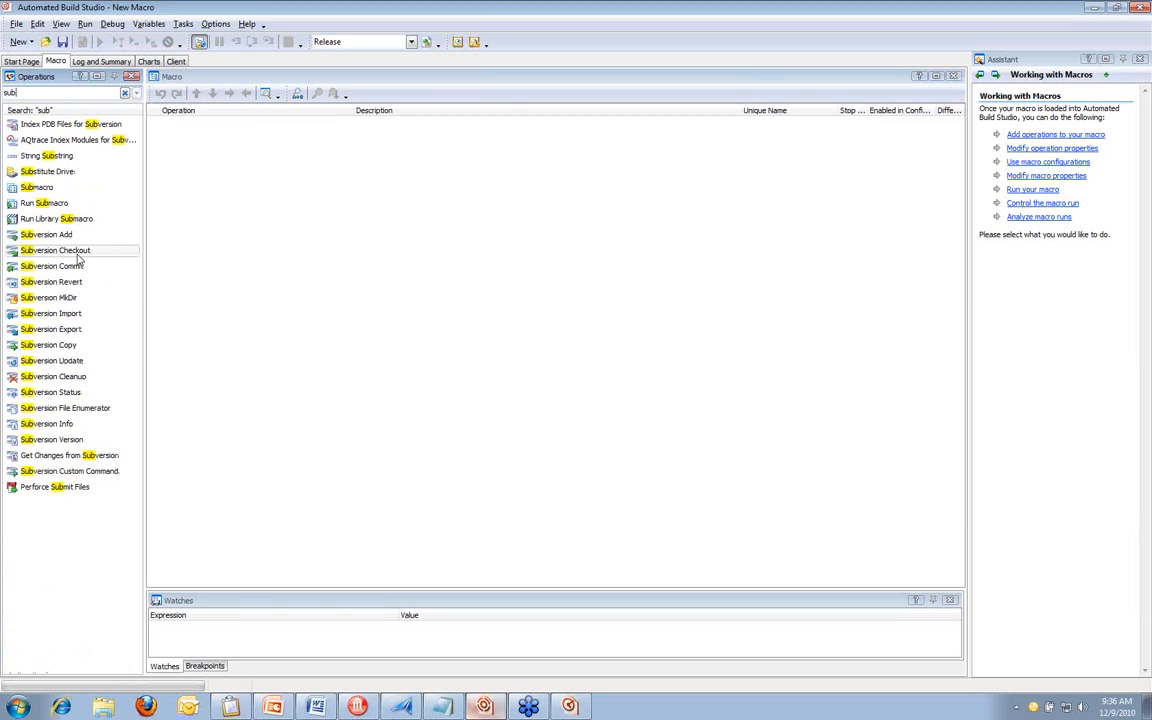
pyautogui.moveTo(73, 258); pyautogui.dragTo(252, 204)
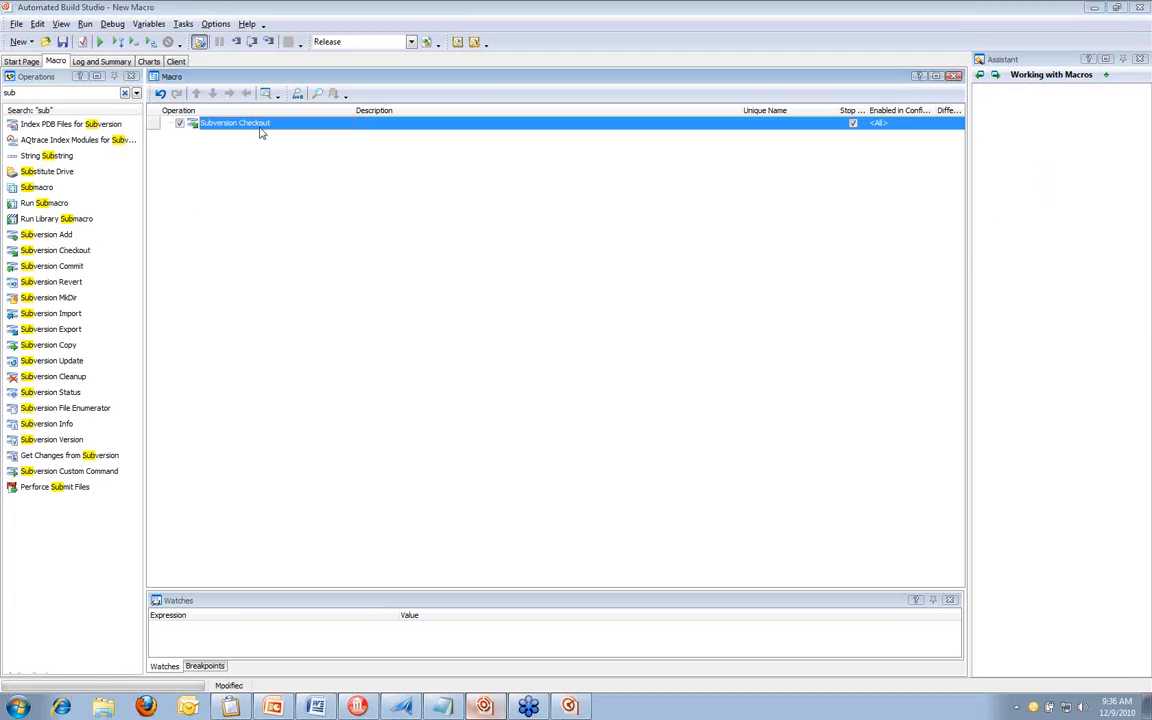
pyautogui.click(506, 297)
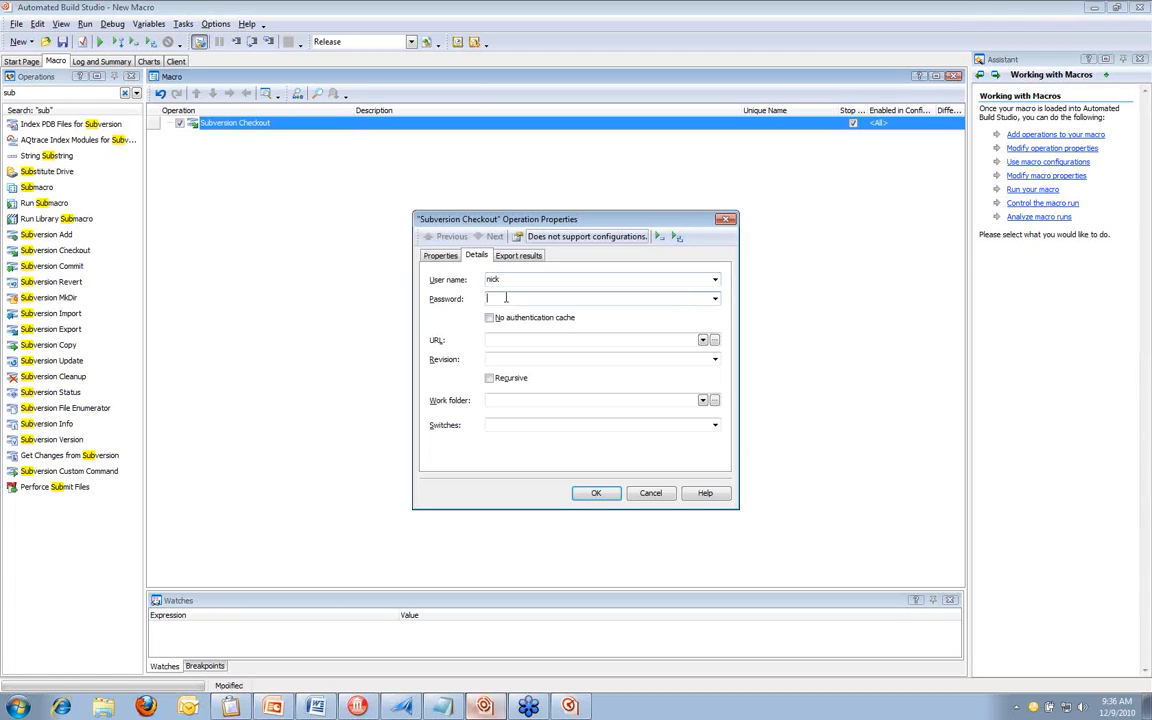
pyautogui.write('••••')
pyautogui.click(541, 339)
pyautogui.write('http')
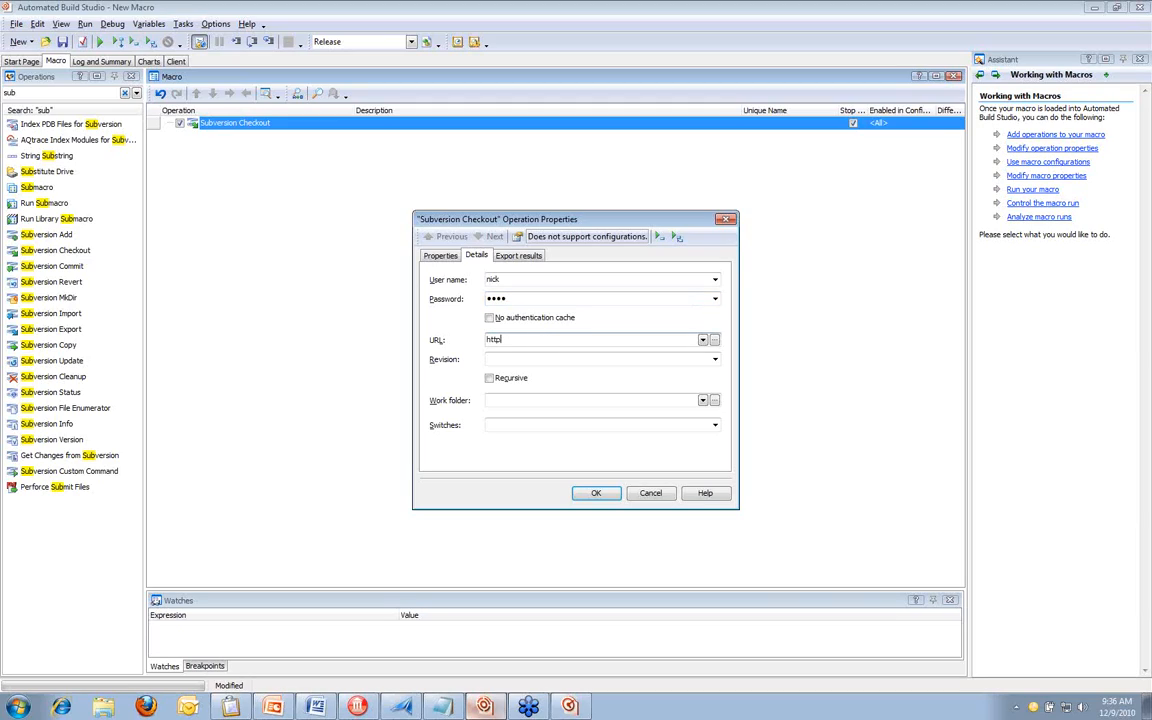
pyautogui.write('://svn')
pyautogui.click(540, 401)
pyautogui.write('c')
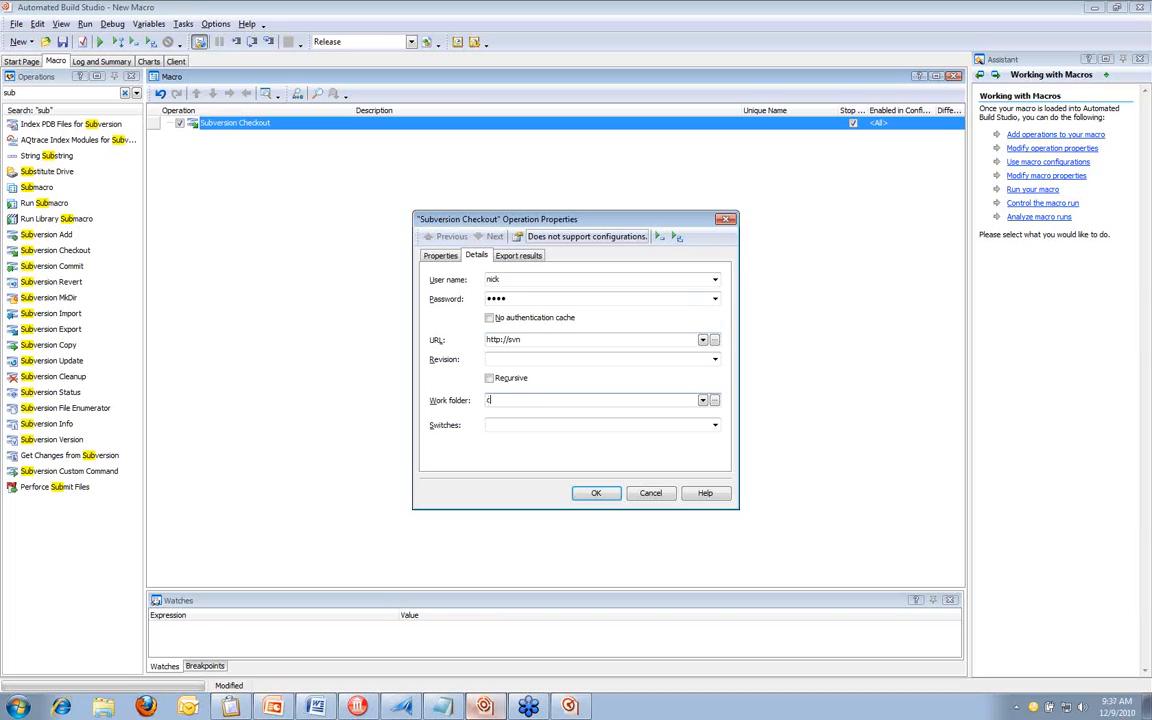
pyautogui.write(':\\work')
pyautogui.click(597, 494)
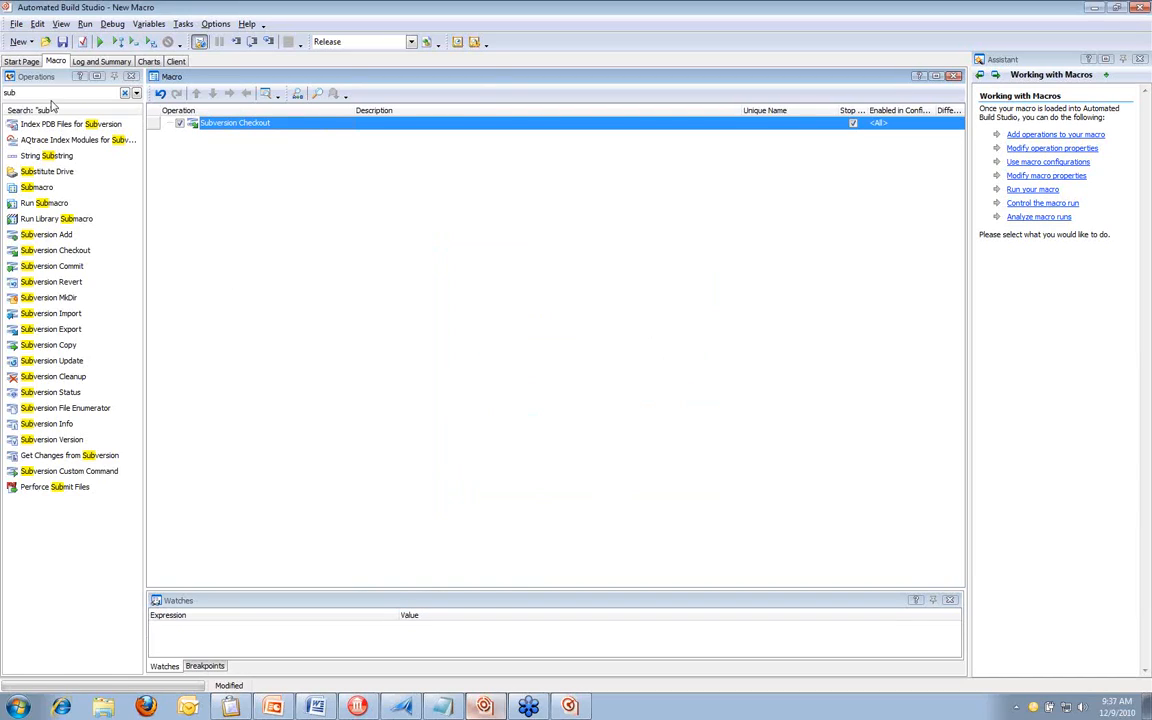
# Find the Compile Delphi 2010 Project operation by searching for "compile del" and add it after the Subversion Checkout
pyautogui.moveTo(52, 96); pyautogui.dragTo(3, 96)
pyautogui.write('c')
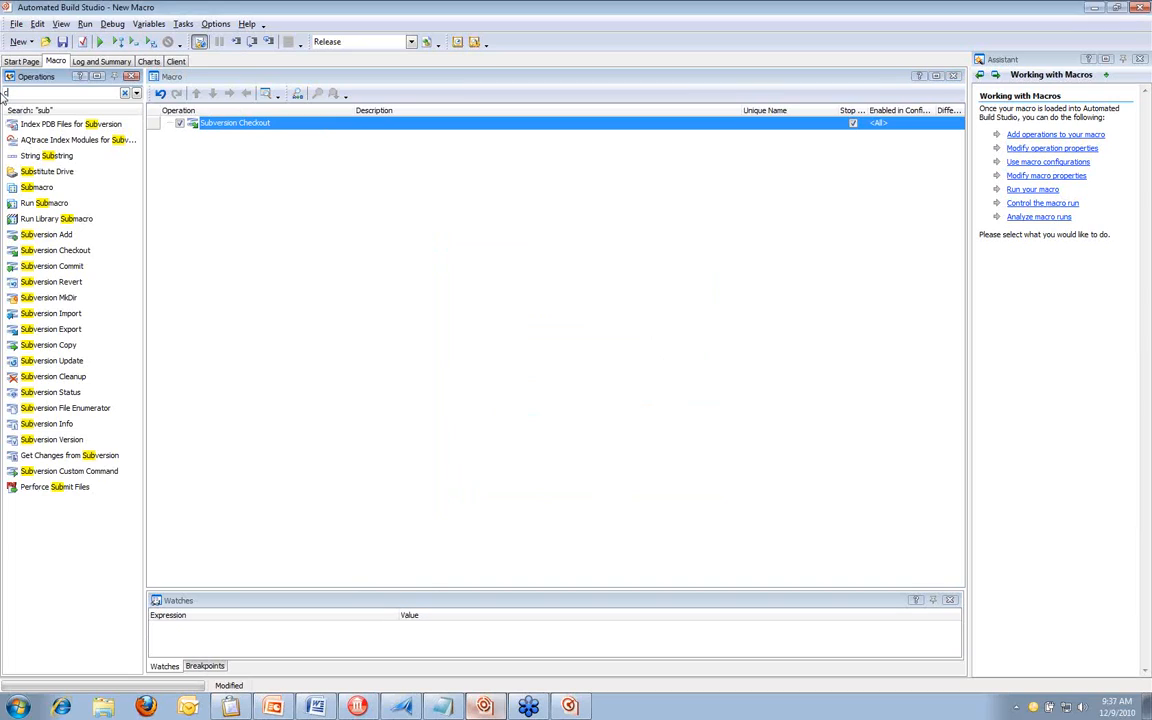
pyautogui.write('o')
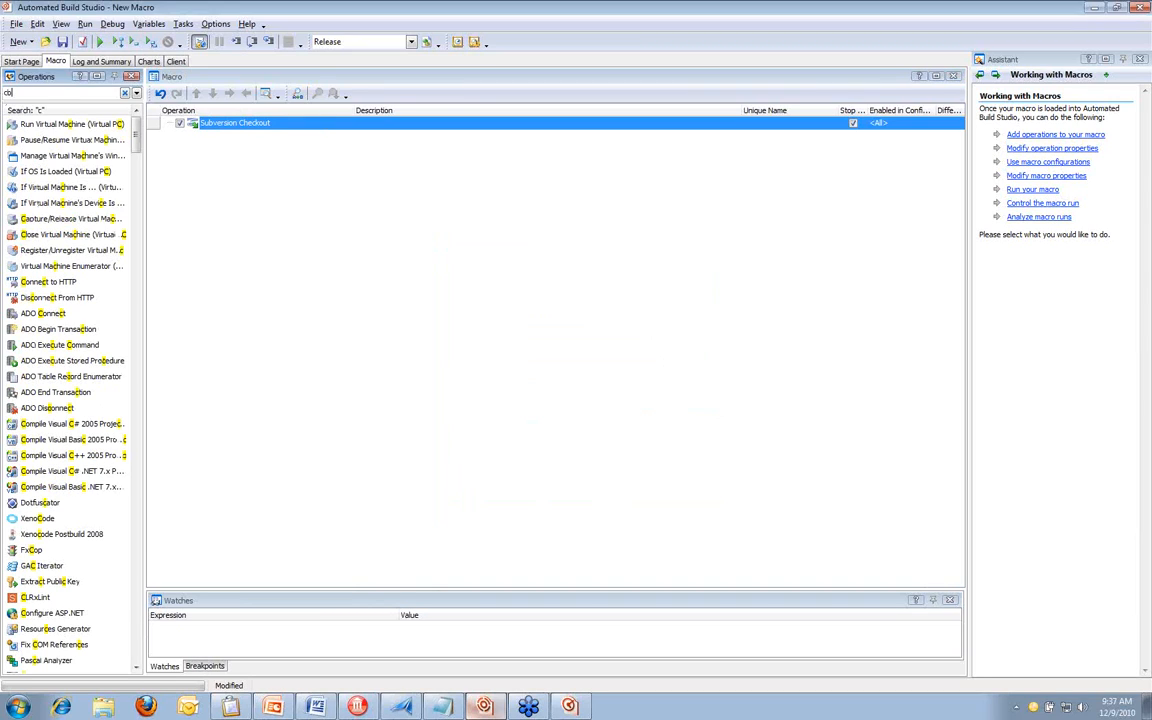
pyautogui.write('m')
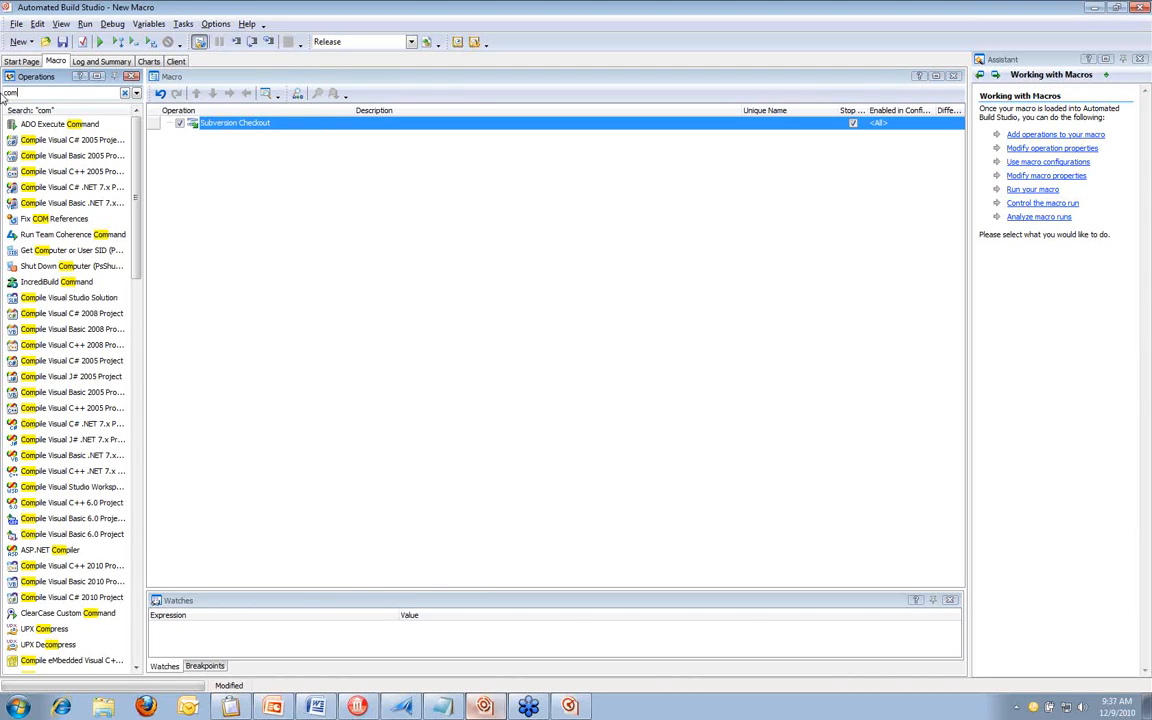
pyautogui.write('pile del')
pyautogui.moveTo(60, 124); pyautogui.dragTo(265, 192)
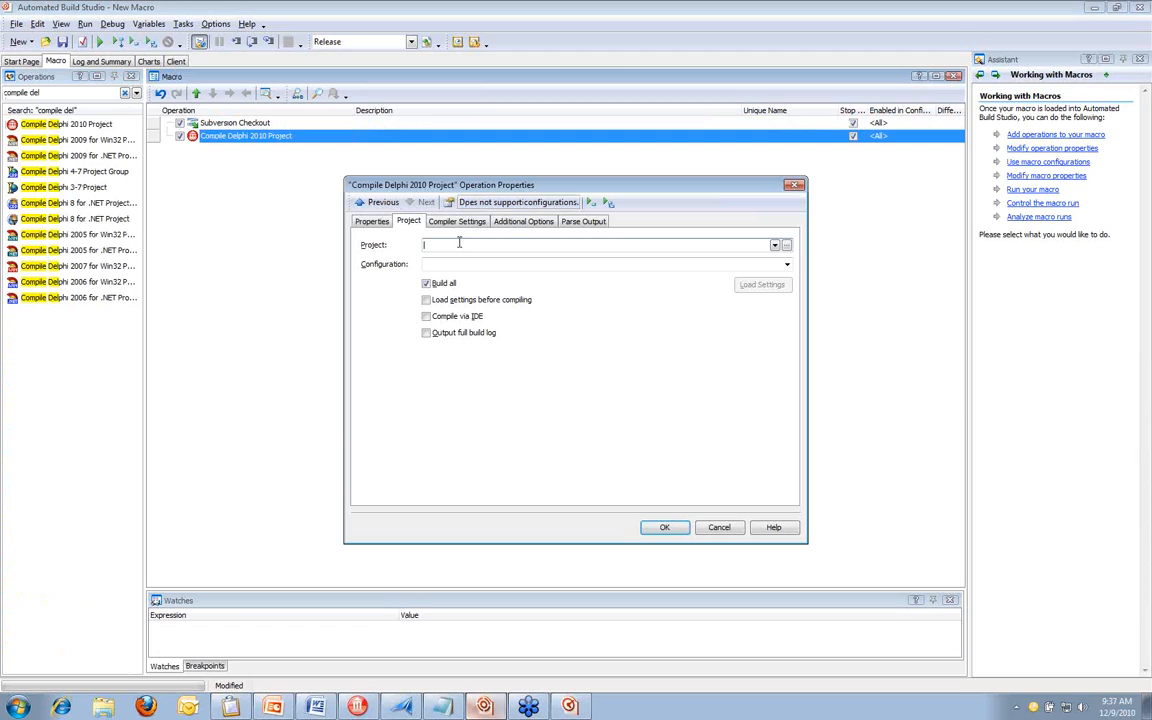
# Enable local symbols and building with runtime packages in the Delphi 2010 operation's compiler settings
pyautogui.click(457, 221)
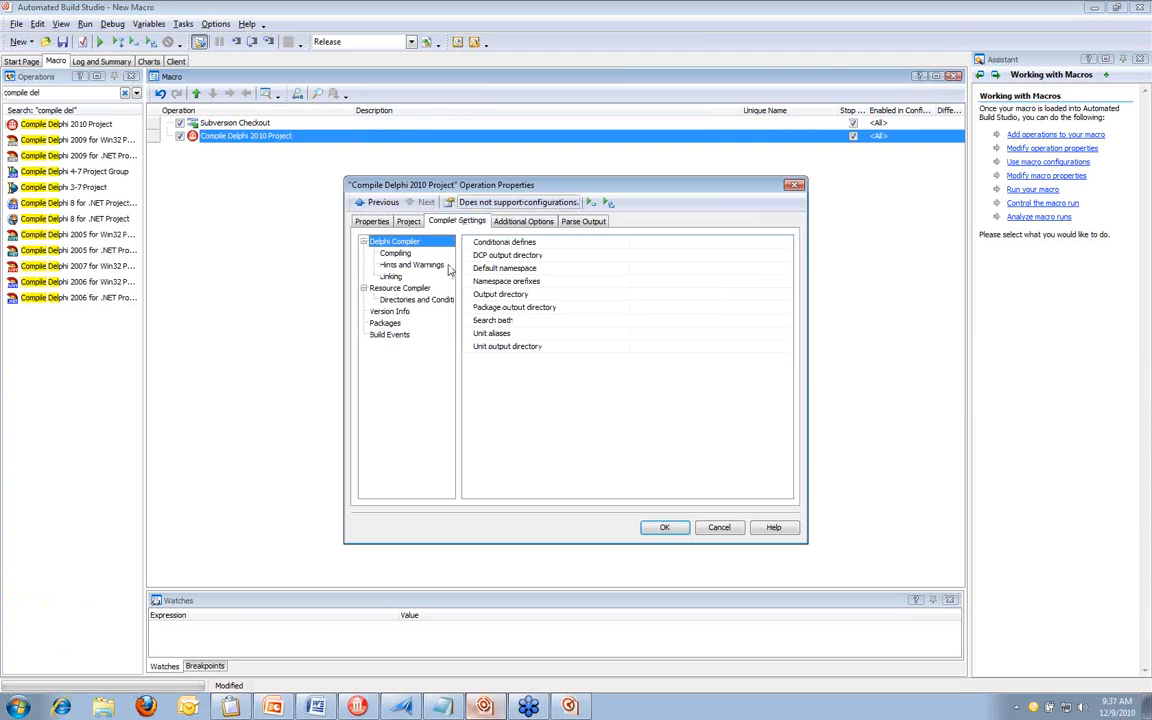
pyautogui.click(396, 254)
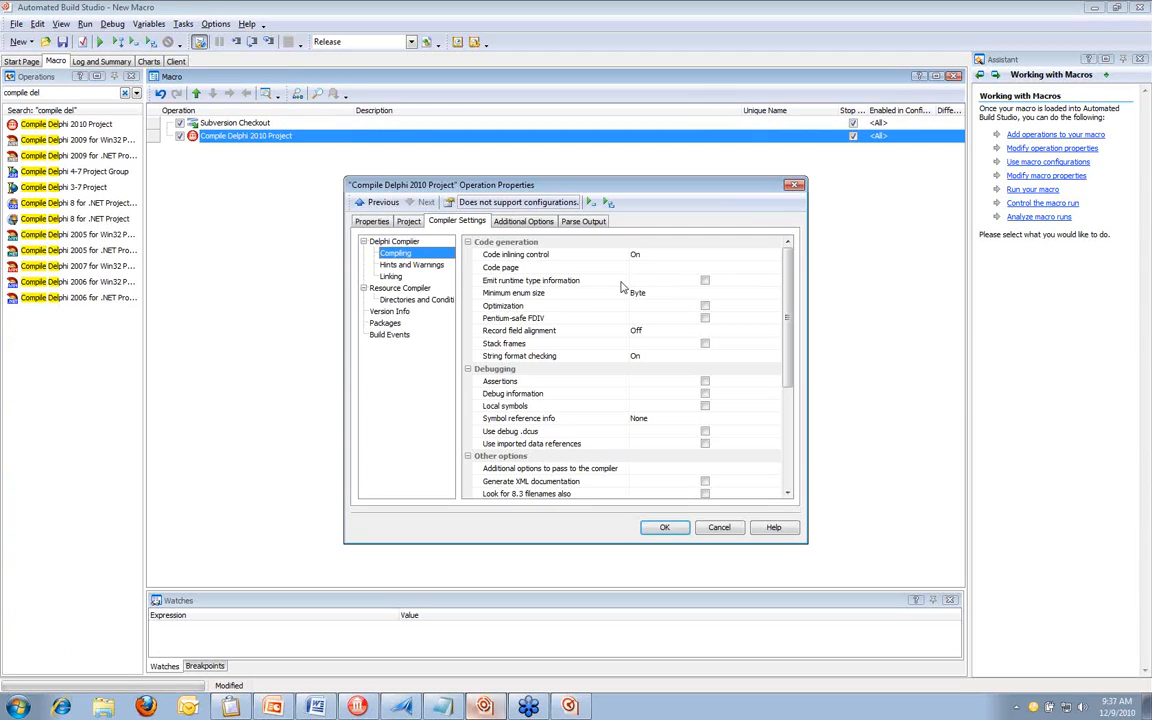
pyautogui.click(705, 407)
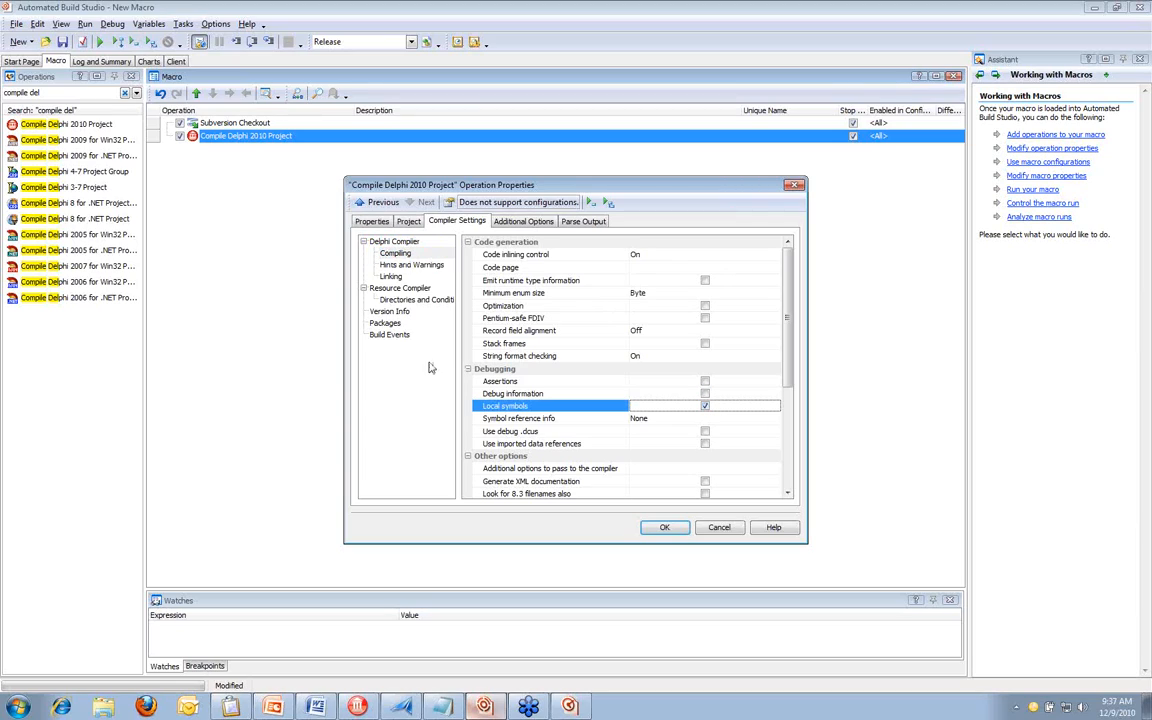
pyautogui.click(385, 323)
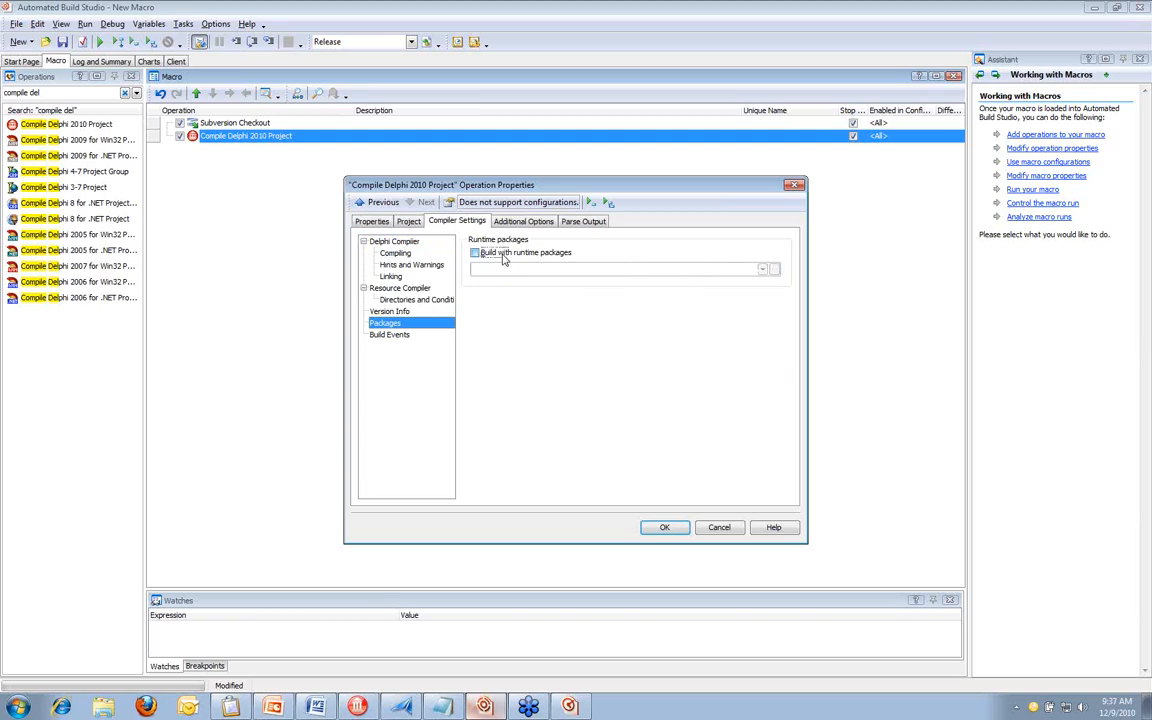
pyautogui.click(504, 256)
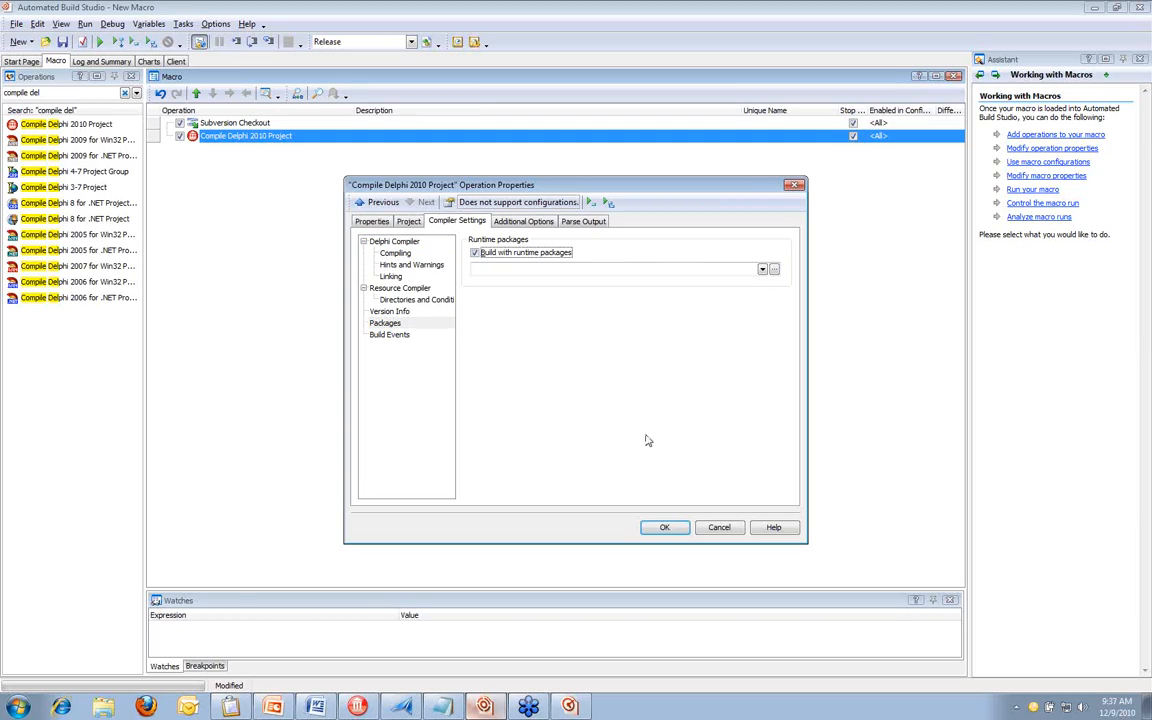
pyautogui.click(663, 528)
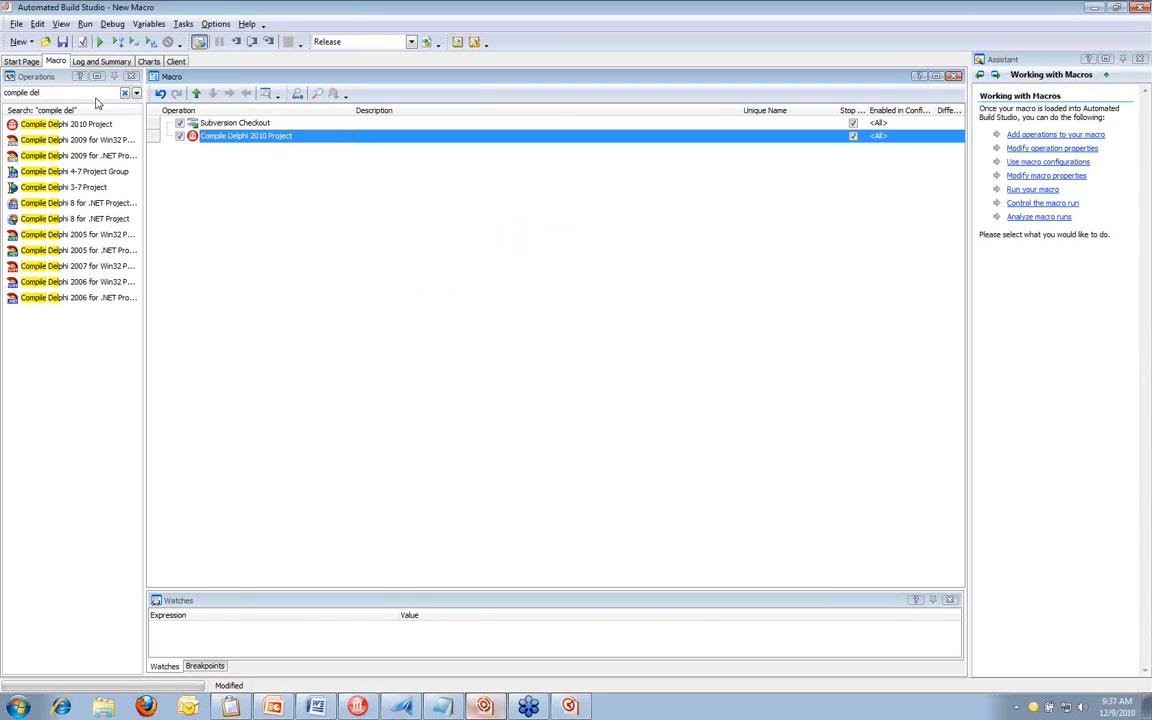
# Add an InstallShield Universal operation after the Delphi compile operation and look over its general properties
pyautogui.moveTo(41, 92); pyautogui.dragTo(4, 90)
pyautogui.write('ins')
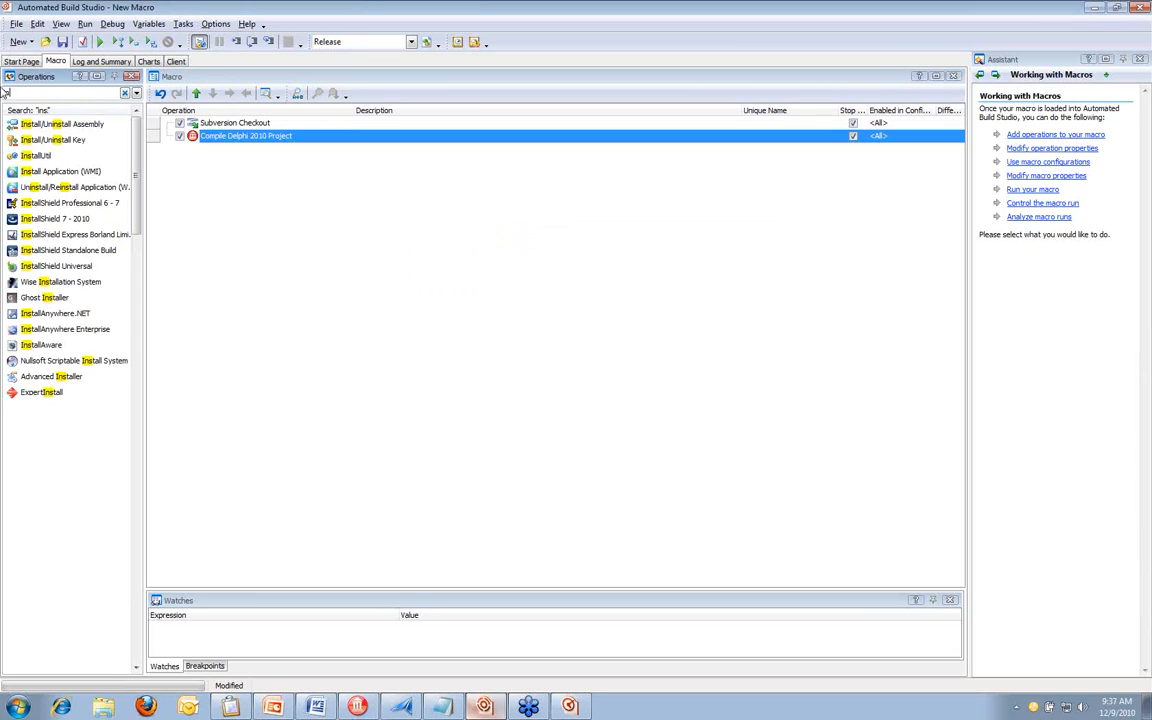
pyautogui.press('BackSpace')
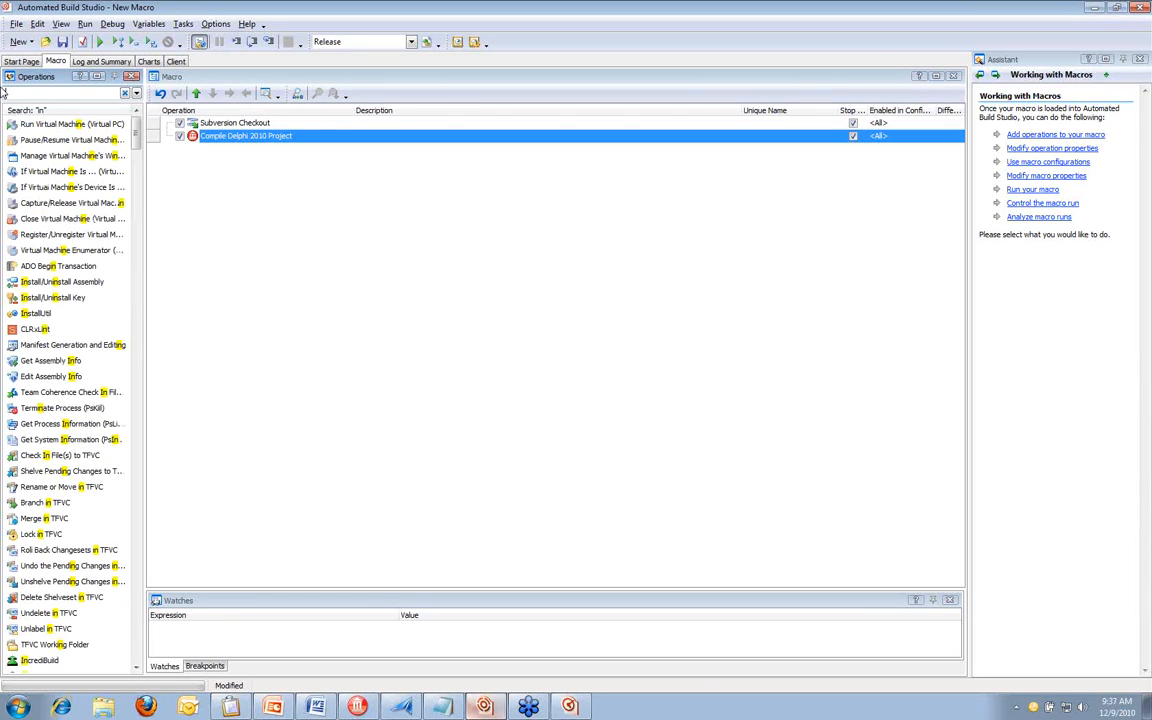
pyautogui.write('sta')
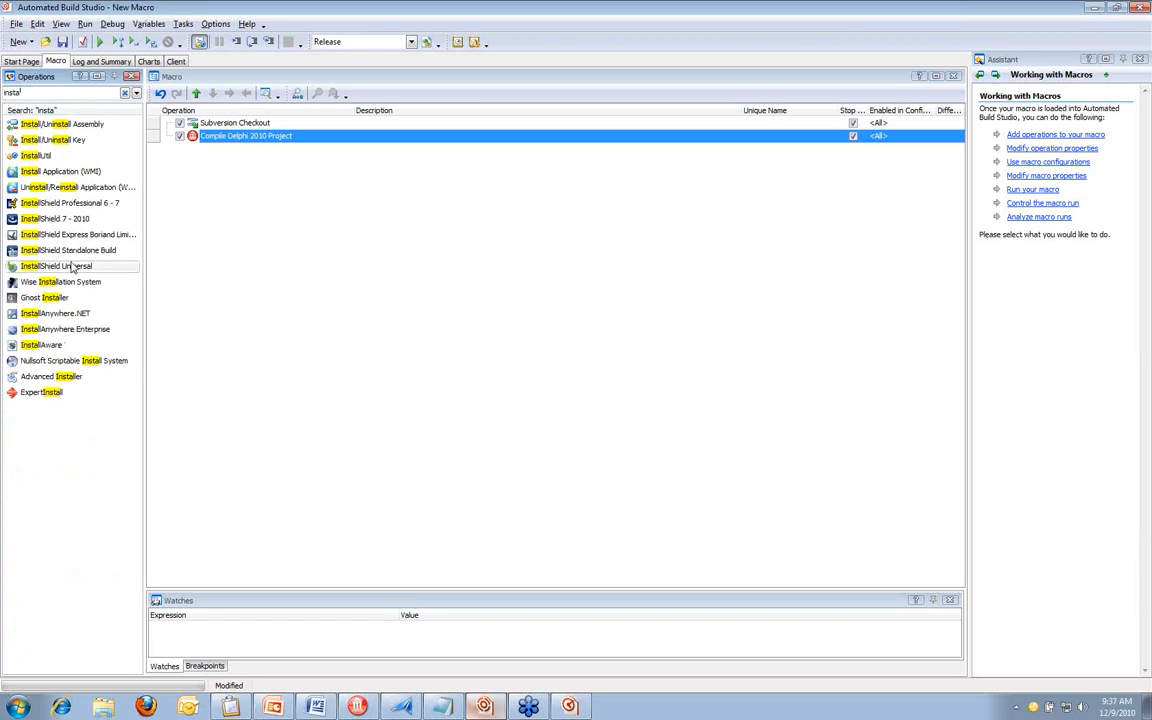
pyautogui.moveTo(56, 266); pyautogui.dragTo(253, 215)
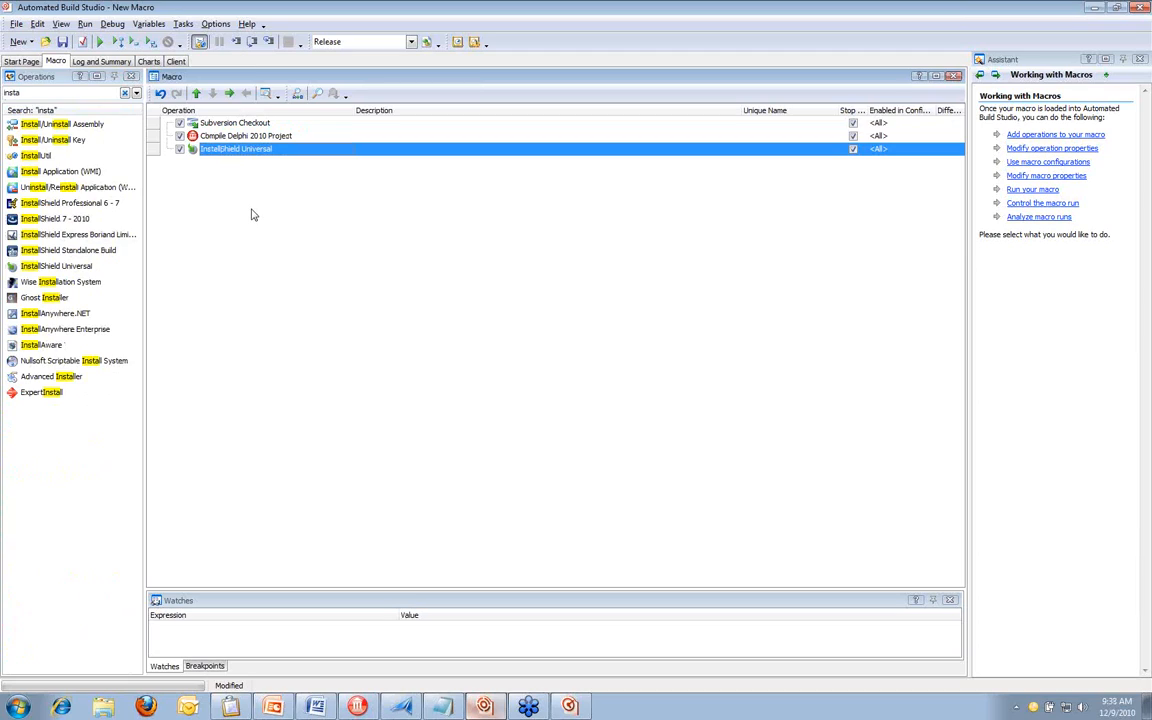
pyautogui.doubleClick(262, 153)
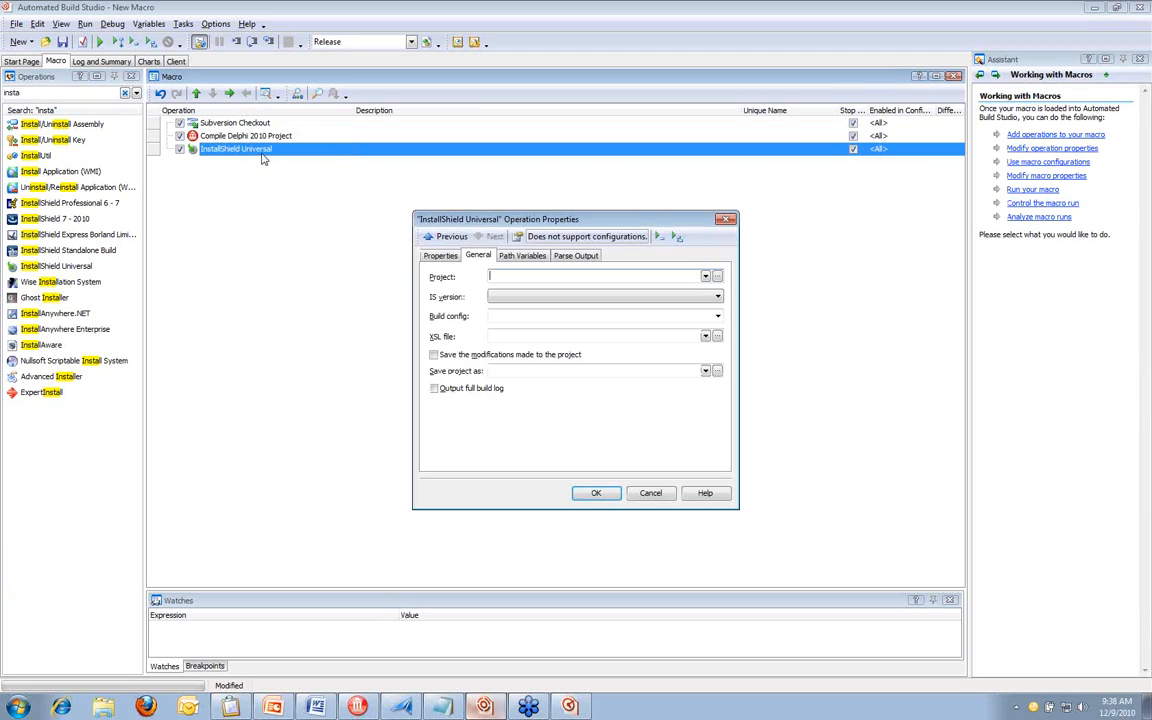
pyautogui.click(723, 221)
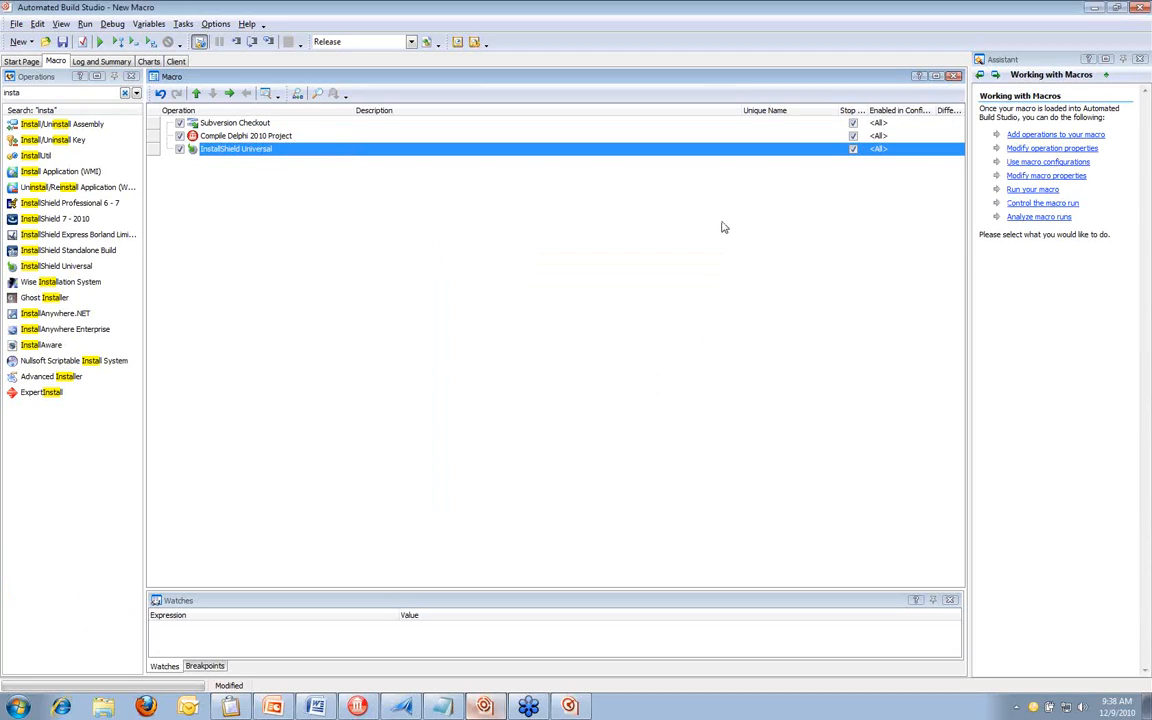
# Find the Execute Program operation by searching for "execute pro" and add it after InstallShield Universal
pyautogui.doubleClick(53, 96)
pyautogui.write('e')
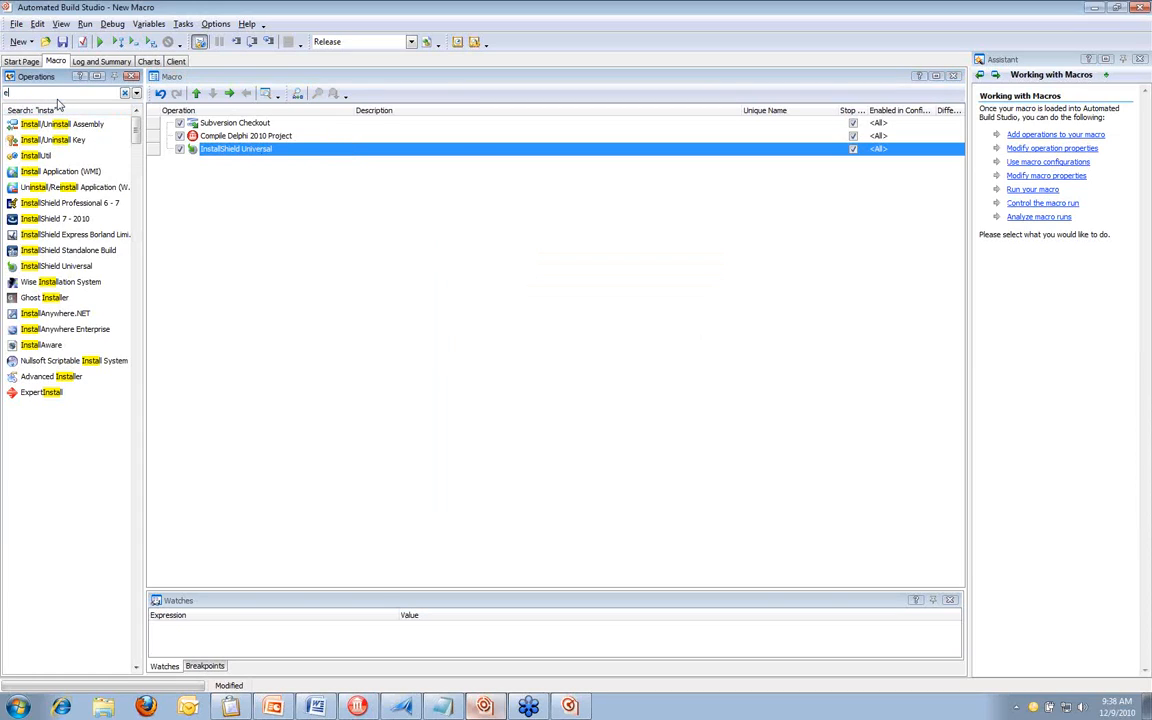
pyautogui.write('xecute pro')
pyautogui.moveTo(48, 140); pyautogui.dragTo(215, 172)
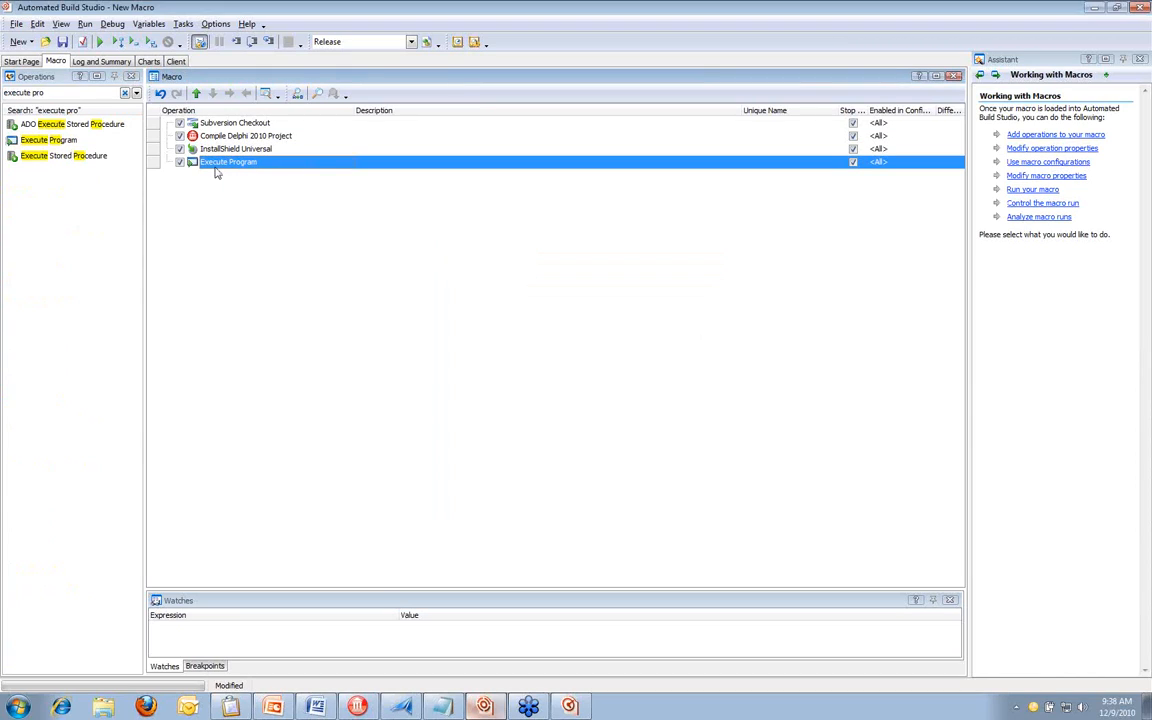
# Find the TestComplete 8 operation by searching for "testcom" and add it to the end of the macro
pyautogui.moveTo(53, 94); pyautogui.dragTo(3, 107)
pyautogui.write('testcom')
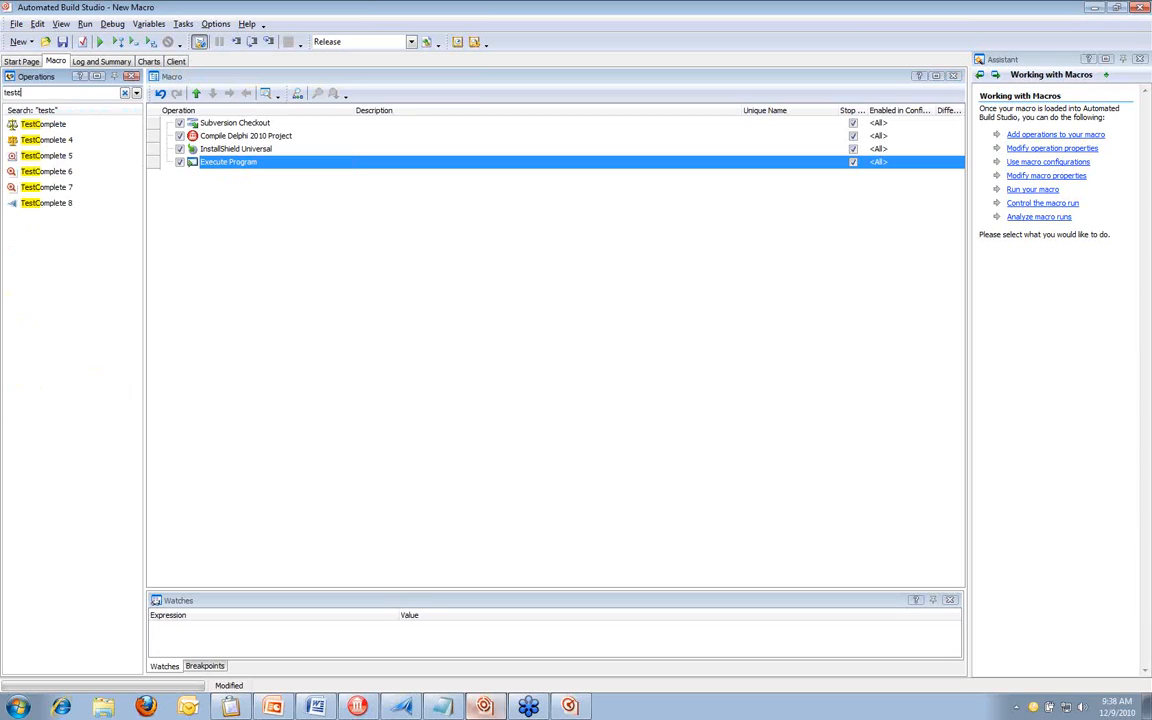
pyautogui.moveTo(216, 201); pyautogui.dragTo(215, 203)
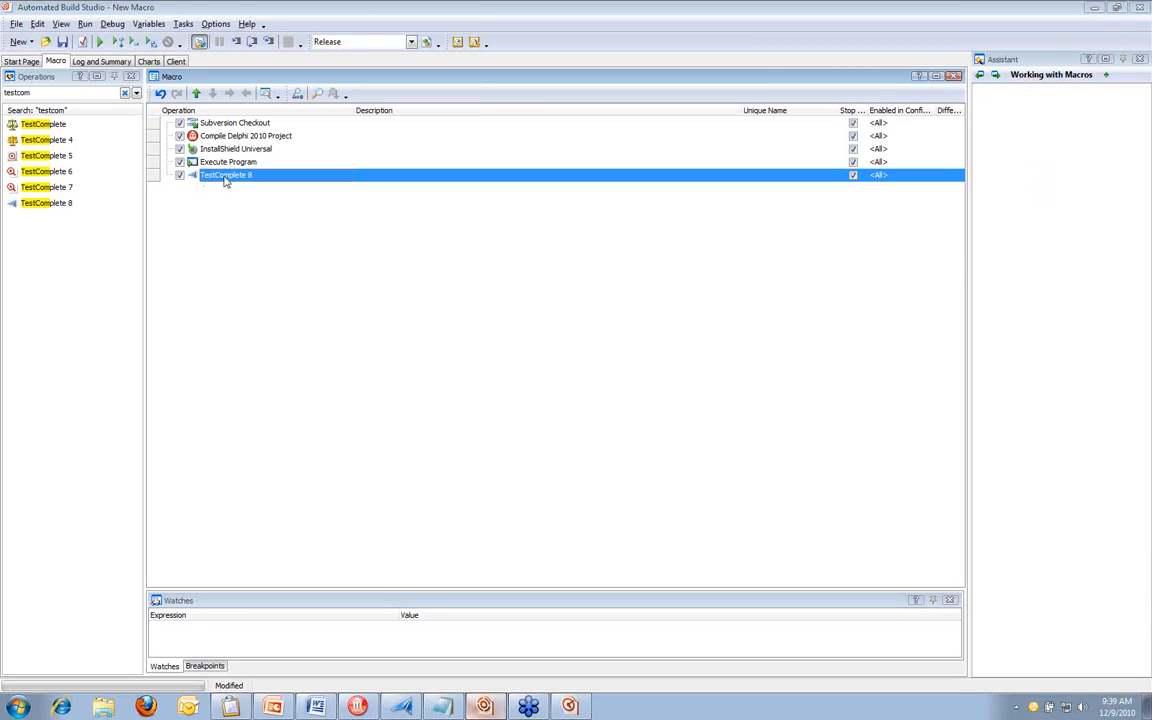
# Create a variable named errCount and assign it to hold the TestComplete 8 operation's total number of errors
pyautogui.doubleClick(226, 178)
pyautogui.click(505, 249)
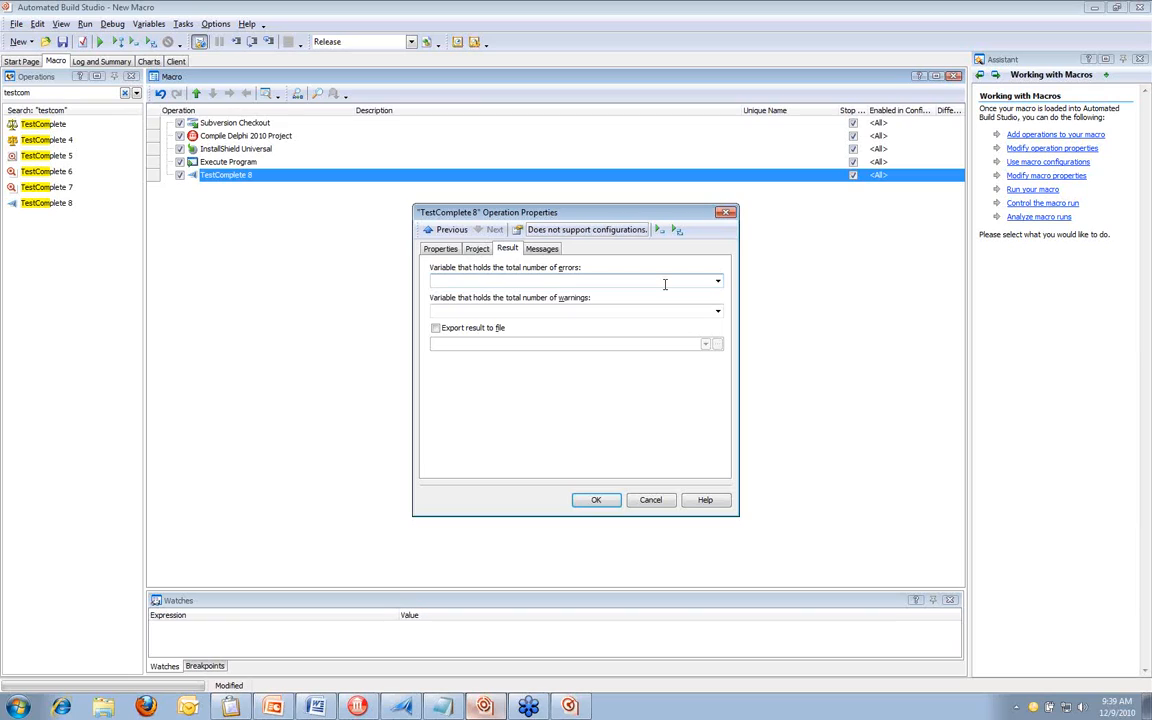
pyautogui.click(718, 282)
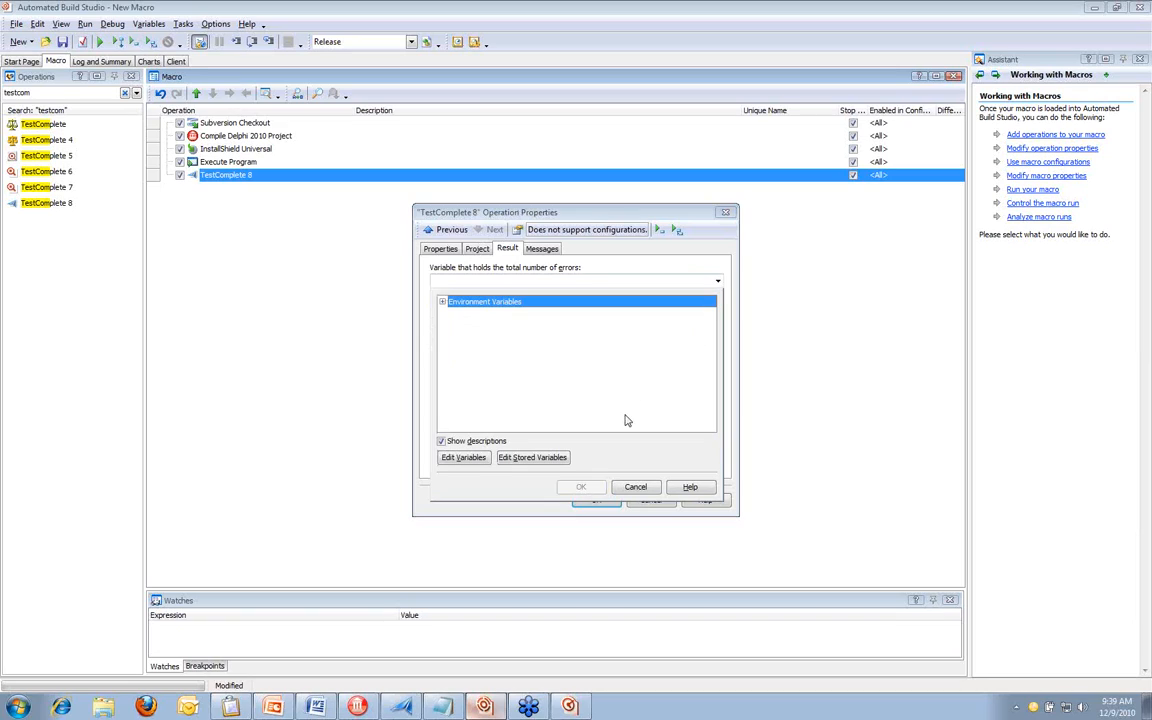
pyautogui.click(462, 457)
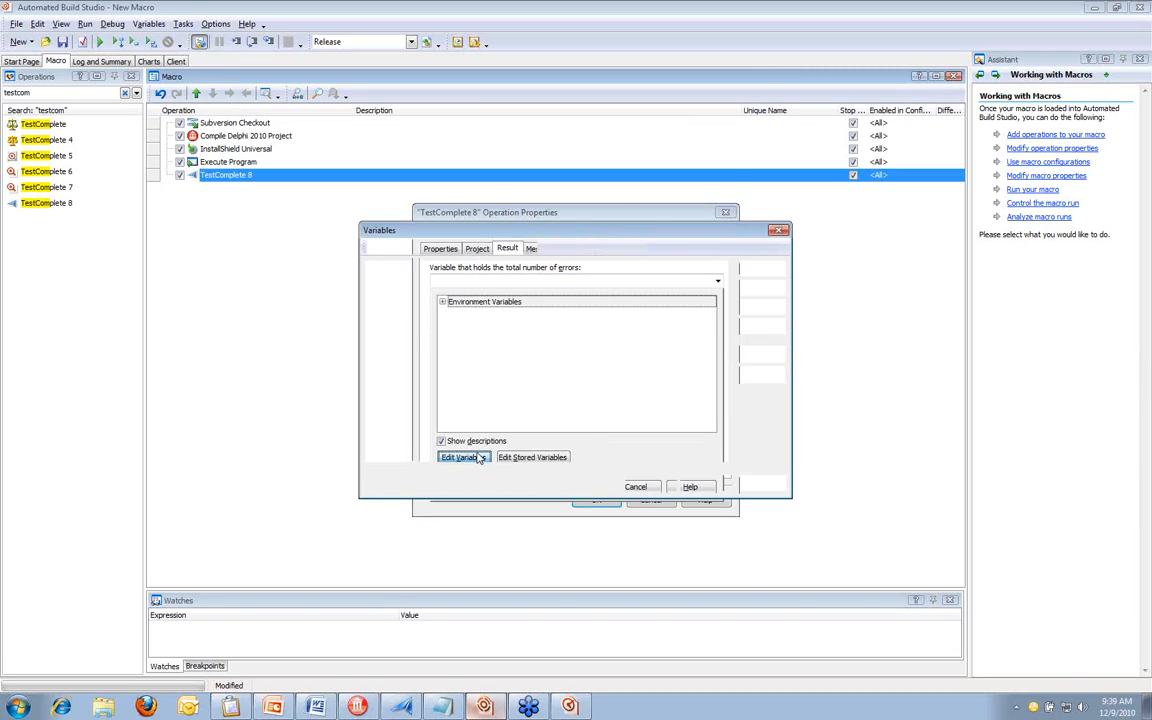
pyautogui.click(744, 275)
pyautogui.write('errCount')
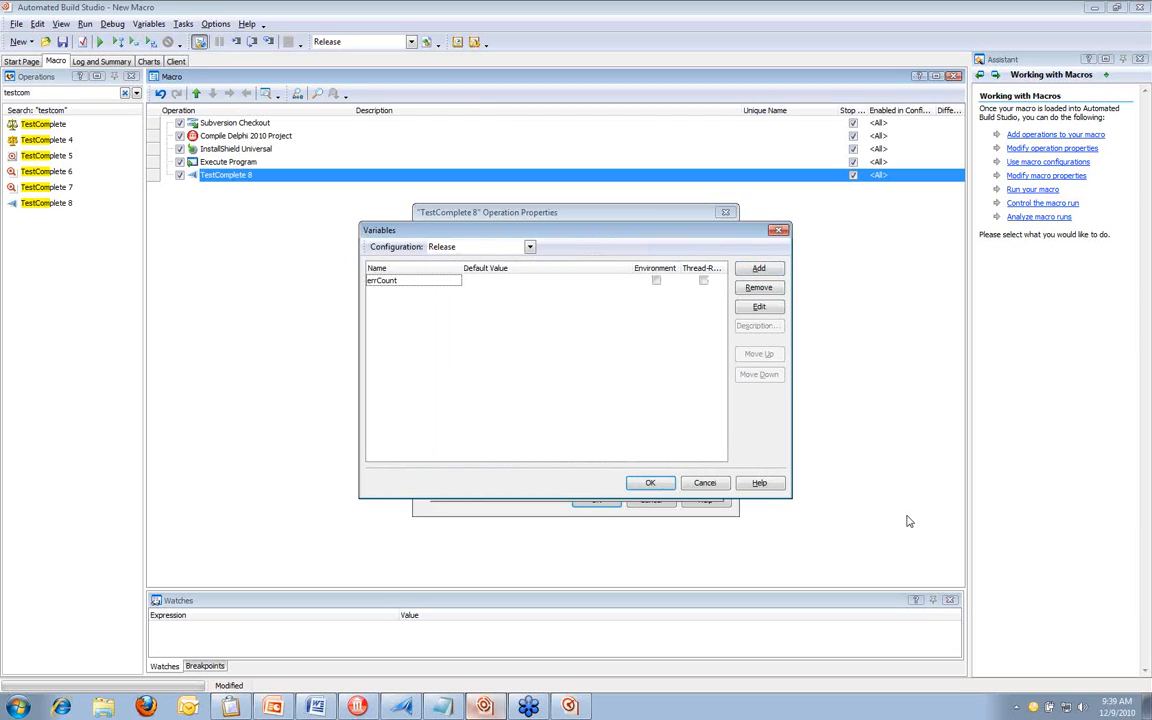
pyautogui.click(650, 482)
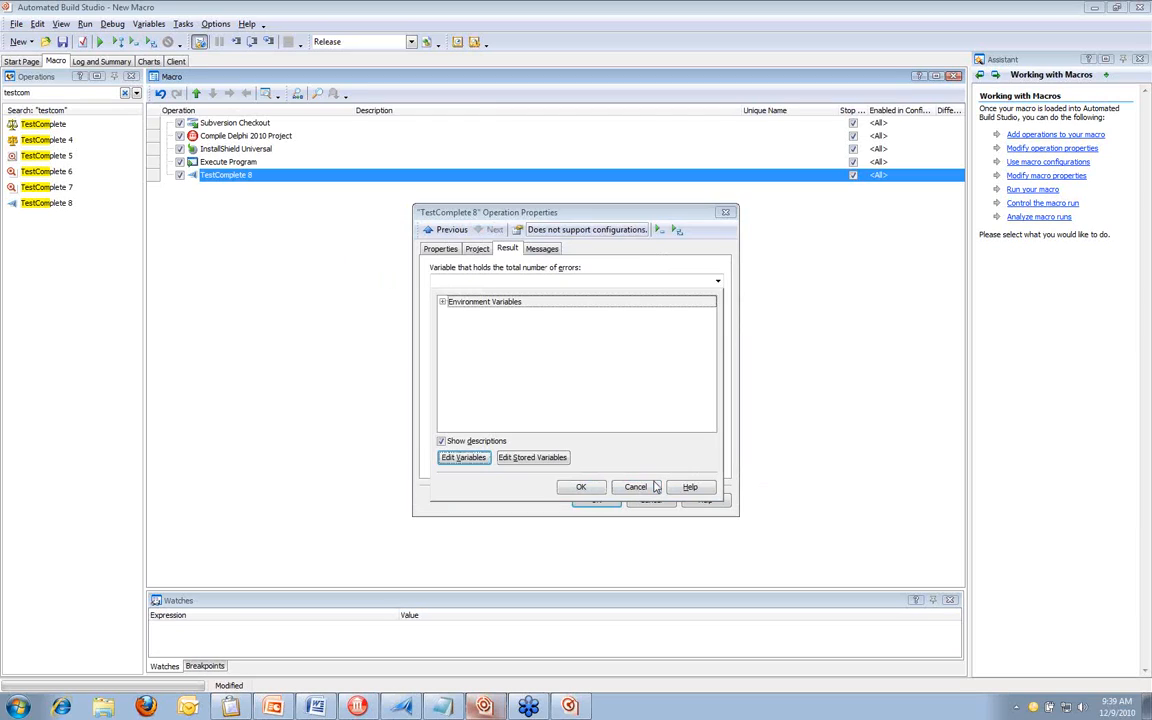
pyautogui.click(584, 486)
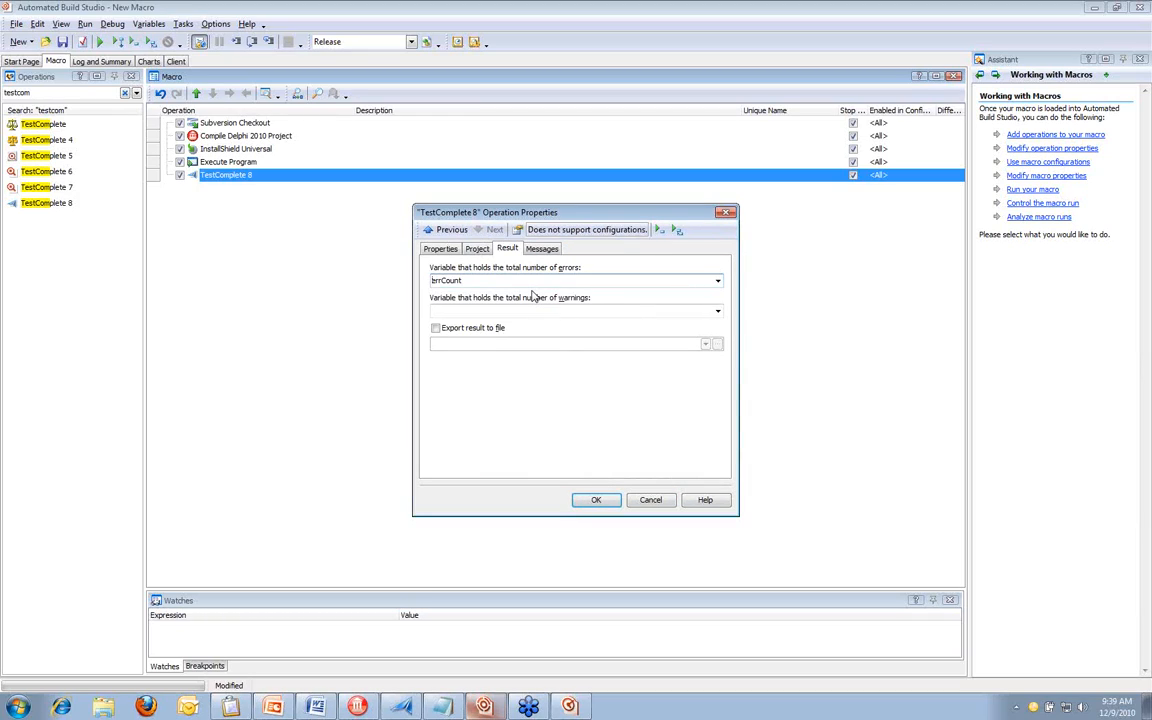
pyautogui.click(585, 502)
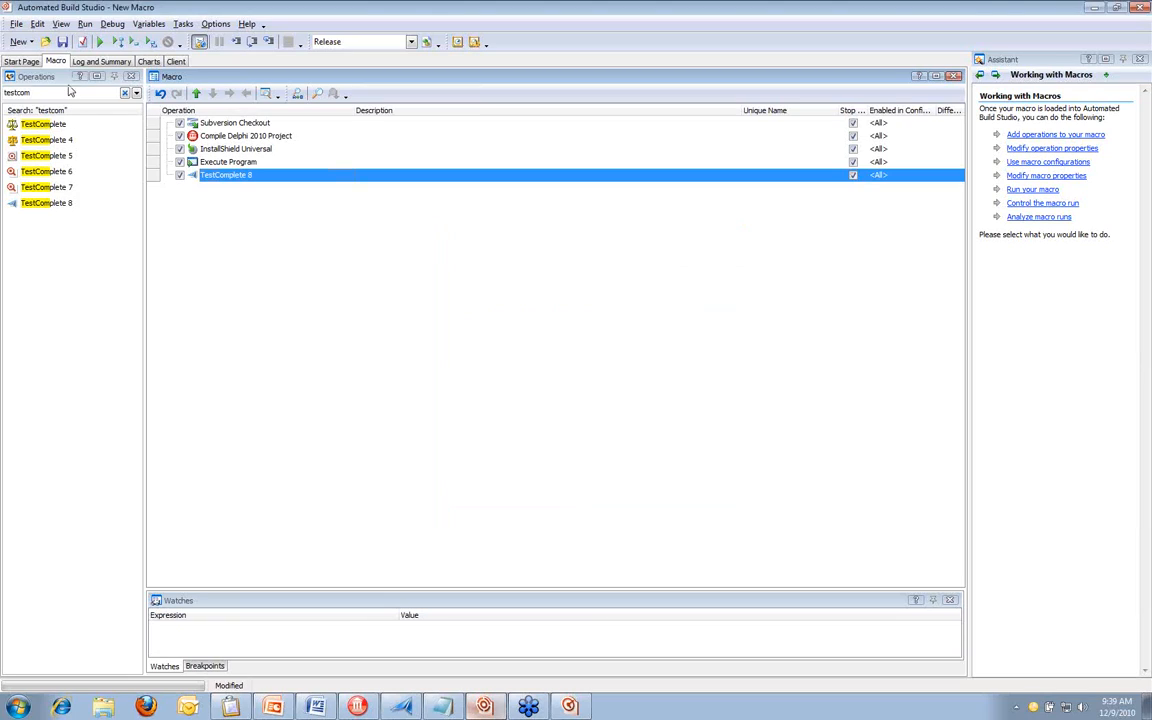
# Find the If ... Then operation by searching for "if the" and add it after TestComplete 8
pyautogui.moveTo(62, 91); pyautogui.dragTo(5, 93)
pyautogui.write('i')
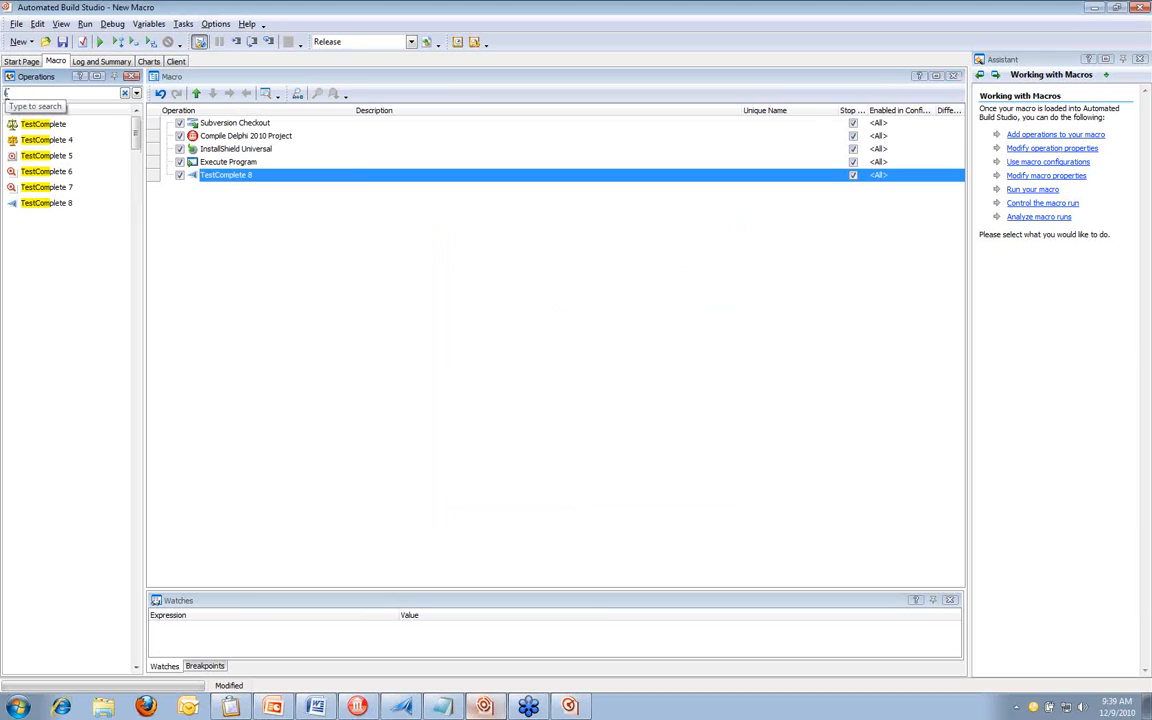
pyautogui.write('f')
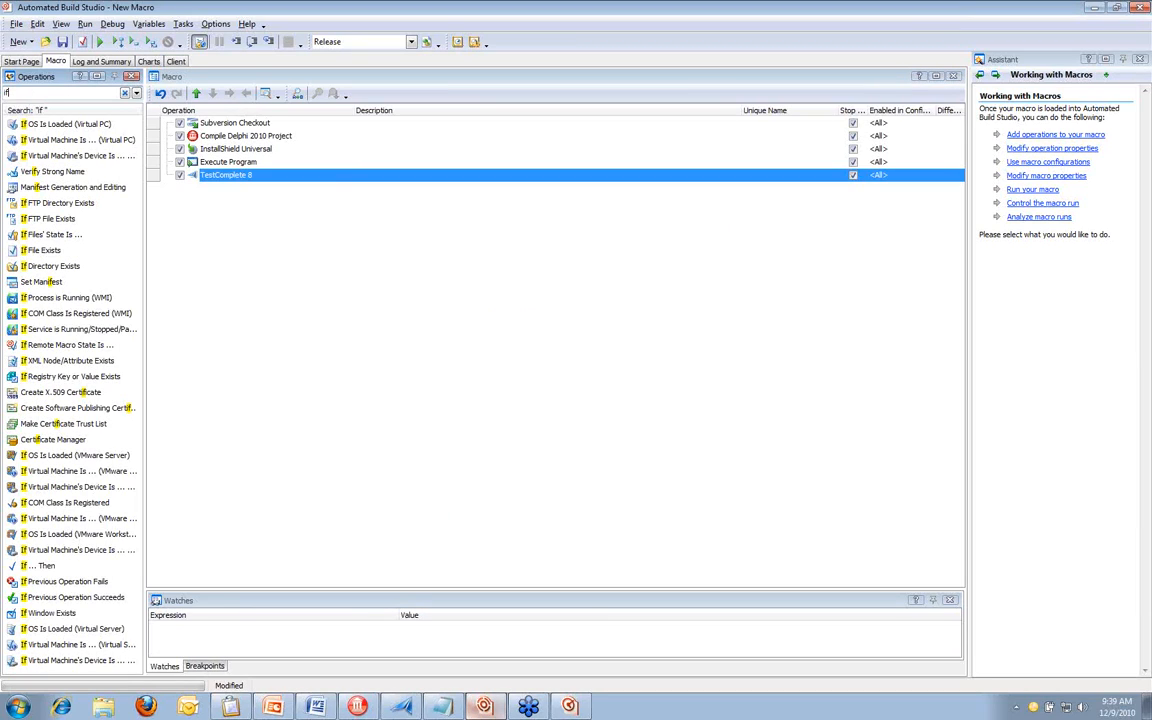
pyautogui.write(' the')
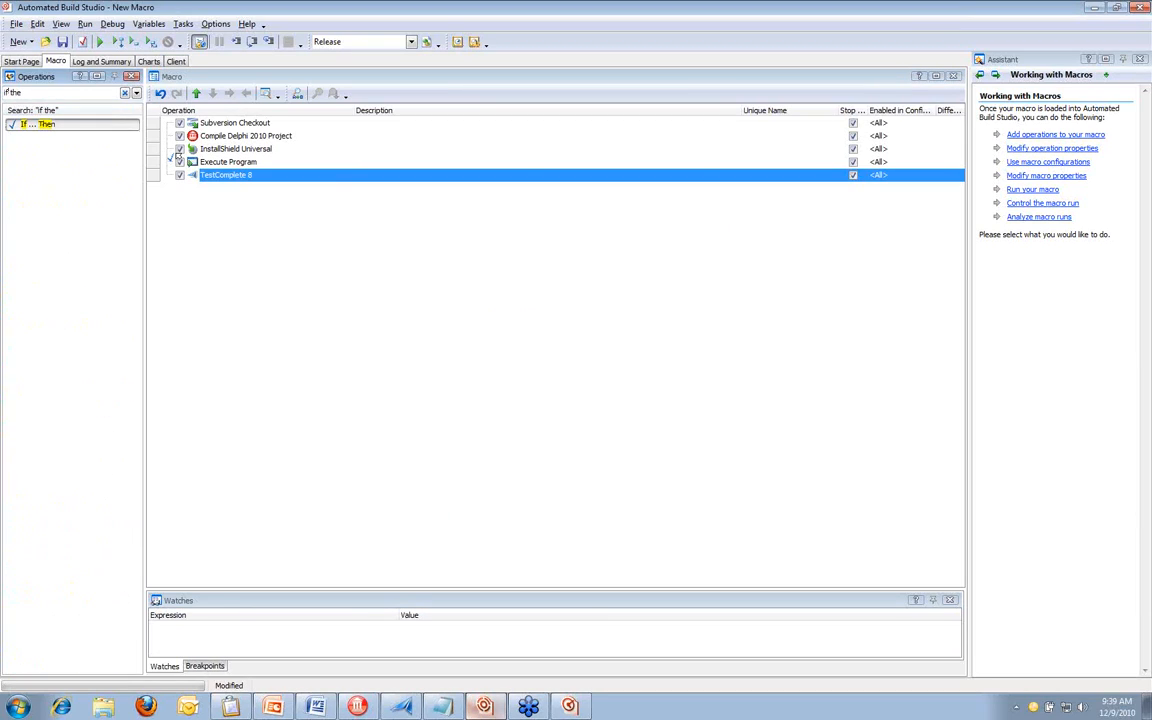
pyautogui.moveTo(177, 157); pyautogui.dragTo(223, 197)
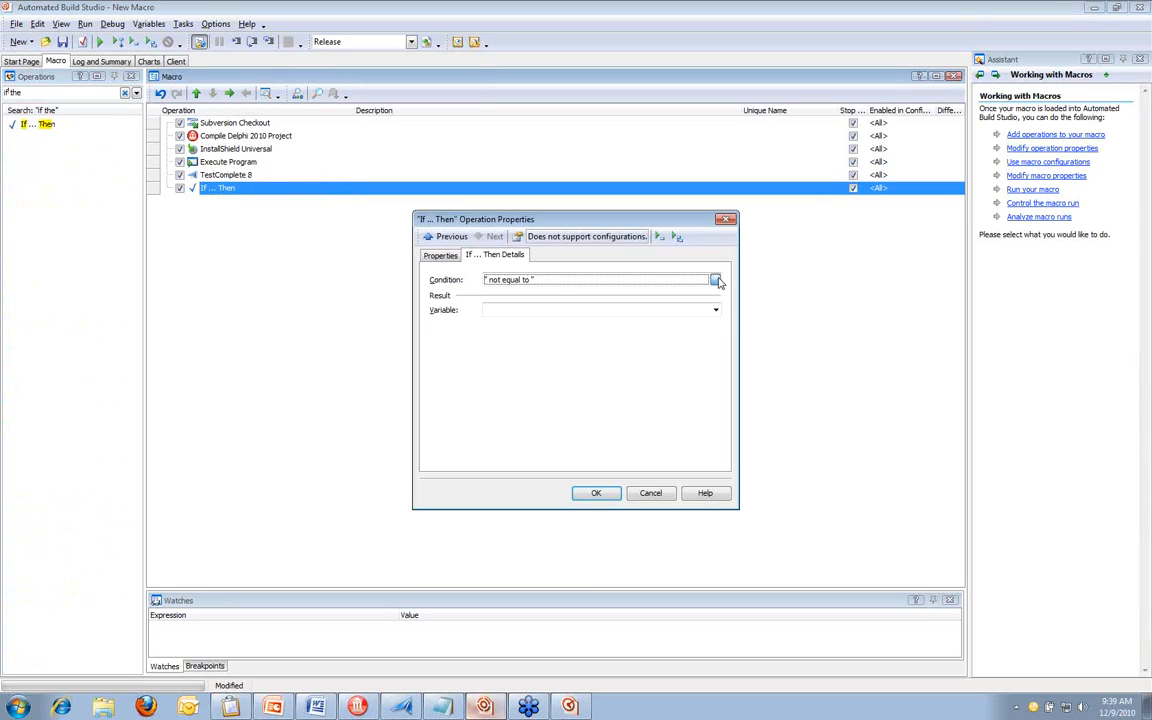
# Set the If ... Then operation's condition to the errCount variable being equal to 0
pyautogui.click(716, 281)
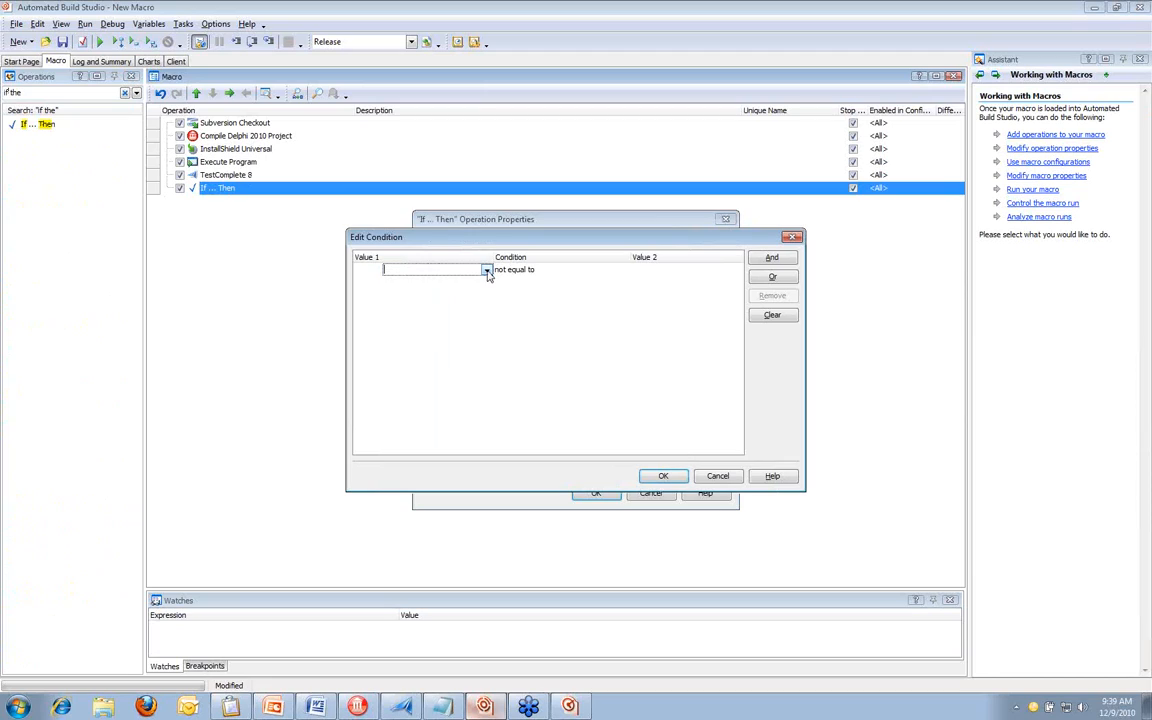
pyautogui.click(489, 271)
pyautogui.click(267, 289)
pyautogui.doubleClick(316, 301)
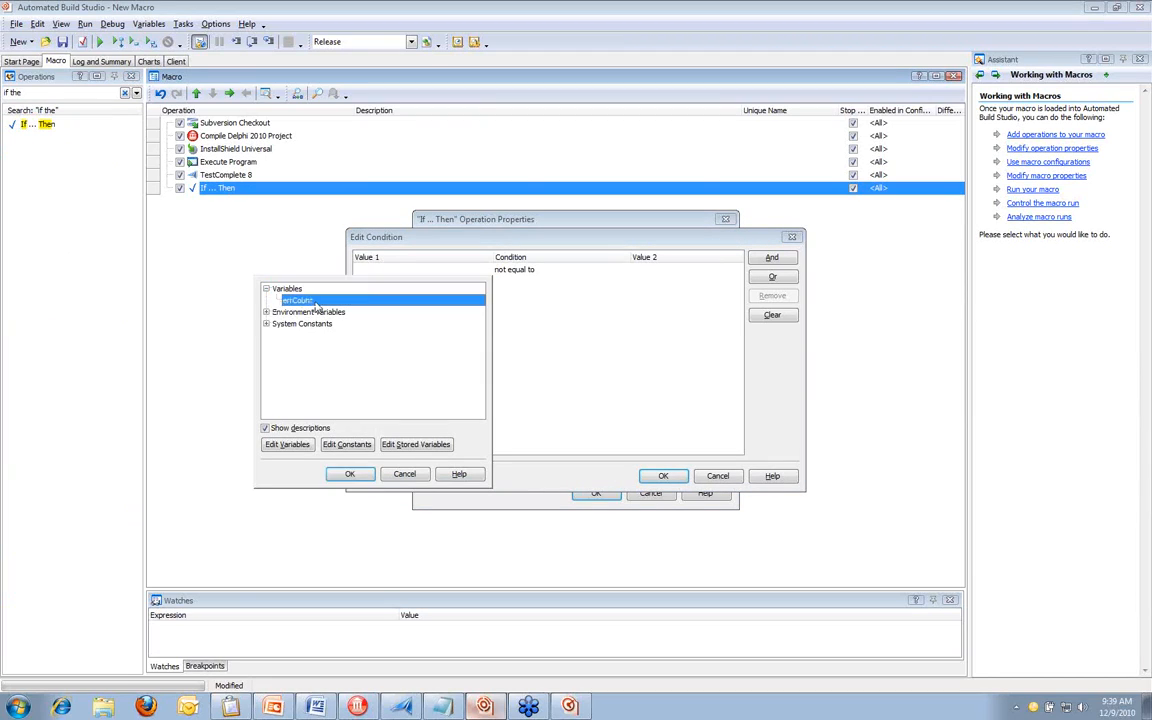
pyautogui.click(588, 272)
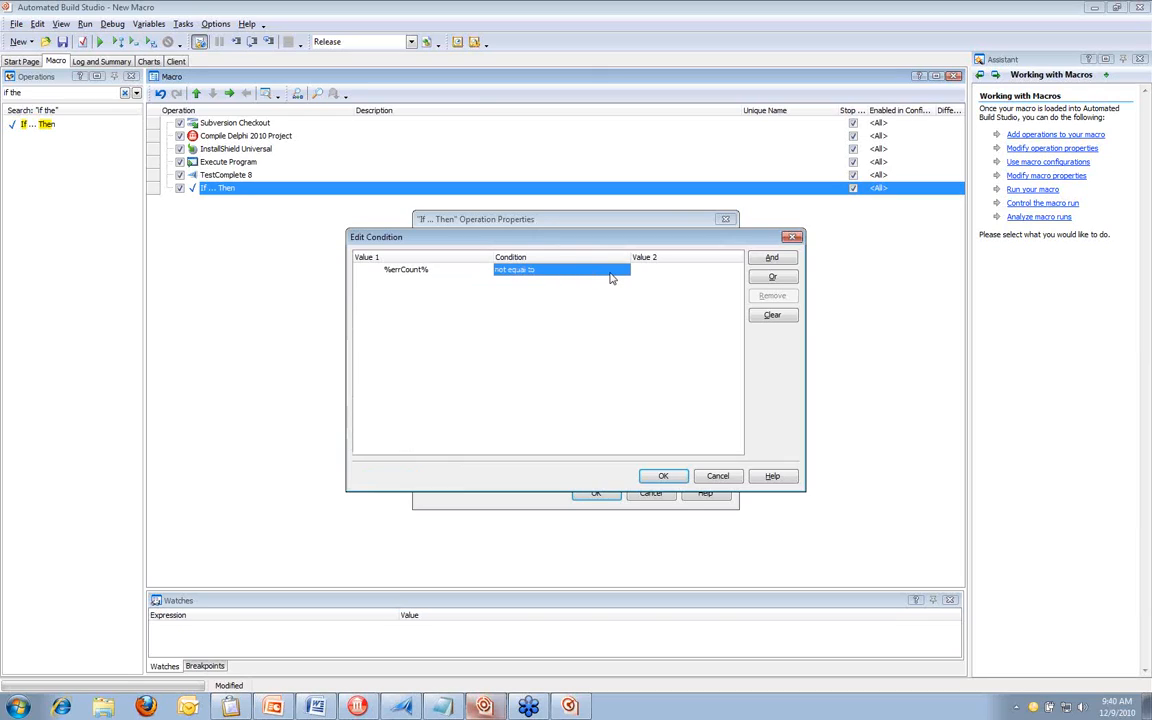
pyautogui.click(622, 271)
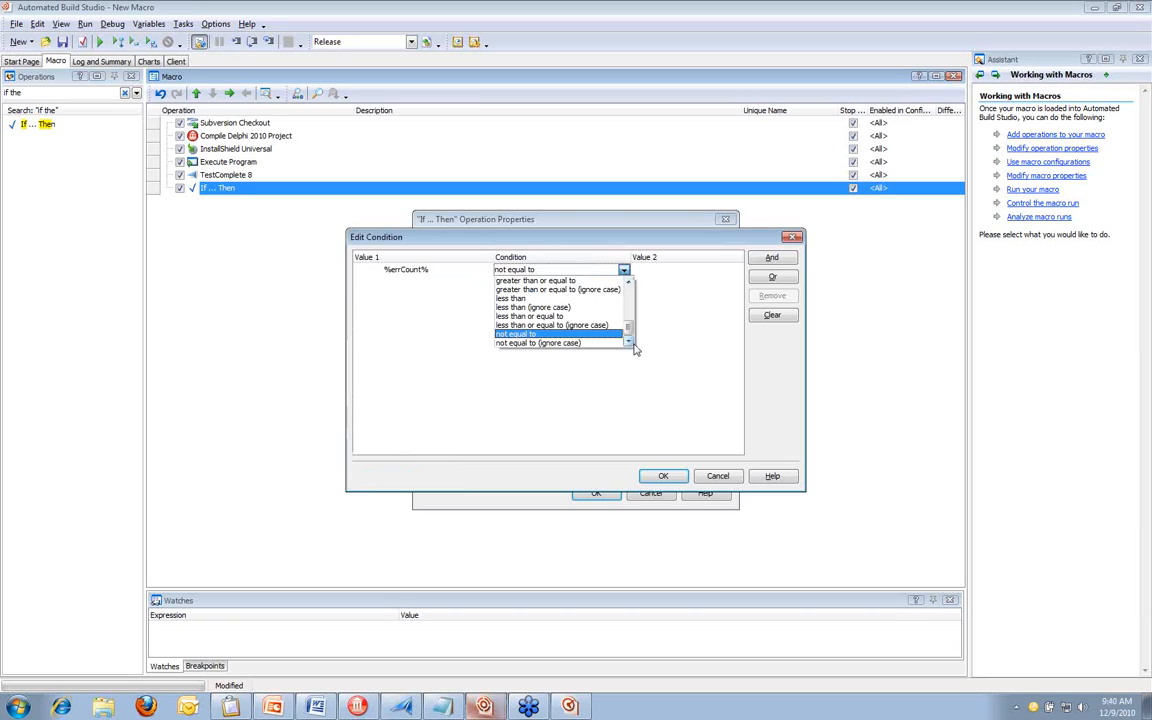
pyautogui.moveTo(629, 329); pyautogui.dragTo(632, 303)
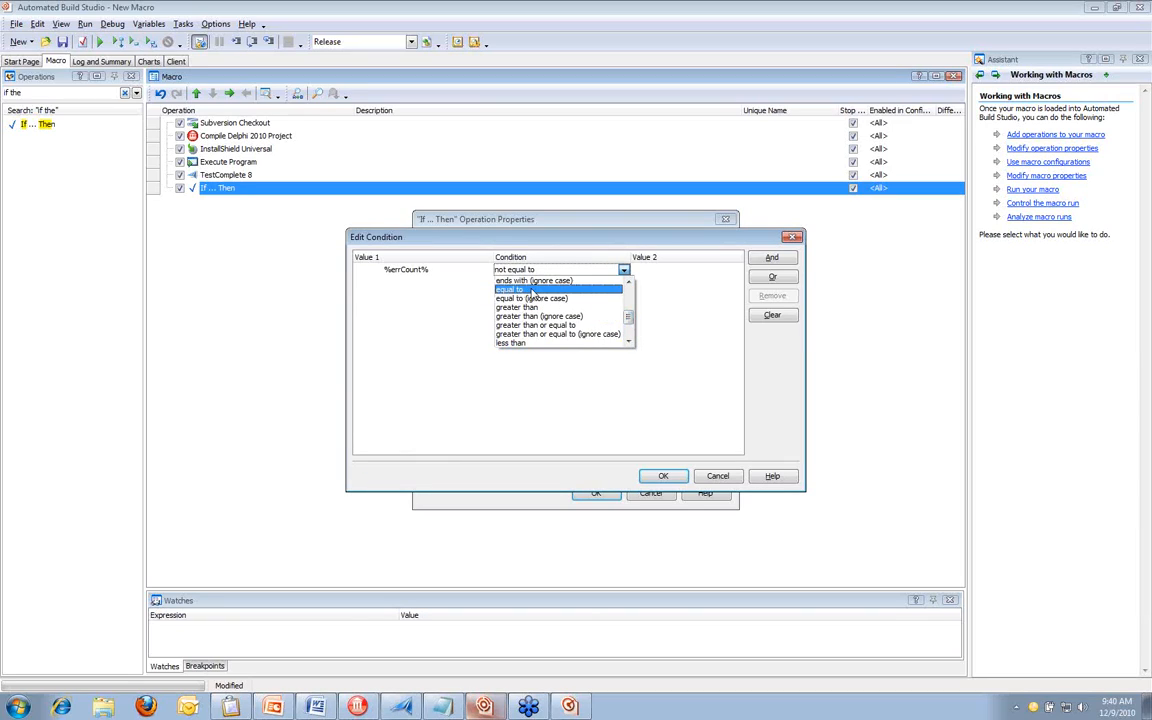
pyautogui.click(622, 290)
pyautogui.click(652, 272)
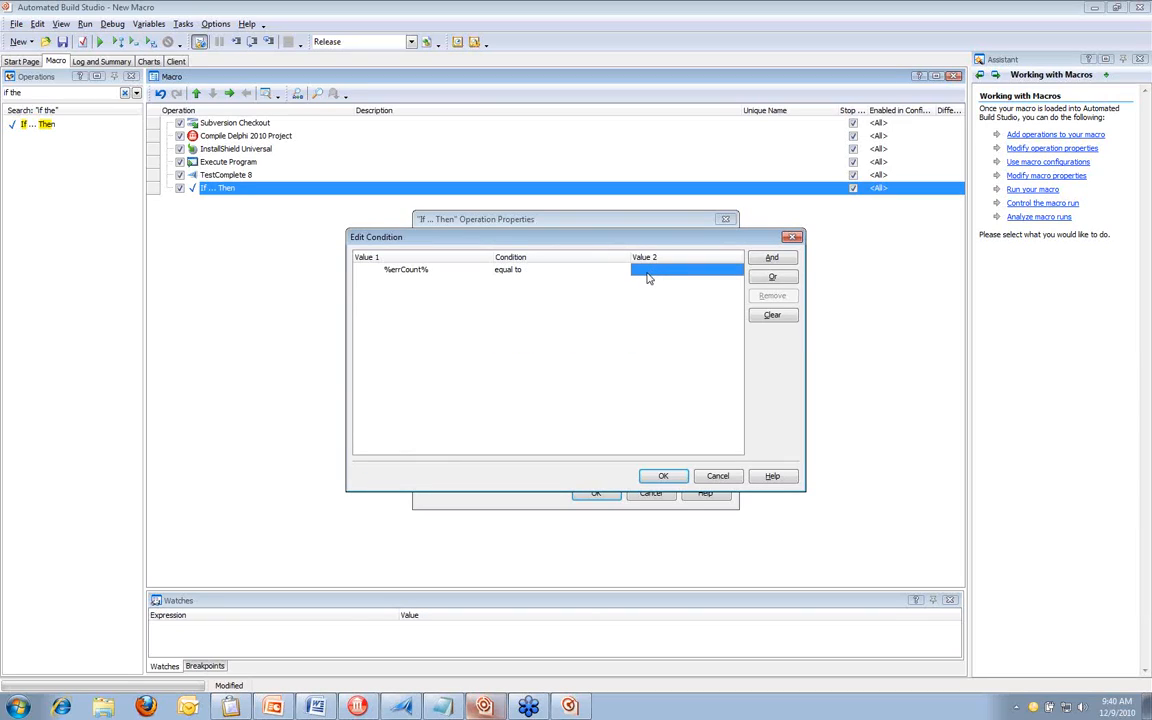
pyautogui.write('0')
pyautogui.click(663, 476)
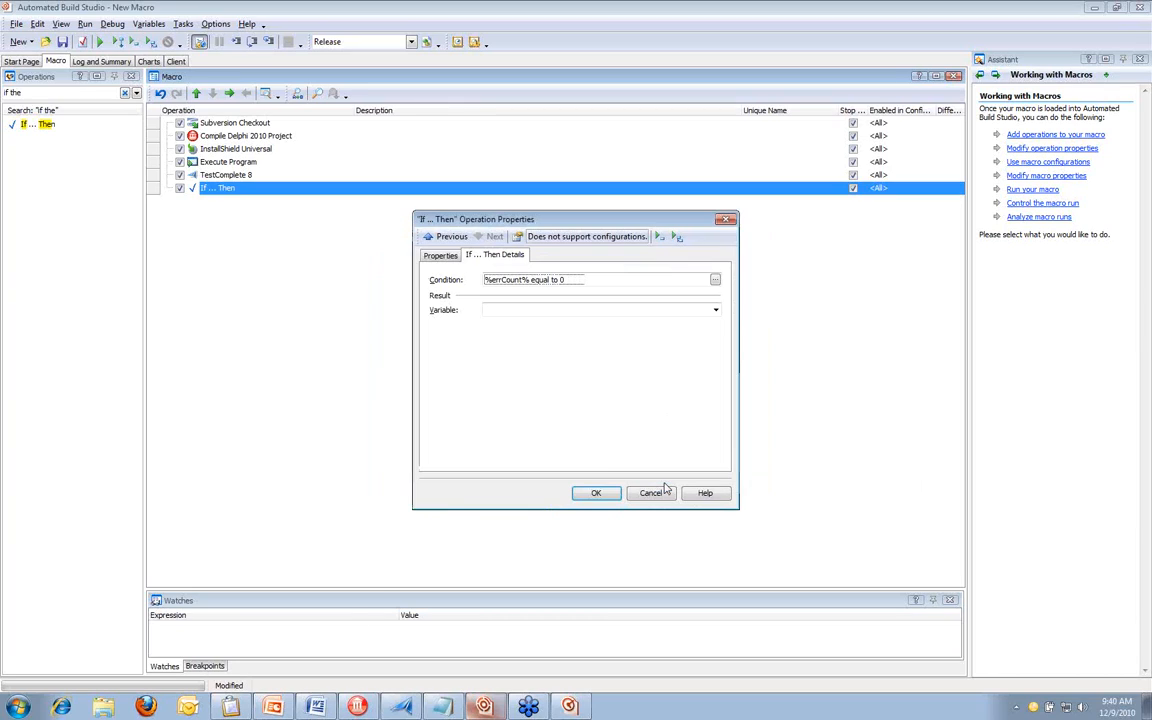
pyautogui.click(597, 493)
# Find the Send E-mail operation by searching for "send" and nest it under If ... Then
pyautogui.click(60, 92)
pyautogui.write('se')
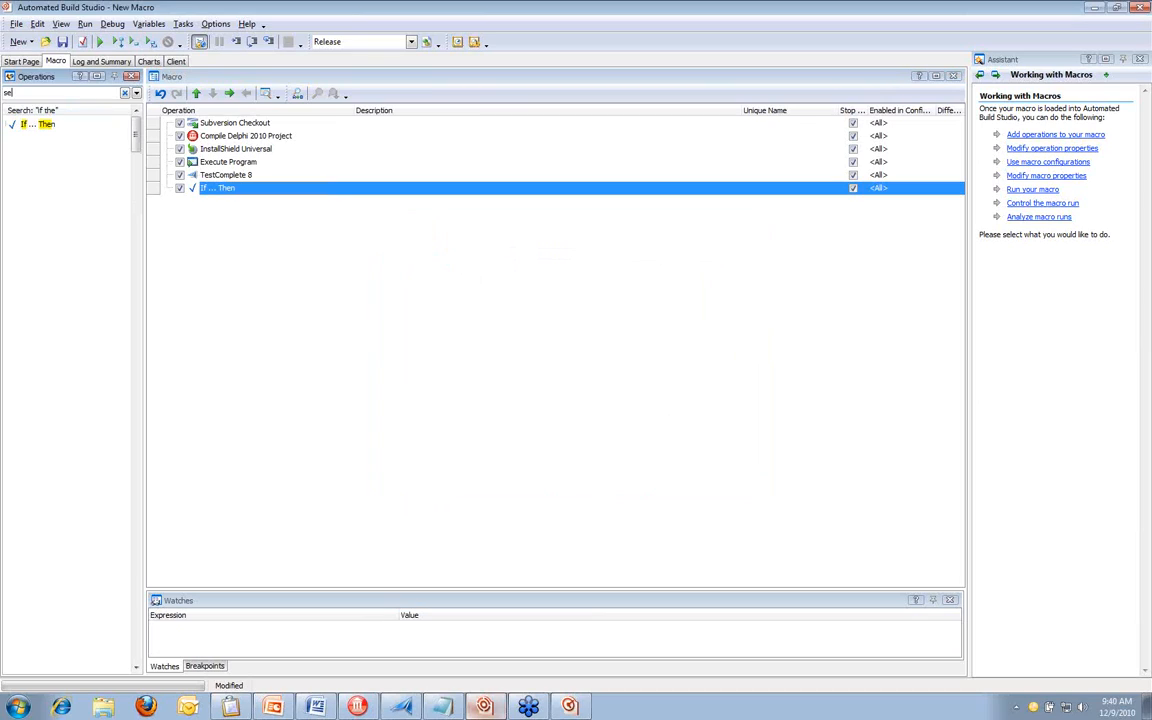
pyautogui.write('nd')
pyautogui.moveTo(40, 188); pyautogui.dragTo(230, 192)
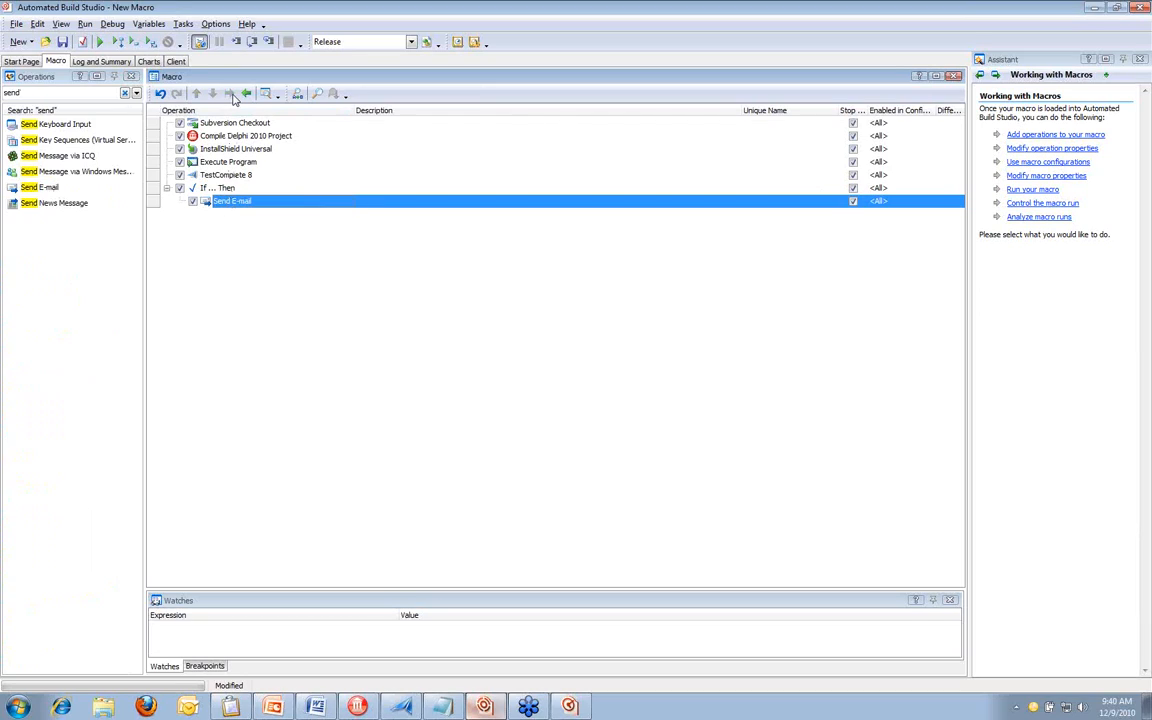
# Set the subject of the Send E-mail operation's message to "Build was successful"
pyautogui.doubleClick(246, 204)
pyautogui.click(534, 255)
pyautogui.click(494, 311)
pyautogui.write('Build was successful')
# Enter "Build passed and is ready for QA" as the e-mail's message body and accept the properties
pyautogui.click(490, 335)
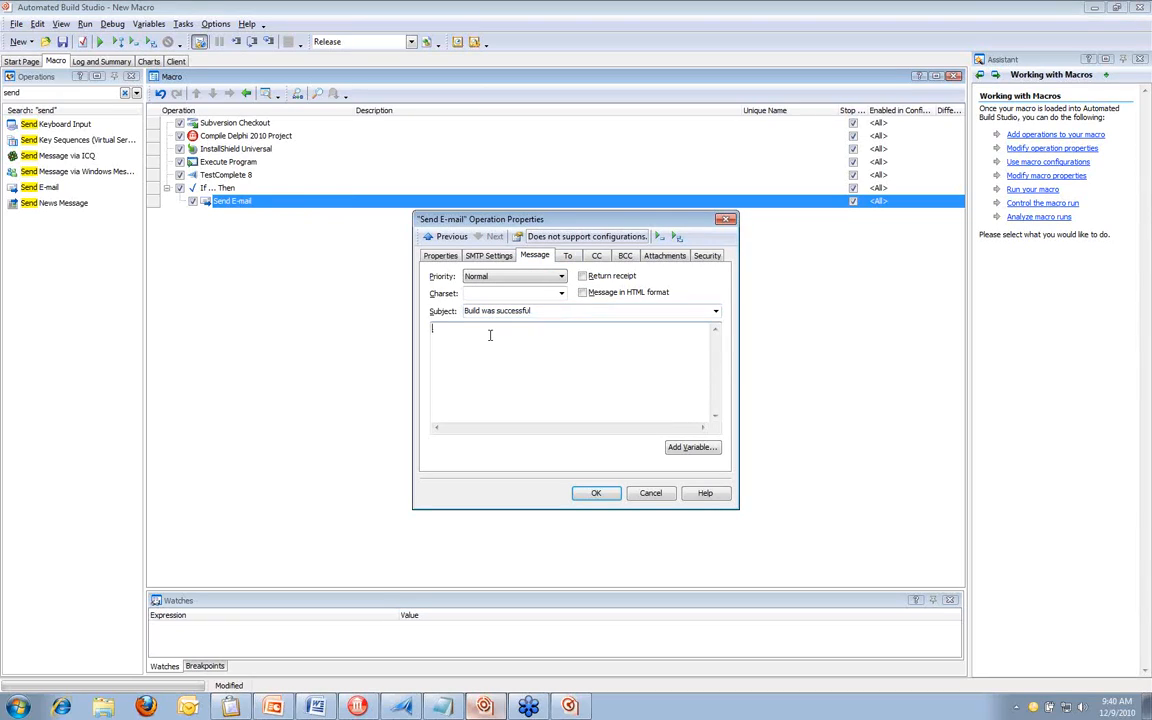
pyautogui.write('Build passed and is ready for QW')
pyautogui.press('BackSpace')
pyautogui.write('A')
pyautogui.click(595, 492)
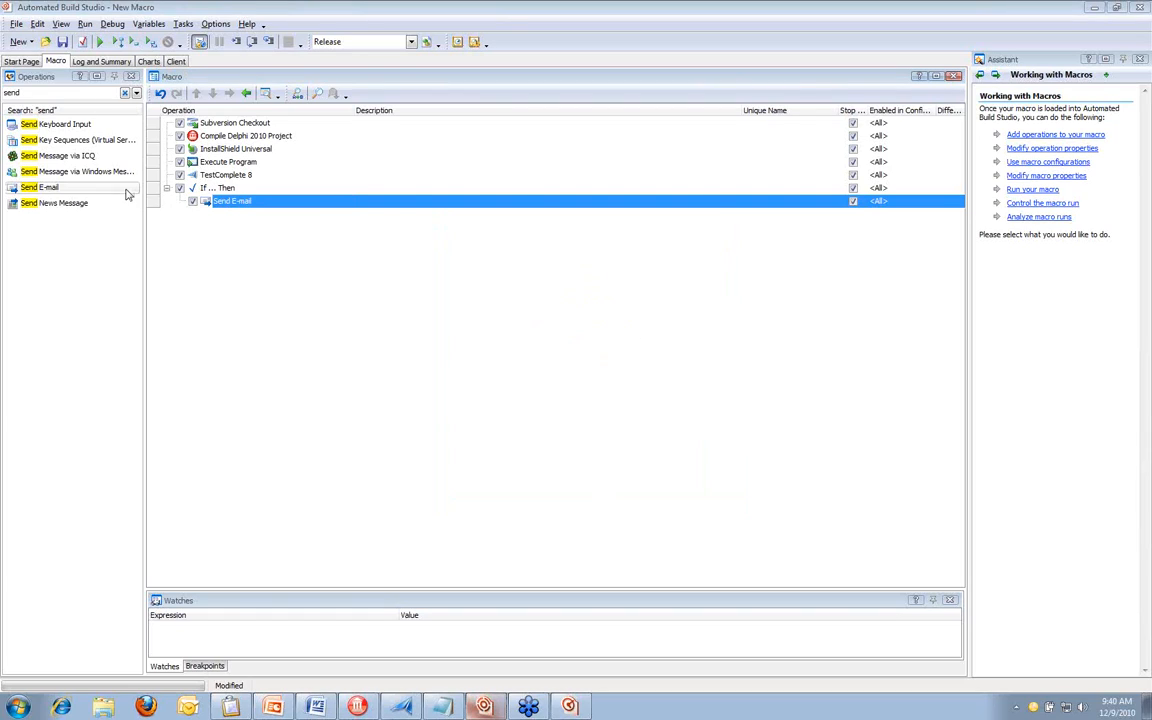
# Find the Else operation by searching for "else" and add it after the If ... Then block
pyautogui.click(60, 92)
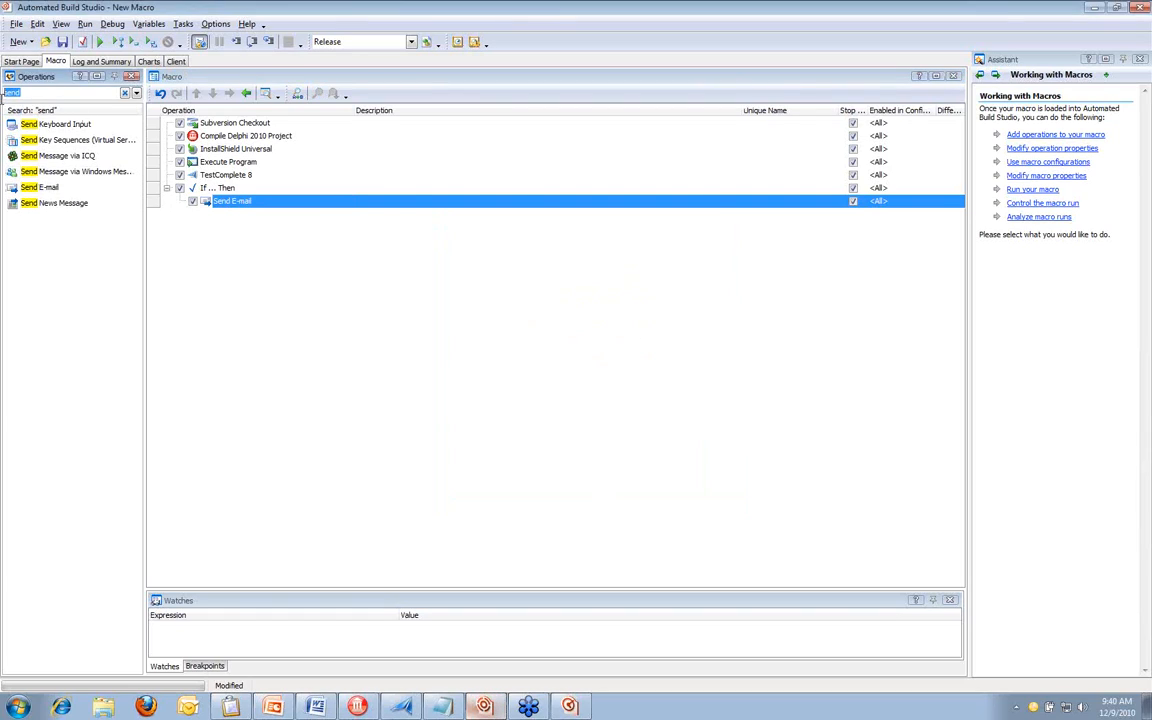
pyautogui.write('else')
pyautogui.moveTo(18, 122); pyautogui.dragTo(179, 226)
# Copy the Send E-mail operation from the If ... Then block and paste it under Else
pyautogui.click(257, 203)
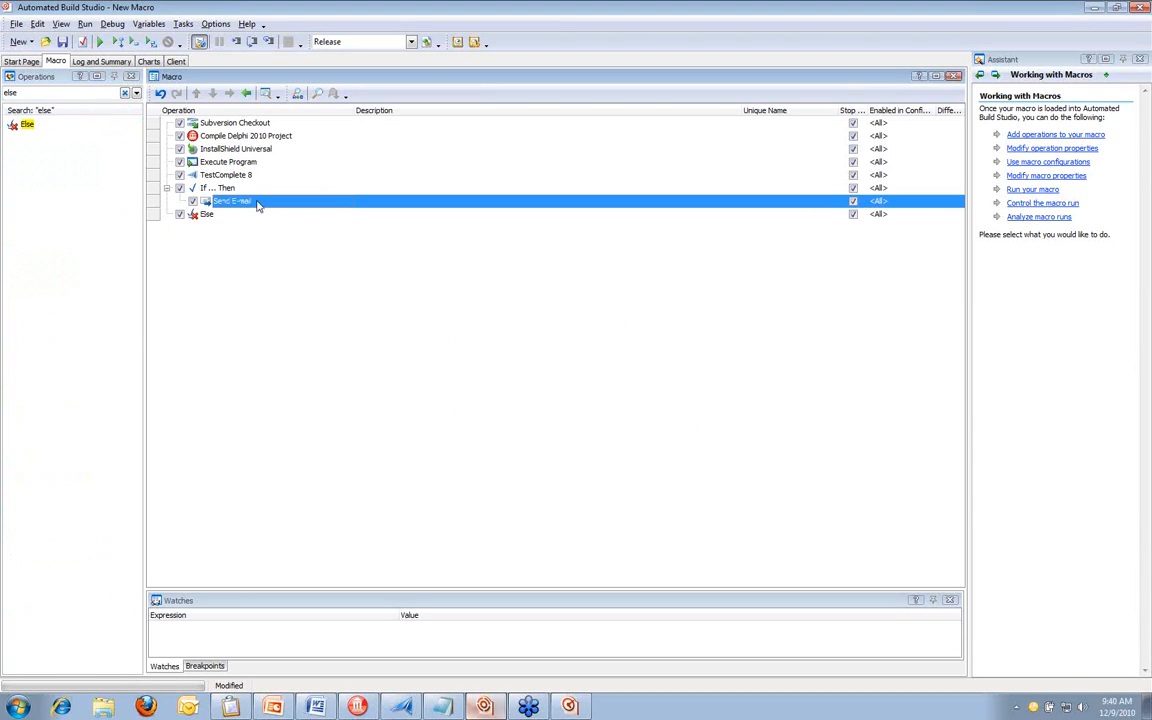
pyautogui.click(213, 216)
pyautogui.hotkey('ctrl', 'v')
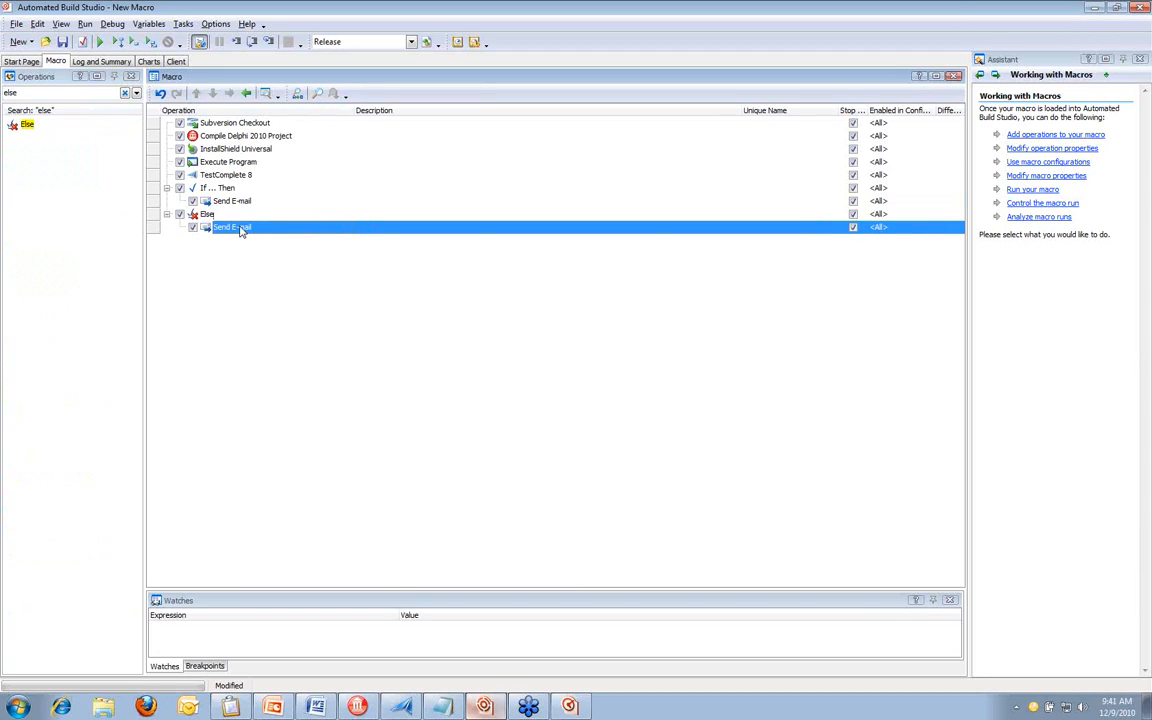
# Change the e-mail under Else to the subject "Build failed" and the message body "Build is not ready"
pyautogui.doubleClick(285, 228)
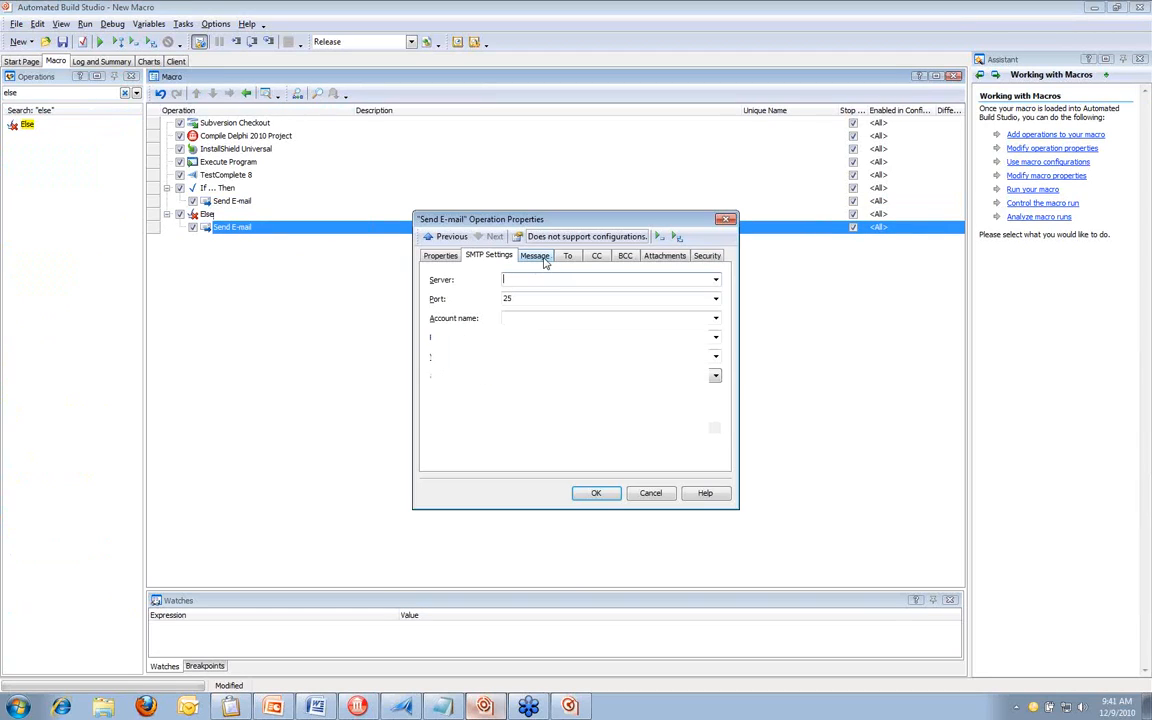
pyautogui.click(544, 259)
pyautogui.moveTo(482, 311); pyautogui.dragTo(531, 311)
pyautogui.write('failed')
pyautogui.moveTo(563, 339); pyautogui.dragTo(453, 378)
pyautogui.write('is not ready')
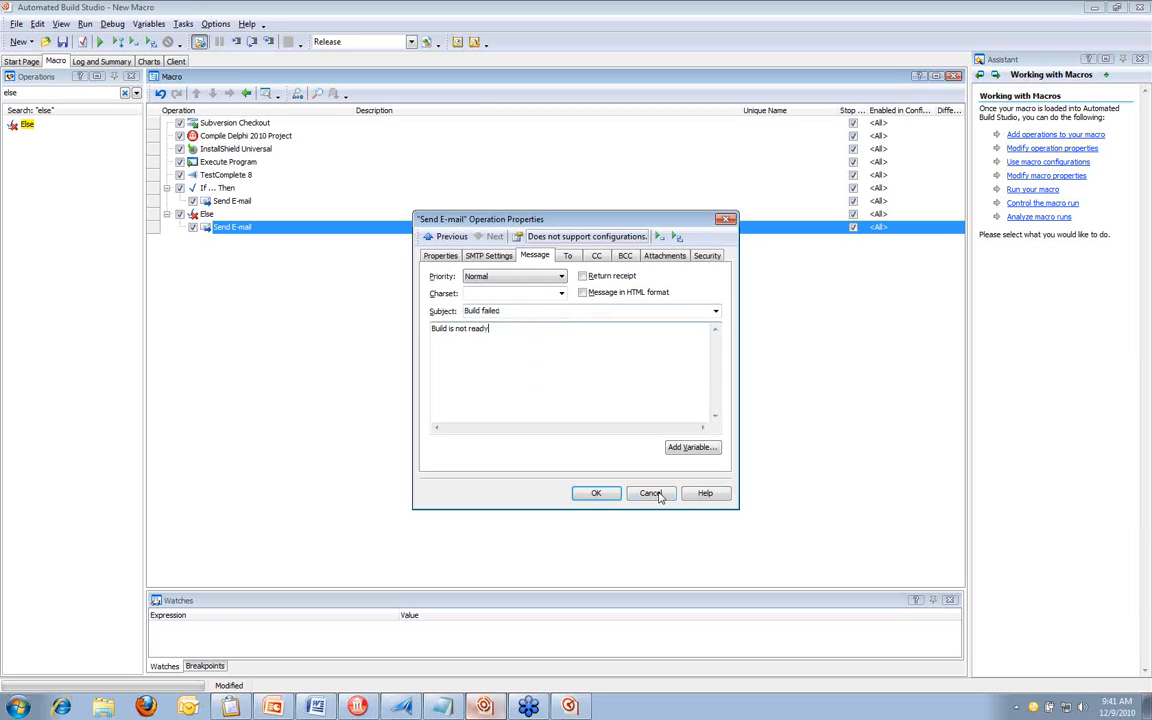
pyautogui.click(598, 493)
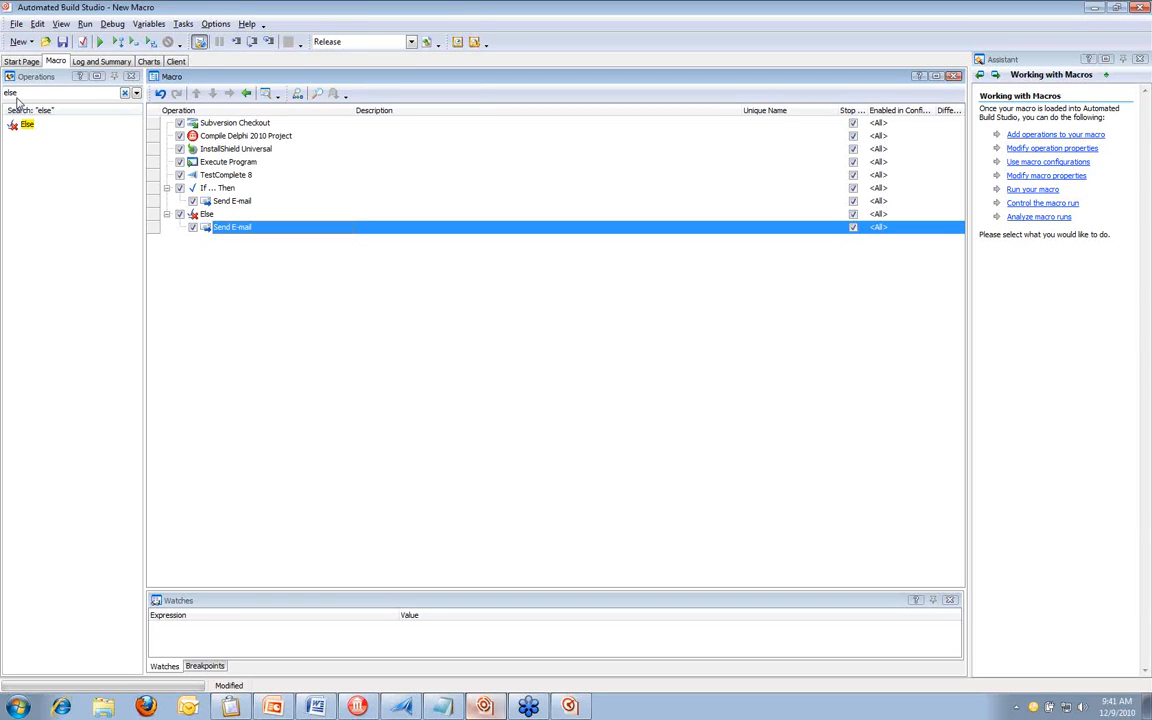
# Search the available operations for "code"
pyautogui.moveTo(20, 94); pyautogui.dragTo(3, 94)
pyautogui.write('c')
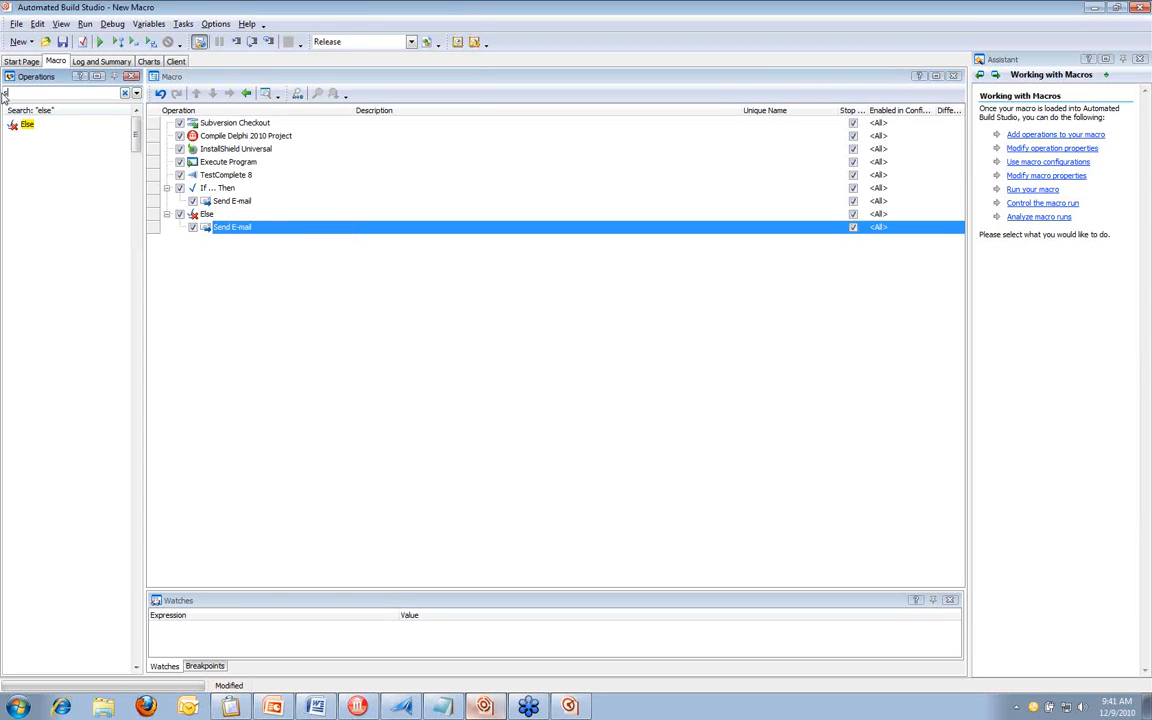
pyautogui.write('nd')
pyautogui.press('BackSpace')
pyautogui.press('BackSpace')
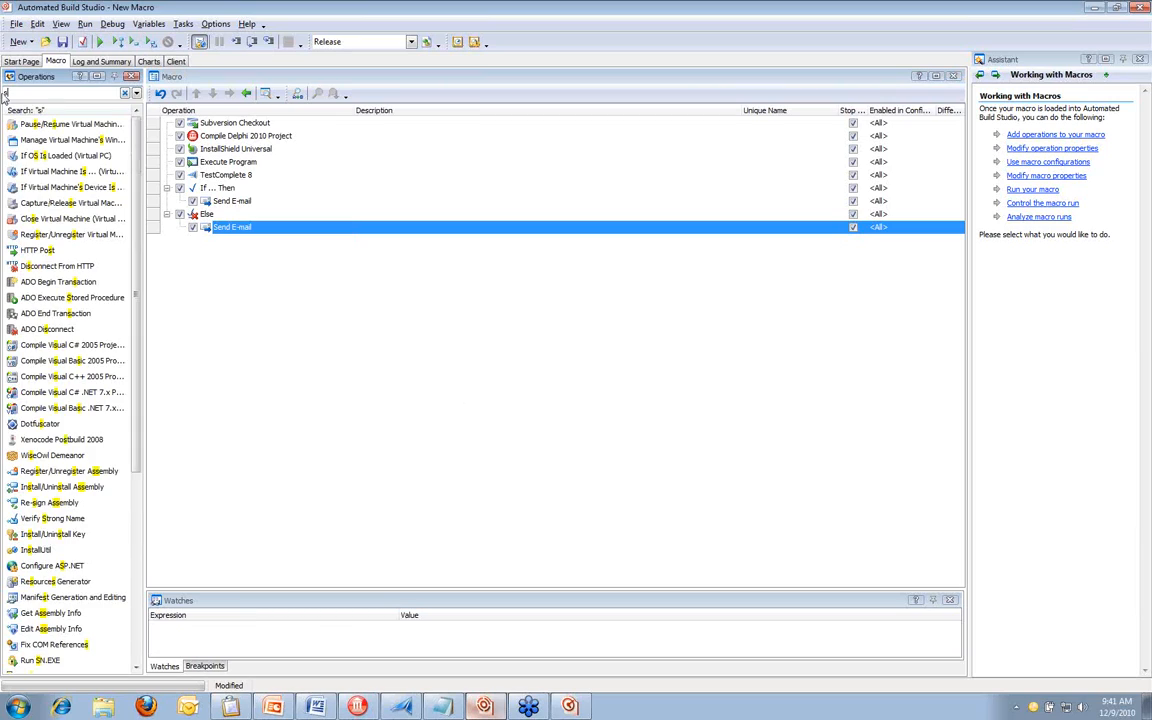
pyautogui.press('BackSpace')
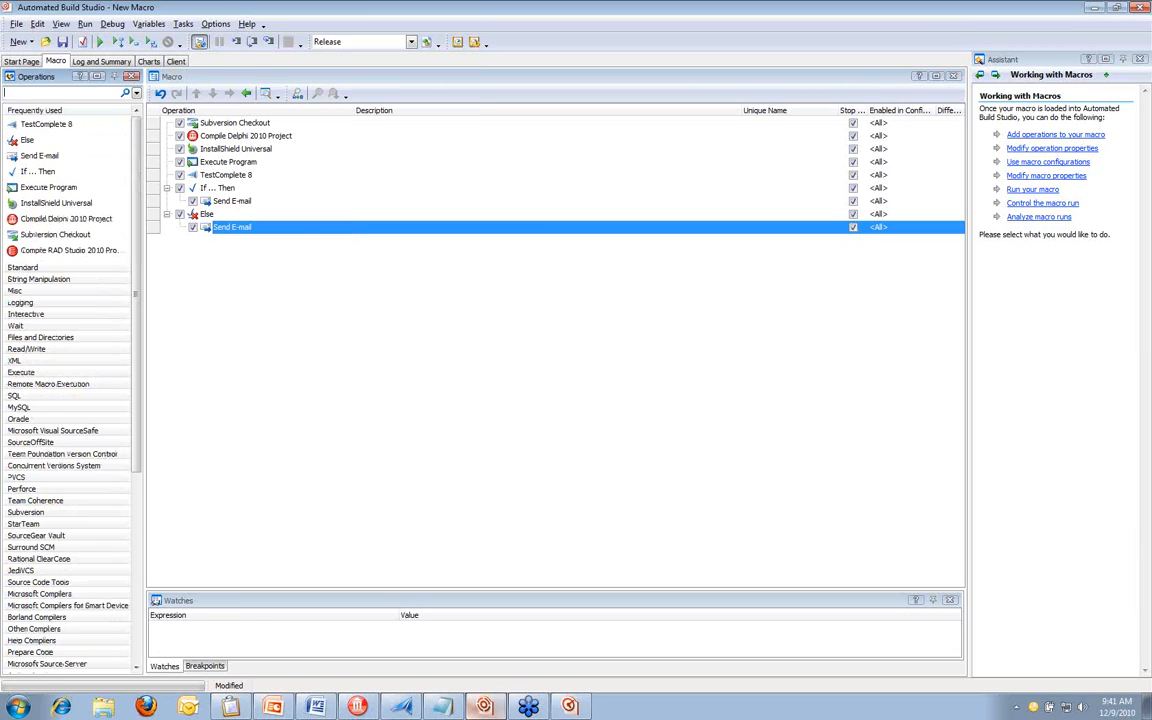
pyautogui.write('code')
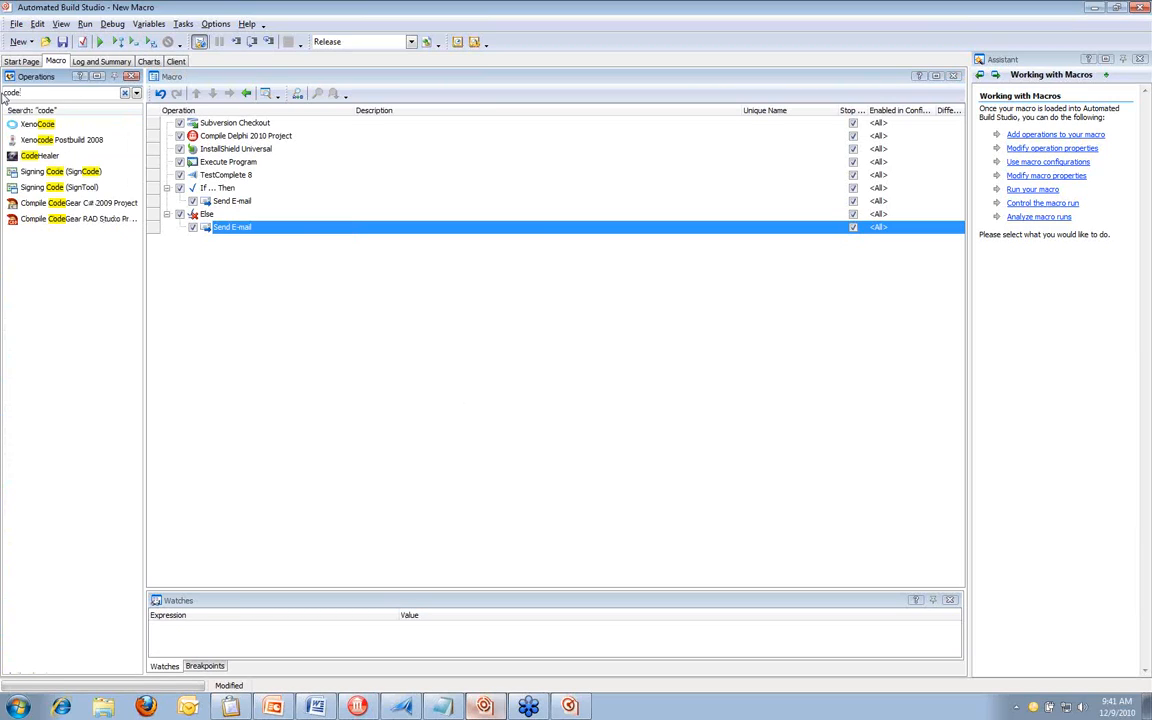
pyautogui.press('BackSpace')
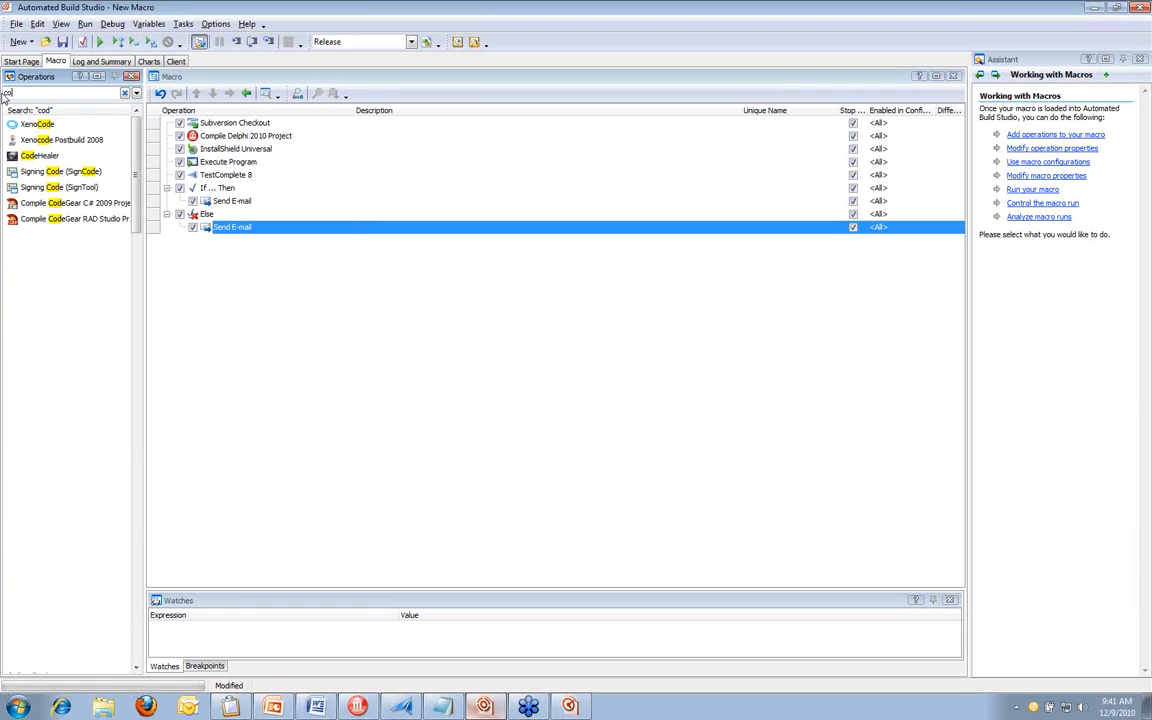
pyautogui.press('BackSpace')
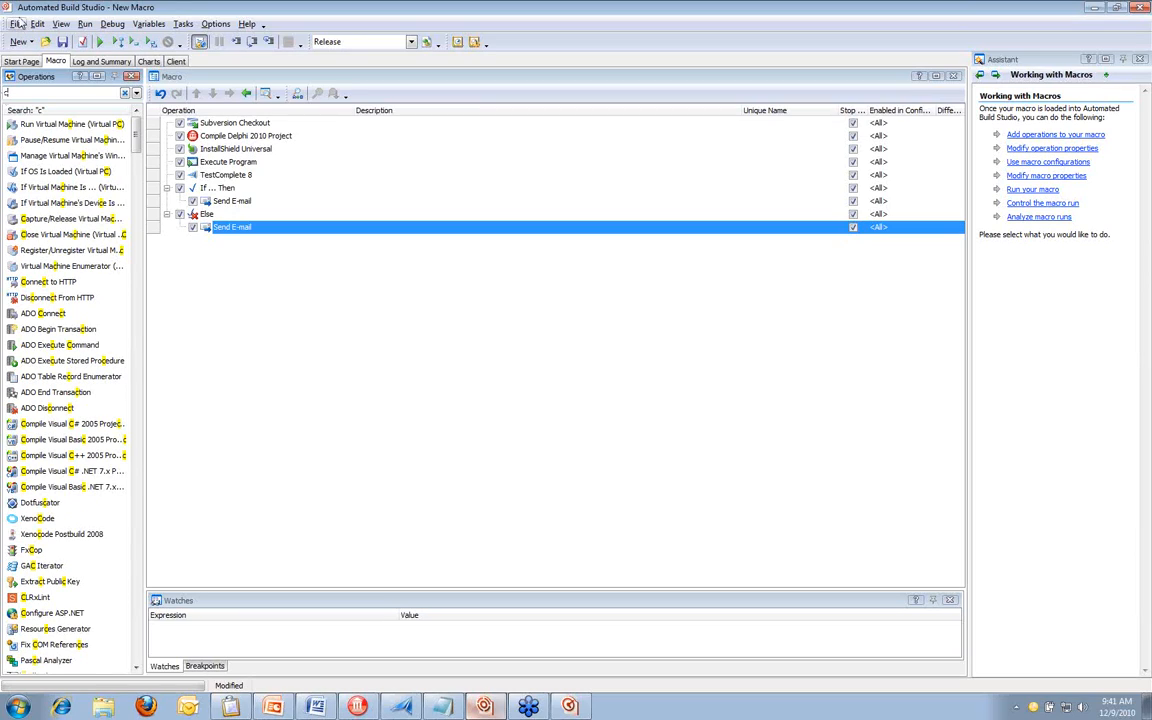
# Open the recently used macro Integration.bbp in place of the new macro
pyautogui.click(17, 23)
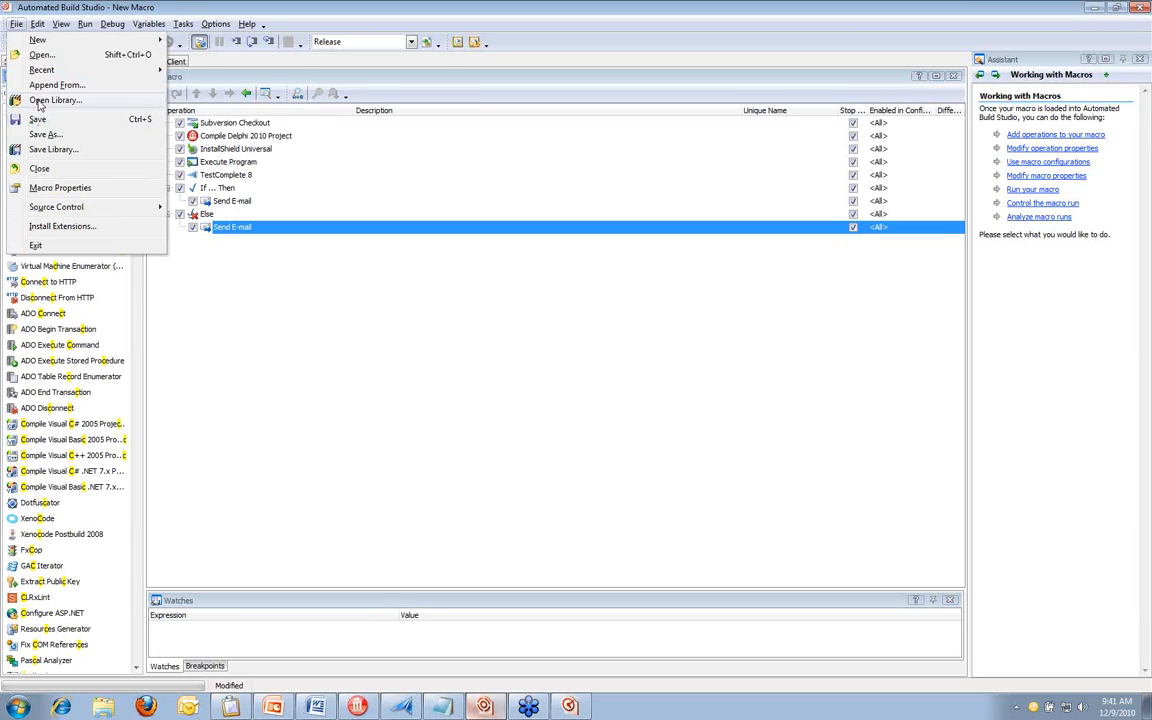
pyautogui.moveTo(43, 70)
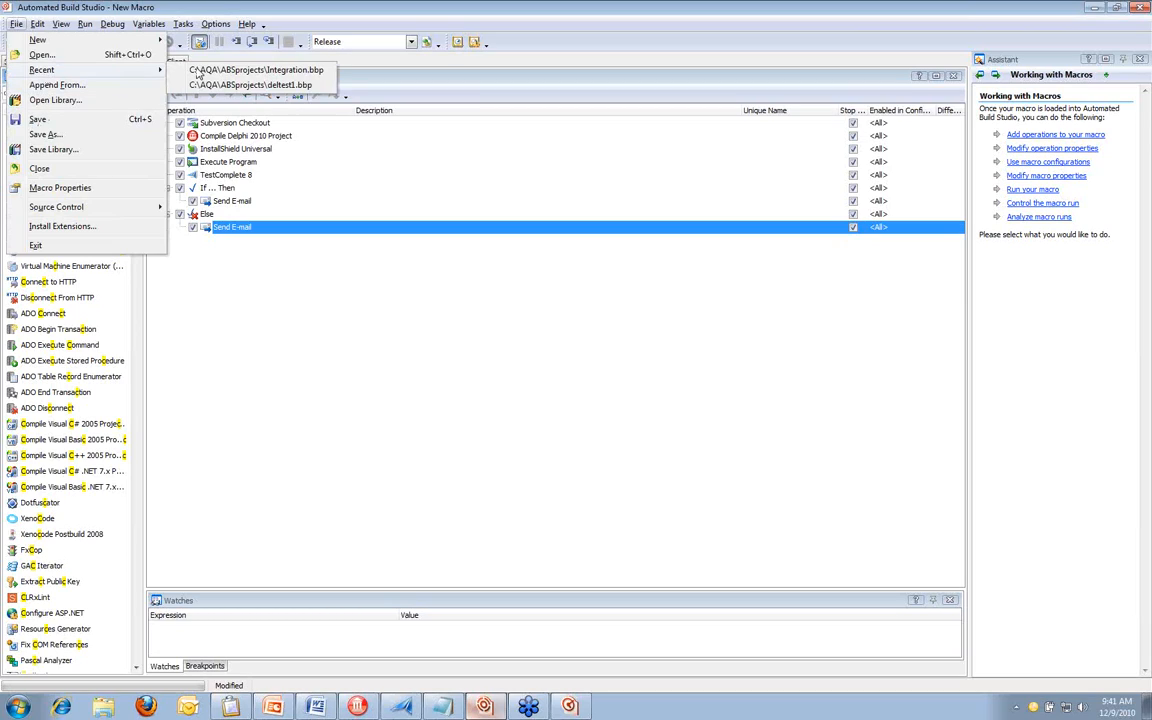
pyautogui.click(203, 71)
pyautogui.click(517, 340)
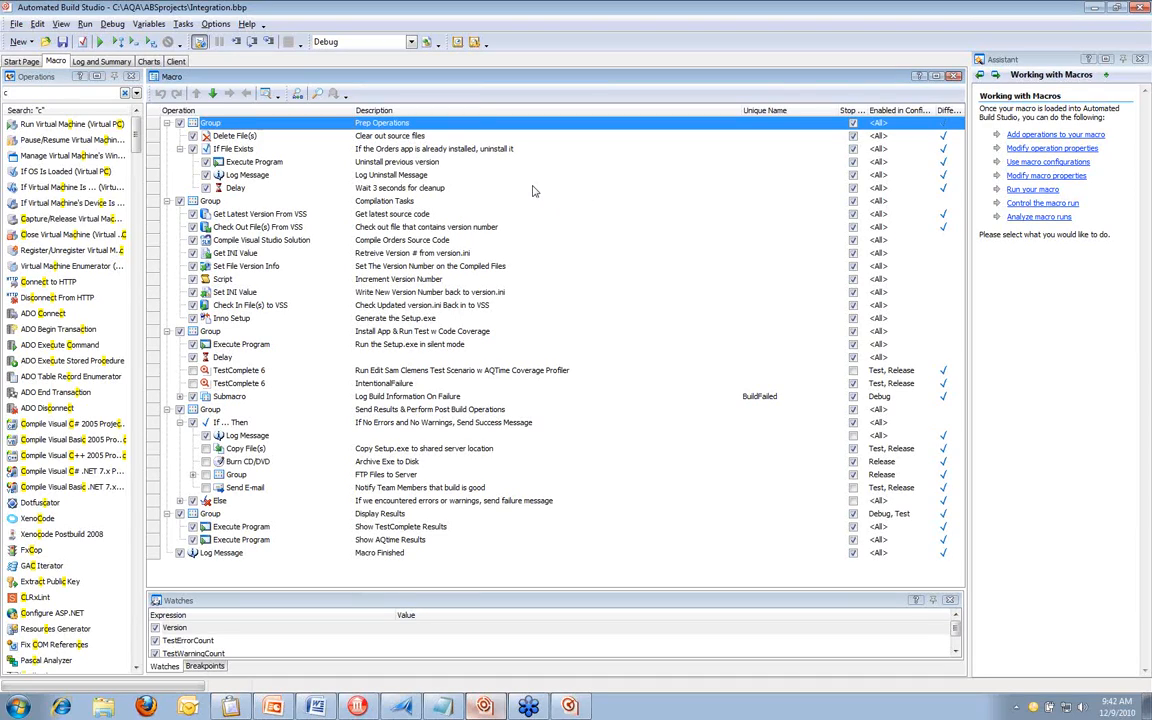
# Inspect the JScript code behind the Increment Version Number script operation, then close the script editor and the operation's properties
pyautogui.click(391, 281)
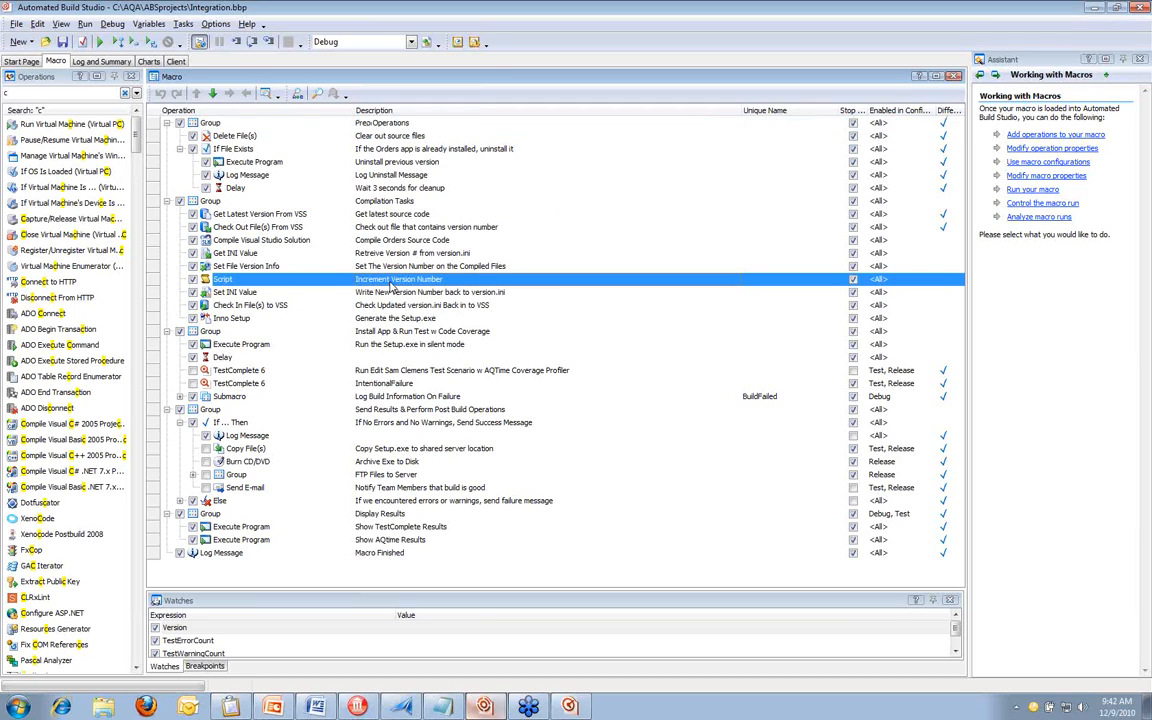
pyautogui.doubleClick(391, 283)
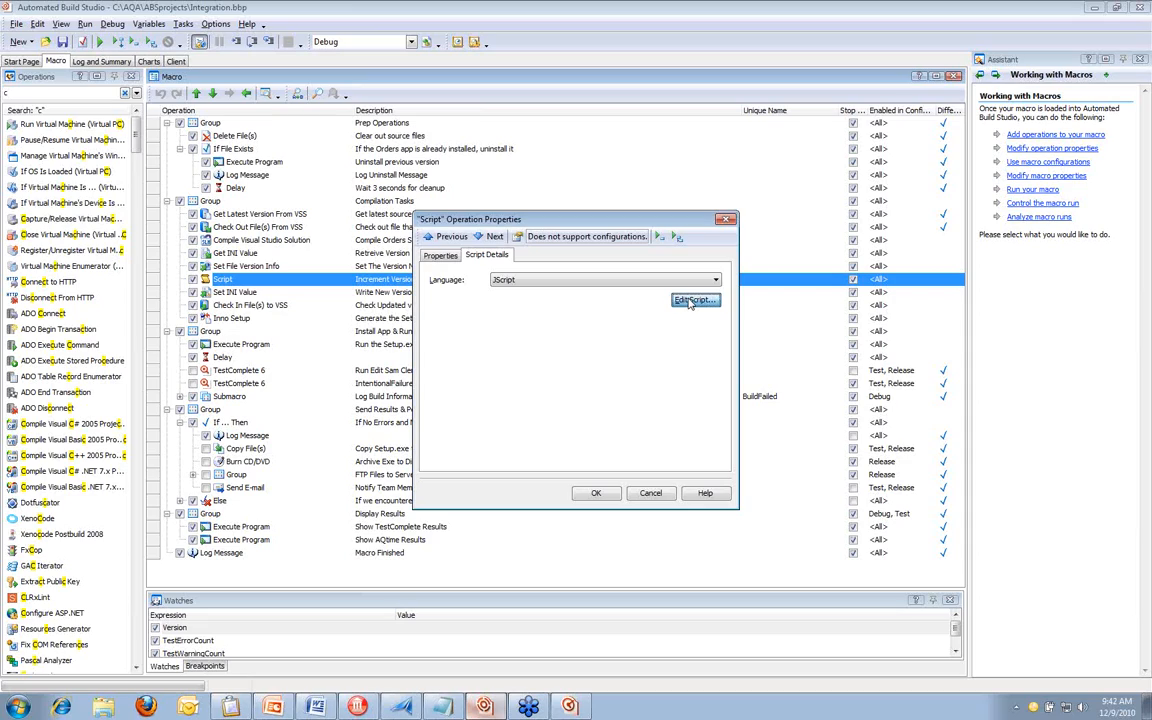
pyautogui.click(688, 301)
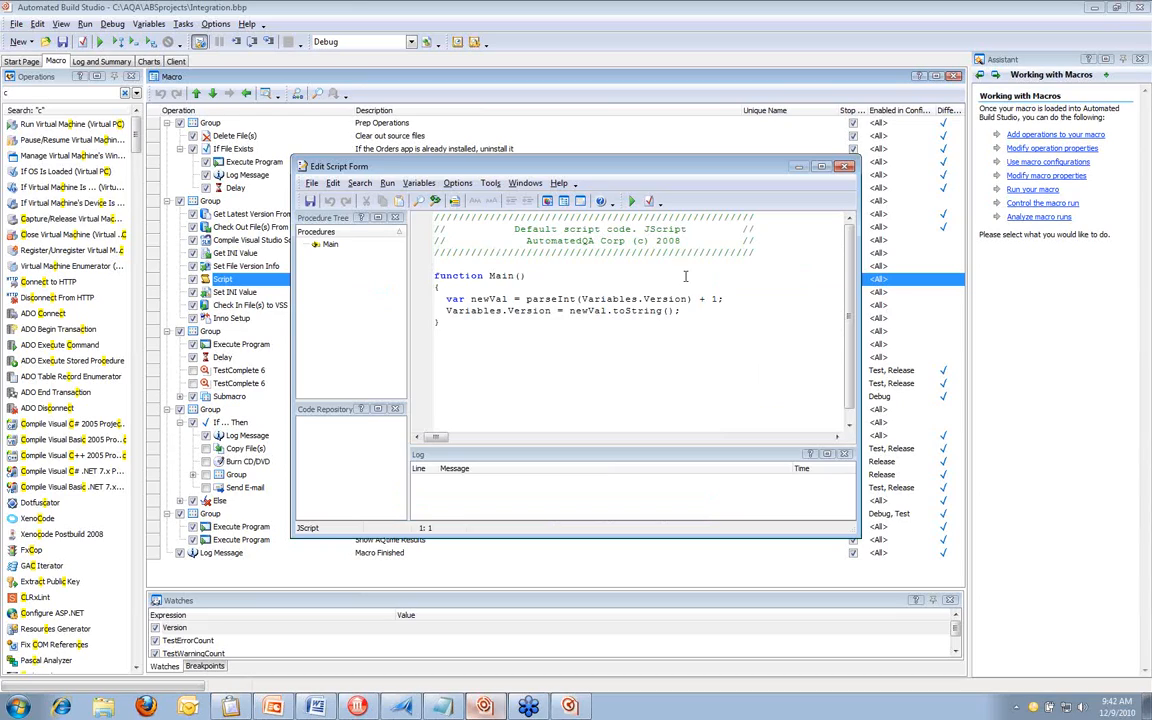
pyautogui.click(847, 166)
pyautogui.click(731, 219)
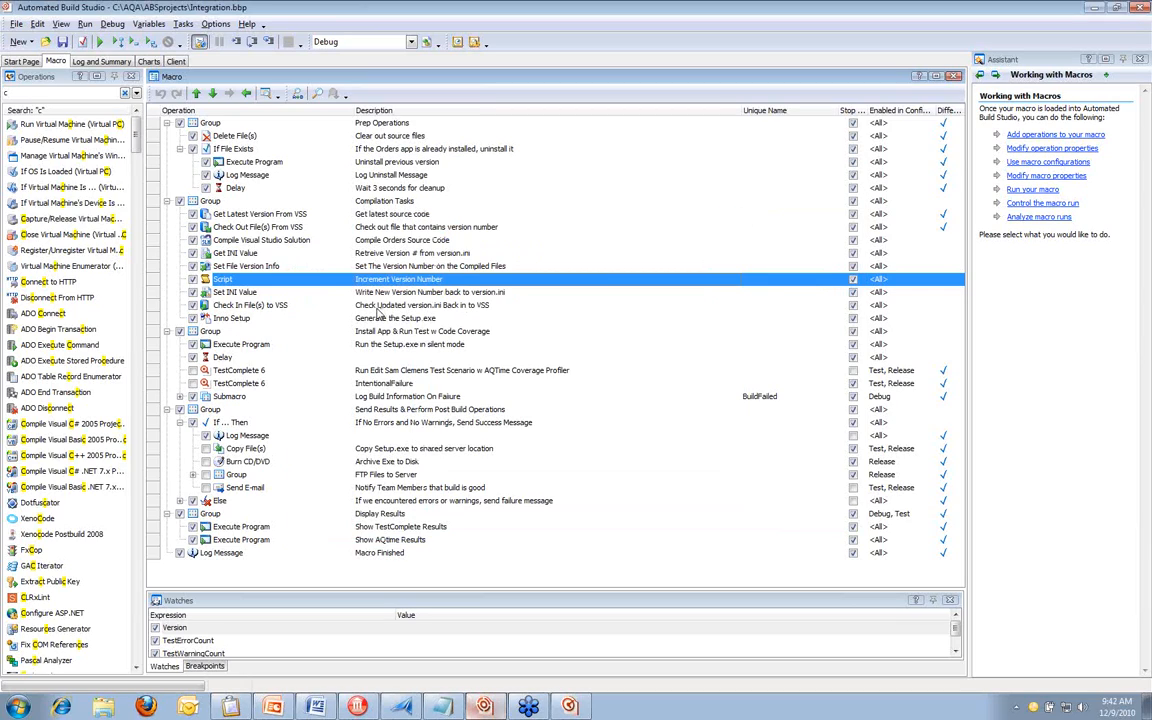
# Review the installer, silent setup, disc-burning and e-mail operations, expanding the FTP Files to Server group to examine its FTP operations
pyautogui.click(230, 318)
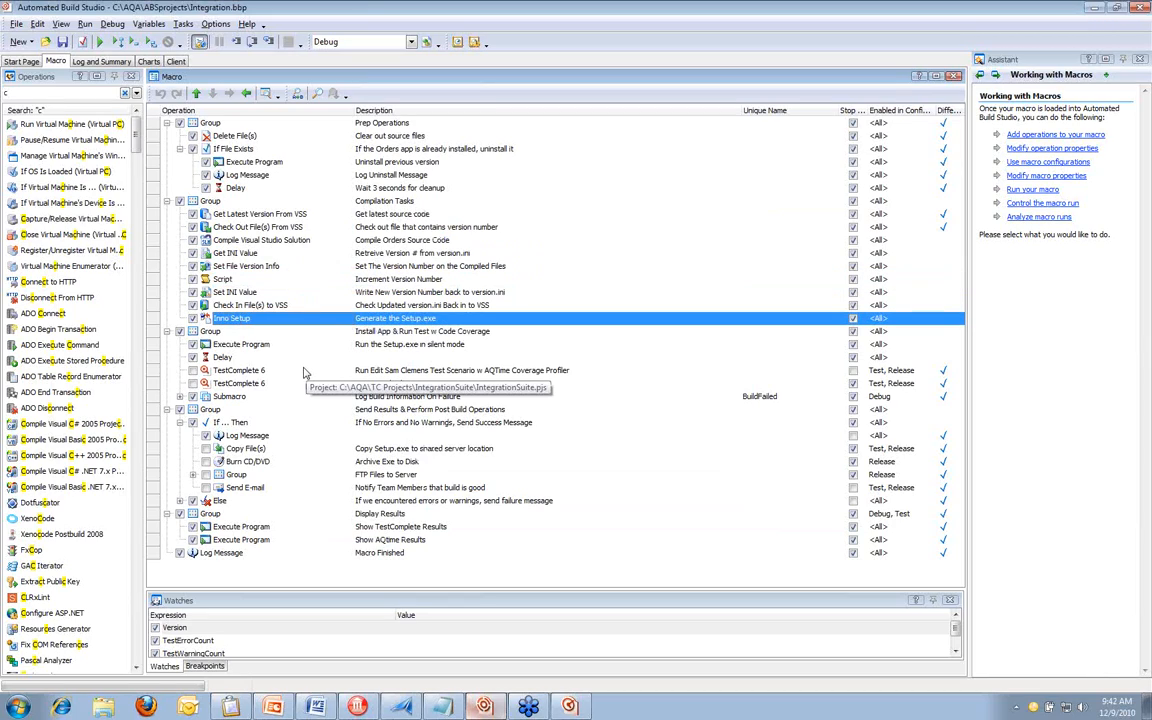
pyautogui.click(365, 344)
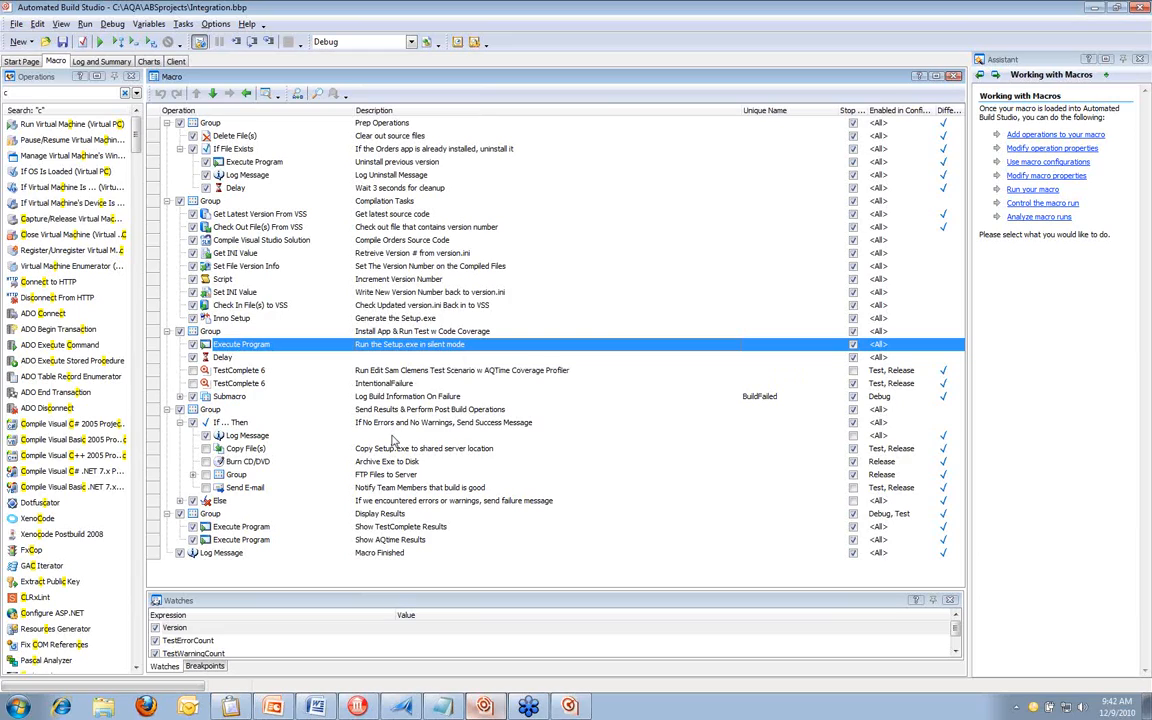
pyautogui.click(268, 463)
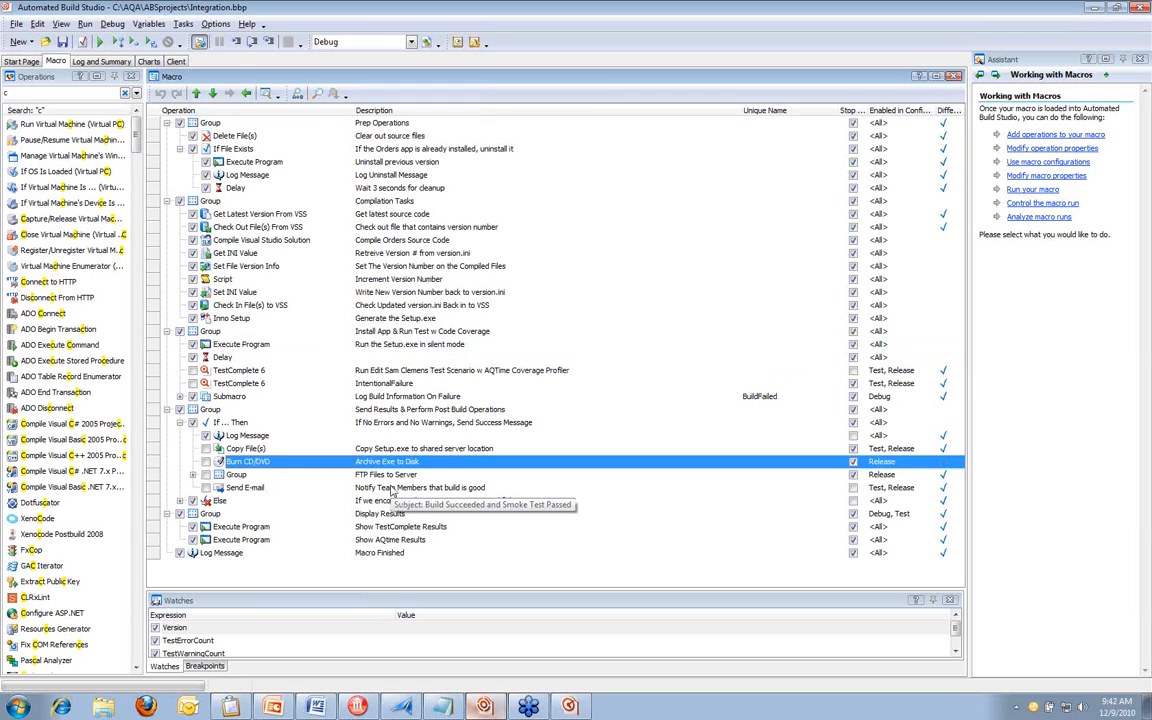
pyautogui.click(193, 474)
pyautogui.click(265, 487)
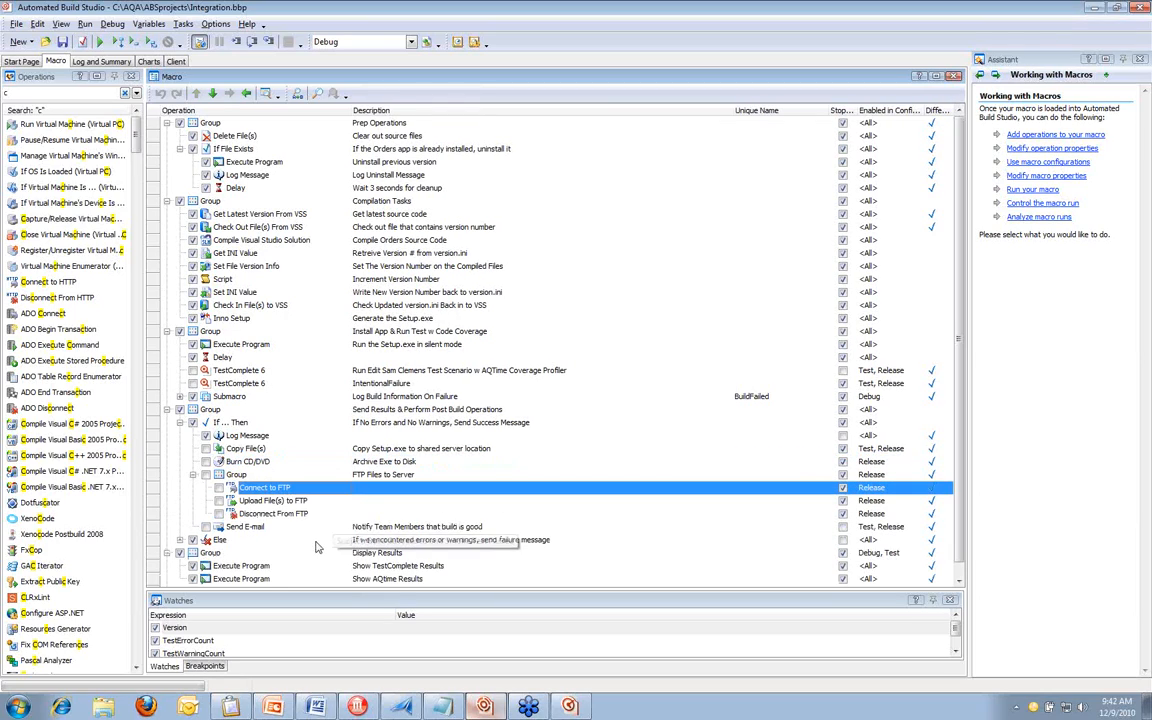
pyautogui.click(400, 529)
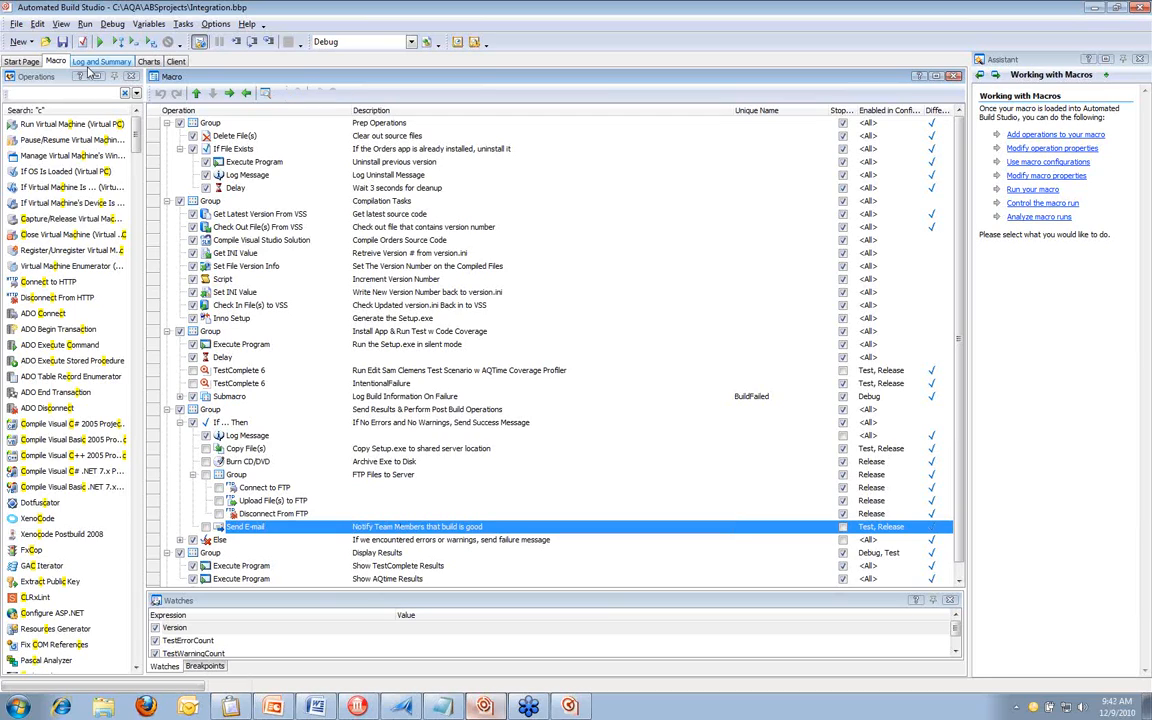
# Display the log and summary of the 7/31/2008 10:28 Debug run and compare its first operations with the previous successful run
pyautogui.click(97, 62)
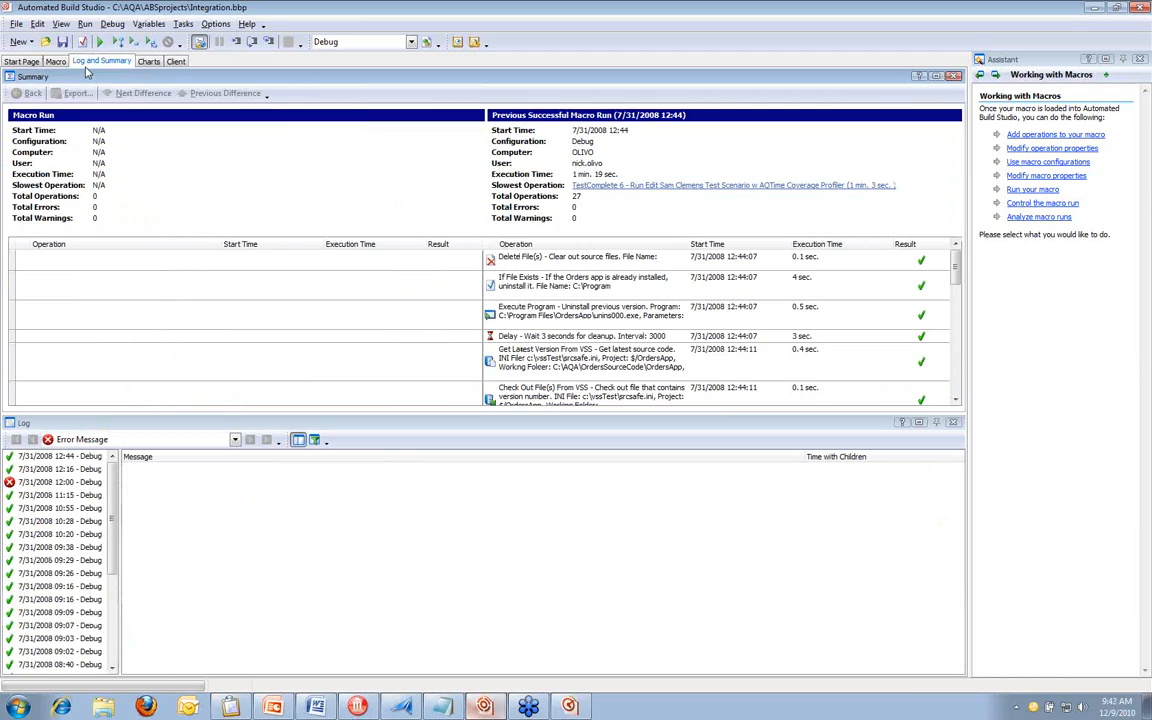
pyautogui.click(40, 522)
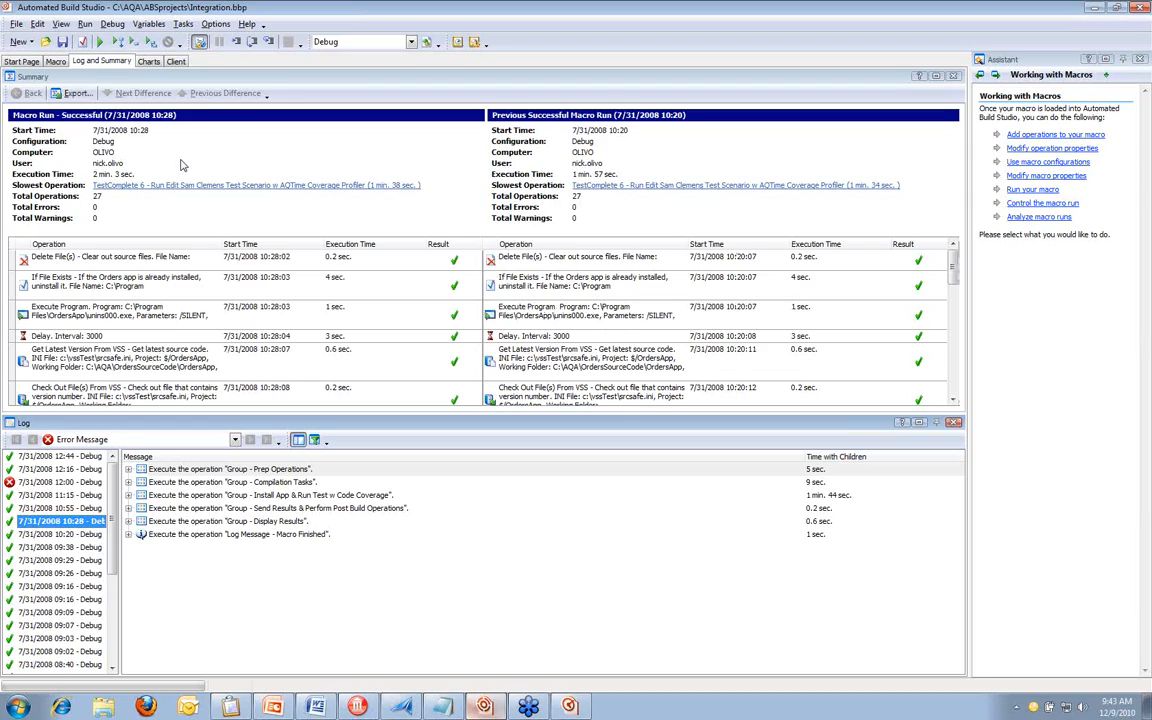
pyautogui.click(180, 260)
pyautogui.click(147, 285)
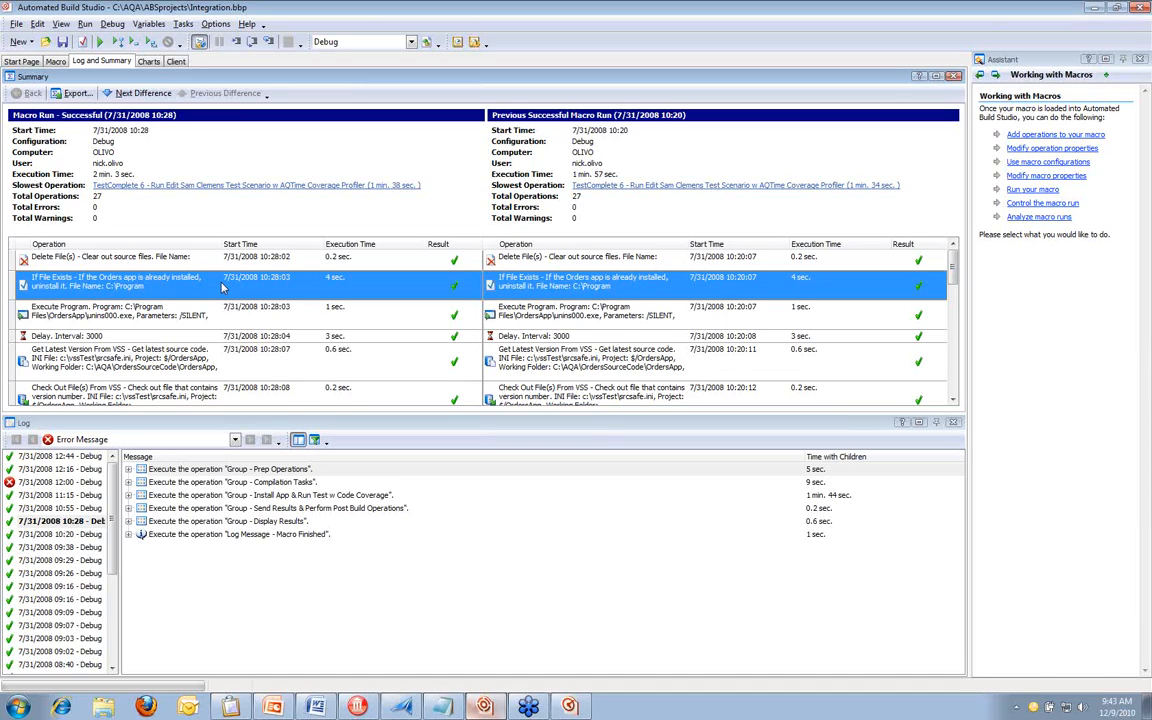
pyautogui.scroll(-1, 222, 288)
pyautogui.click(222, 288)
pyautogui.scroll(1, 222, 288)
pyautogui.click(297, 338)
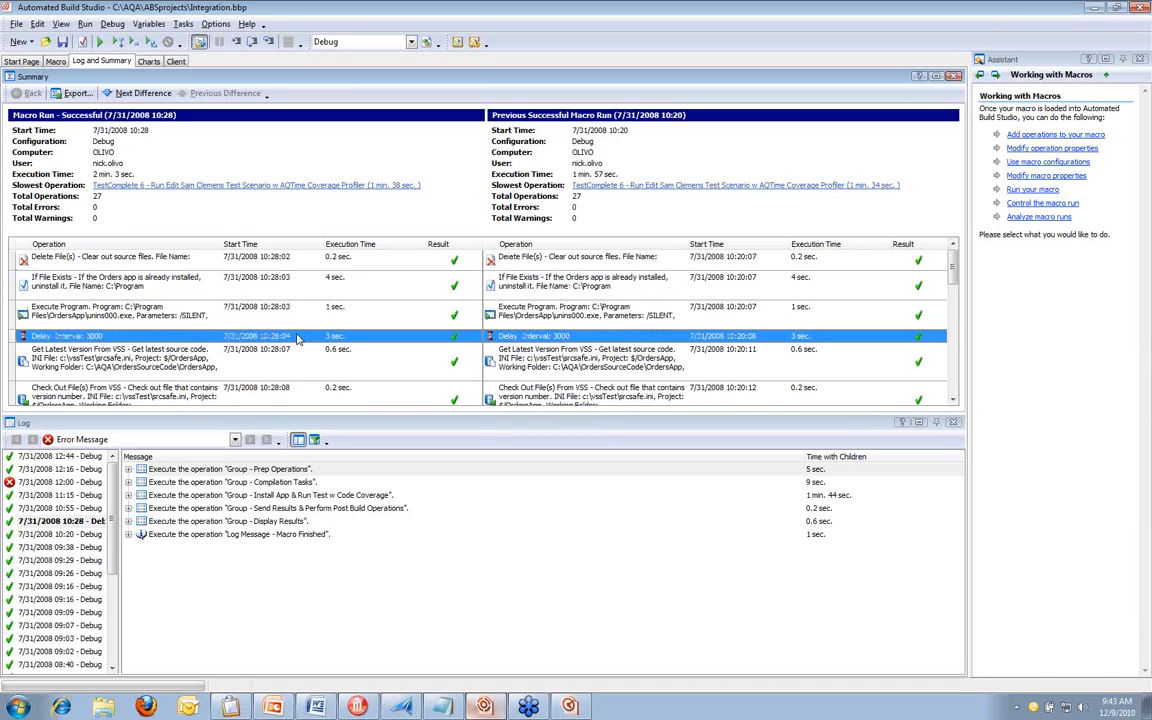
# Compare execution times and results of the compilation, versioning, installer and TestComplete operations between the two macro runs
pyautogui.scroll(-1, 290, 330)
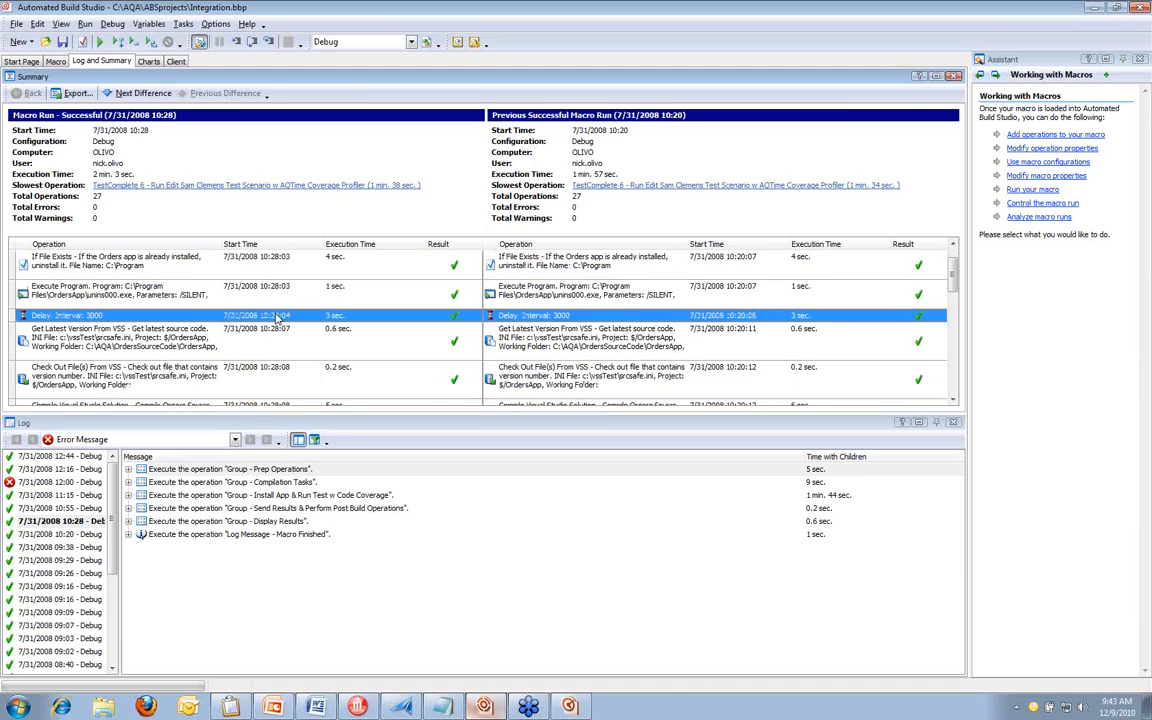
pyautogui.scroll(-5, 277, 318)
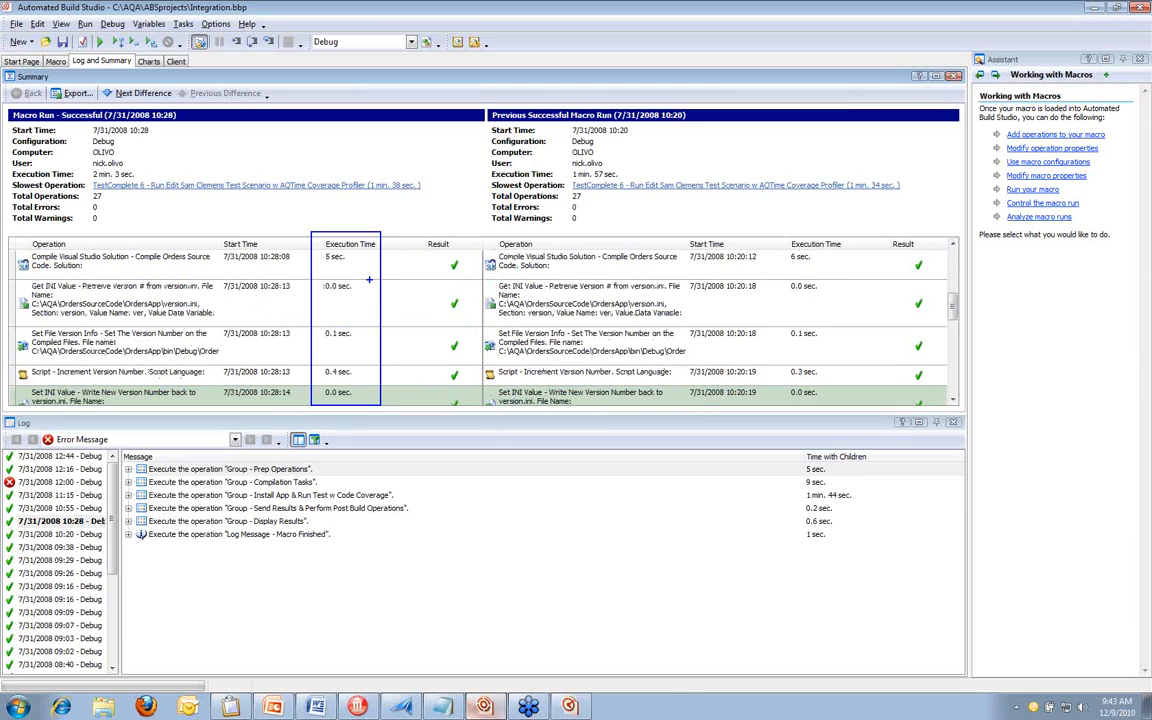
pyautogui.click(324, 311)
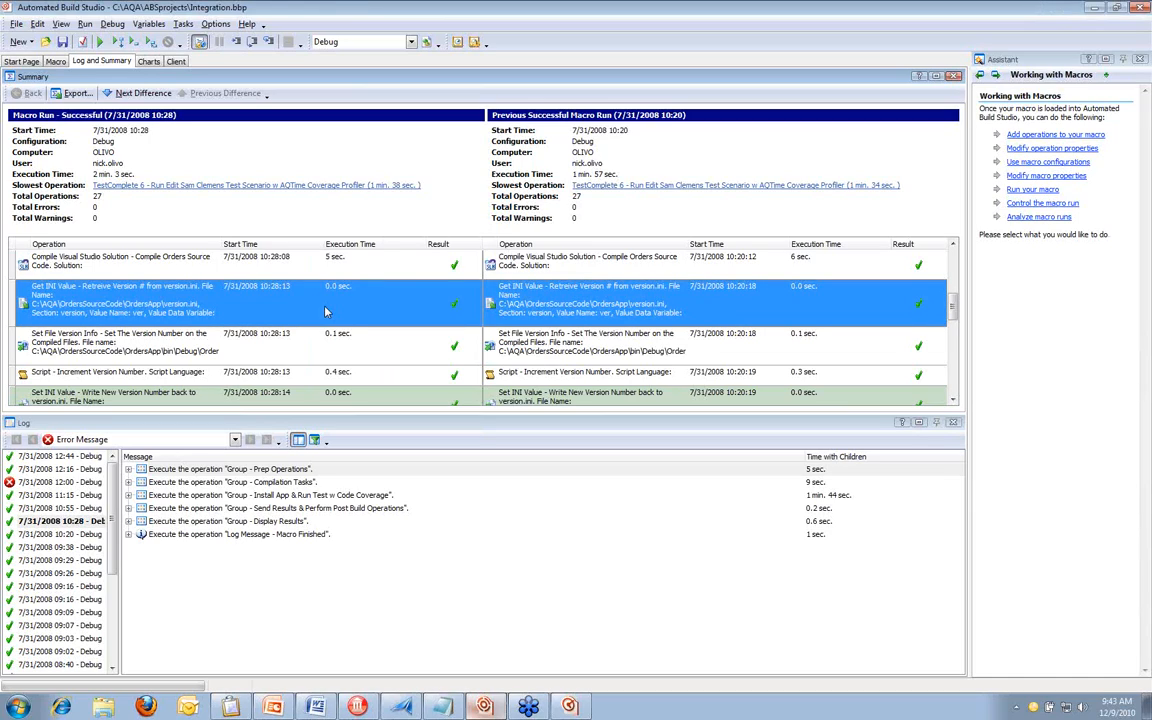
pyautogui.scroll(-1, 324, 311)
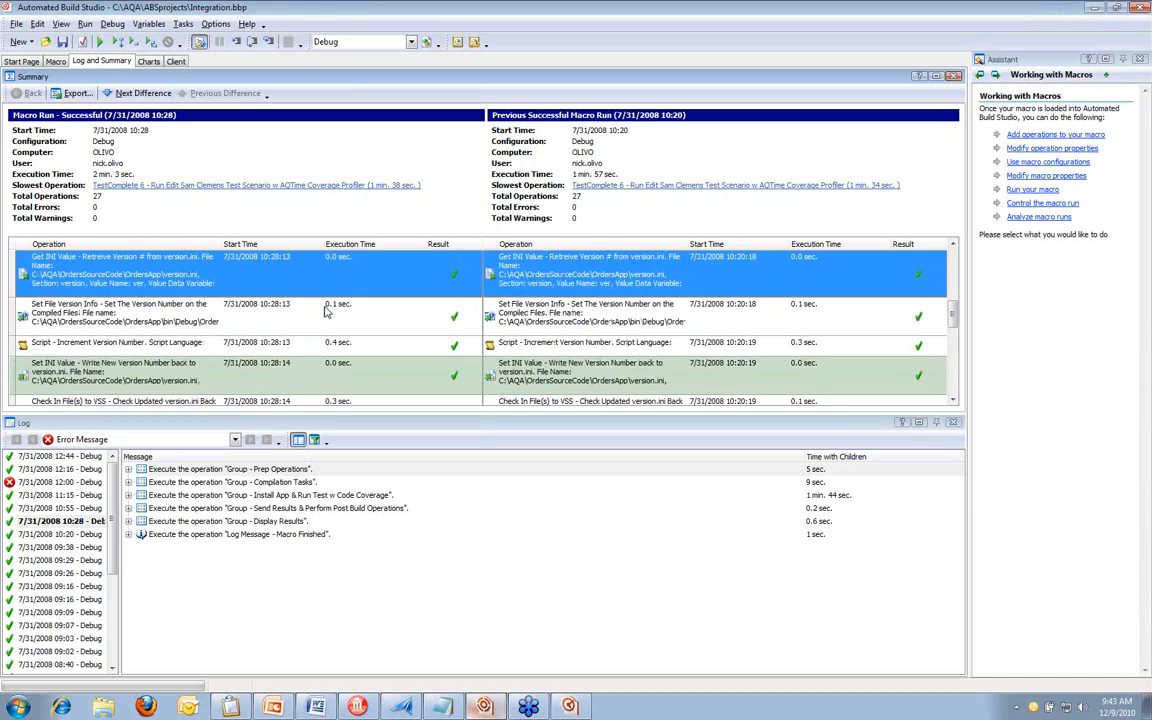
pyautogui.scroll(-5, 324, 311)
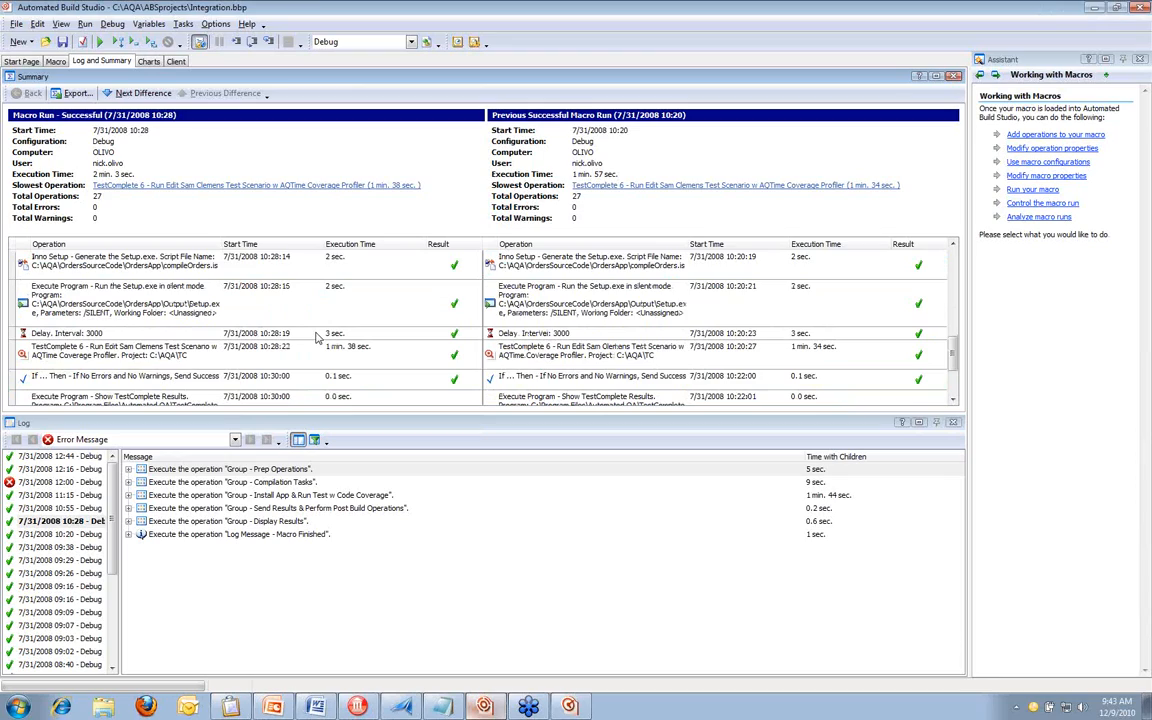
pyautogui.click(360, 352)
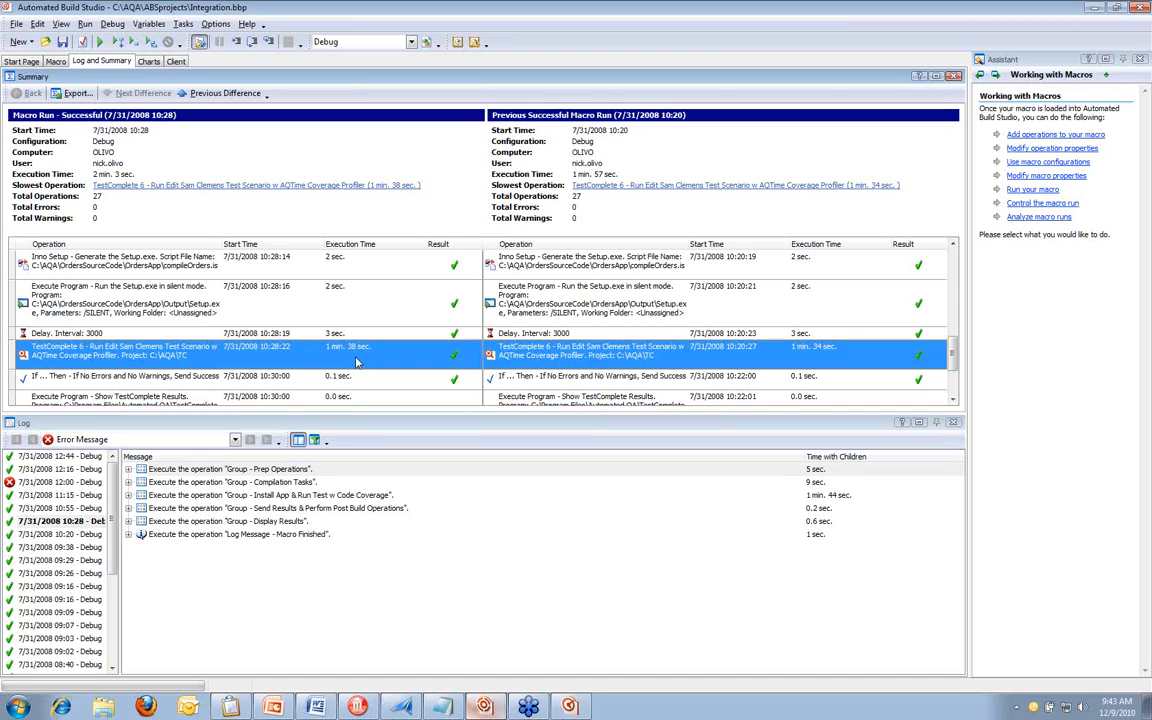
pyautogui.scroll(-1, 357, 363)
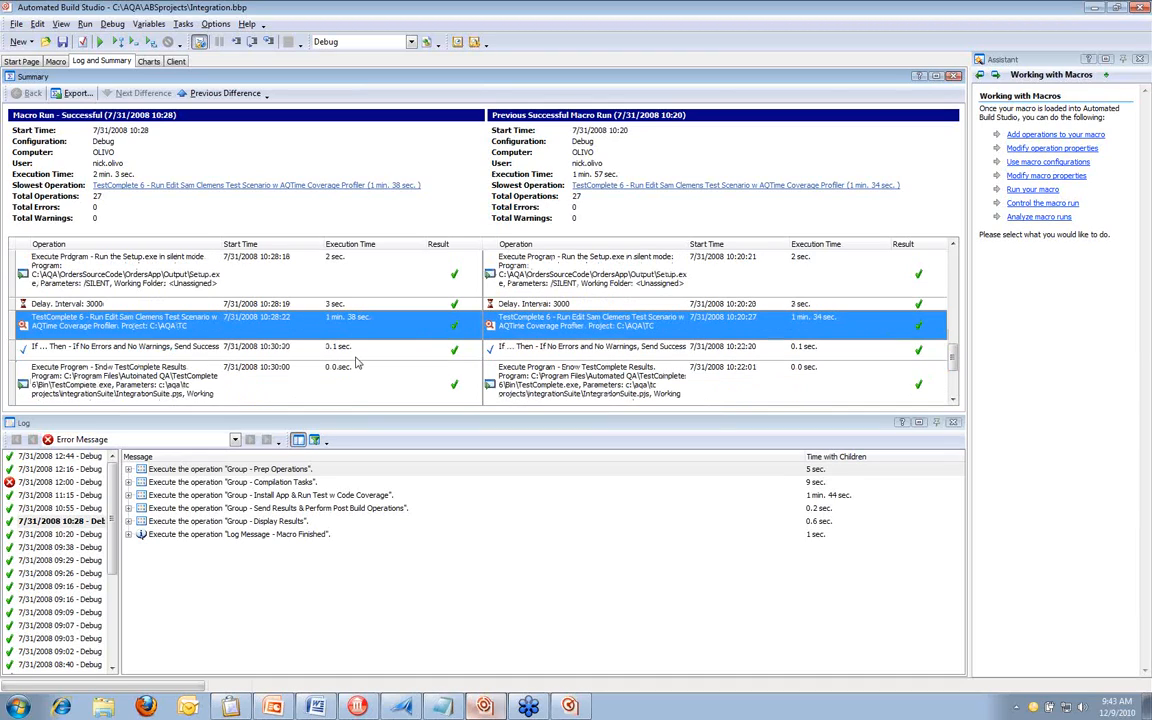
pyautogui.scroll(-2, 357, 363)
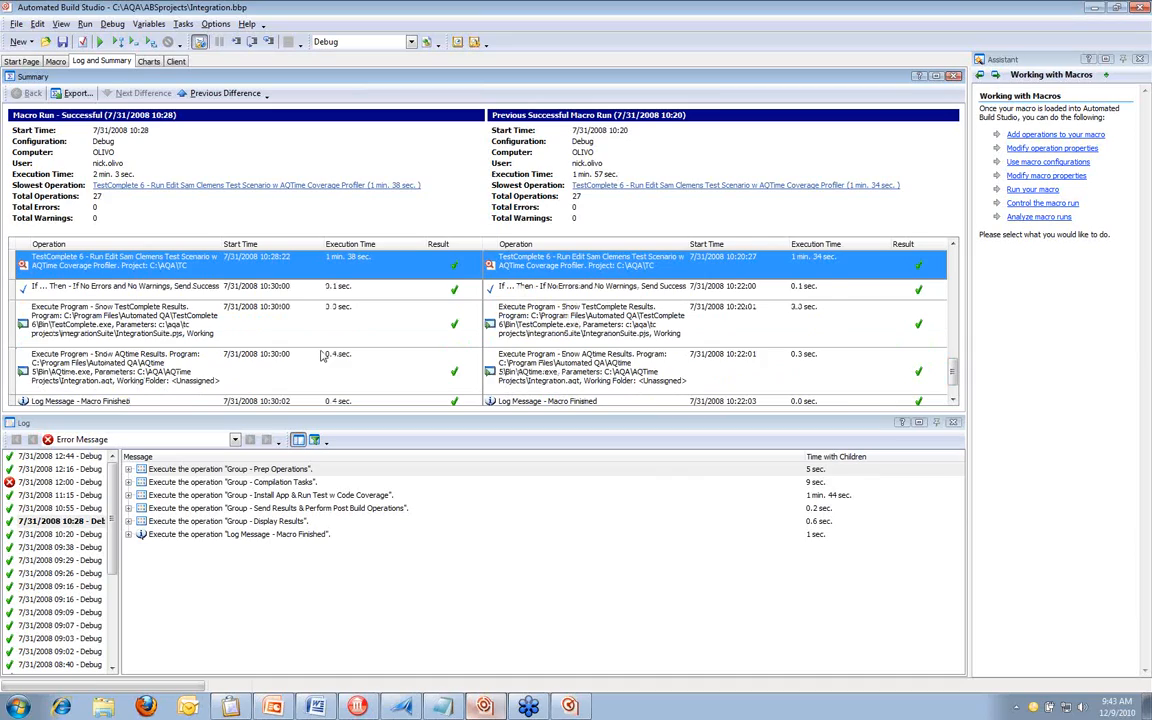
pyautogui.click(231, 284)
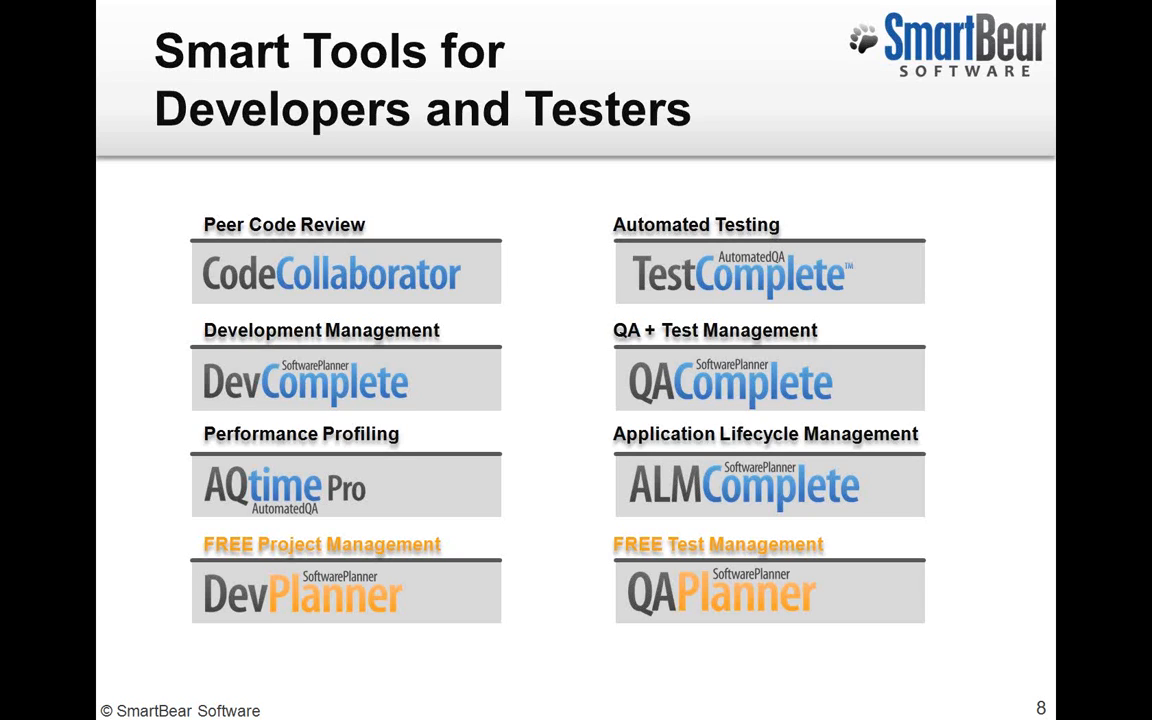
pyautogui.hotkey('alt', 'Tab')
pyautogui.press('Right')
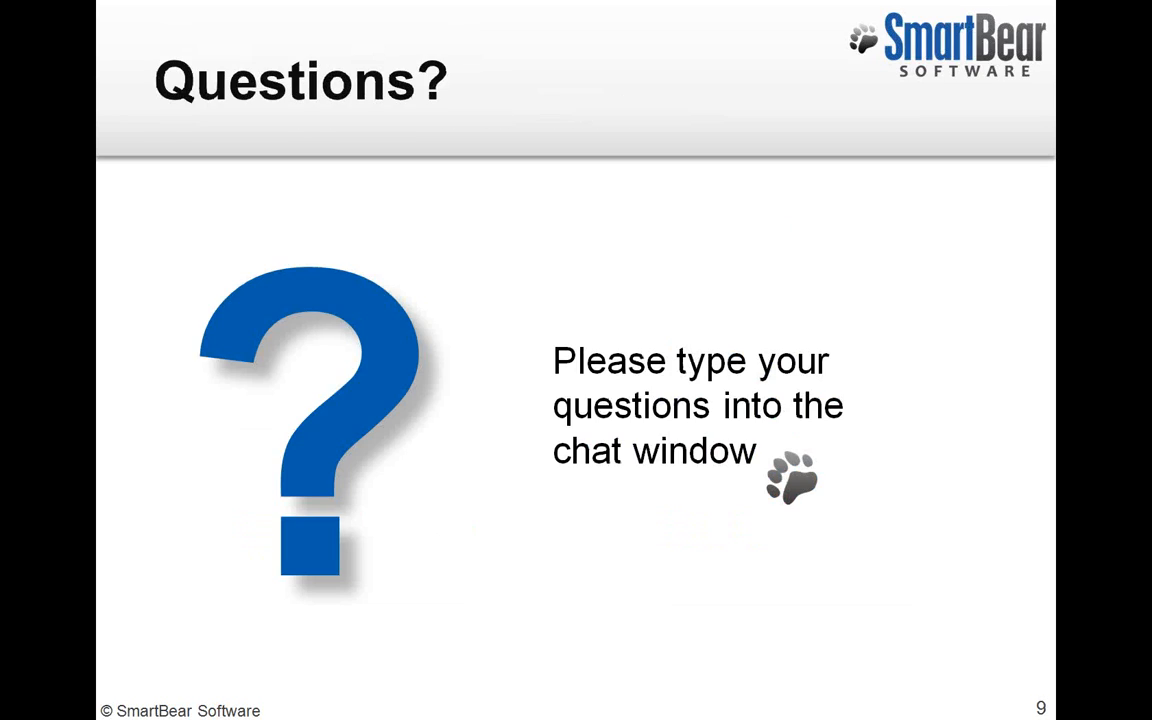